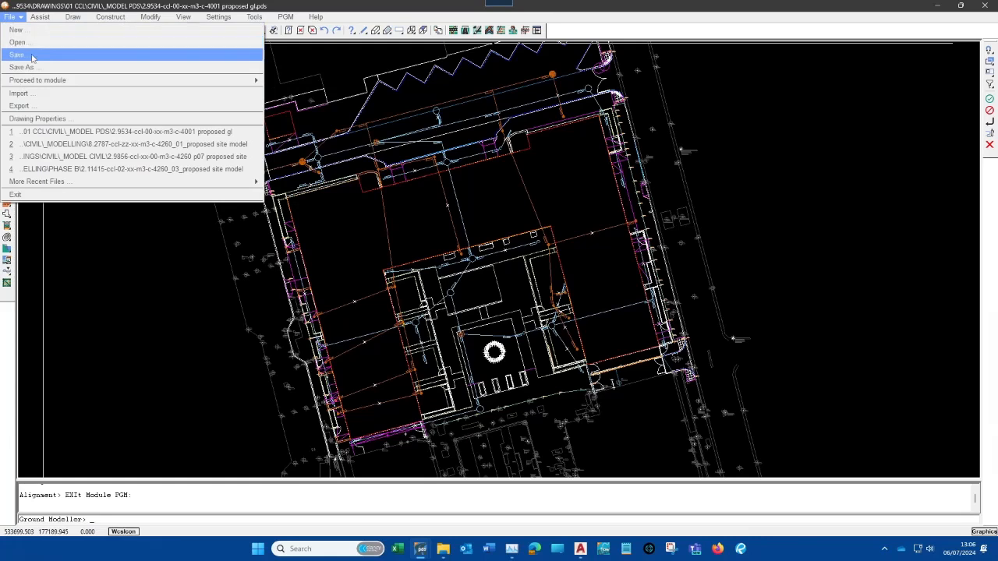
{"action": "left_click", "coordinate": [336, 61]}
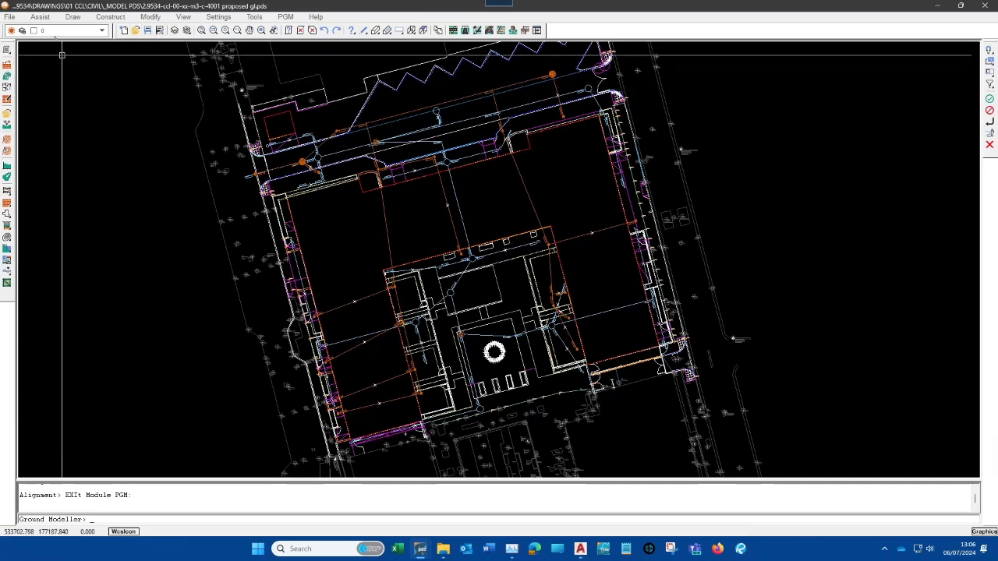
{"action": "left_click", "coordinate": [9, 16]}
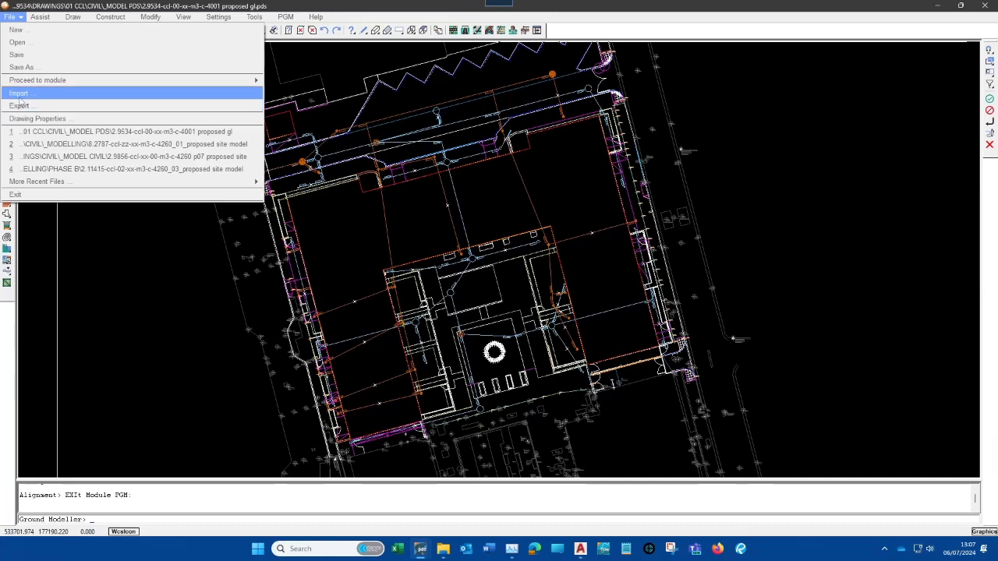
{"action": "left_click", "coordinate": [332, 81]}
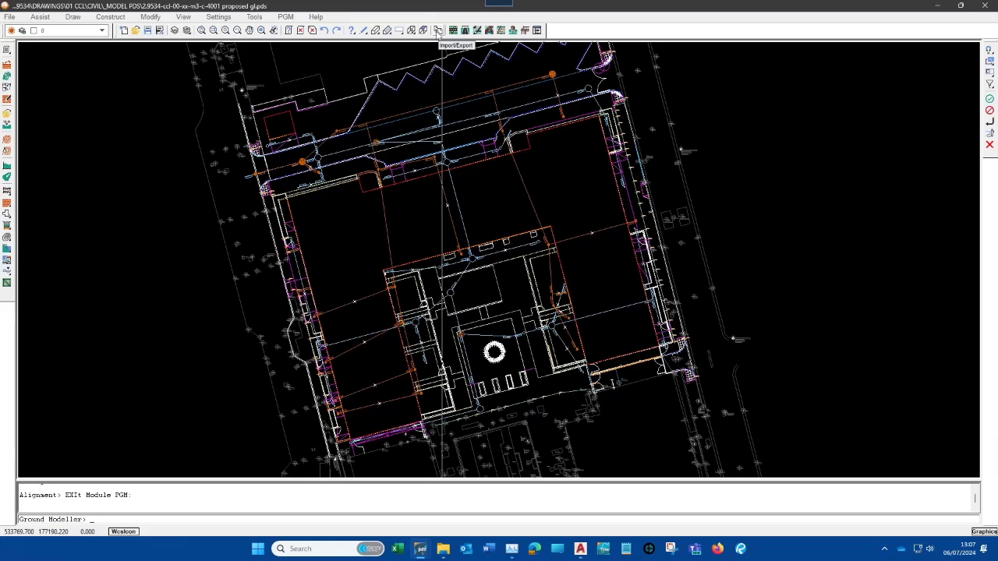
Review the import and export options for transferring the drawing as AutoCAD DWG, and cancel without transferring
{"action": "left_click", "coordinate": [438, 31]}
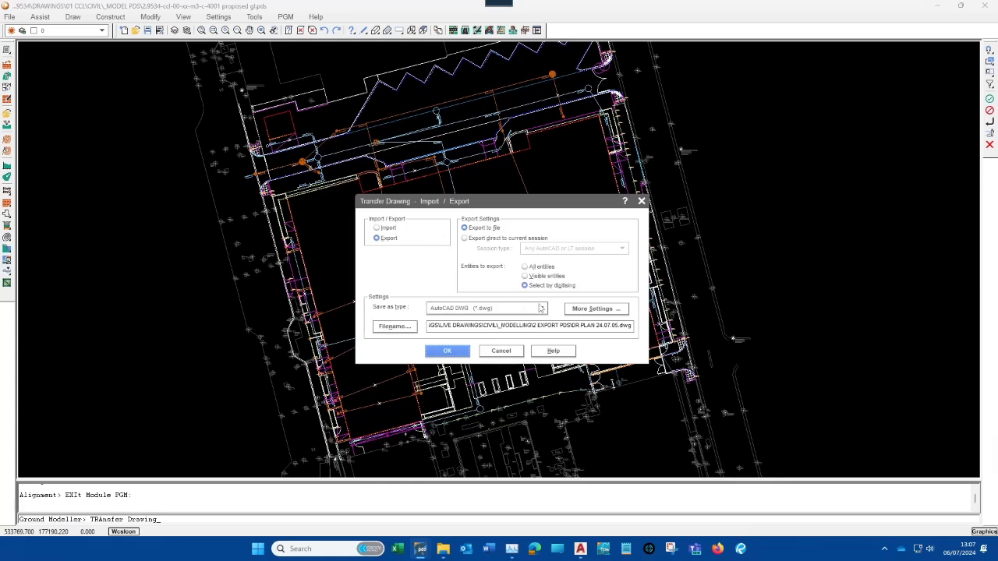
{"action": "left_click", "coordinate": [386, 228]}
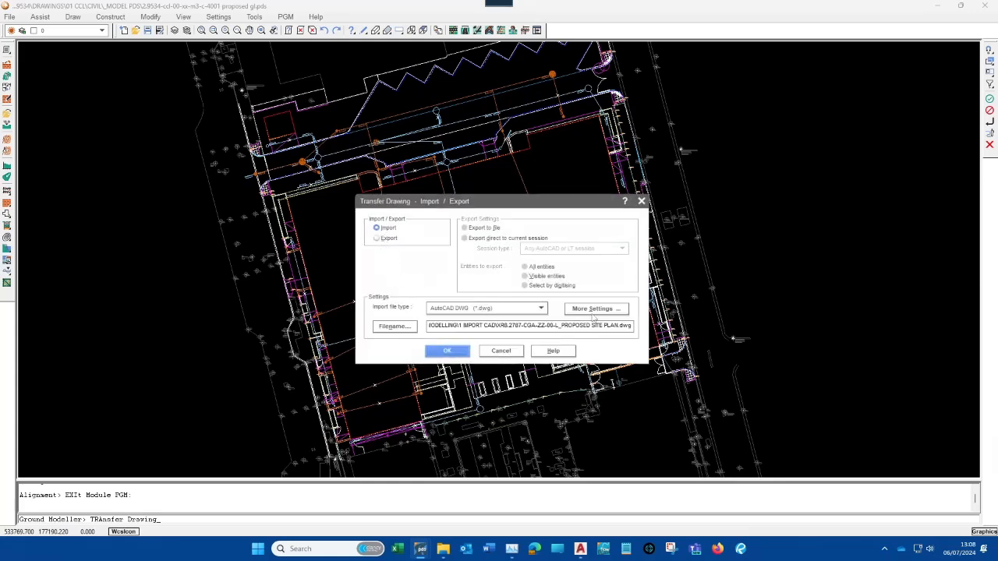
{"action": "left_click", "coordinate": [388, 238]}
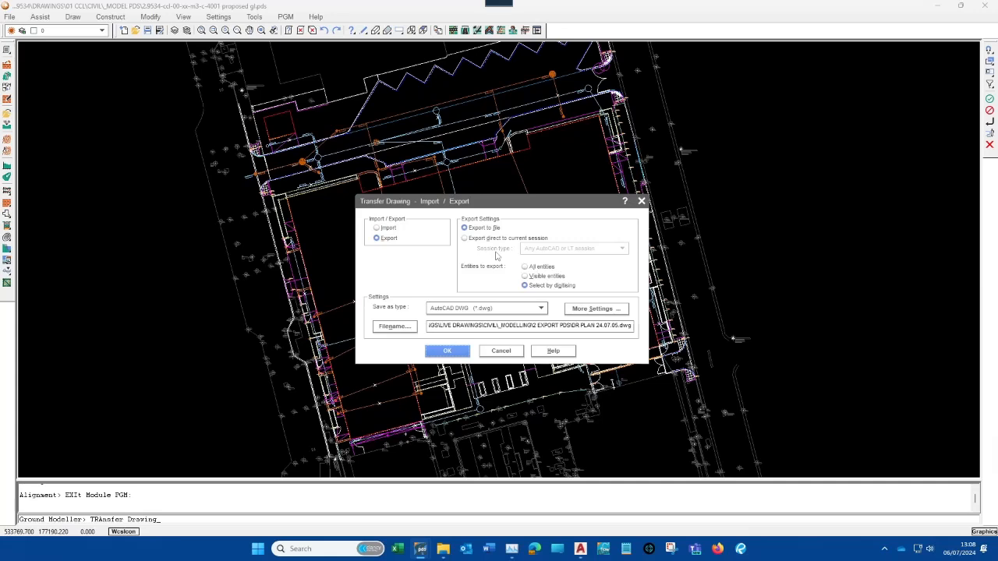
{"action": "left_click", "coordinate": [501, 352]}
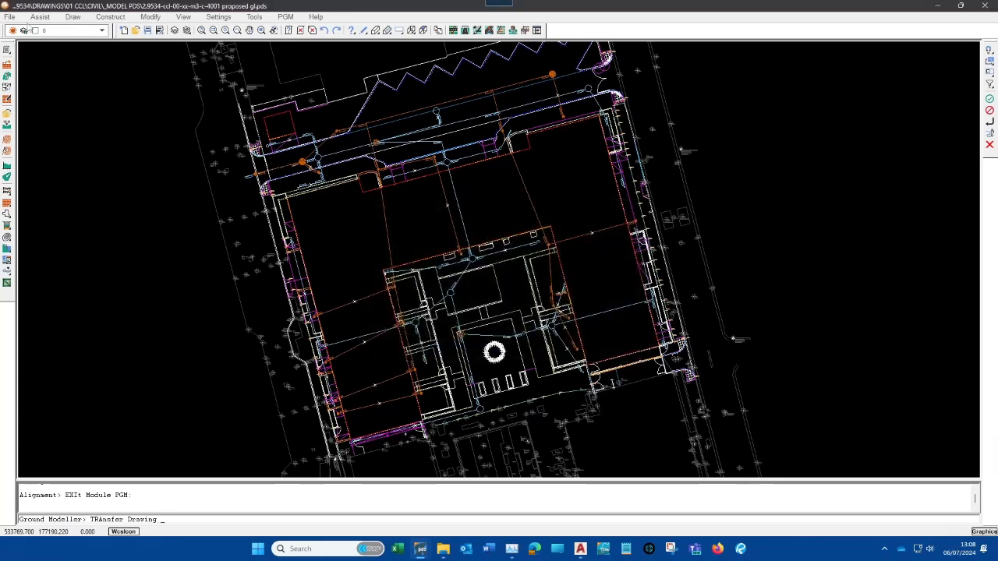
Examine the drawing properties, including the general, summary, revision and statistics information, and close them without changes
{"action": "left_click", "coordinate": [8, 17]}
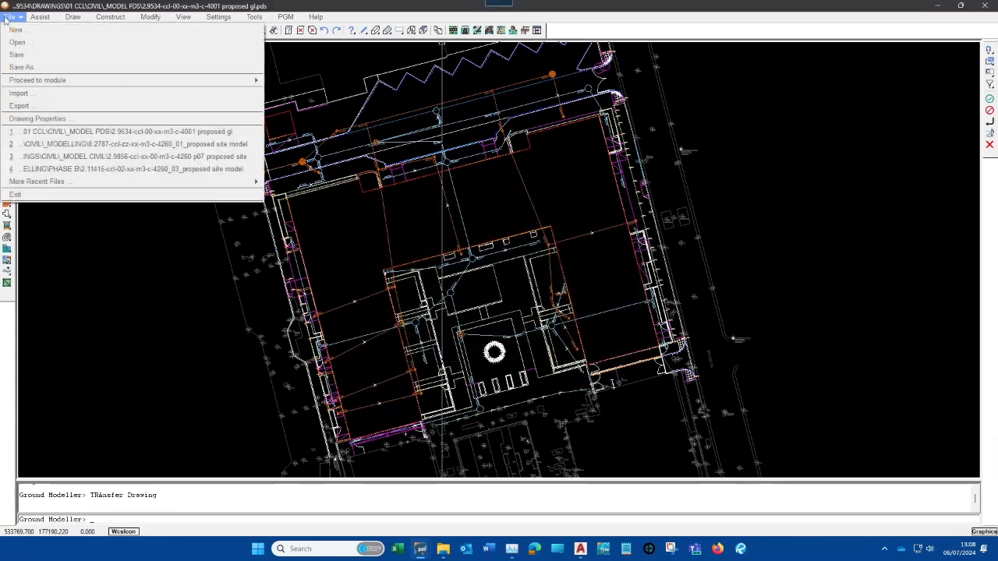
{"action": "left_click", "coordinate": [31, 119]}
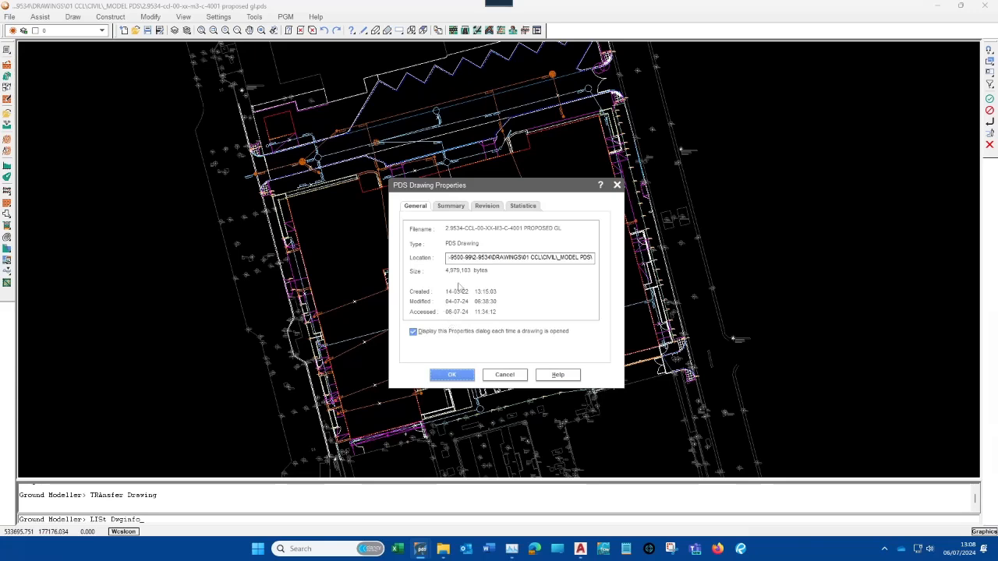
{"action": "left_click", "coordinate": [526, 208]}
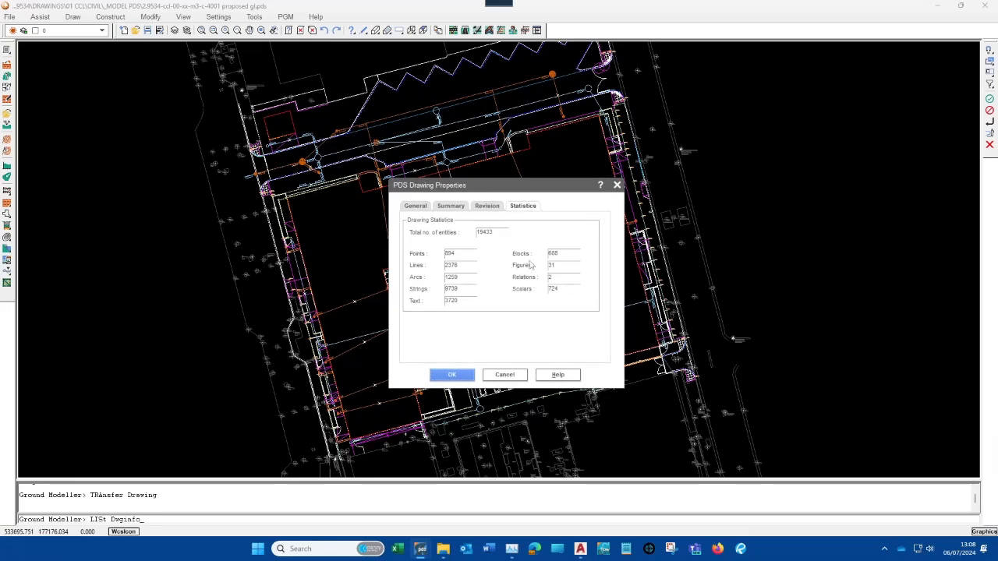
{"action": "left_click", "coordinate": [460, 209]}
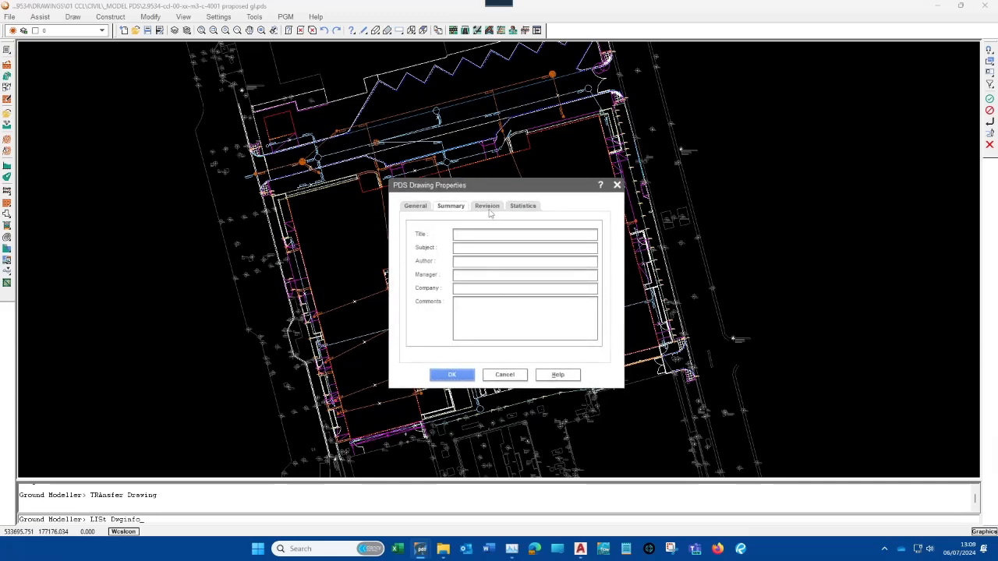
{"action": "left_click", "coordinate": [479, 209]}
{"action": "left_click", "coordinate": [463, 208]}
{"action": "left_click", "coordinate": [486, 207]}
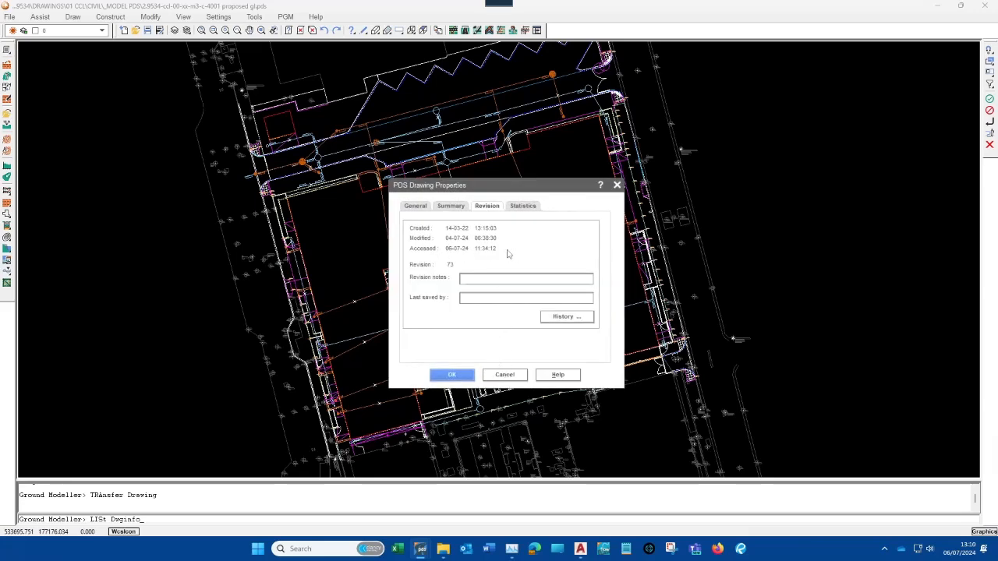
{"action": "left_click", "coordinate": [417, 207]}
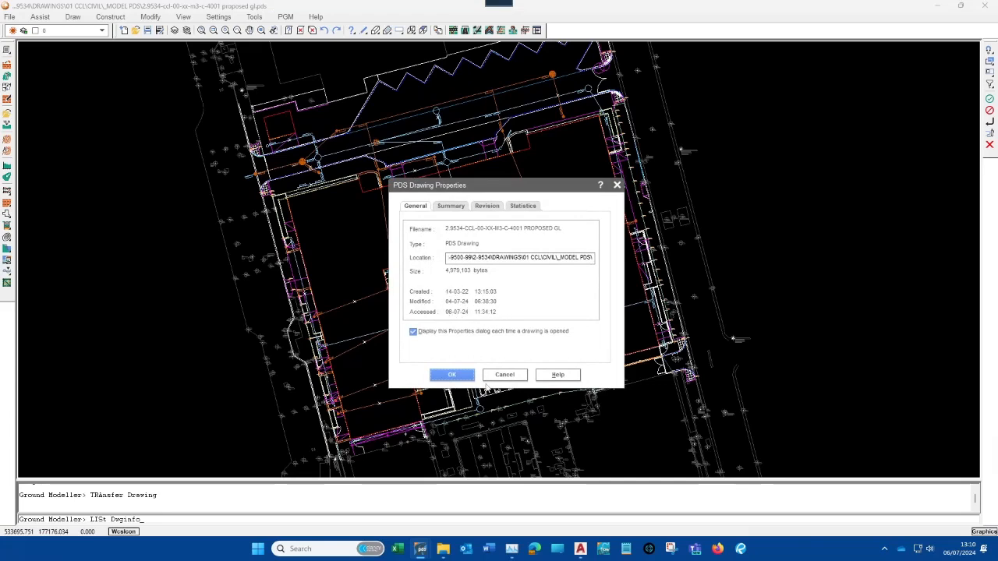
{"action": "left_click", "coordinate": [501, 377]}
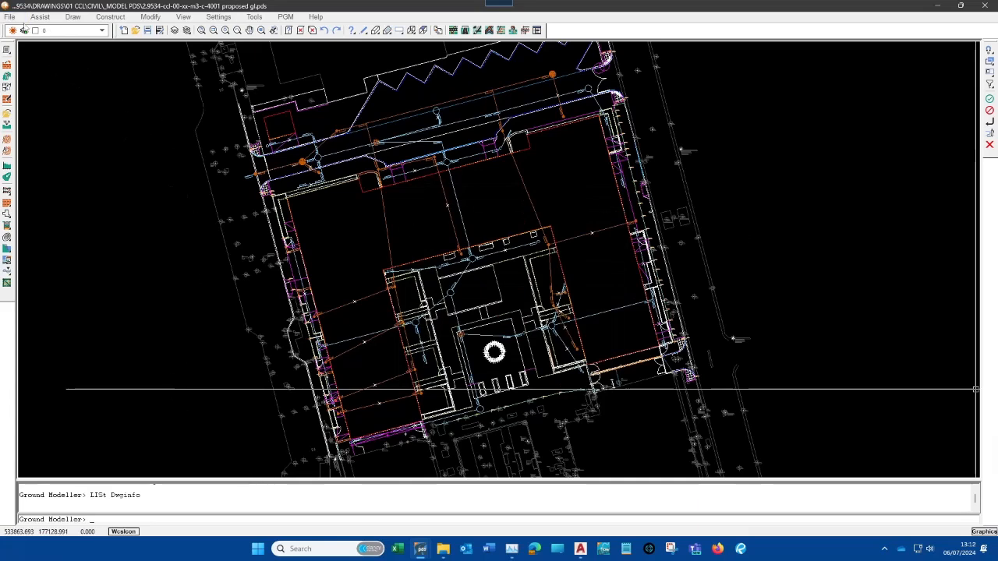
{"action": "left_click", "coordinate": [9, 17]}
{"action": "mouse_move", "coordinate": [195, 80]}
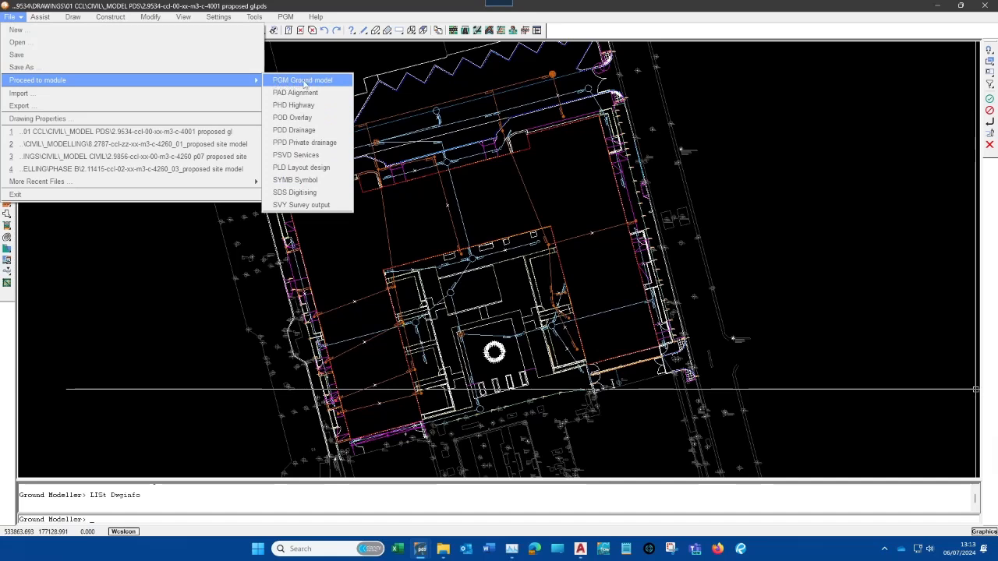
{"action": "left_click", "coordinate": [170, 280]}
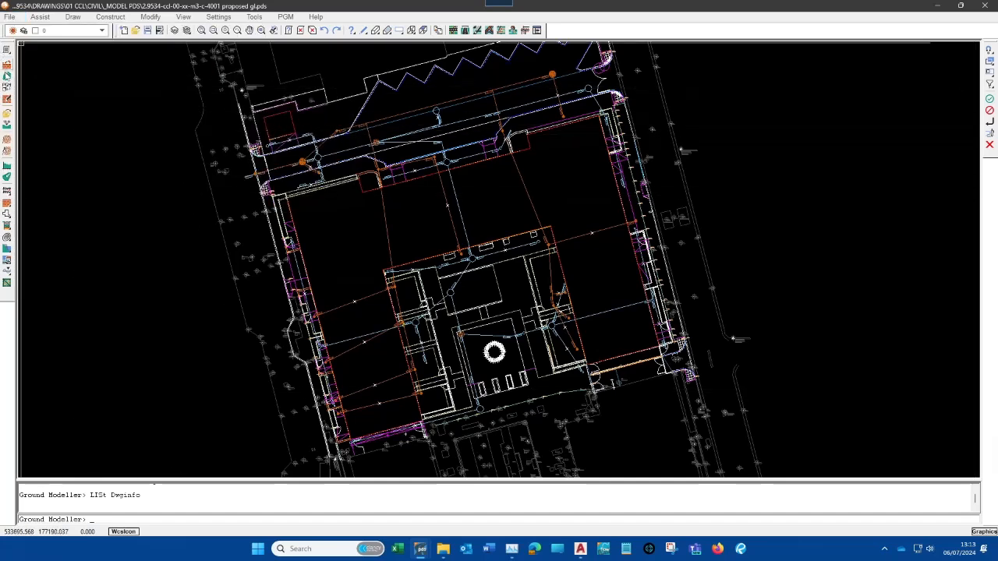
{"action": "left_click", "coordinate": [286, 17]}
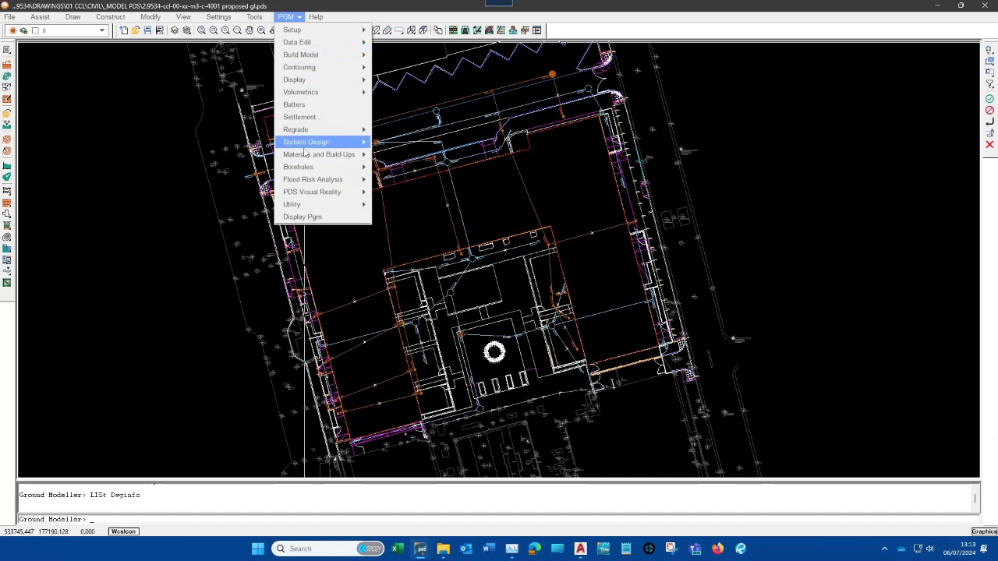
{"action": "mouse_move", "coordinate": [292, 144]}
{"action": "mouse_move", "coordinate": [308, 81]}
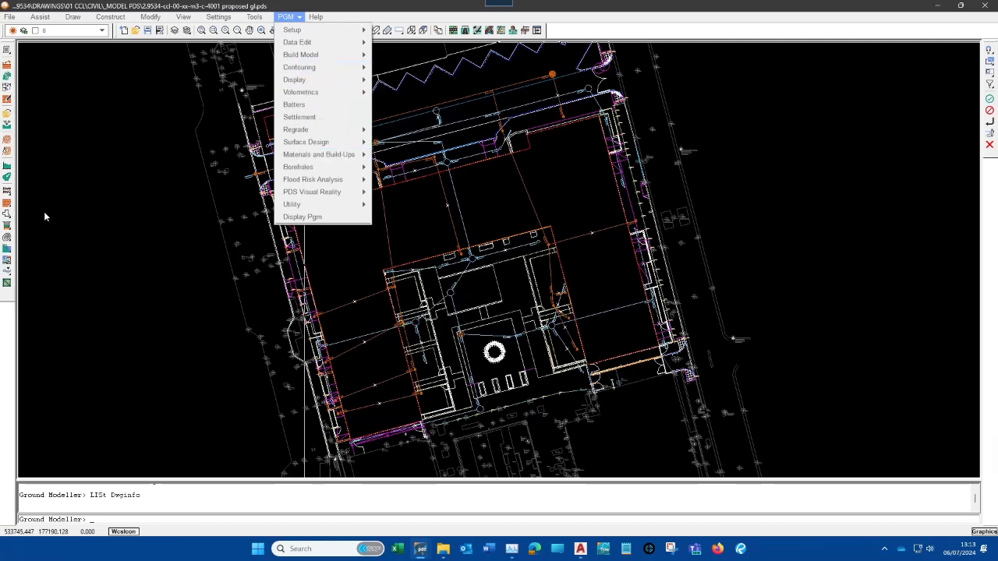
{"action": "left_click", "coordinate": [95, 170]}
Switch from the ground model module to the PAD Alignment module
{"action": "left_click", "coordinate": [6, 16]}
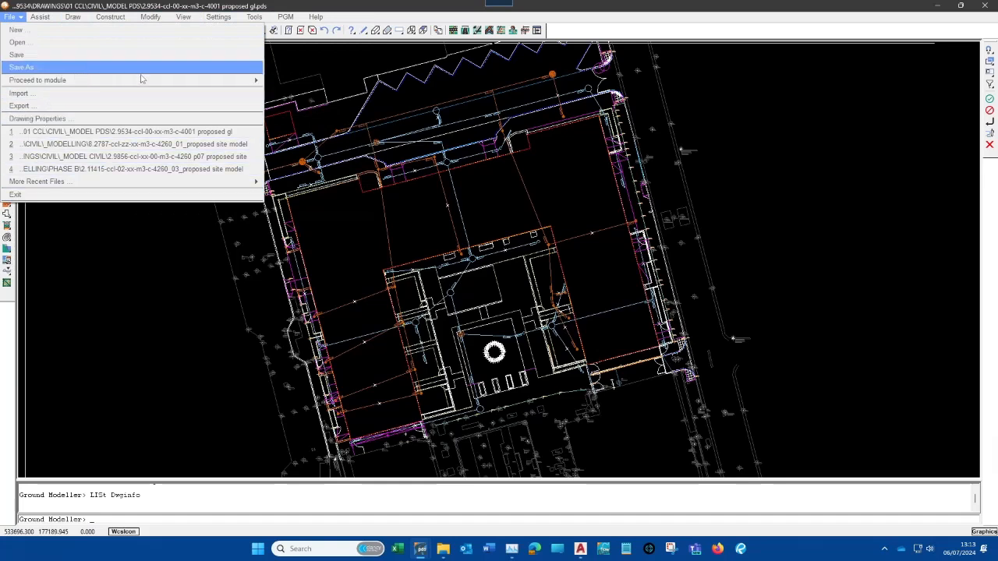
{"action": "mouse_move", "coordinate": [249, 84]}
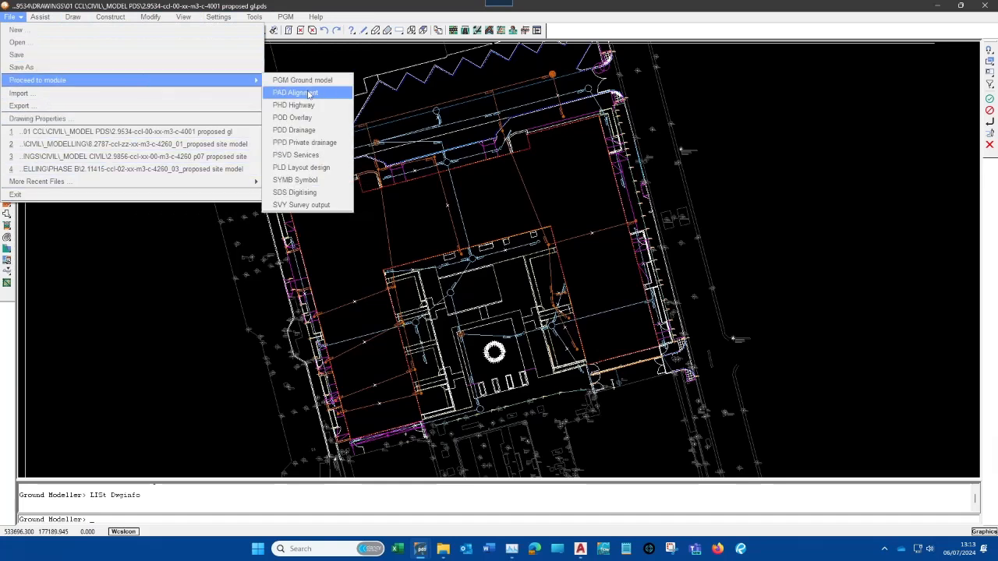
{"action": "left_click", "coordinate": [295, 92]}
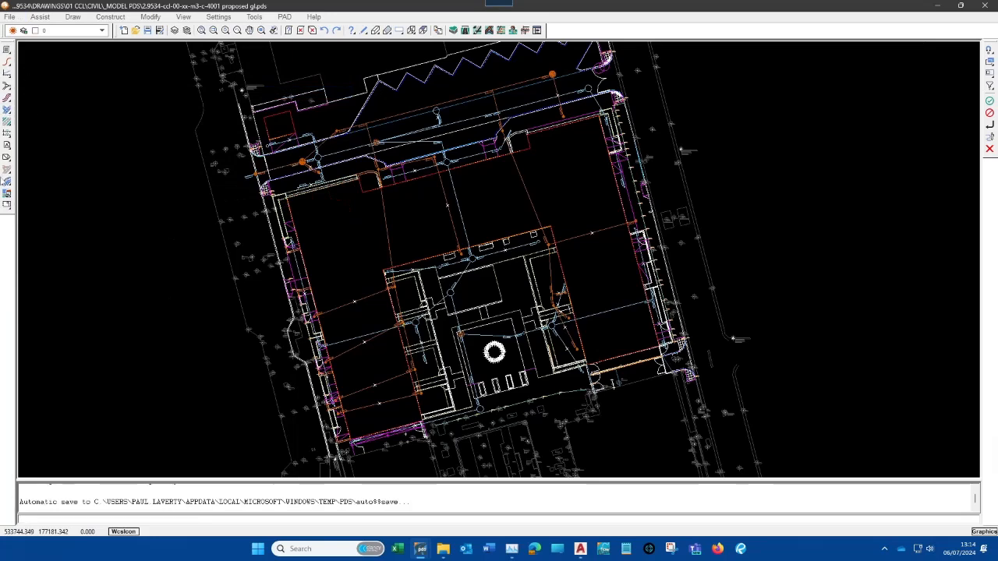
{"action": "left_click", "coordinate": [287, 17]}
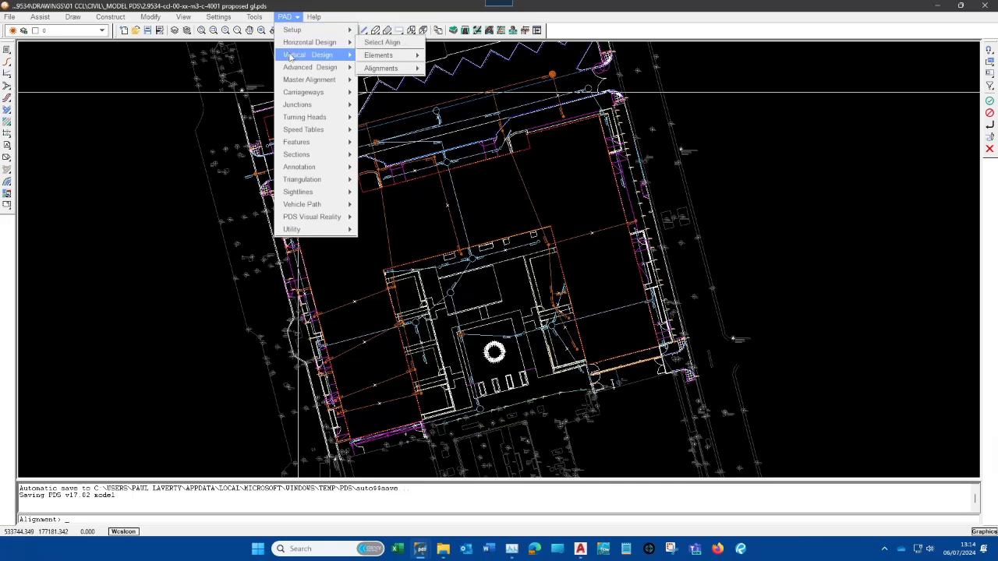
{"action": "left_click", "coordinate": [102, 63]}
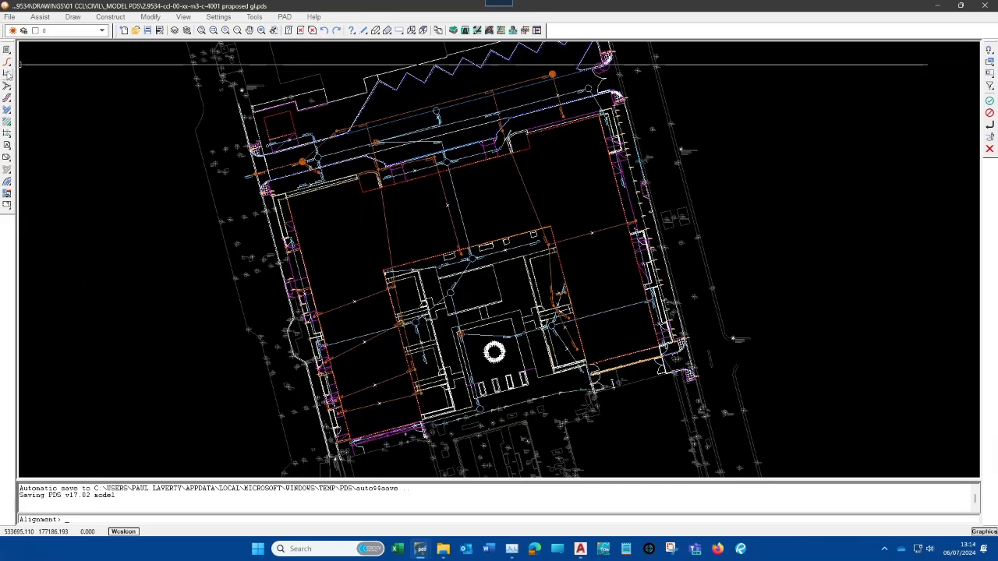
{"action": "left_click", "coordinate": [294, 17]}
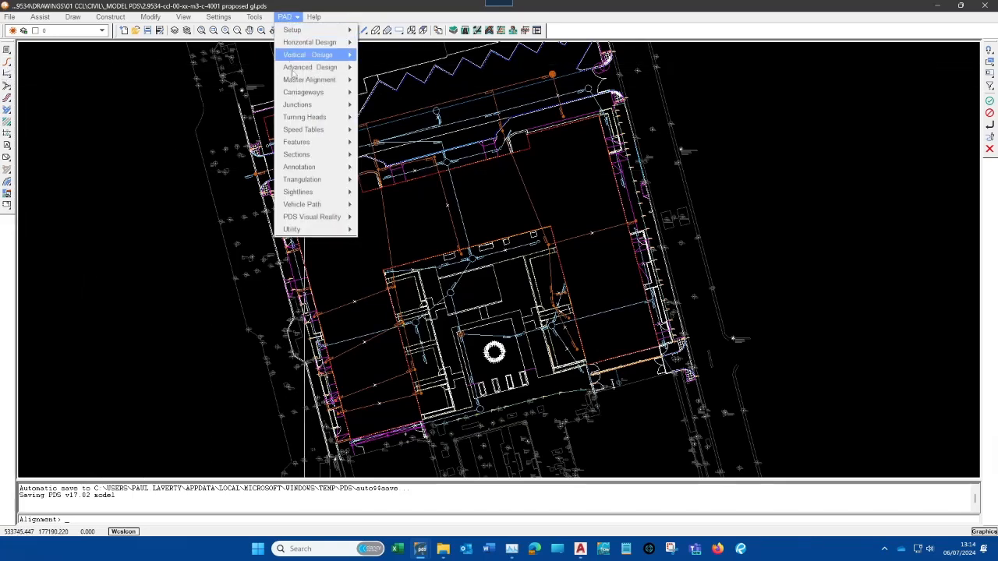
{"action": "mouse_move", "coordinate": [298, 170]}
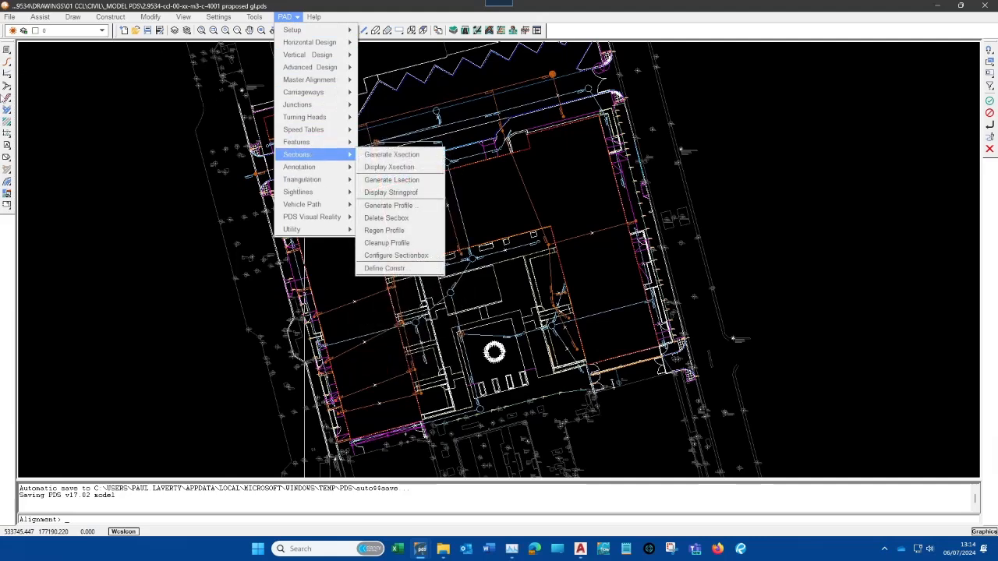
{"action": "left_click", "coordinate": [92, 115]}
Switch from the alignment module to the PDD Drainage module
{"action": "left_click", "coordinate": [9, 16]}
{"action": "mouse_move", "coordinate": [217, 81]}
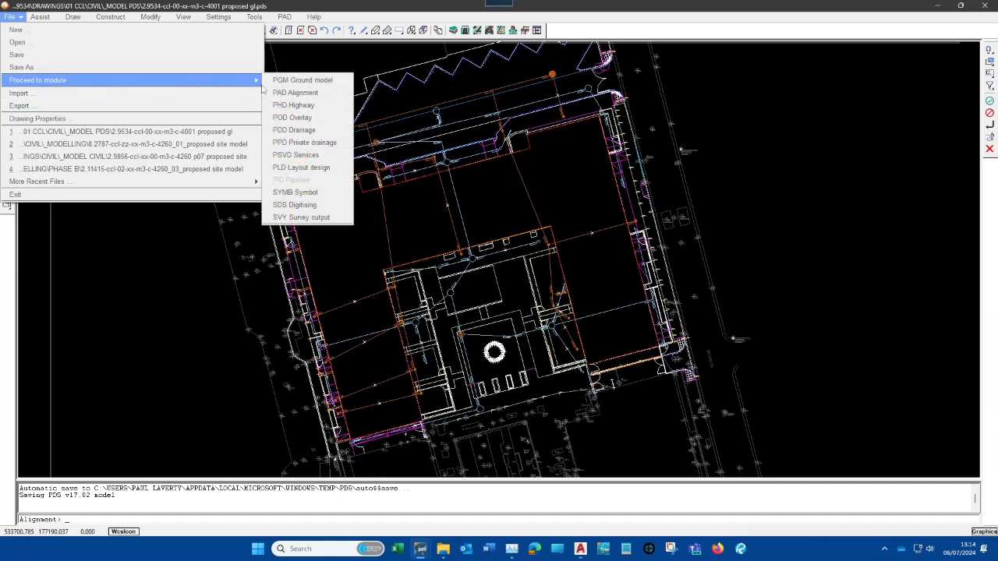
{"action": "left_click", "coordinate": [308, 132]}
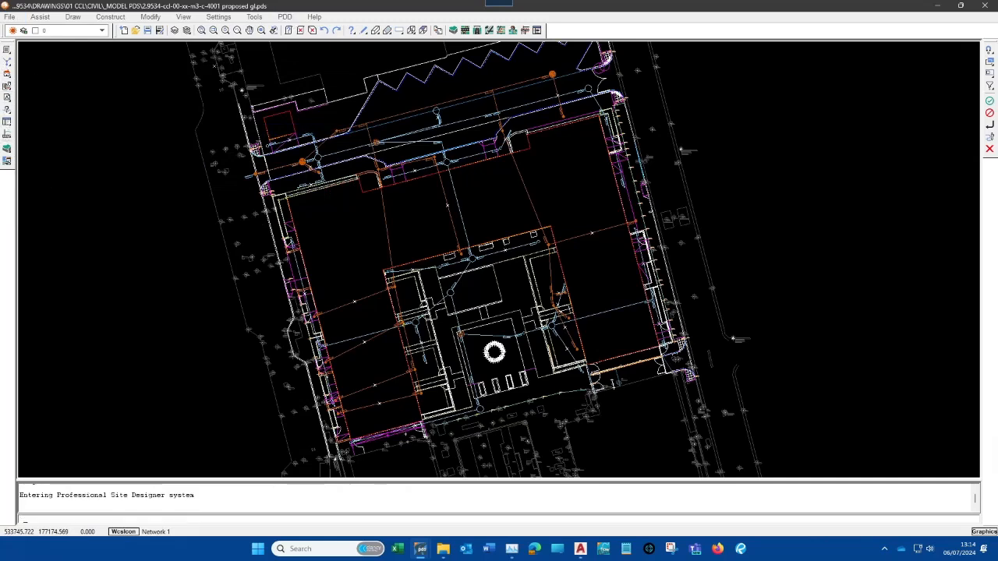
{"action": "left_click", "coordinate": [287, 17]}
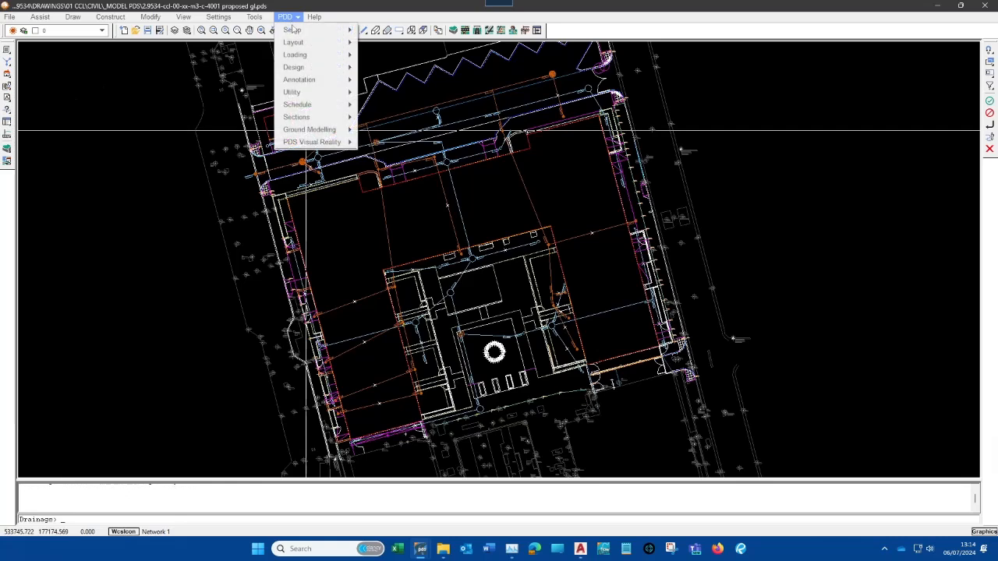
{"action": "mouse_move", "coordinate": [294, 44]}
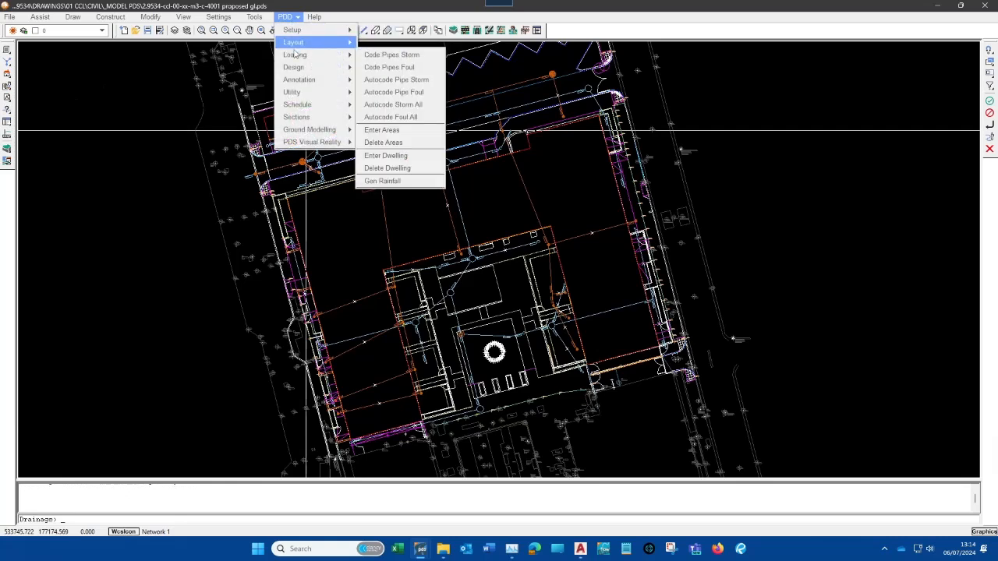
{"action": "left_click", "coordinate": [44, 76]}
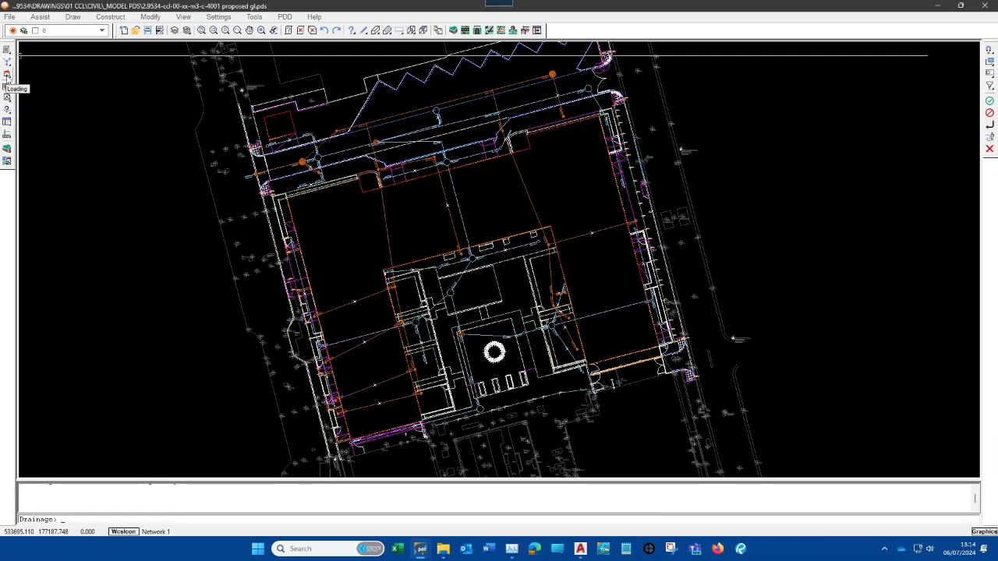
{"action": "left_click", "coordinate": [285, 17]}
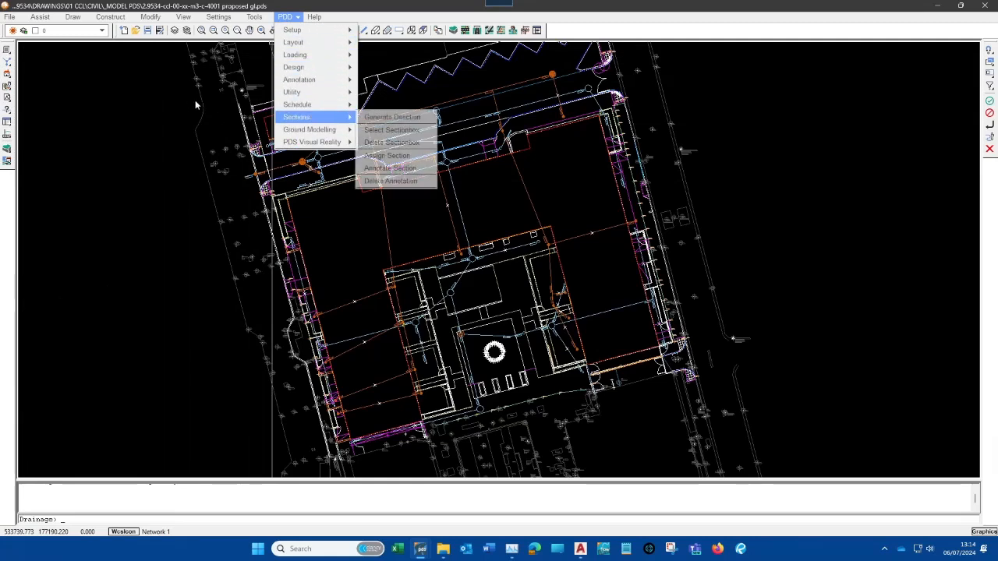
{"action": "left_click", "coordinate": [135, 96]}
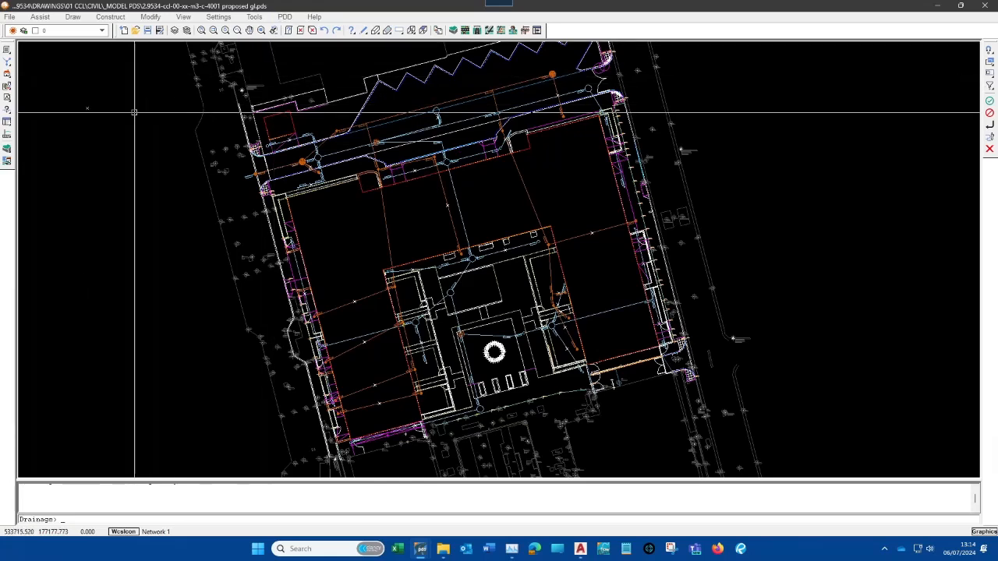
{"action": "left_click", "coordinate": [10, 17]}
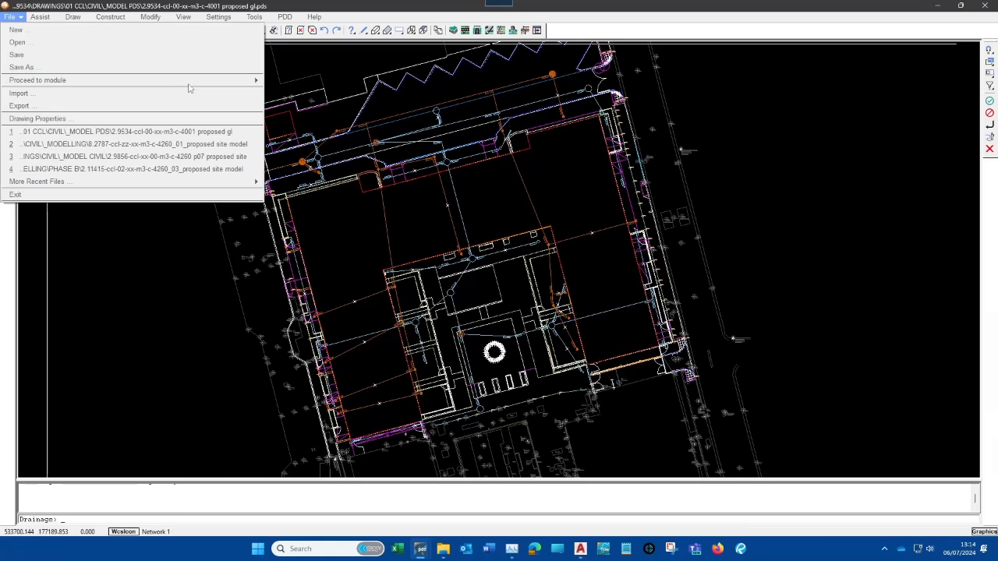
{"action": "mouse_move", "coordinate": [193, 88]}
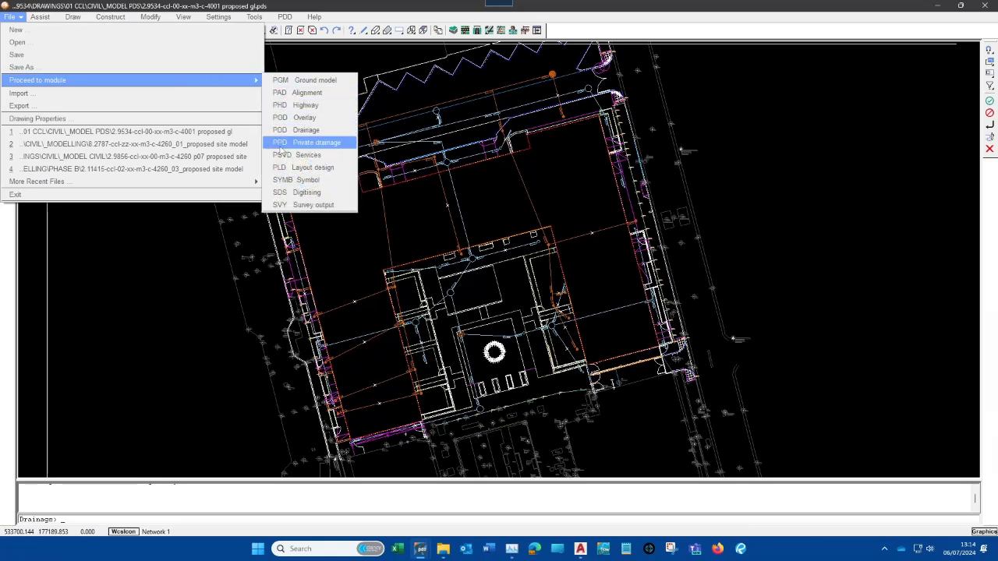
{"action": "left_click", "coordinate": [159, 362]}
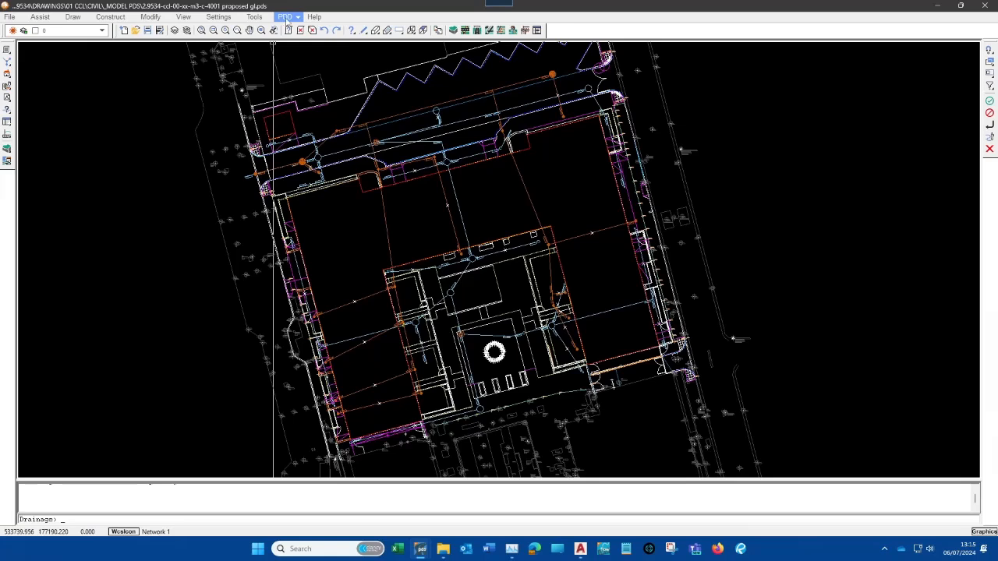
Switch from the drainage module to the PAD Alignment module
{"action": "left_click", "coordinate": [11, 18]}
{"action": "mouse_move", "coordinate": [246, 83]}
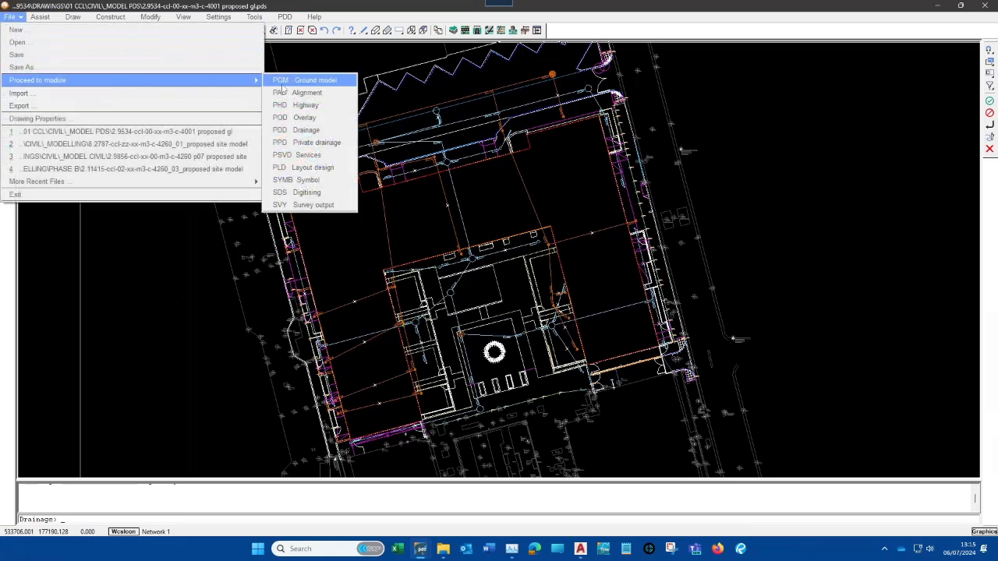
{"action": "left_click", "coordinate": [291, 92]}
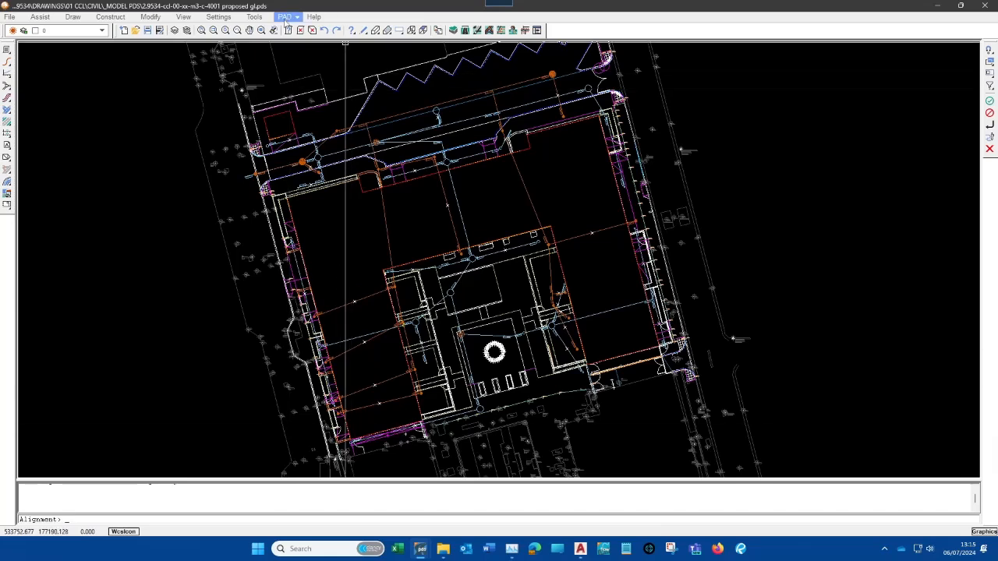
Switch from the alignment module to the PHD Highway module
{"action": "left_click", "coordinate": [10, 16]}
{"action": "mouse_move", "coordinate": [67, 81]}
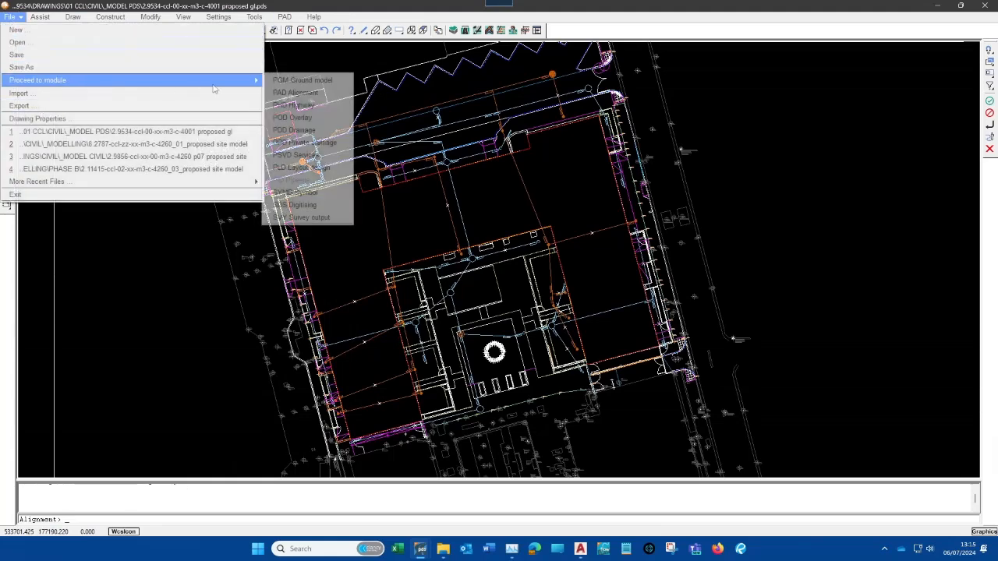
{"action": "left_click", "coordinate": [317, 106]}
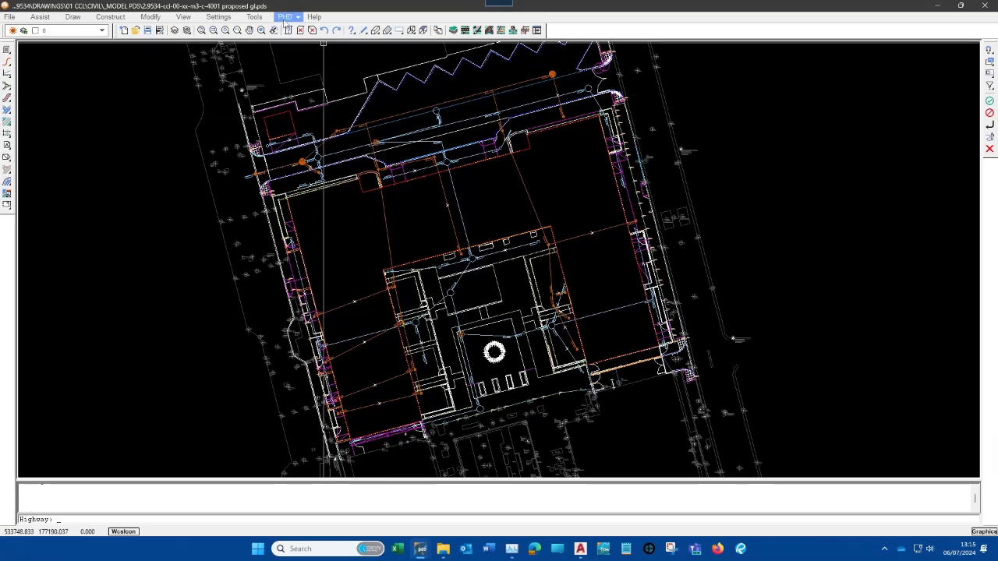
Examine the list of available modules and the Highway module's command groups without starting any command
{"action": "left_click", "coordinate": [9, 16]}
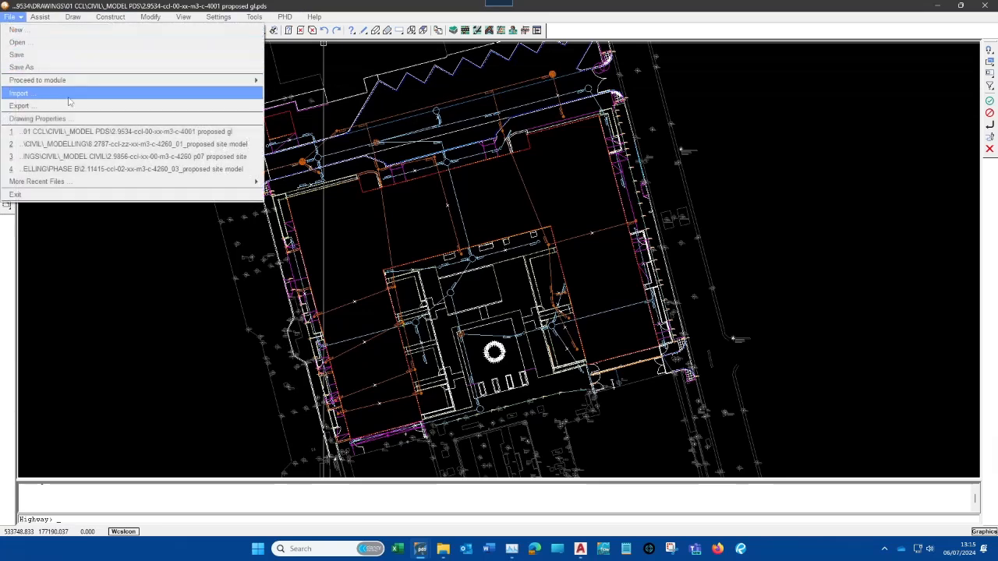
{"action": "mouse_move", "coordinate": [204, 78]}
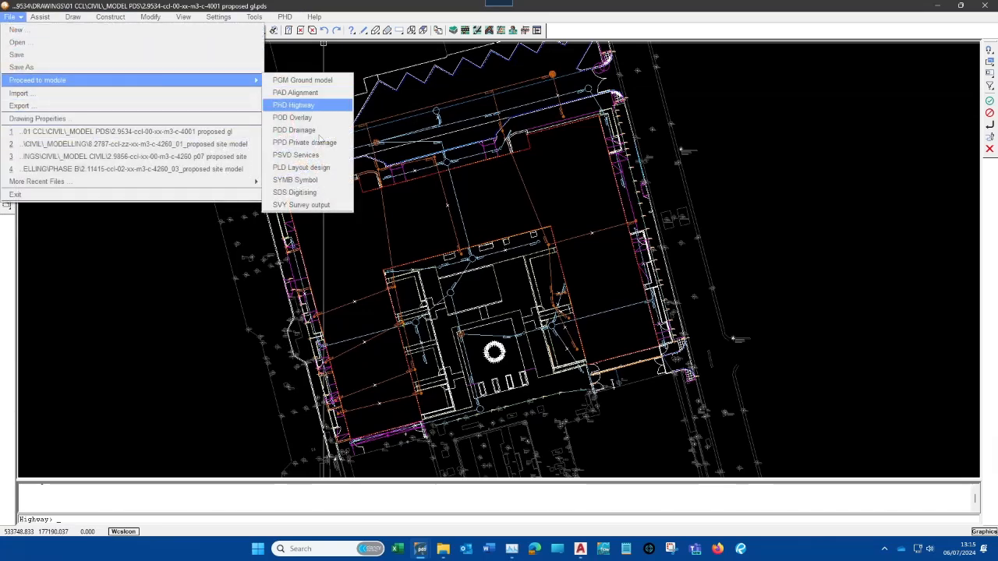
{"action": "left_click", "coordinate": [284, 16]}
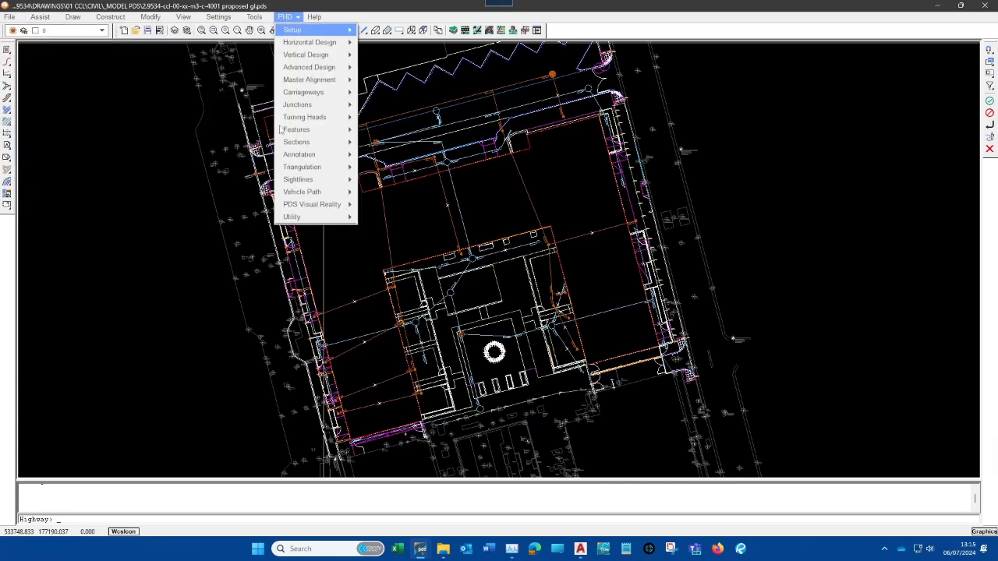
{"action": "left_click", "coordinate": [154, 310]}
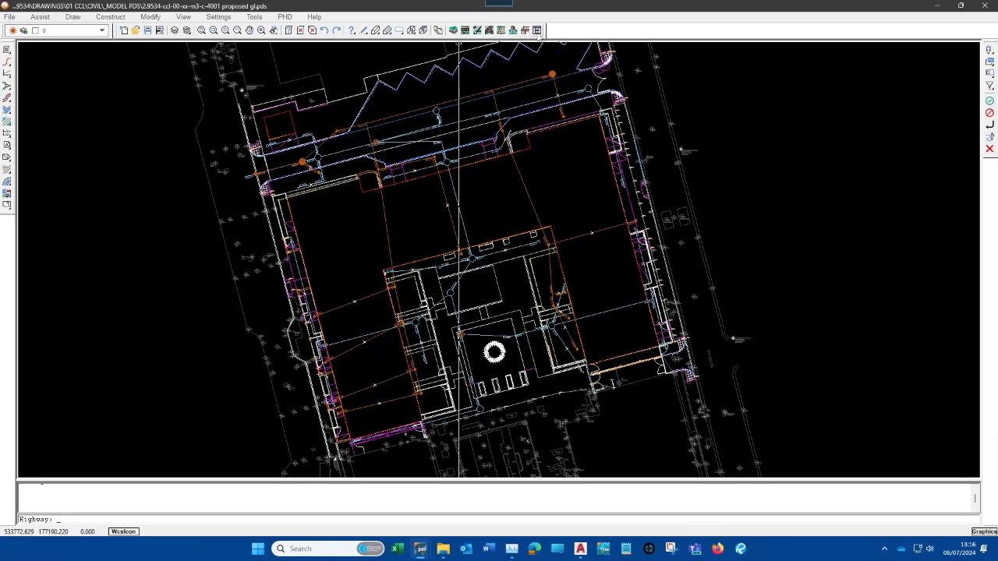
{"action": "left_click", "coordinate": [10, 16]}
{"action": "mouse_move", "coordinate": [181, 84]}
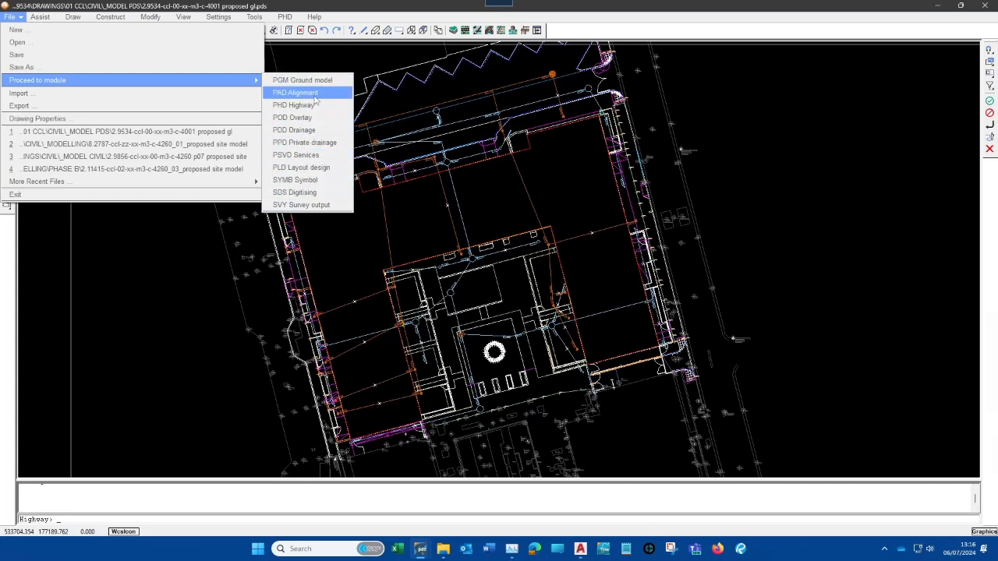
{"action": "left_click", "coordinate": [395, 60]}
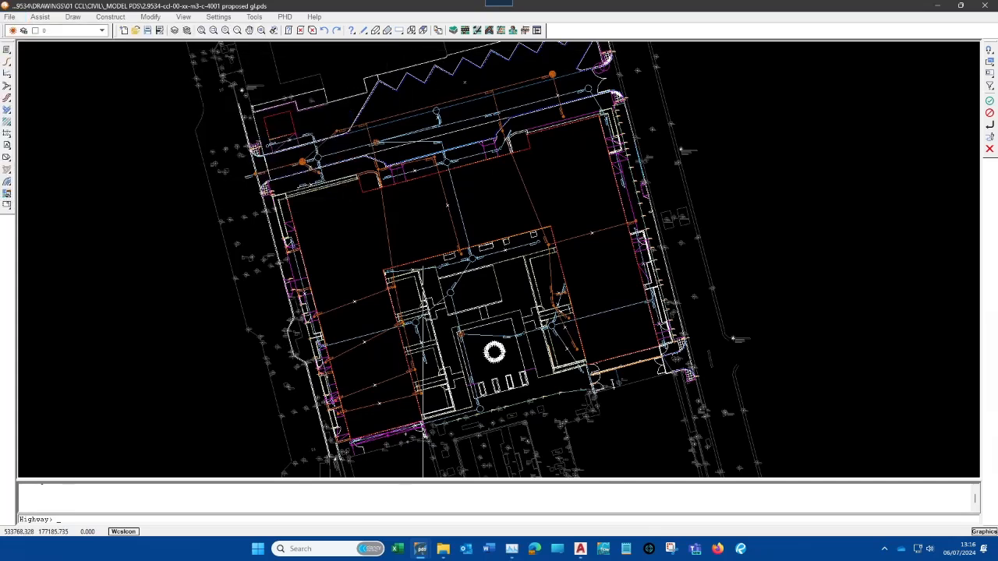
Switch to the PGM Ground model module, move on to PDD Drainage, and return to the ground model module
{"action": "left_click", "coordinate": [455, 30]}
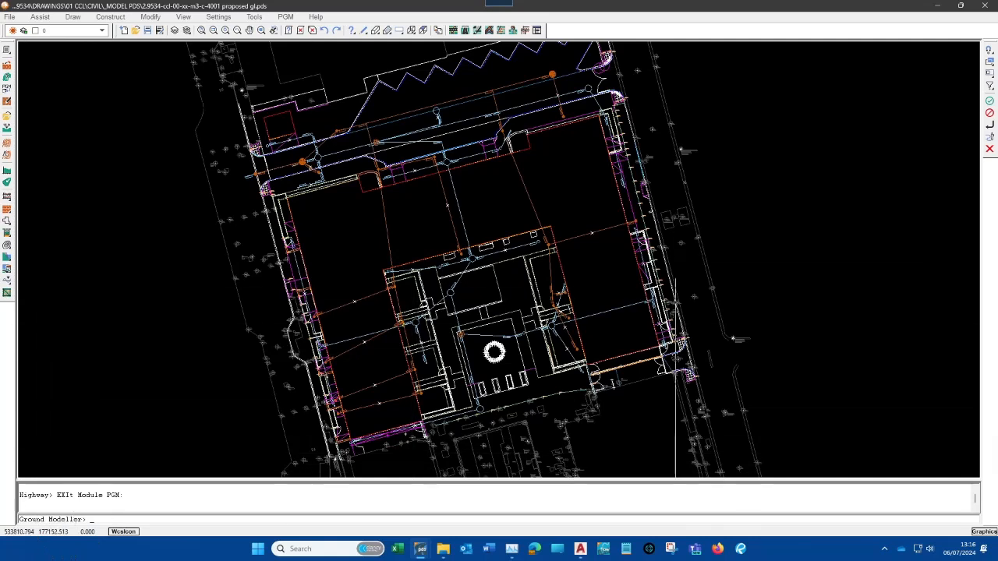
{"action": "left_click", "coordinate": [489, 30]}
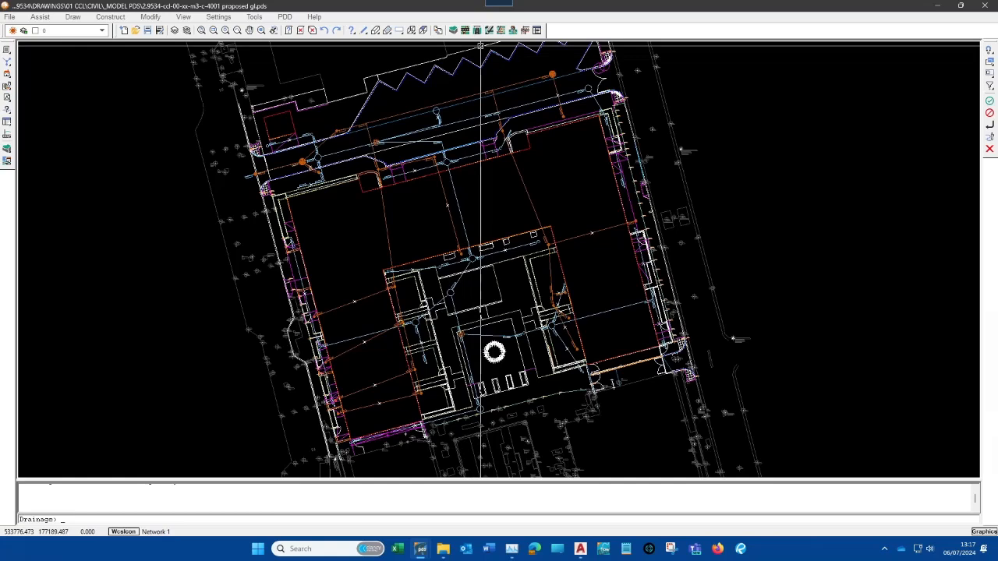
{"action": "left_click", "coordinate": [454, 31]}
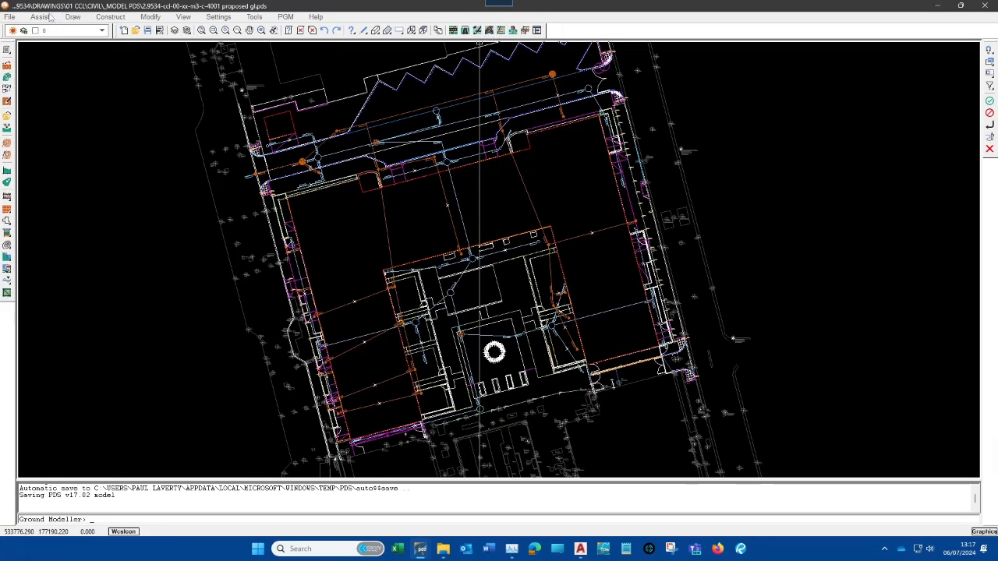
Switch from the ground model module through PHD Highway and POD Overlay to the PSVD Services module
{"action": "left_click", "coordinate": [16, 17]}
{"action": "mouse_move", "coordinate": [48, 85]}
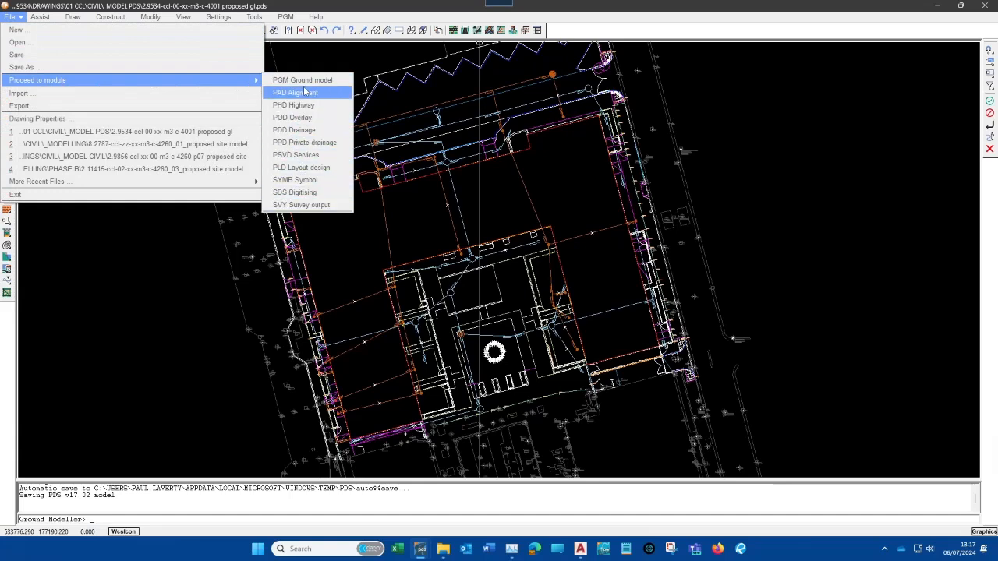
{"action": "left_click", "coordinate": [355, 64]}
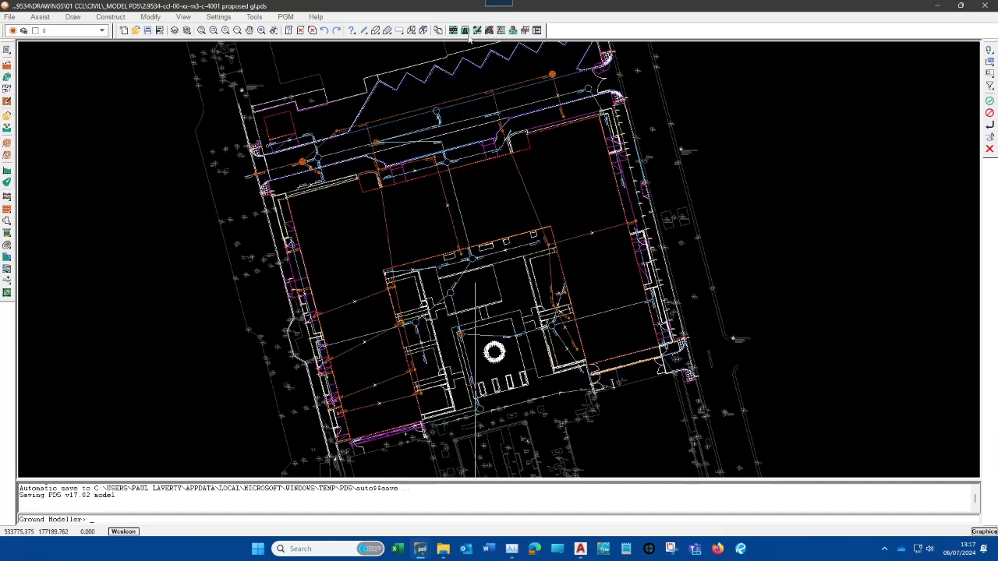
{"action": "left_click", "coordinate": [466, 30]}
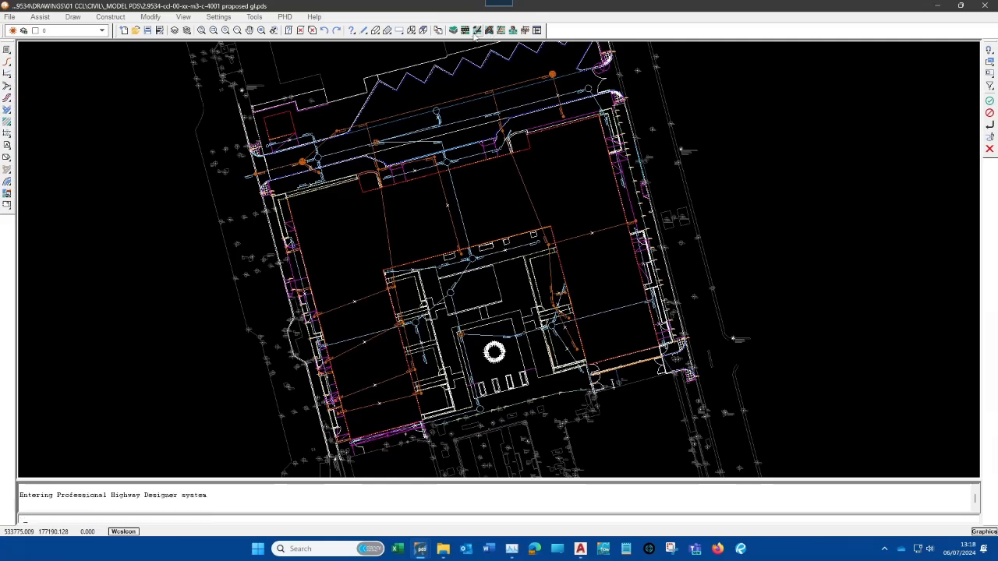
{"action": "left_click", "coordinate": [478, 31]}
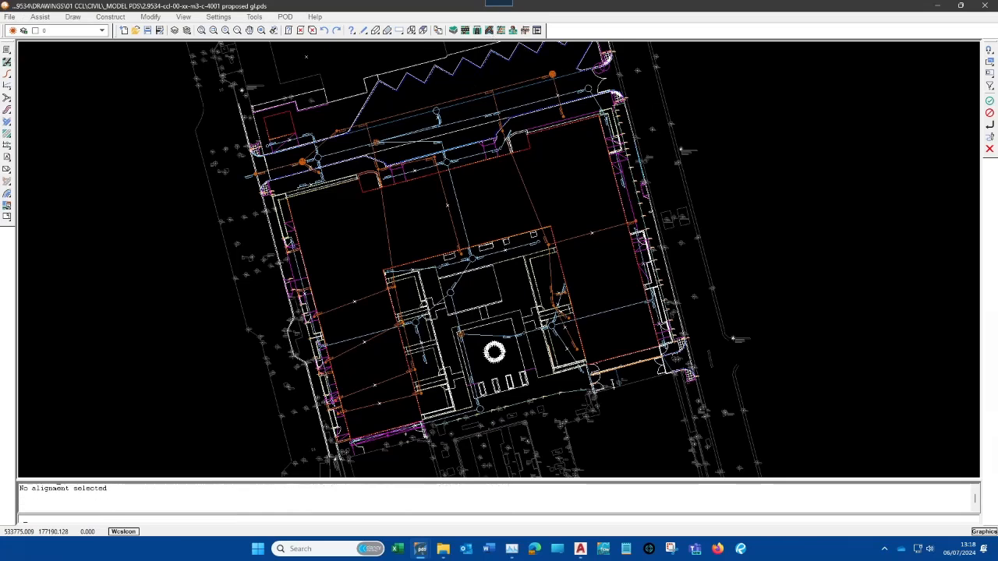
{"action": "left_click", "coordinate": [465, 30]}
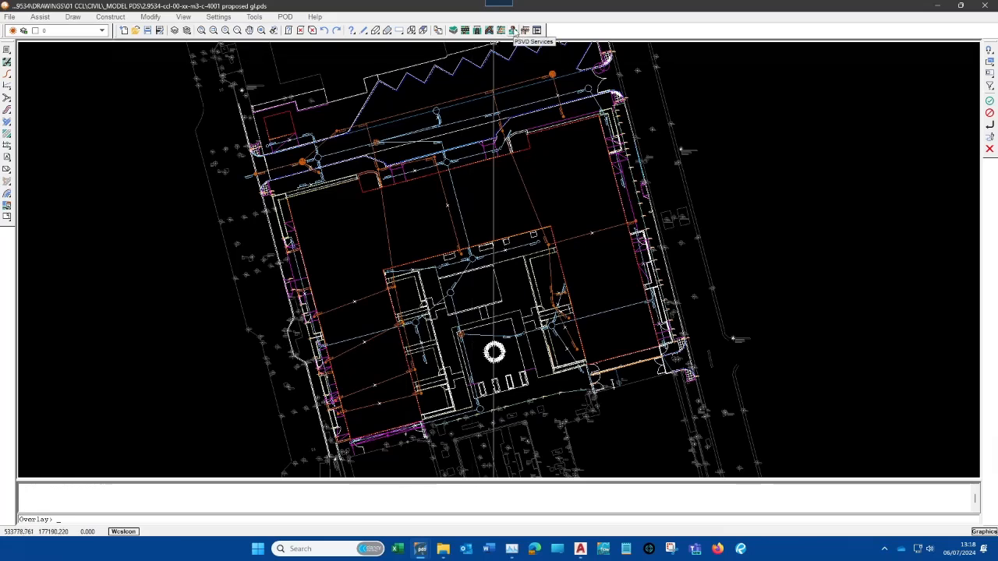
{"action": "left_click", "coordinate": [513, 30]}
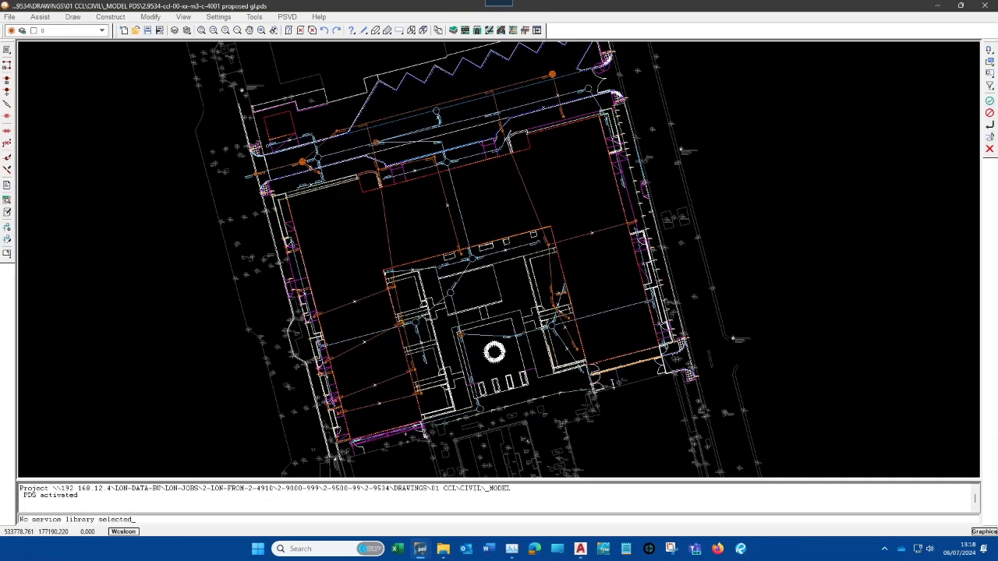
{"action": "left_click", "coordinate": [501, 31]}
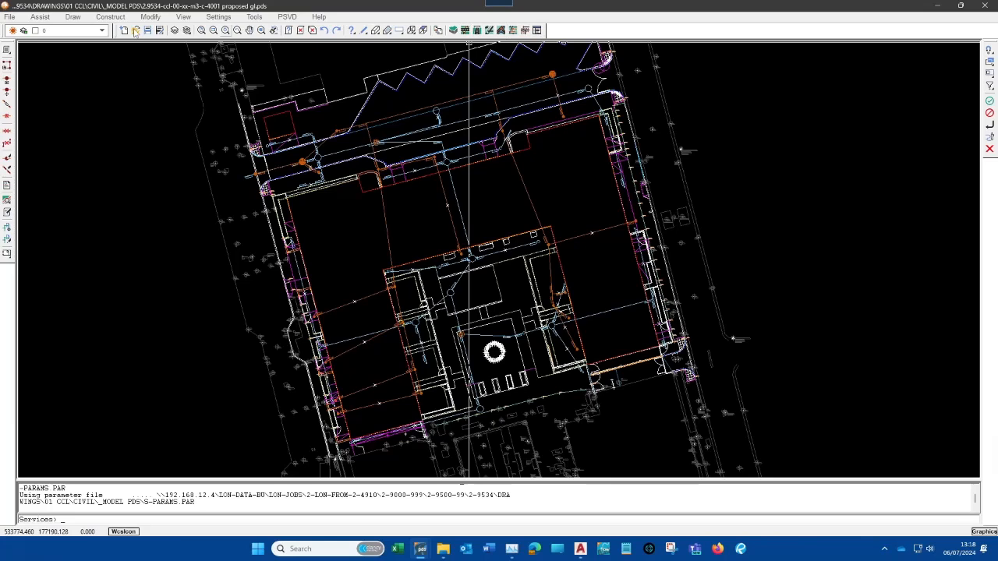
{"action": "left_click", "coordinate": [10, 16]}
{"action": "mouse_move", "coordinate": [123, 82]}
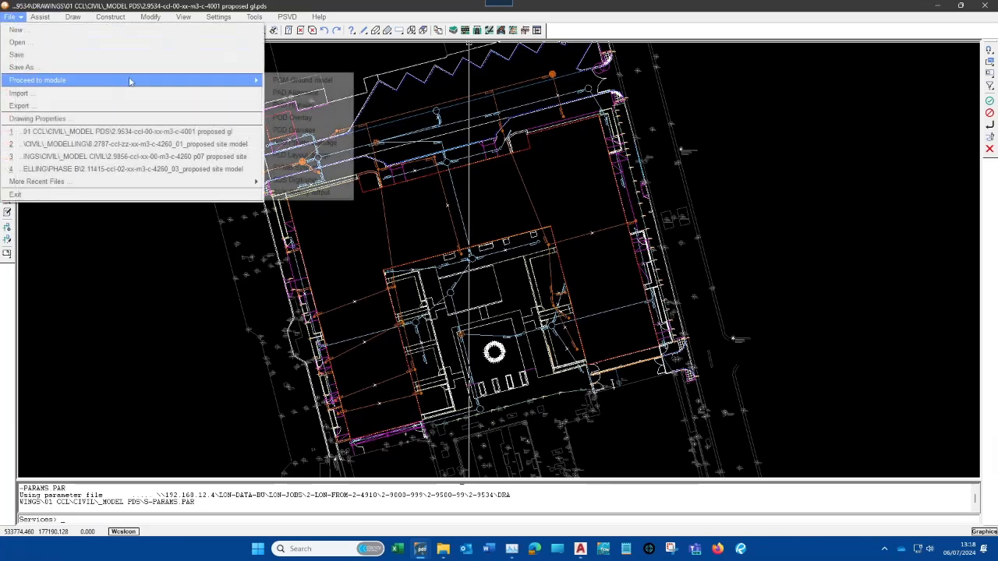
{"action": "left_click", "coordinate": [480, 82]}
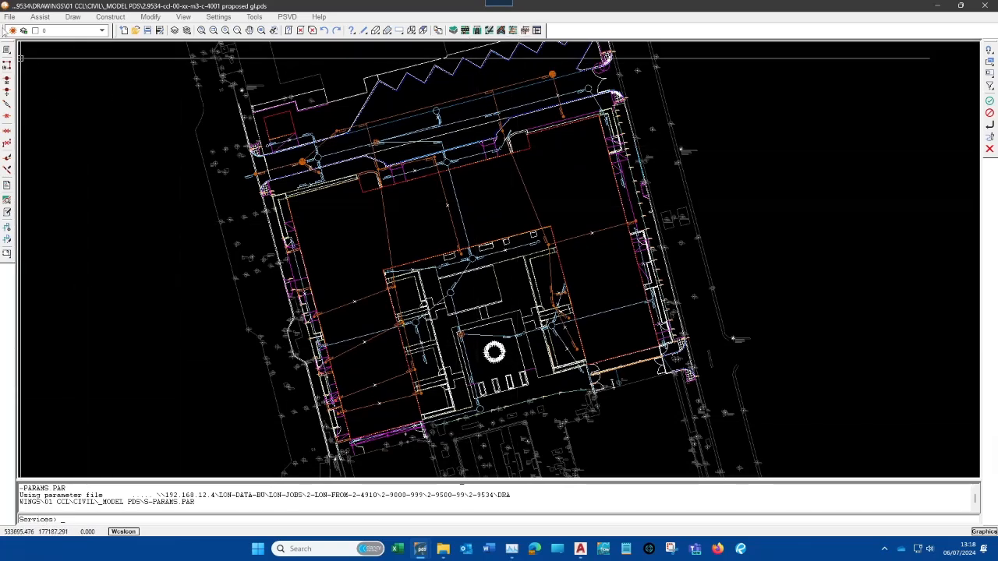
{"action": "left_click", "coordinate": [10, 16]}
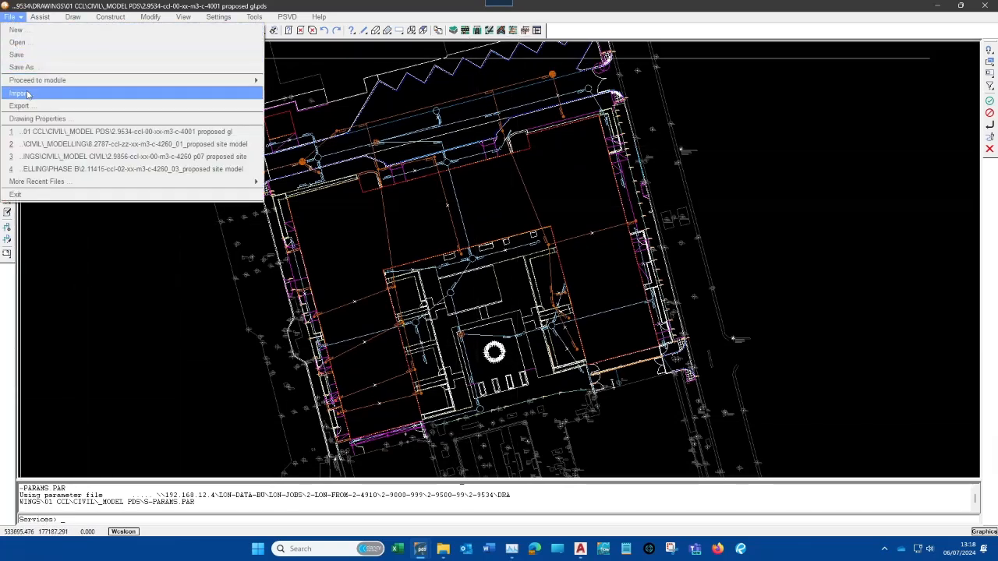
{"action": "left_click", "coordinate": [777, 453]}
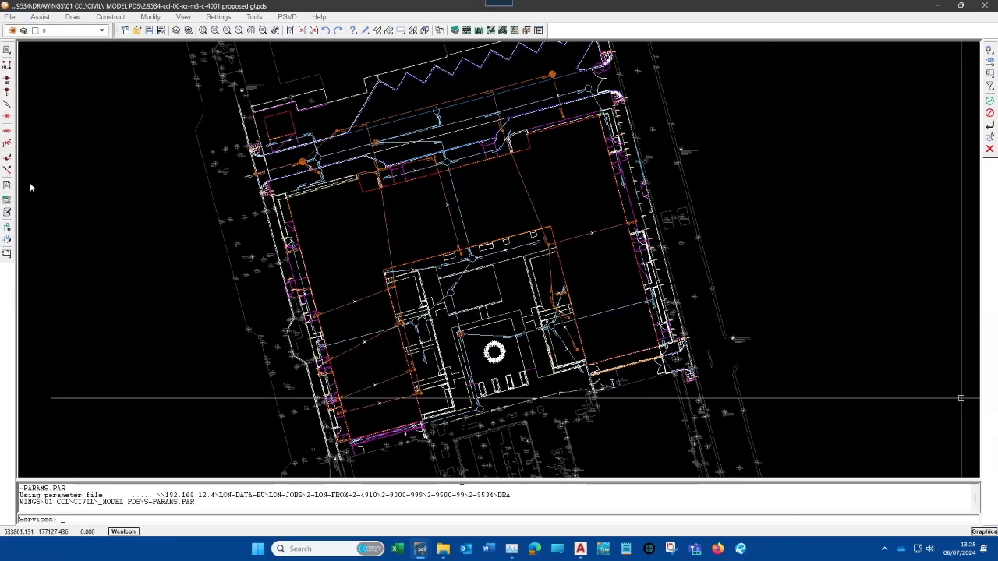
Compare the Assist commands, including the undo and redo options, with the Assist tool set, and return to the main tool set
{"action": "left_click", "coordinate": [45, 18]}
{"action": "mouse_move", "coordinate": [45, 44]}
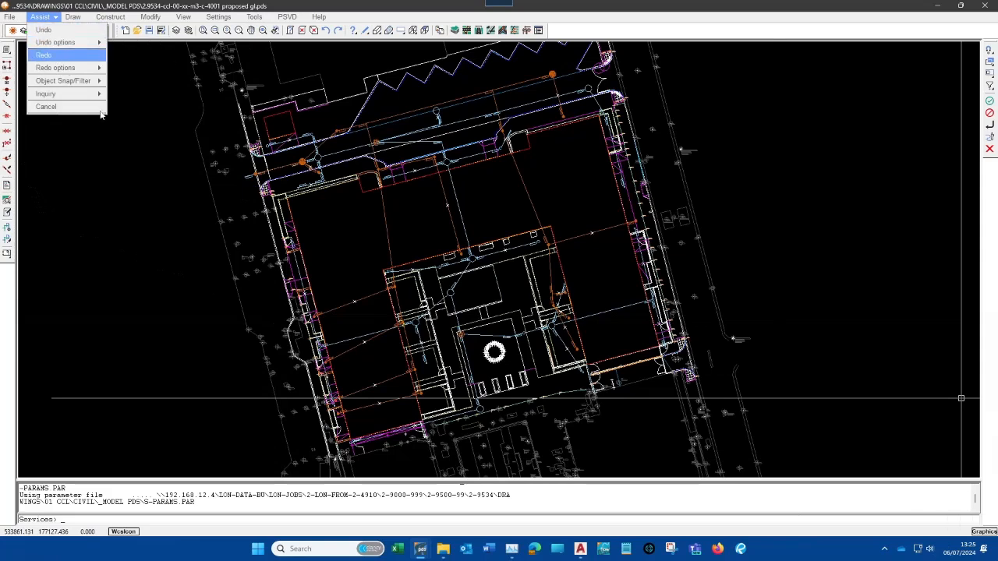
{"action": "left_click", "coordinate": [162, 154]}
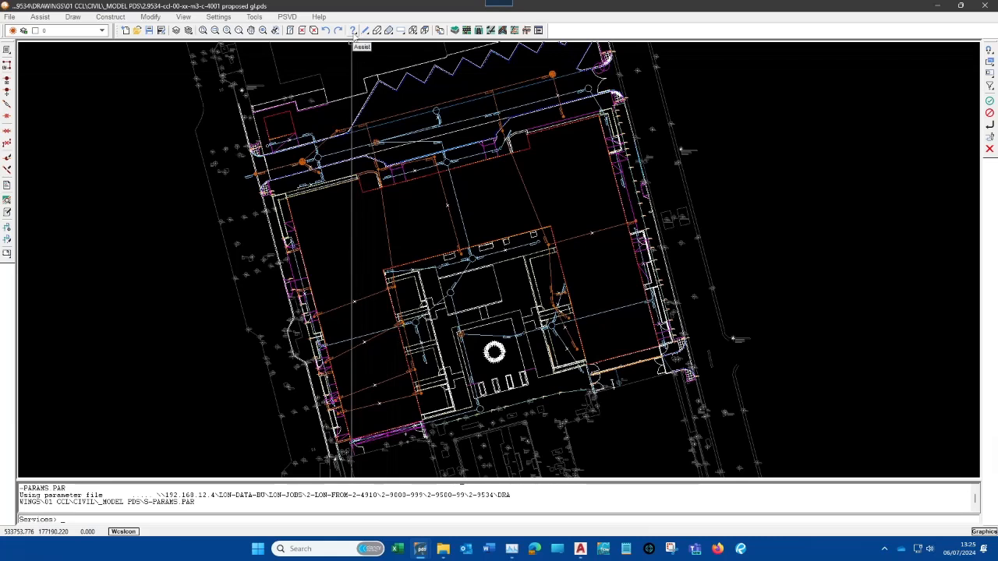
{"action": "left_click", "coordinate": [353, 31]}
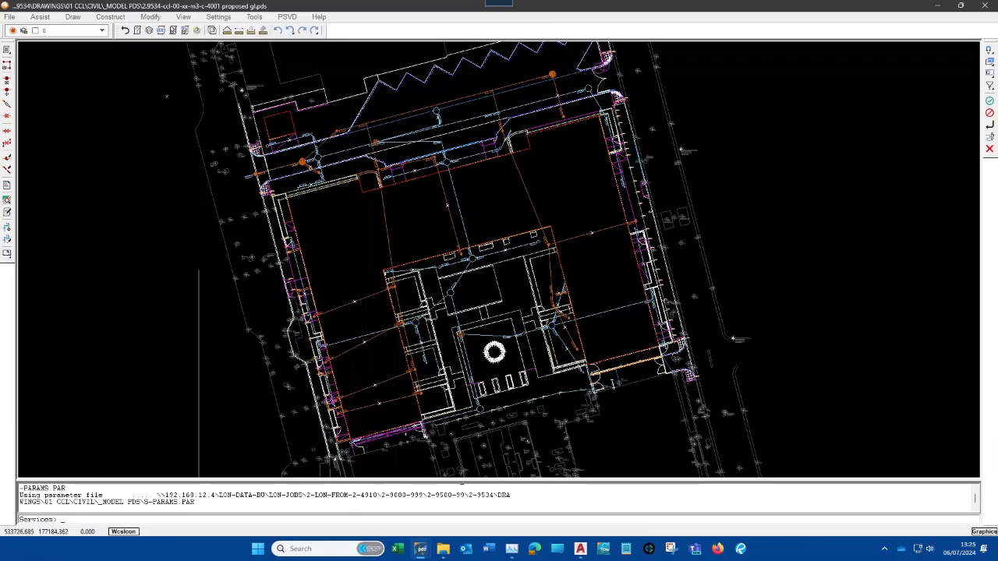
{"action": "left_click", "coordinate": [37, 17]}
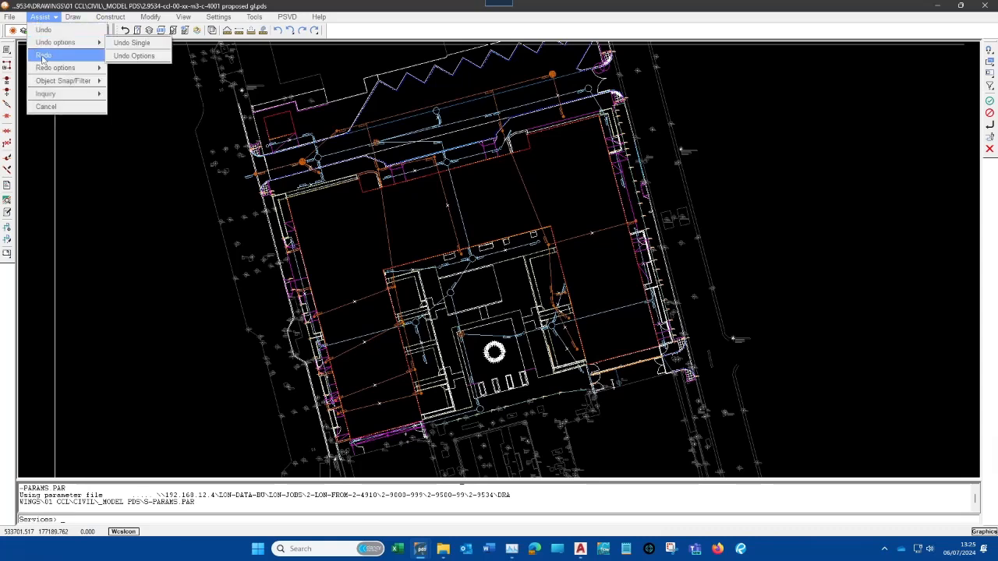
{"action": "mouse_move", "coordinate": [46, 70]}
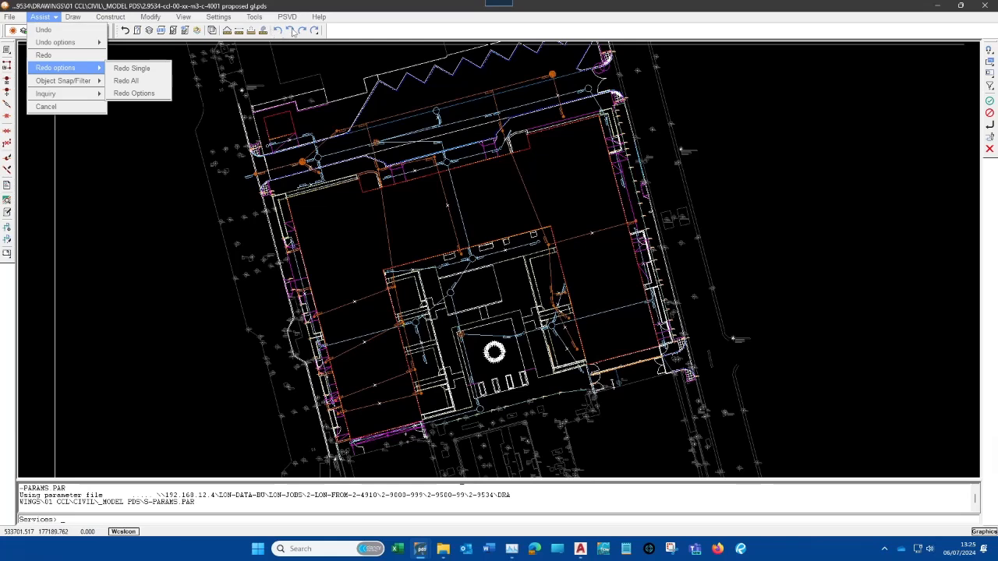
{"action": "left_click", "coordinate": [350, 31]}
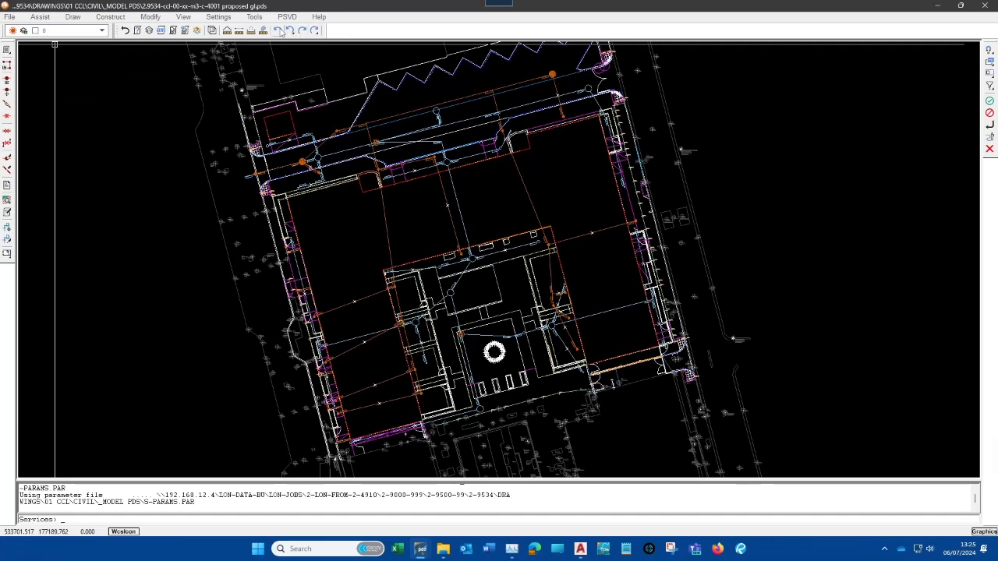
{"action": "left_click", "coordinate": [127, 32]}
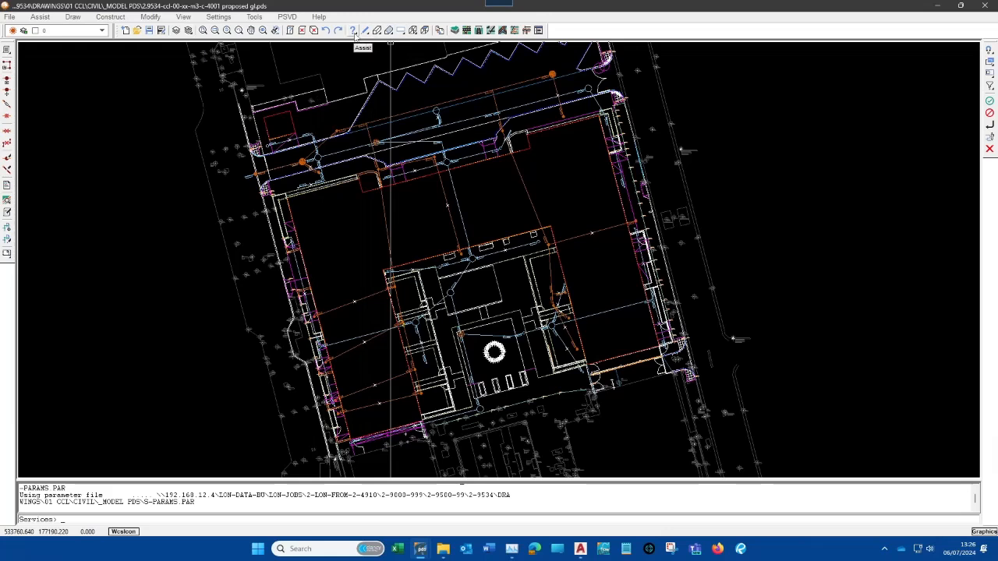
Review the undo and redo settings in the Assist tools, including resetting the number of commands in the undo list, without applying any
{"action": "left_click", "coordinate": [355, 34]}
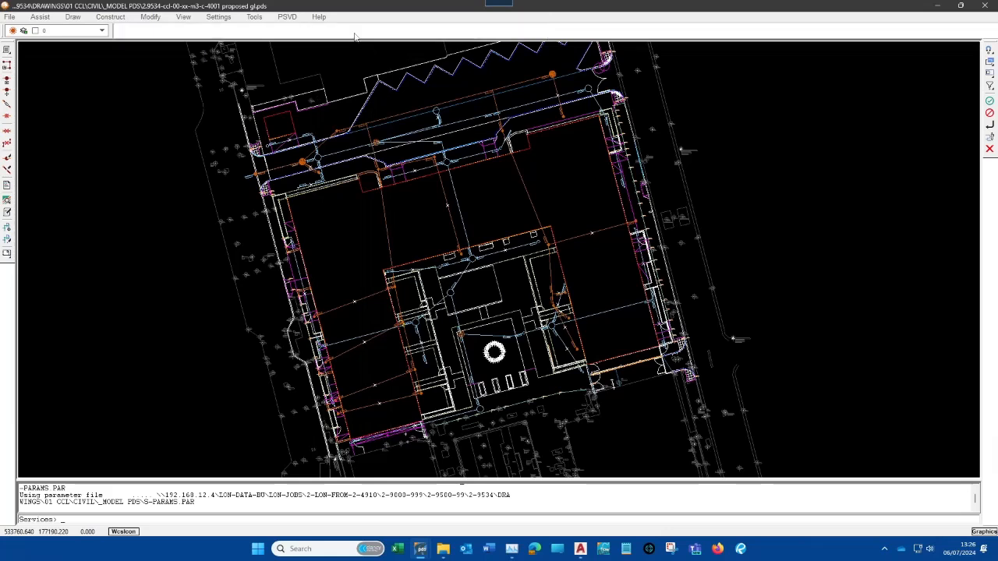
{"action": "left_click", "coordinate": [40, 17]}
{"action": "mouse_move", "coordinate": [47, 44]}
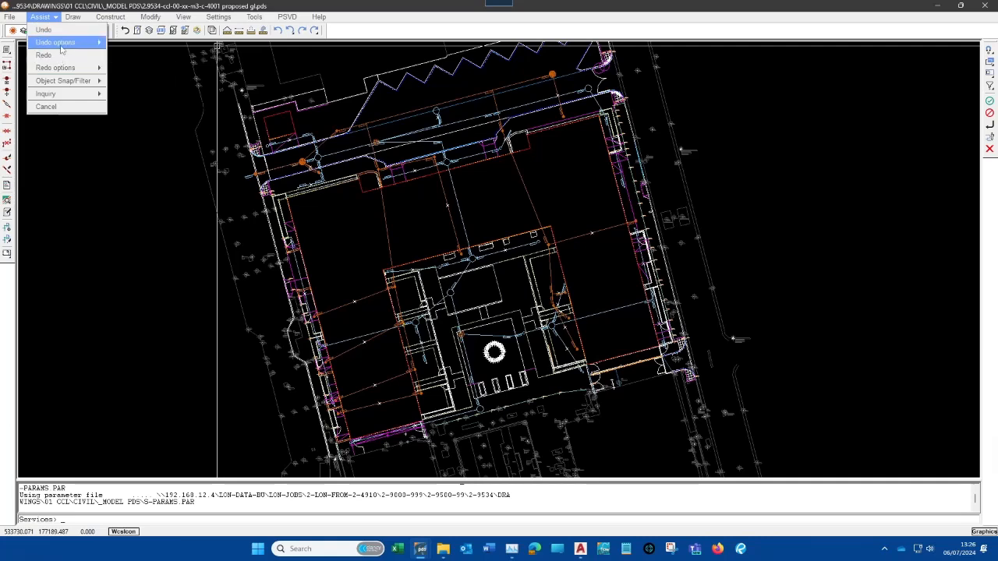
{"action": "left_click", "coordinate": [352, 35]}
{"action": "left_click", "coordinate": [290, 32]}
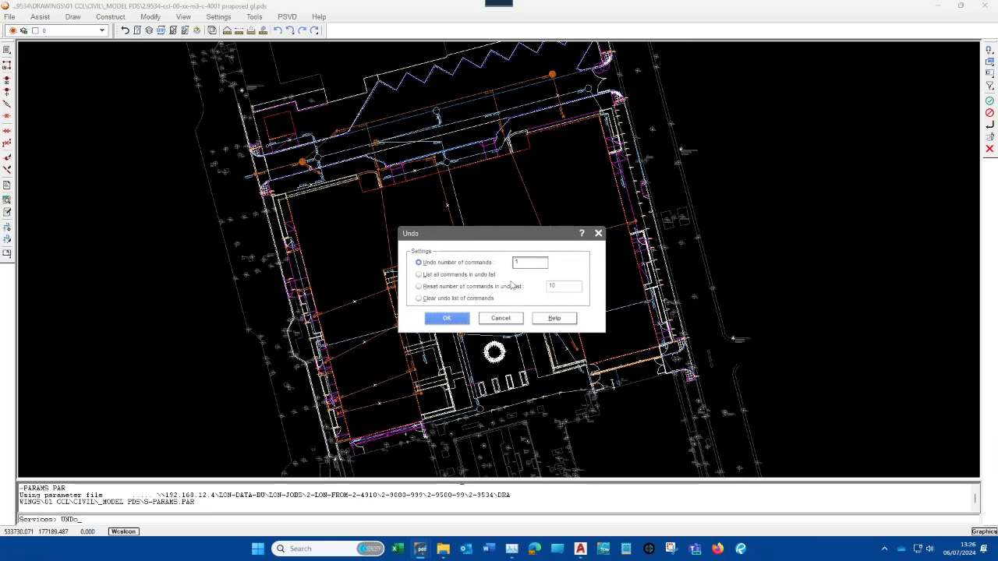
{"action": "left_click", "coordinate": [450, 288]}
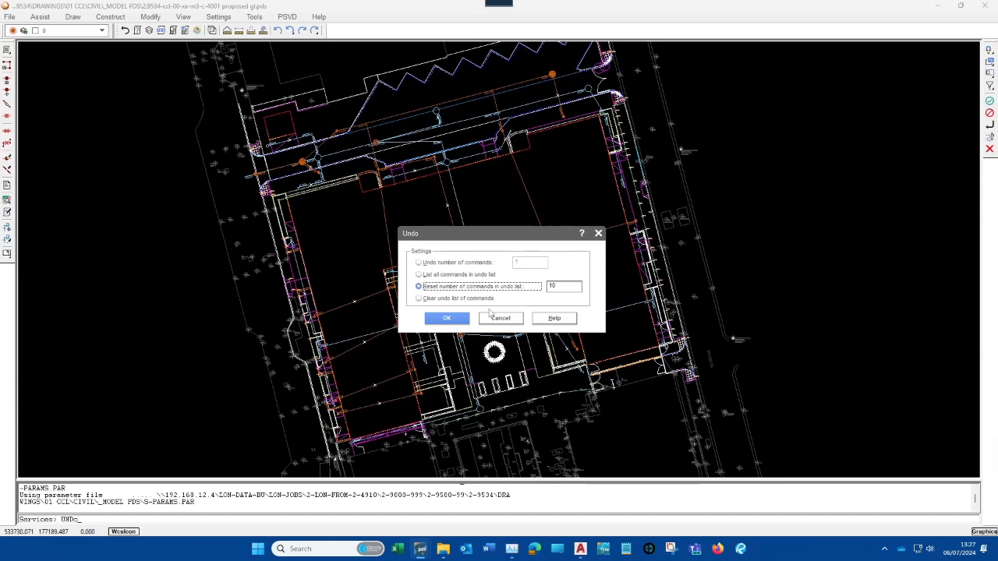
{"action": "left_click", "coordinate": [560, 287]}
{"action": "left_click", "coordinate": [502, 319]}
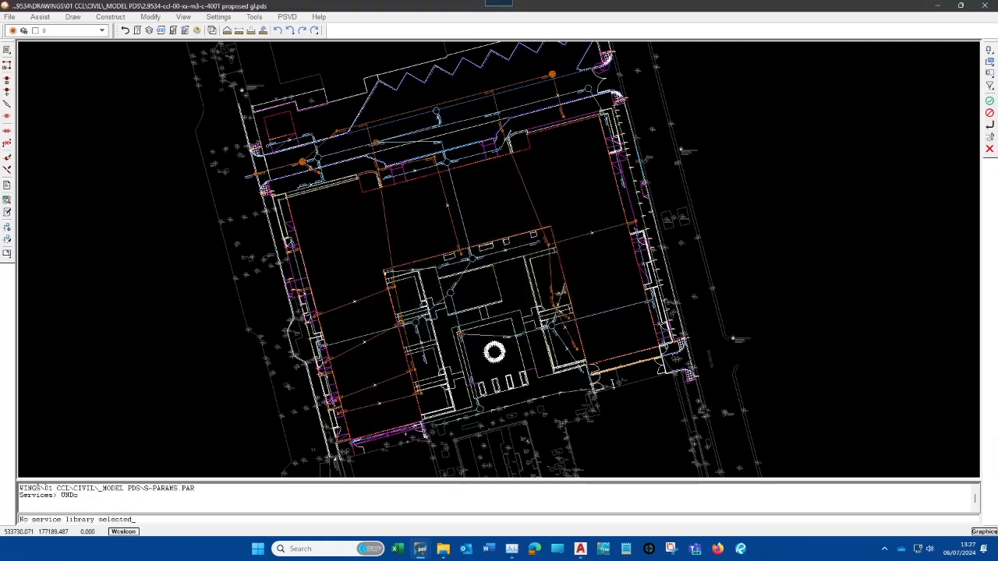
{"action": "left_click", "coordinate": [314, 30]}
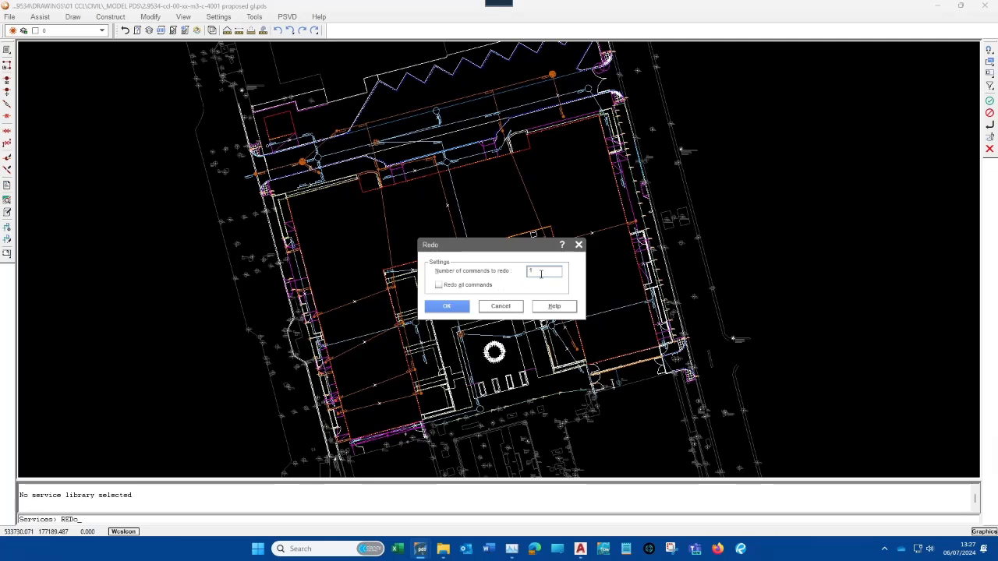
{"action": "left_click", "coordinate": [500, 307]}
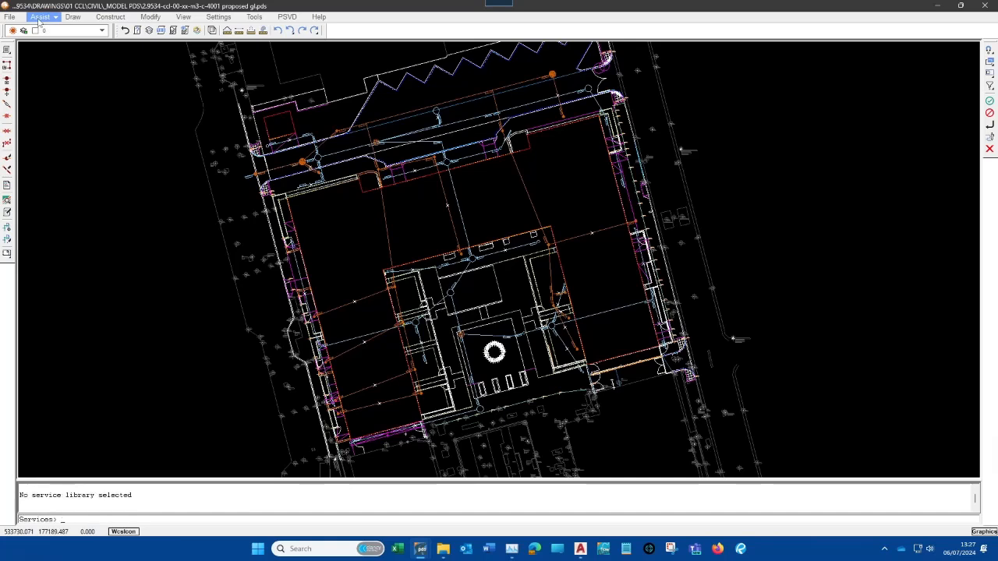
Review the Assist object snap filters and inquiry commands against the Assist tool set, and return to the main tool set
{"action": "left_click", "coordinate": [39, 18]}
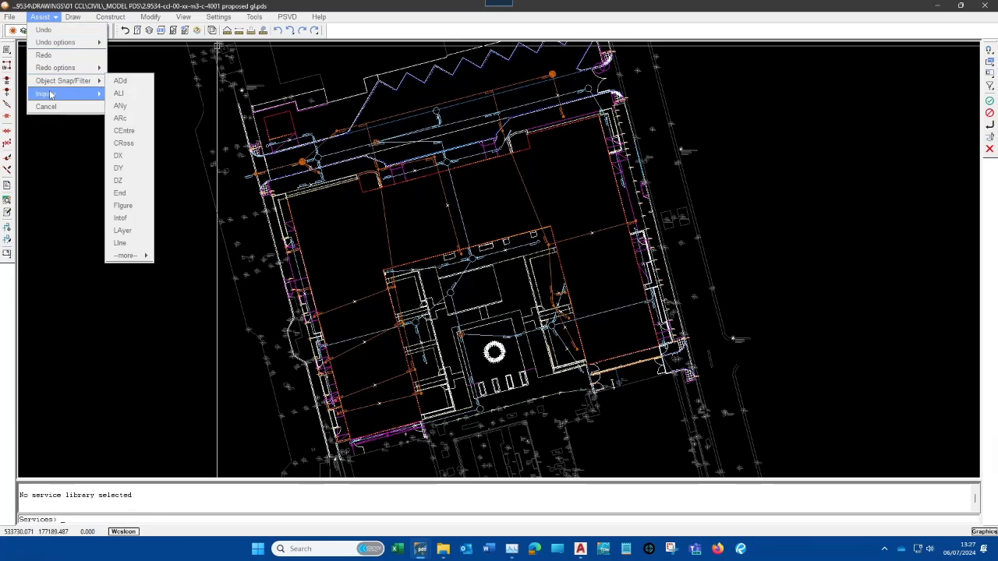
{"action": "mouse_move", "coordinate": [50, 93]}
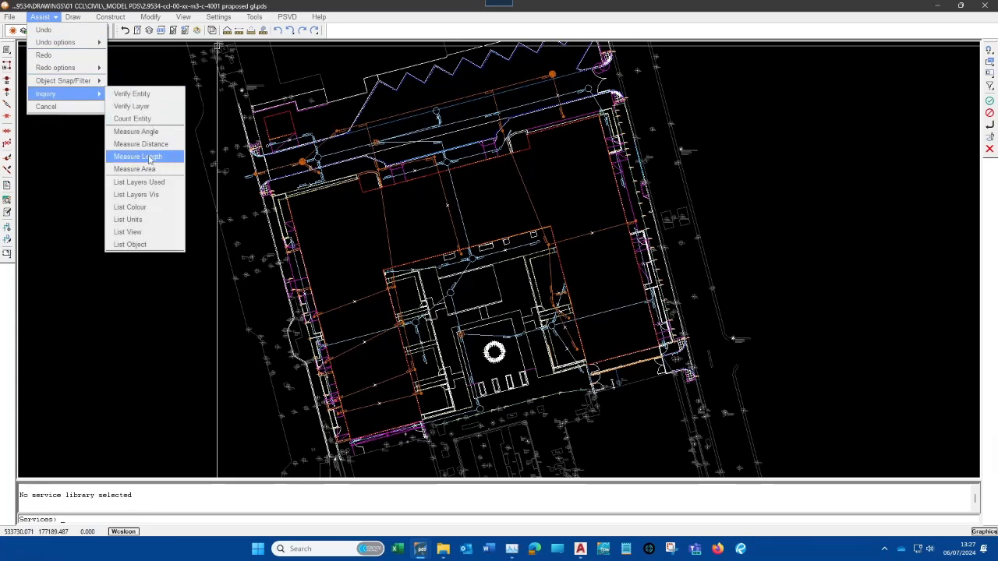
{"action": "left_click", "coordinate": [134, 106]}
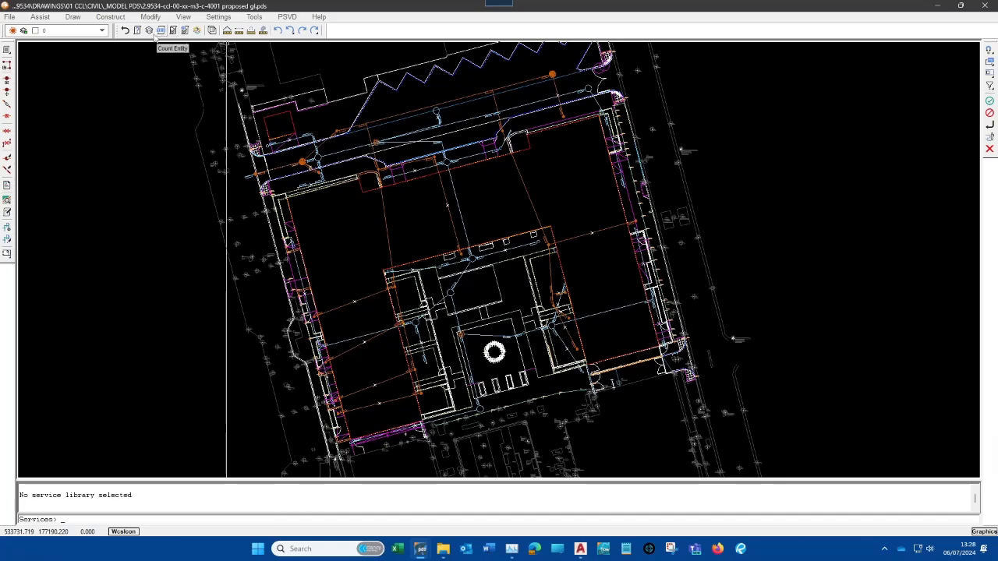
{"action": "left_click", "coordinate": [40, 17]}
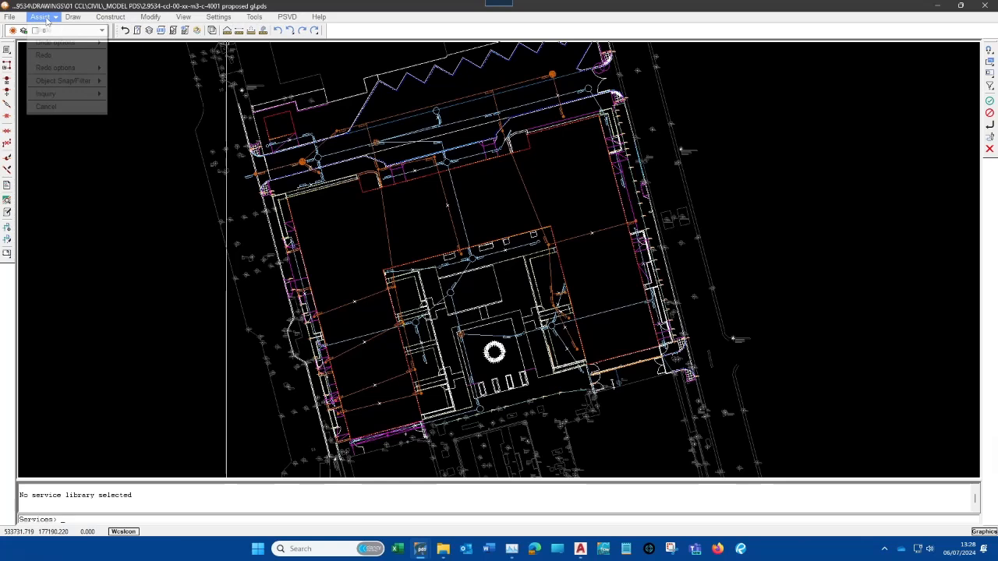
{"action": "left_click", "coordinate": [56, 109]}
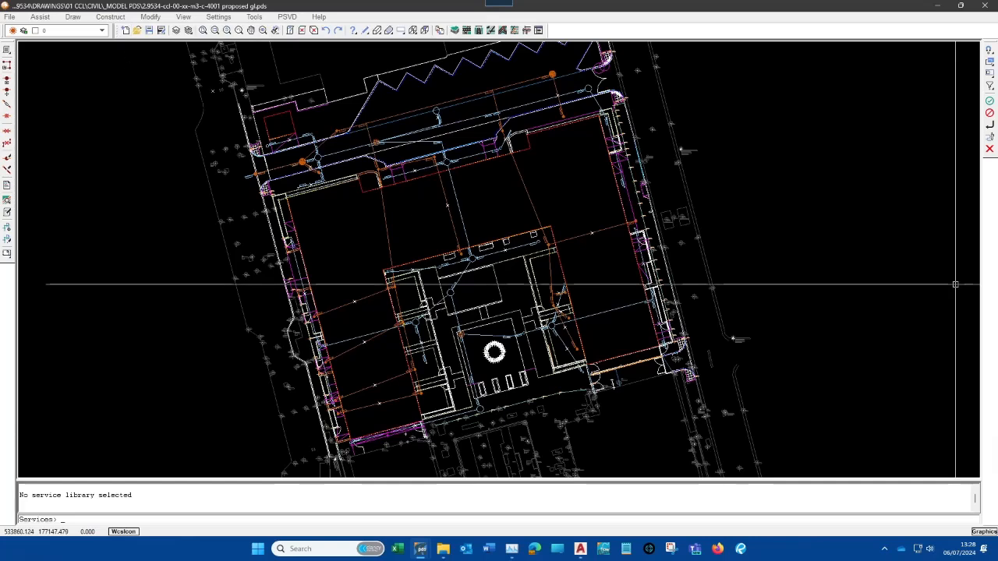
Compare the Draw commands, such as line, arc, circle, string and text, with the Draw tool set
{"action": "left_click", "coordinate": [72, 16]}
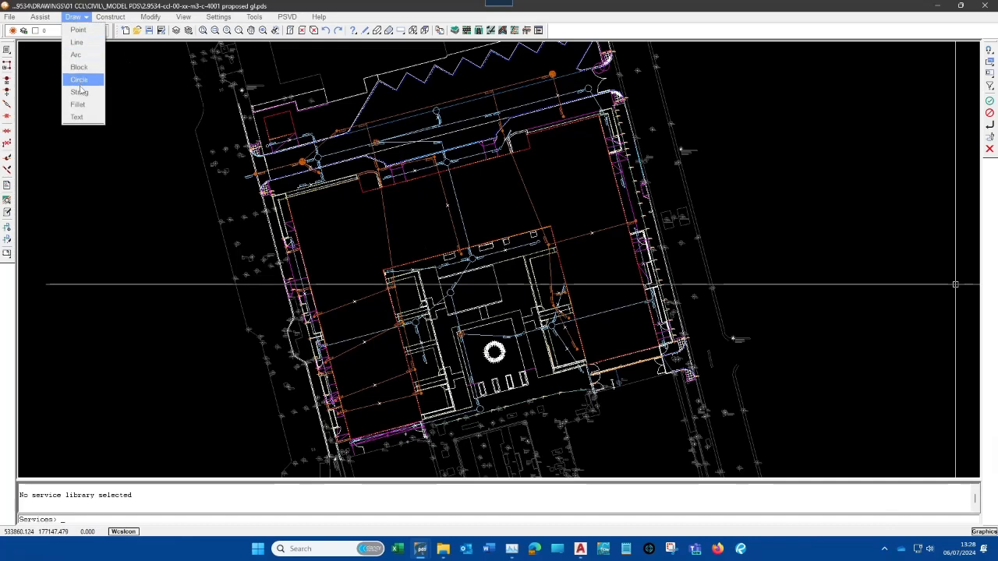
{"action": "left_click", "coordinate": [95, 149]}
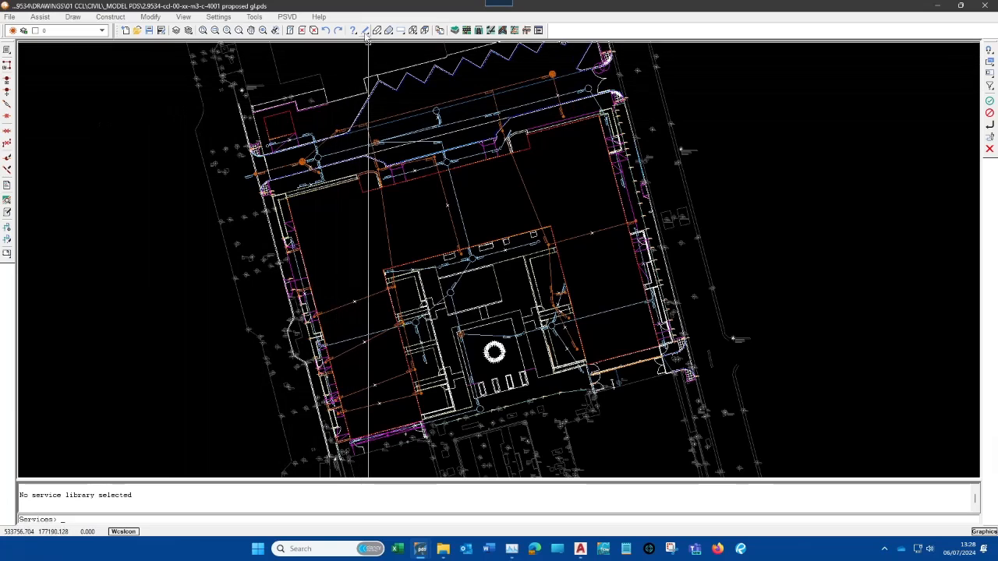
{"action": "left_click", "coordinate": [366, 33]}
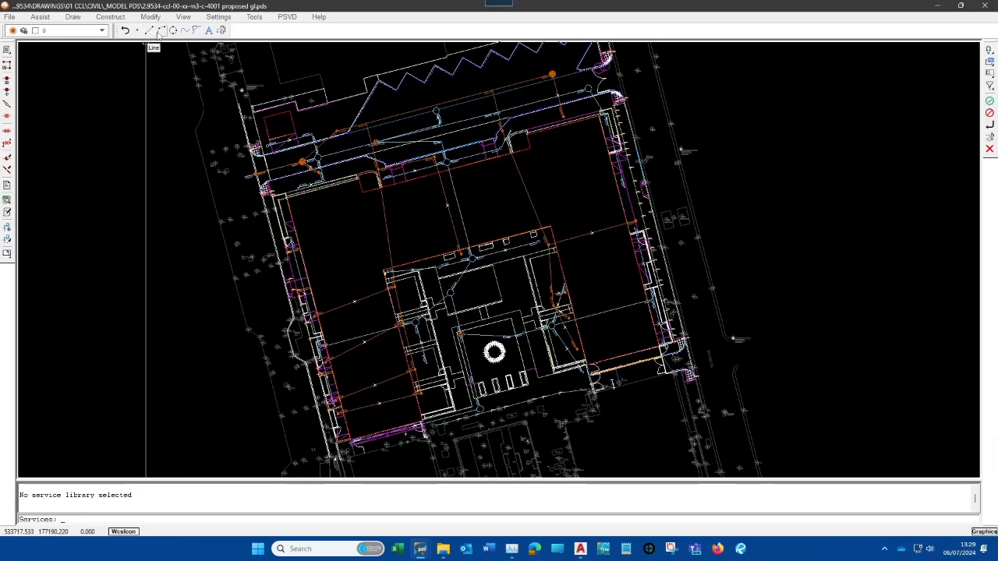
{"action": "left_click", "coordinate": [74, 16]}
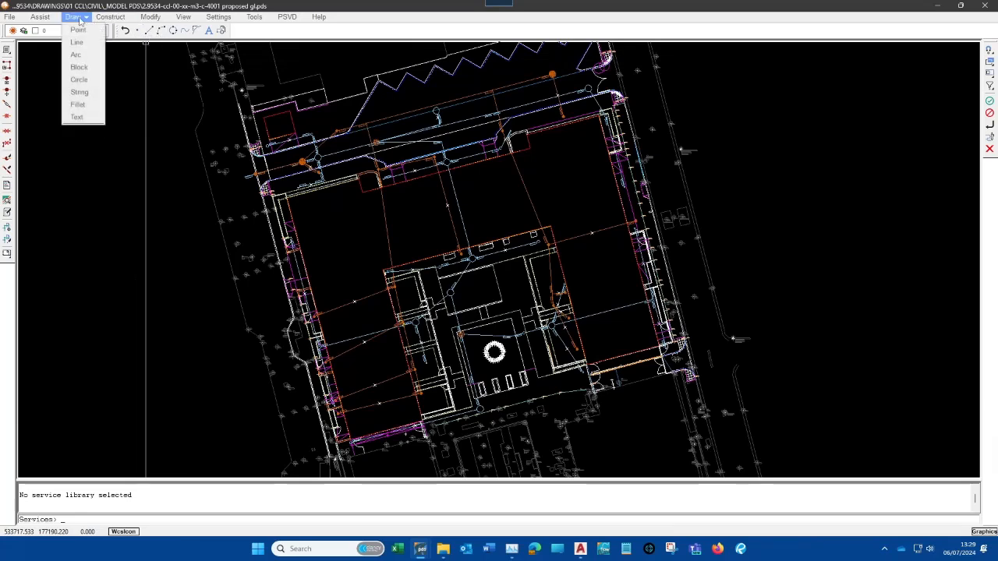
{"action": "left_click", "coordinate": [78, 53]}
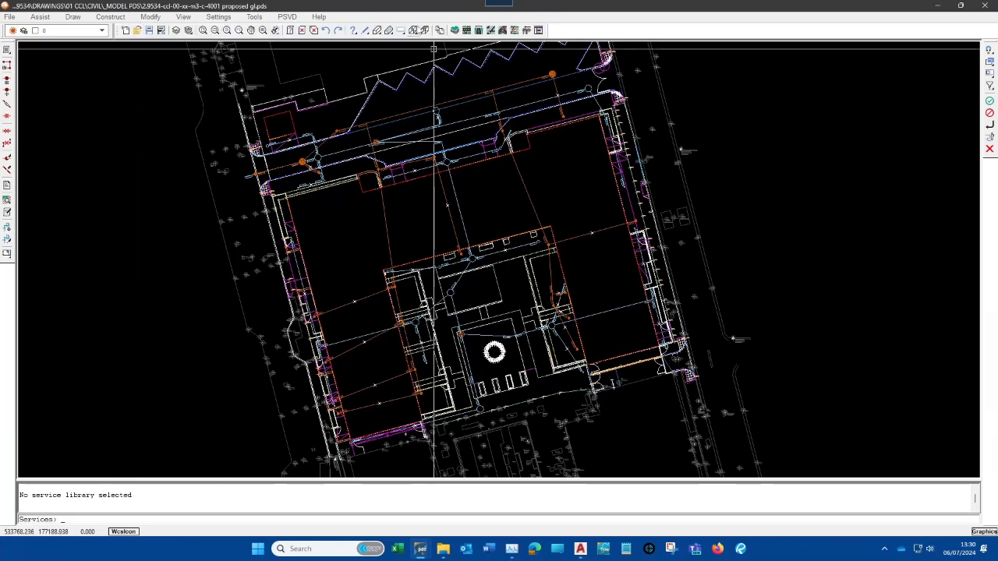
Switch to the PGM Ground model module and insert an open seven-point string with elevations as digitised in the site's empty upper area
{"action": "left_click", "coordinate": [454, 30]}
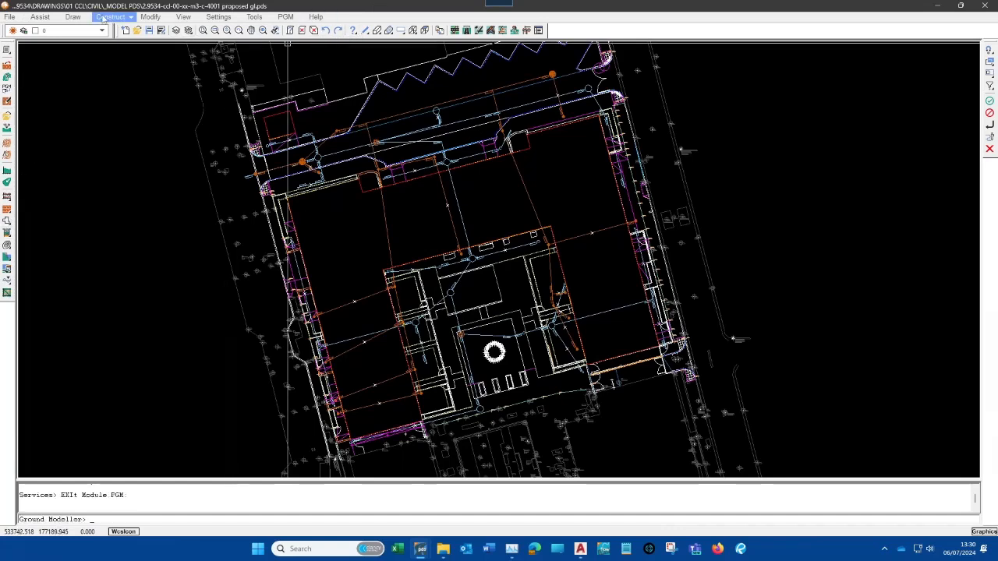
{"action": "left_click", "coordinate": [72, 16]}
{"action": "left_click", "coordinate": [81, 92]}
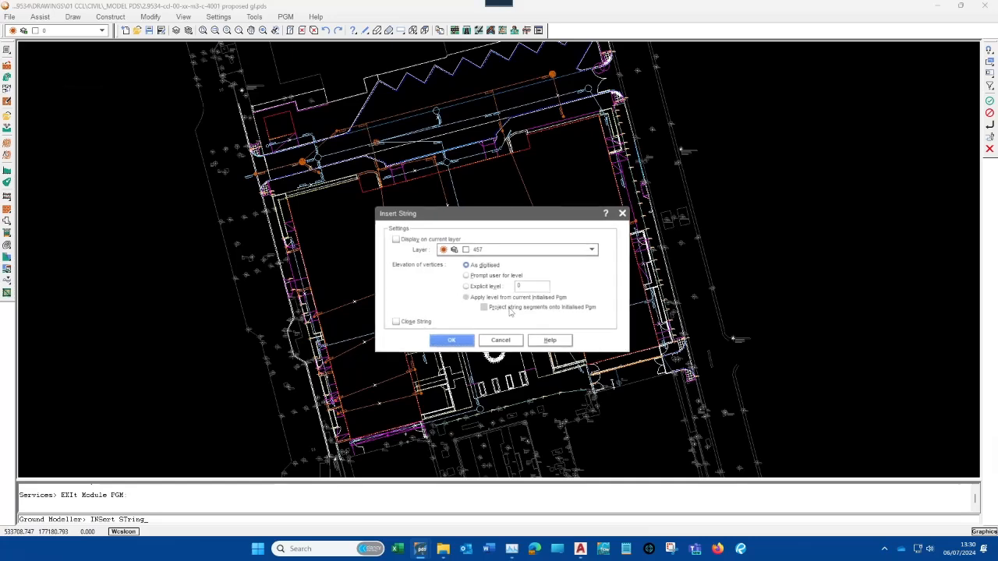
{"action": "left_click", "coordinate": [452, 343]}
{"action": "key", "text": "d"}
{"action": "key", "text": "d"}
{"action": "key", "text": "d"}
{"action": "key", "text": "d"}
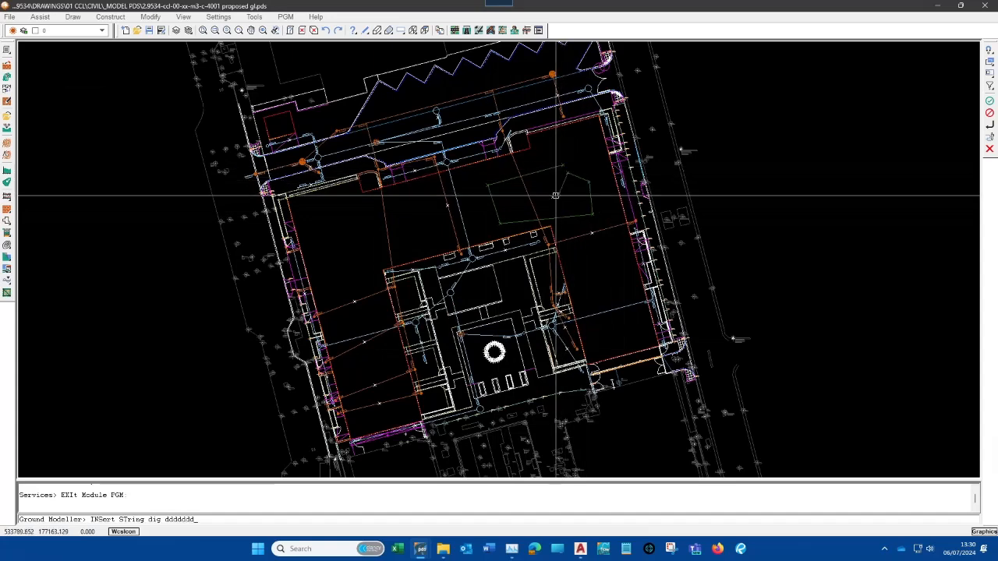
{"action": "key", "text": "period"}
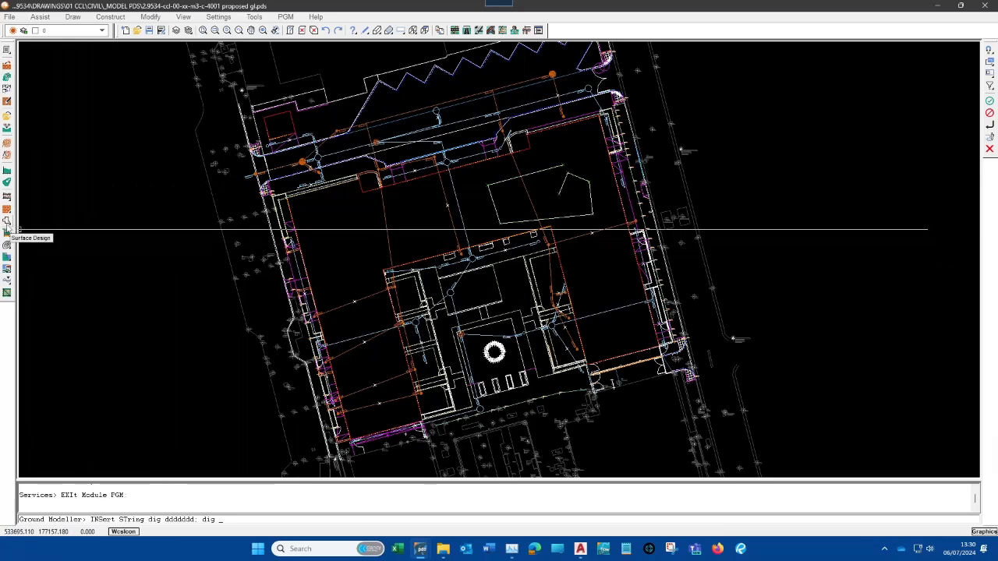
End the string command and start a surface perimeter design that modifies the levels of the newly drawn string
{"action": "left_click", "coordinate": [6, 224]}
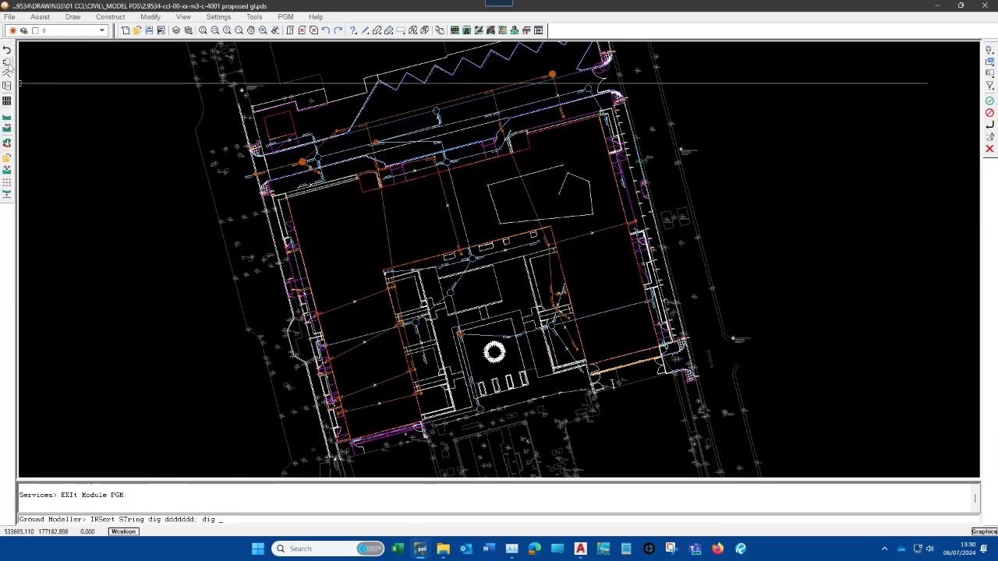
{"action": "key", "text": "ctrl+e"}
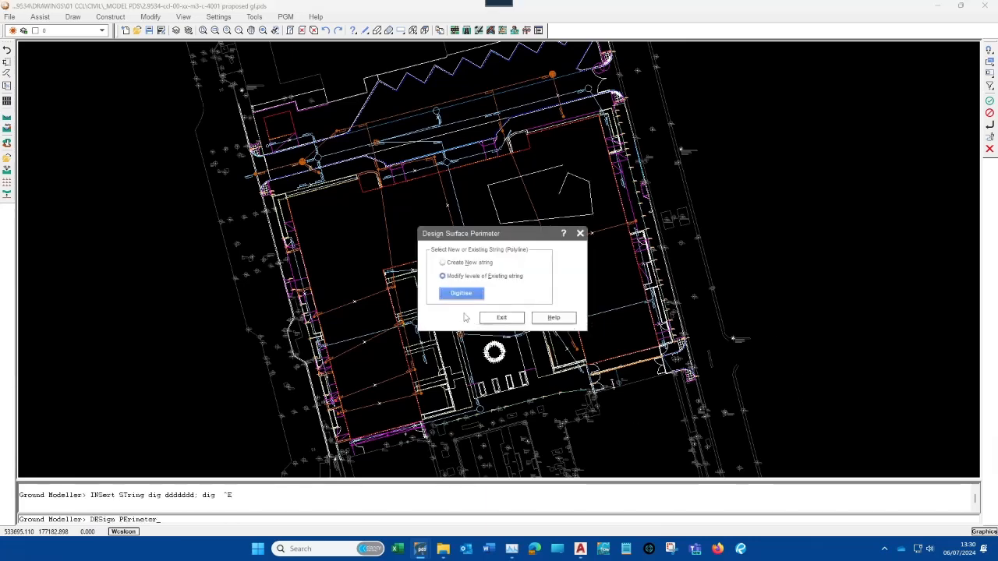
{"action": "left_click", "coordinate": [460, 294]}
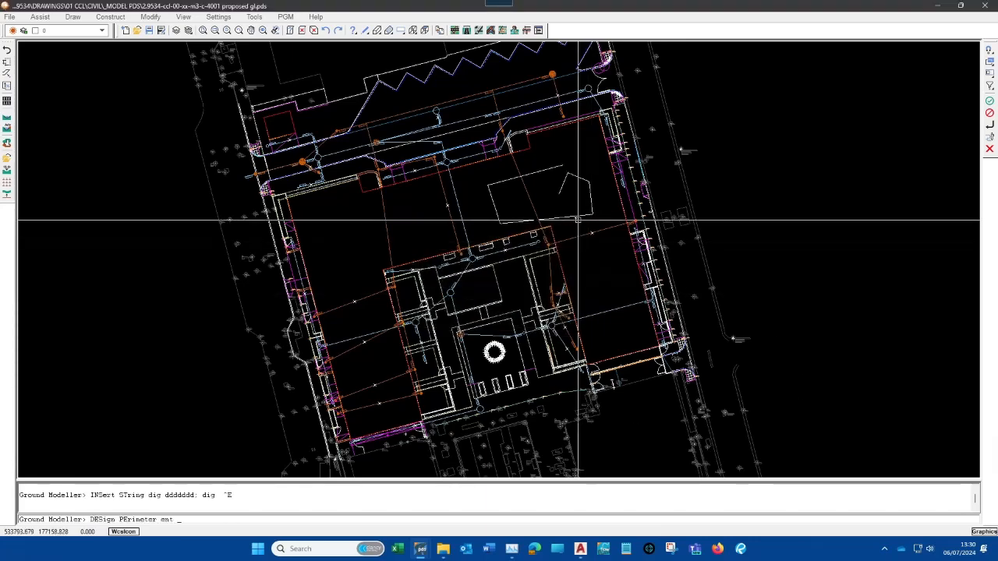
{"action": "left_click", "coordinate": [569, 218]}
{"action": "left_click", "coordinate": [448, 316]}
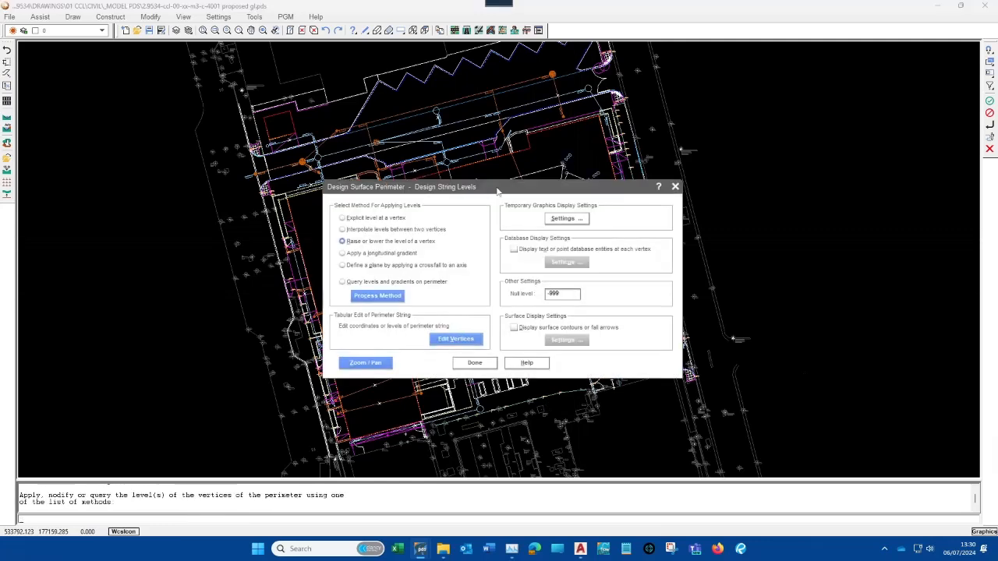
{"action": "left_click_drag", "start_coordinate": [498, 190], "coordinate": [251, 146]}
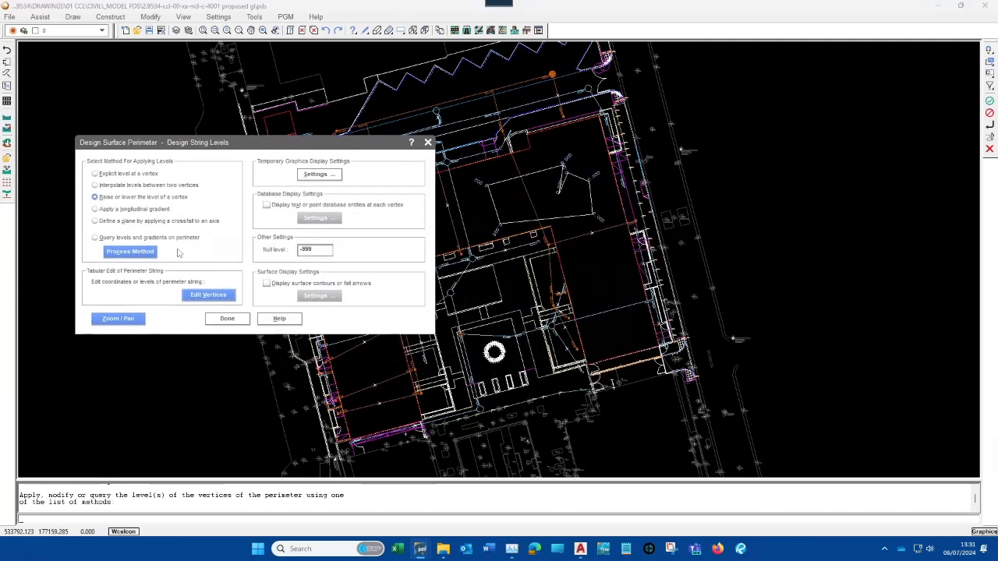
Apply an explicit level of 114.19 to the two vertices at the left end of the perimeter string
{"action": "left_click", "coordinate": [129, 174]}
{"action": "left_click", "coordinate": [125, 252]}
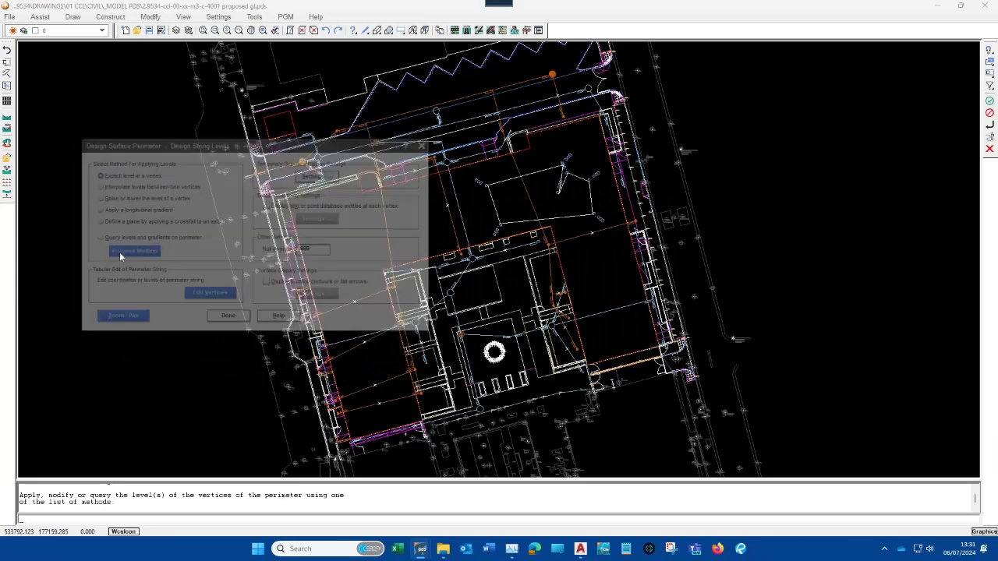
{"action": "left_click", "coordinate": [129, 208]}
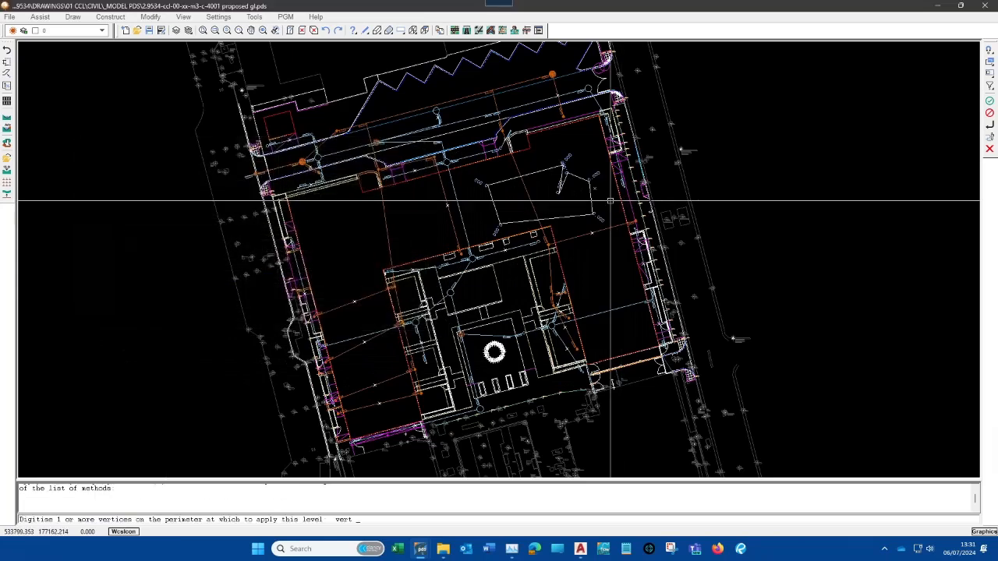
{"action": "left_click", "coordinate": [491, 183]}
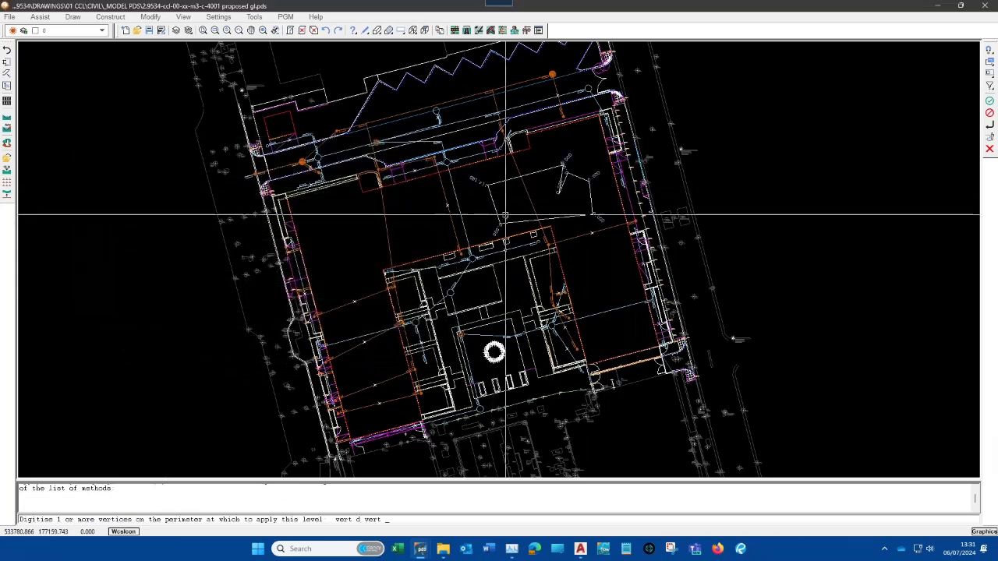
{"action": "left_click", "coordinate": [502, 226]}
{"action": "scroll", "coordinate": [603, 191], "scroll_direction": "up", "scroll_amount": 2}
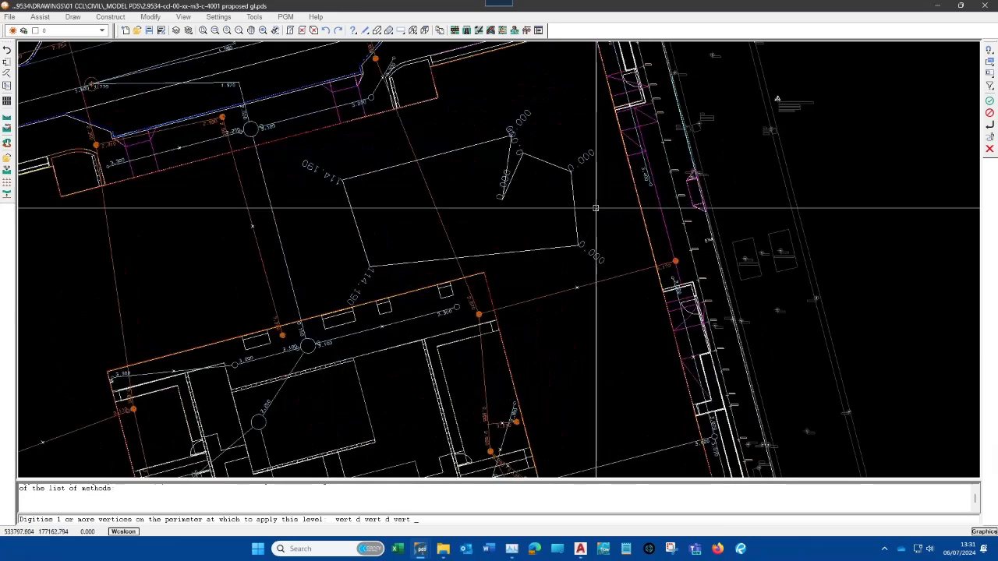
{"action": "right_click", "coordinate": [597, 207]}
{"action": "left_click", "coordinate": [168, 209]}
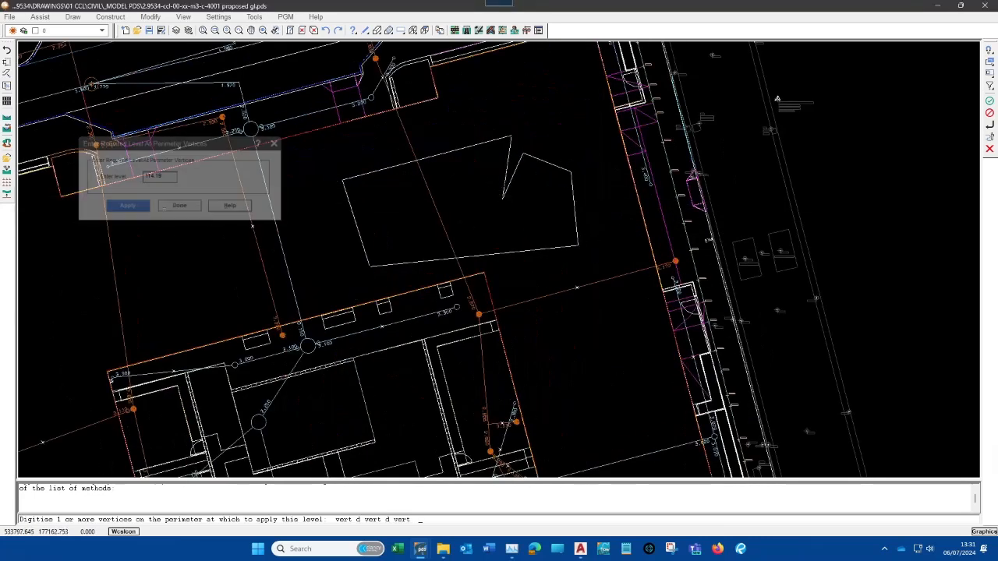
Apply a longitudinal gradient of 1 in 80 from the perimeter string's lower-left vertex to its lower-right vertex and close the surface perimeter design
{"action": "left_click", "coordinate": [132, 209]}
{"action": "left_click", "coordinate": [130, 251]}
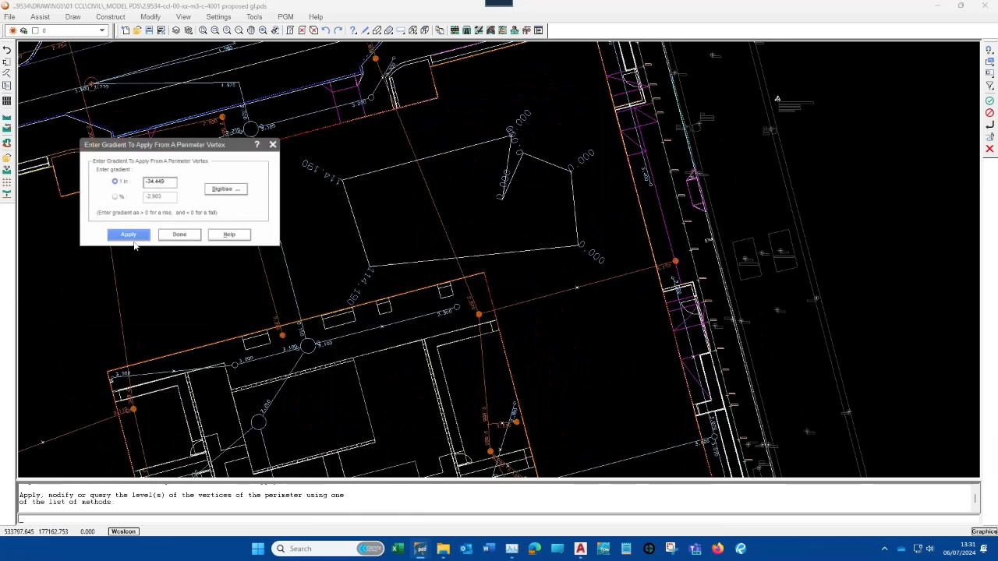
{"action": "type", "text": "8"}
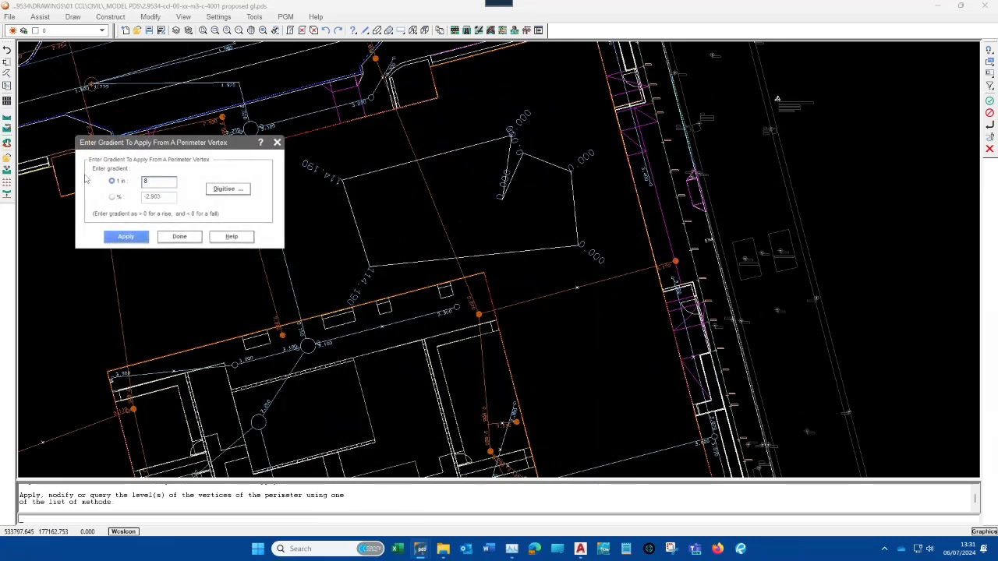
{"action": "type", "text": "0"}
{"action": "left_click", "coordinate": [126, 237]}
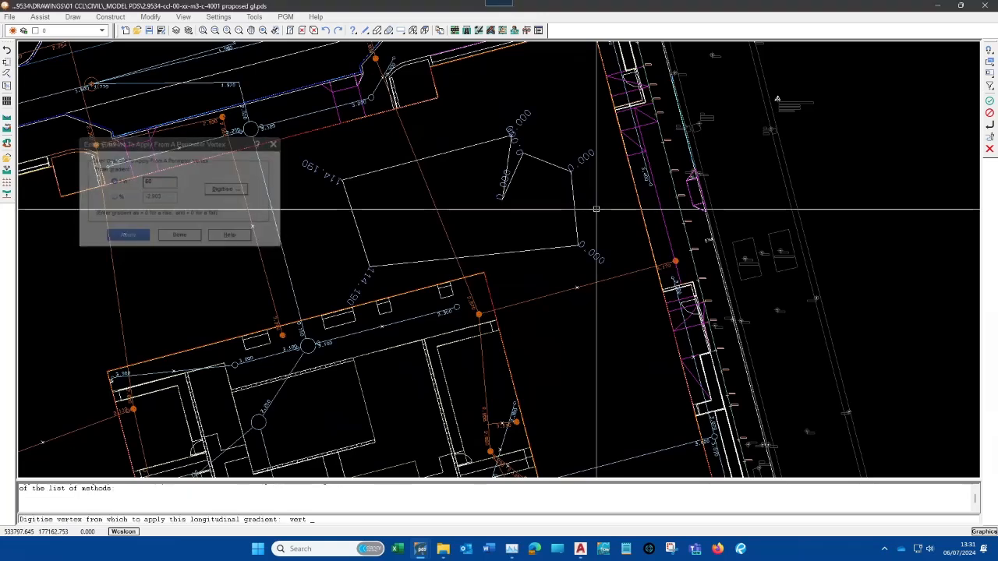
{"action": "left_click", "coordinate": [391, 266]}
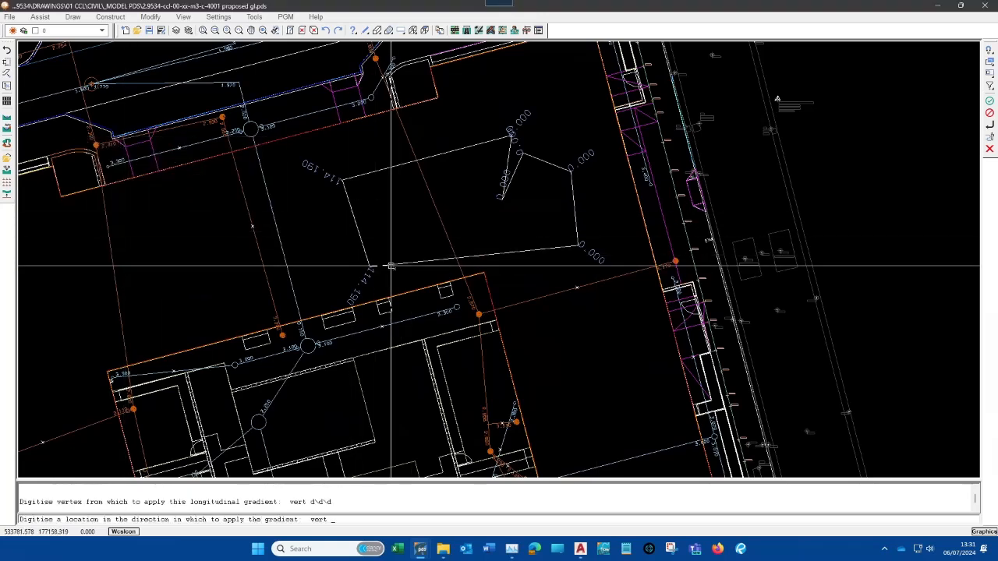
{"action": "left_click", "coordinate": [577, 247]}
{"action": "right_click", "coordinate": [591, 314]}
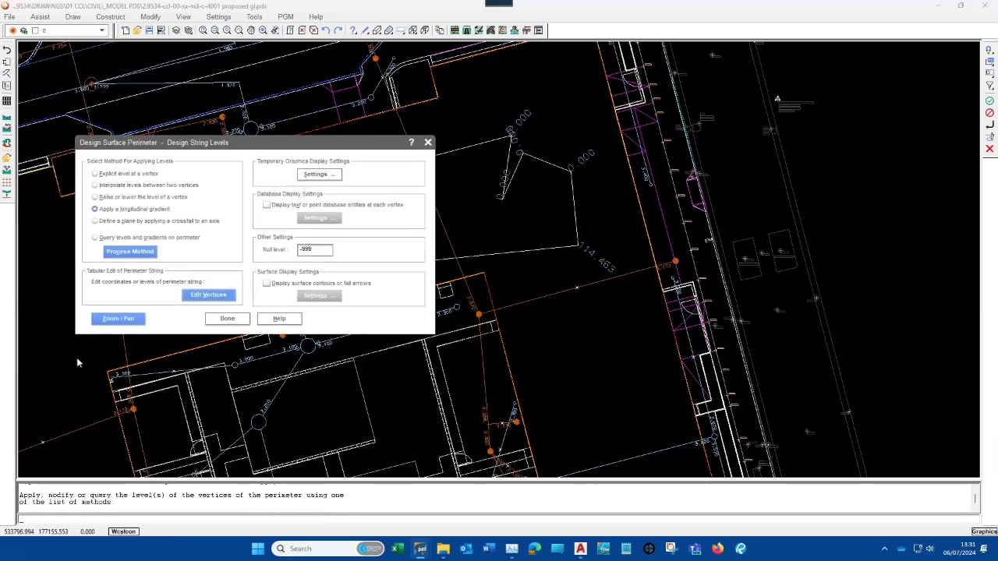
{"action": "left_click", "coordinate": [225, 319]}
{"action": "left_click", "coordinate": [162, 208]}
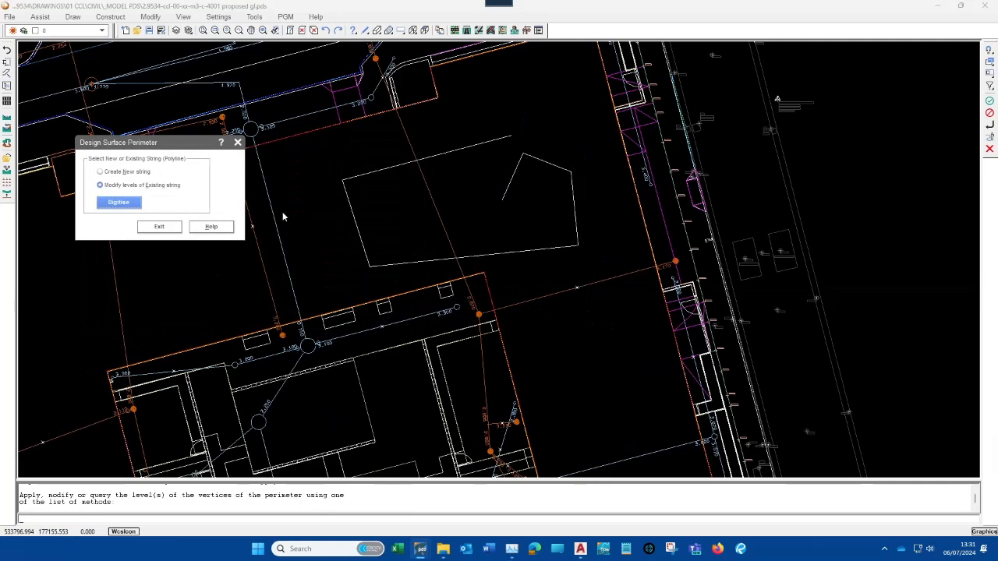
{"action": "left_click", "coordinate": [159, 227]}
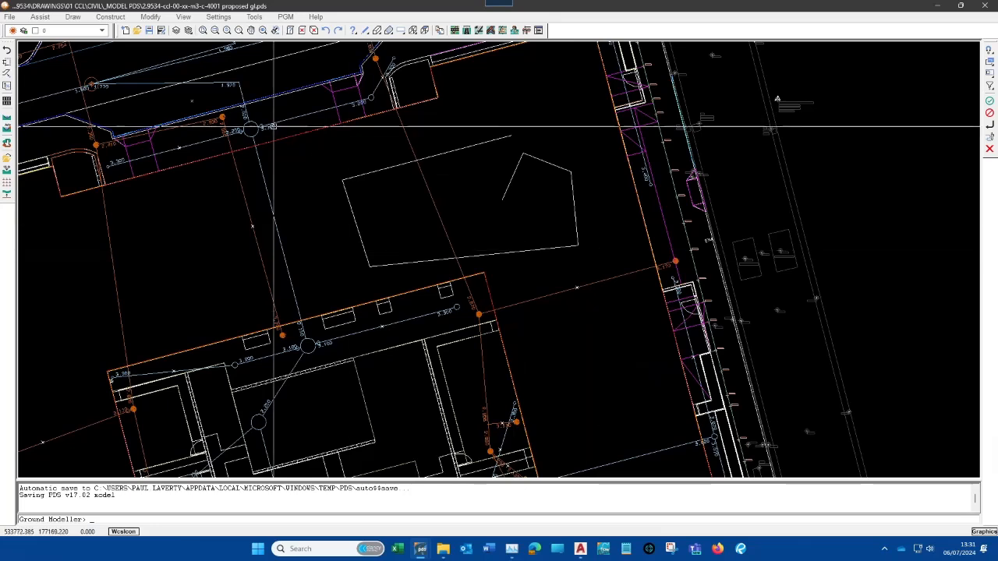
Delete the open perimeter string from the site's empty upper area with Delete Entity
{"action": "left_click", "coordinate": [150, 16]}
{"action": "left_click", "coordinate": [160, 30]}
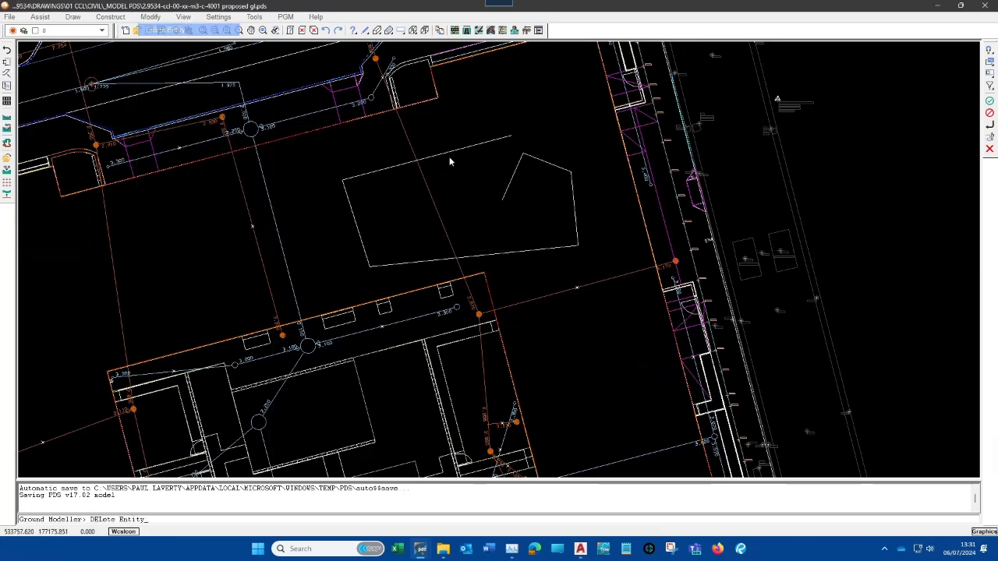
{"action": "left_click", "coordinate": [115, 206]}
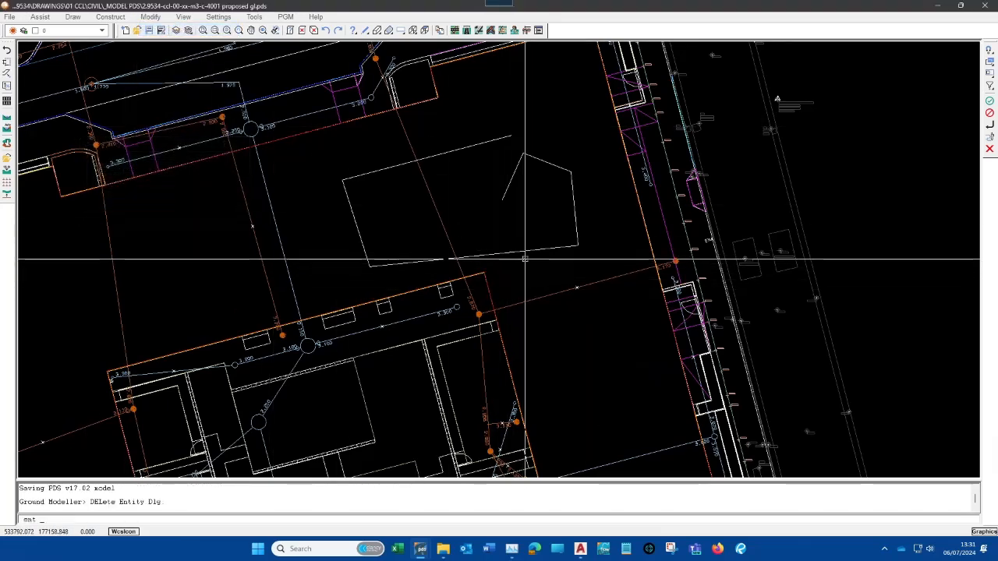
{"action": "left_click", "coordinate": [499, 255]}
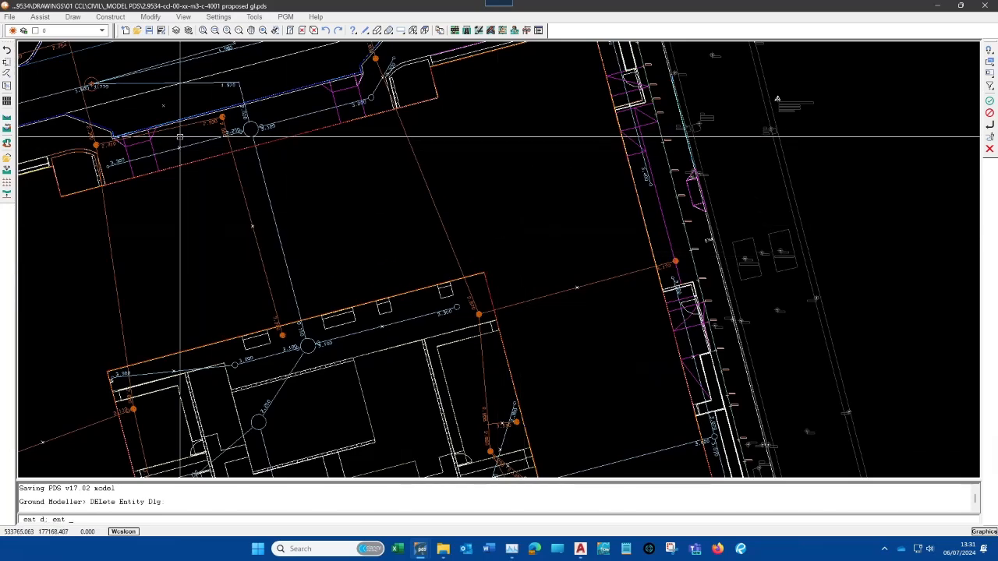
Compare the Construct commands, such as offset, generate copy string and trim copy, with the Construct tool set, after glancing at the Draw commands
{"action": "left_click", "coordinate": [72, 17]}
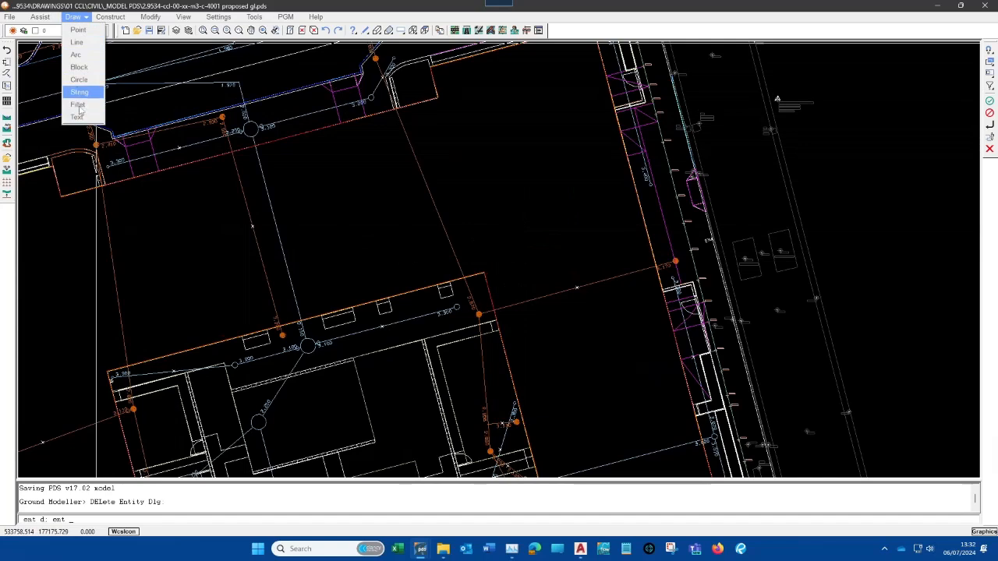
{"action": "left_click", "coordinate": [513, 243]}
{"action": "type", "text": "d\\"}
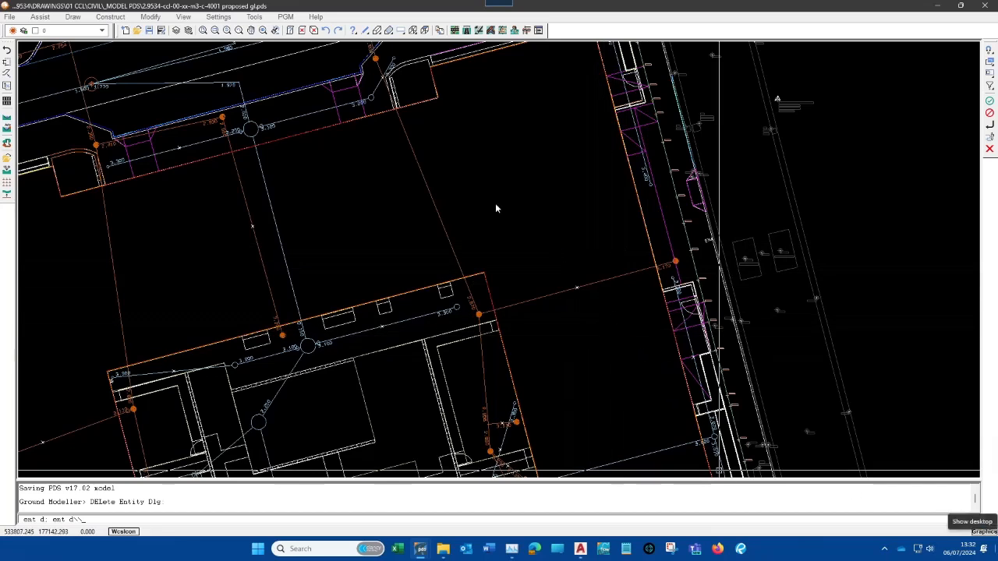
{"action": "left_click", "coordinate": [110, 17]}
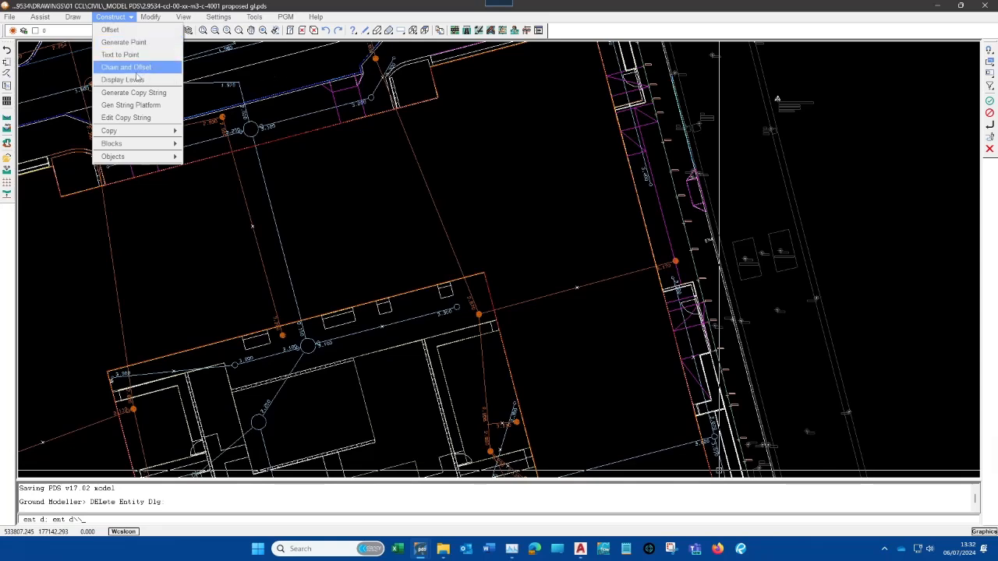
{"action": "left_click", "coordinate": [355, 130]}
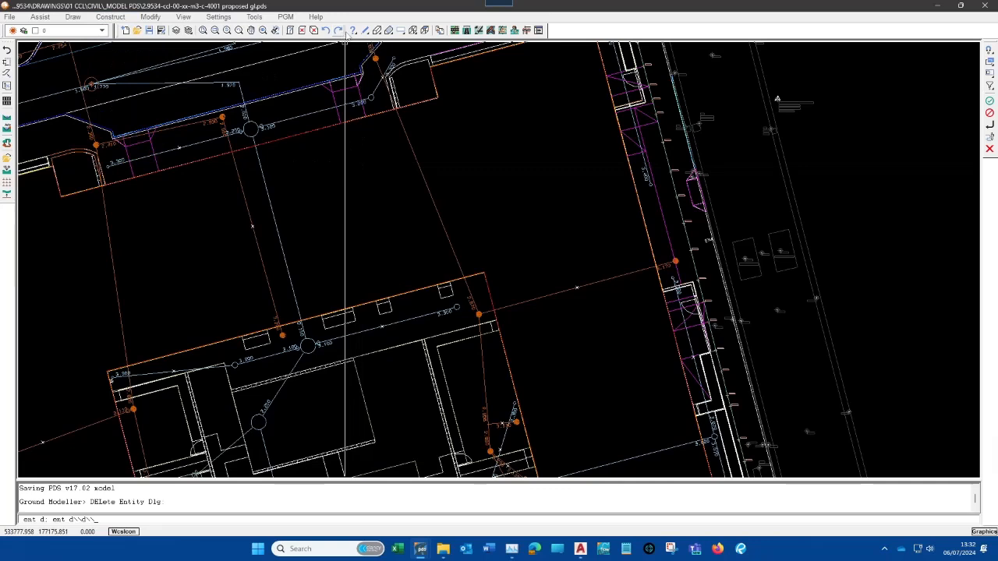
{"action": "left_click", "coordinate": [376, 30]}
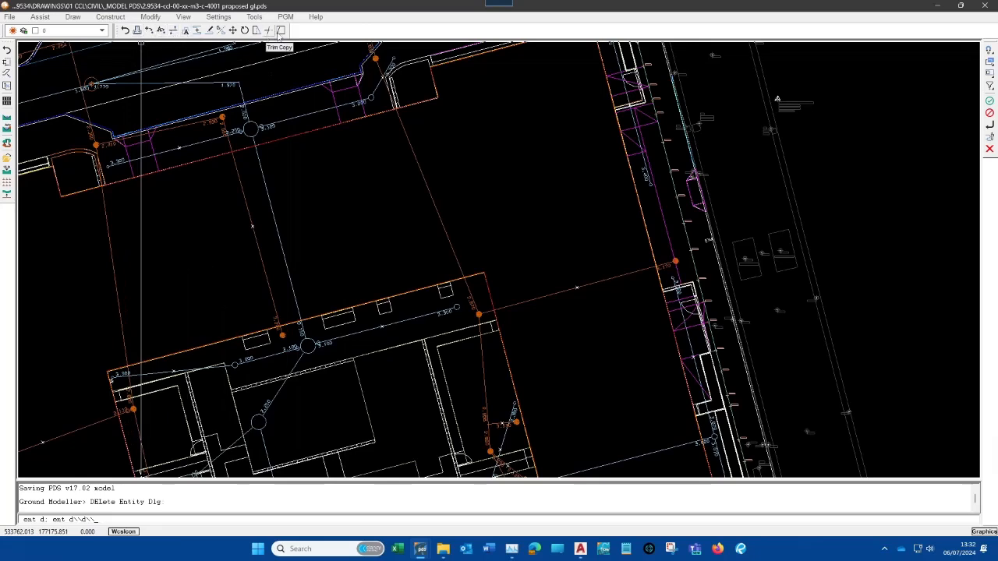
{"action": "left_click", "coordinate": [110, 16]}
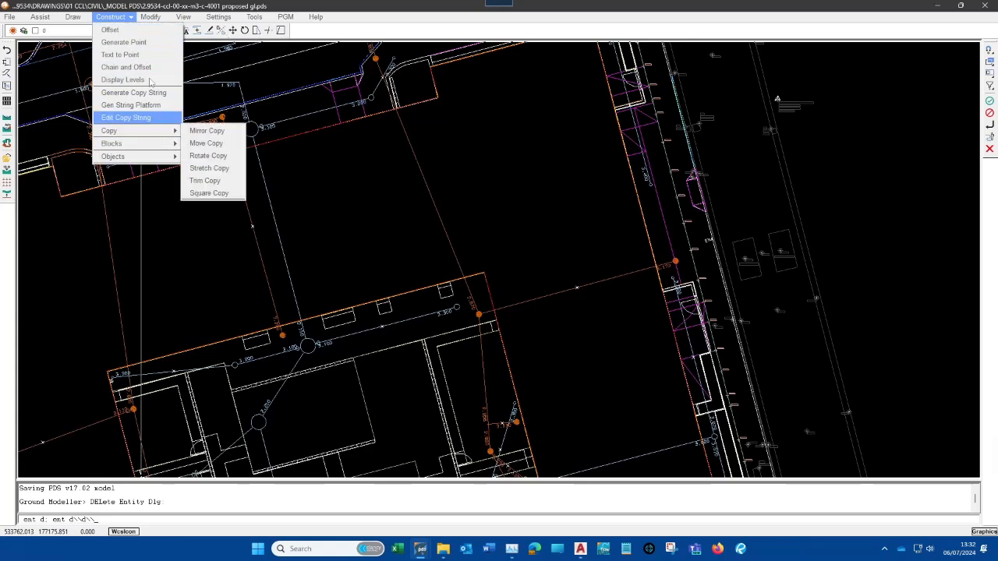
{"action": "left_click", "coordinate": [157, 184]}
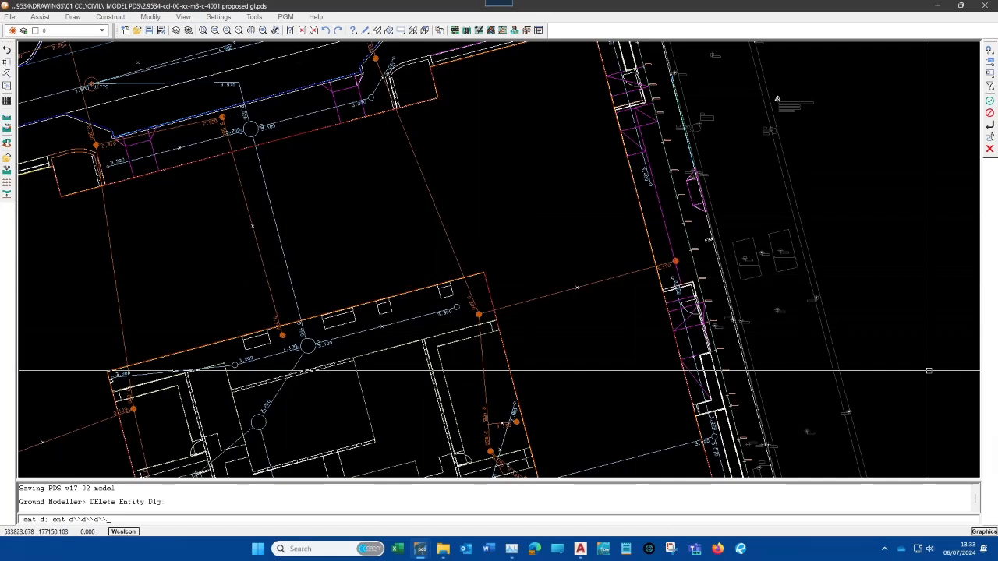
Compare the Modify commands, such as delete, divide, mirror, rotate, stretch and edit text, with the Modify tool set
{"action": "left_click", "coordinate": [151, 17]}
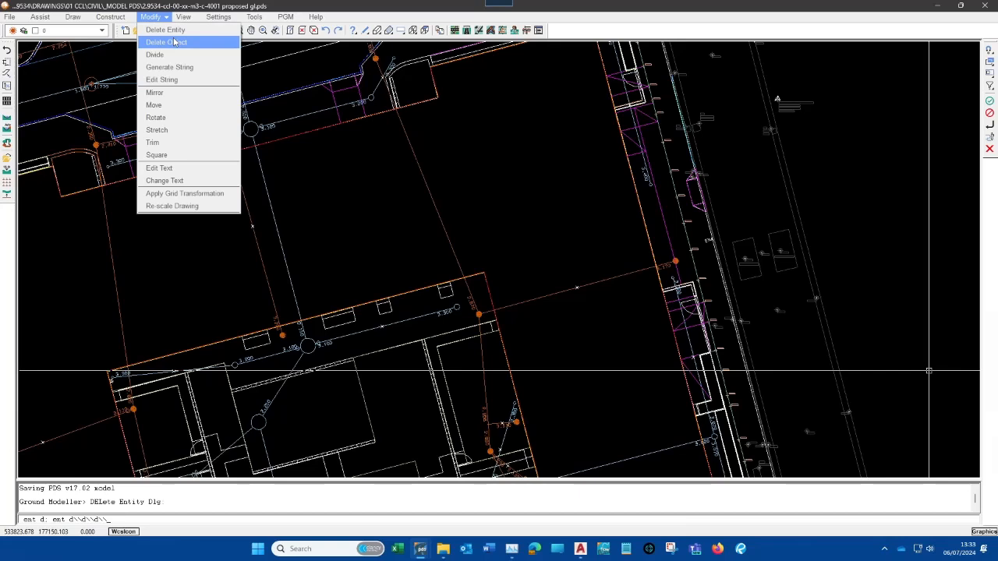
{"action": "left_click", "coordinate": [269, 74]}
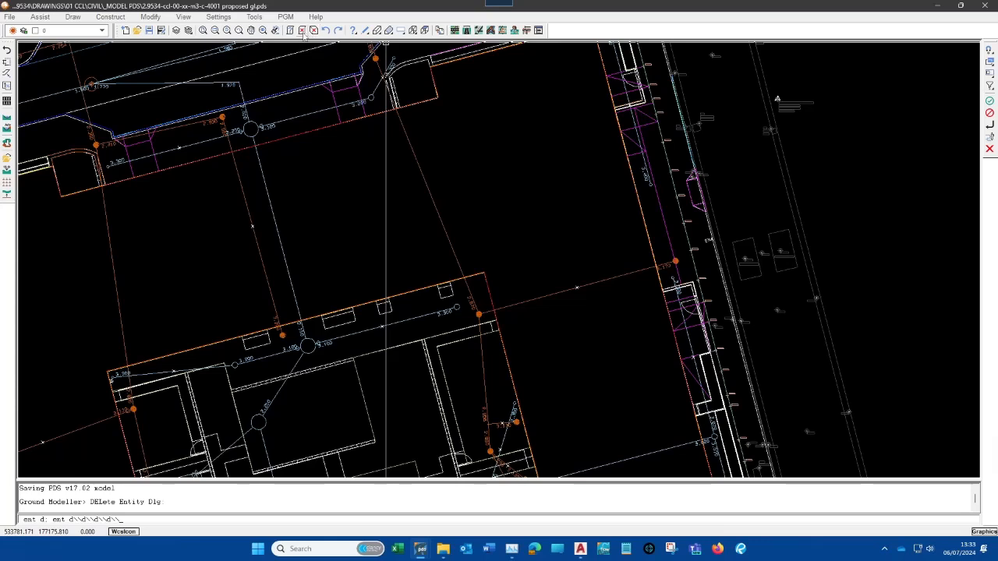
{"action": "left_click", "coordinate": [389, 32]}
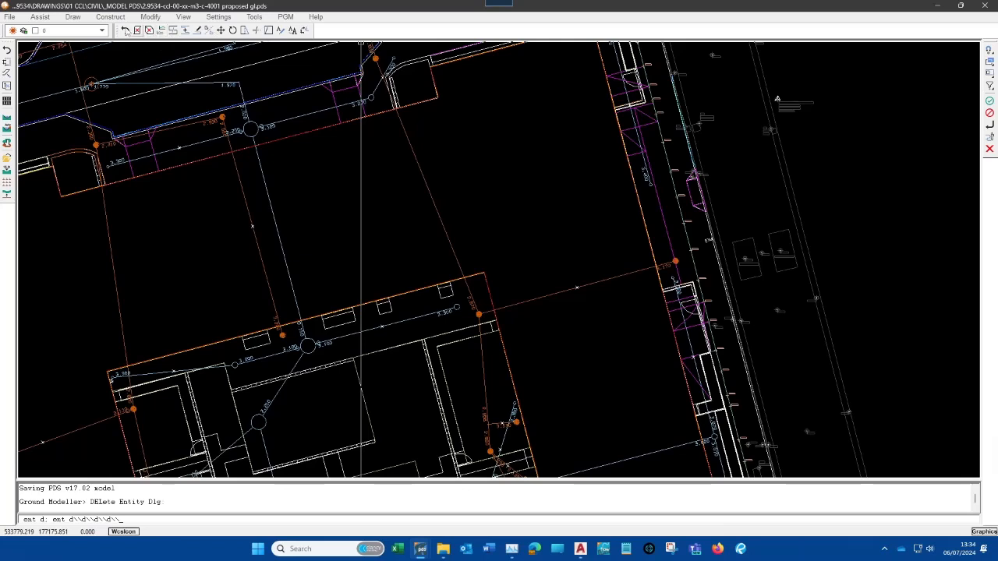
{"action": "left_click", "coordinate": [125, 31]}
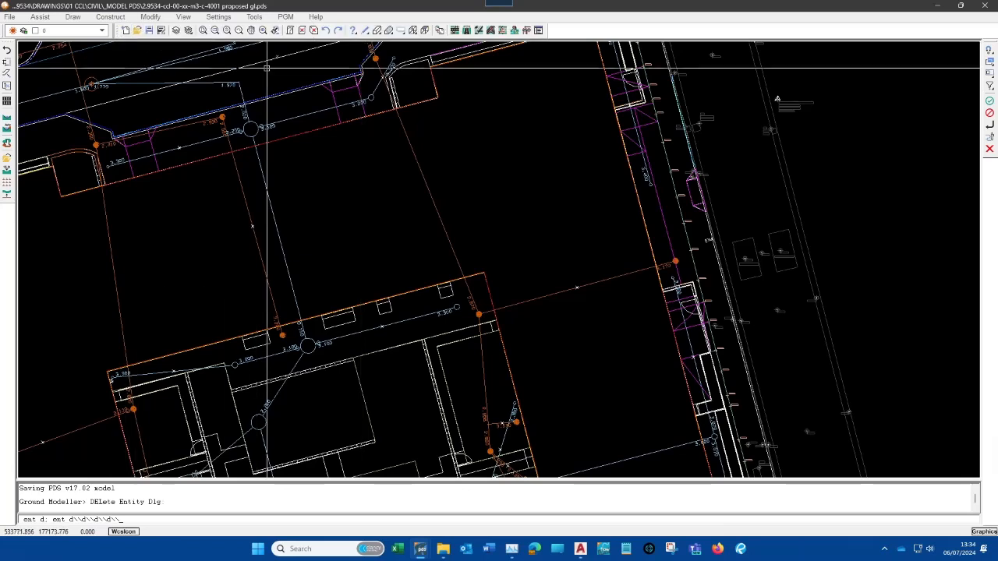
Try to delete the orange diagonal pipe line crossing the empty upper area with Delete Entity, and end the command
{"action": "left_click", "coordinate": [312, 31]}
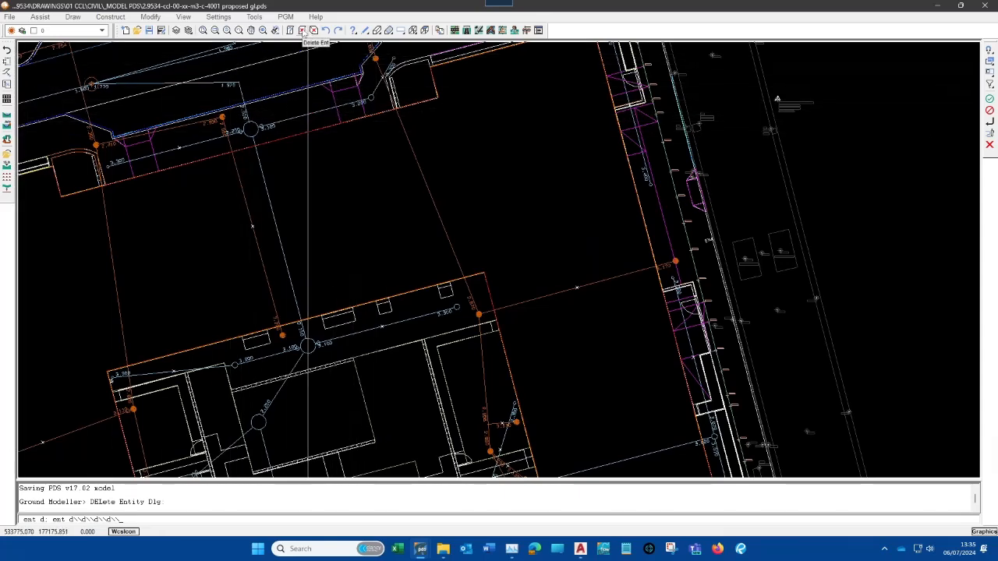
{"action": "left_click", "coordinate": [304, 30]}
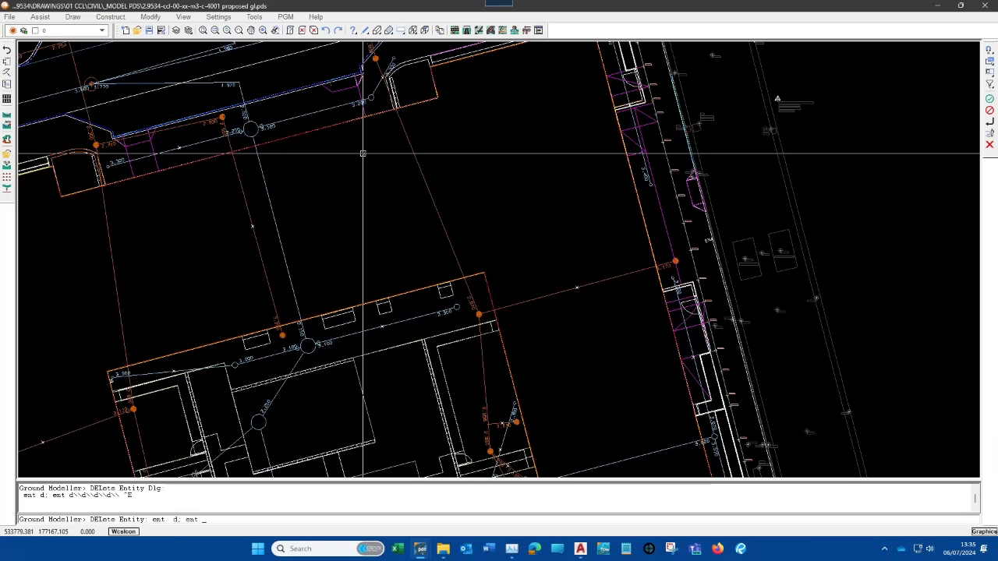
{"action": "scroll", "coordinate": [345, 159], "scroll_direction": "down", "scroll_amount": 3}
{"action": "scroll", "coordinate": [345, 159], "scroll_direction": "up", "scroll_amount": 3}
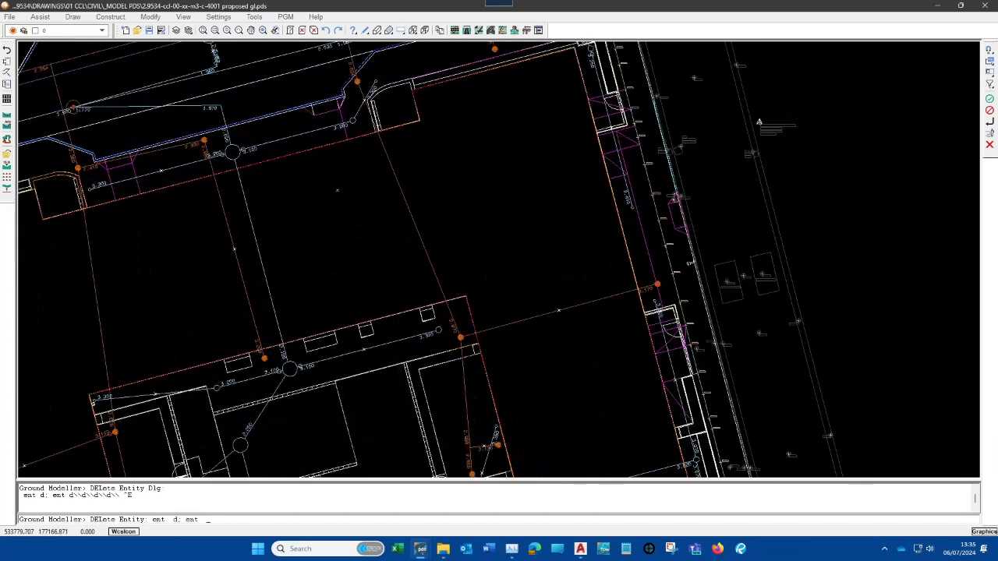
{"action": "left_click", "coordinate": [313, 30]}
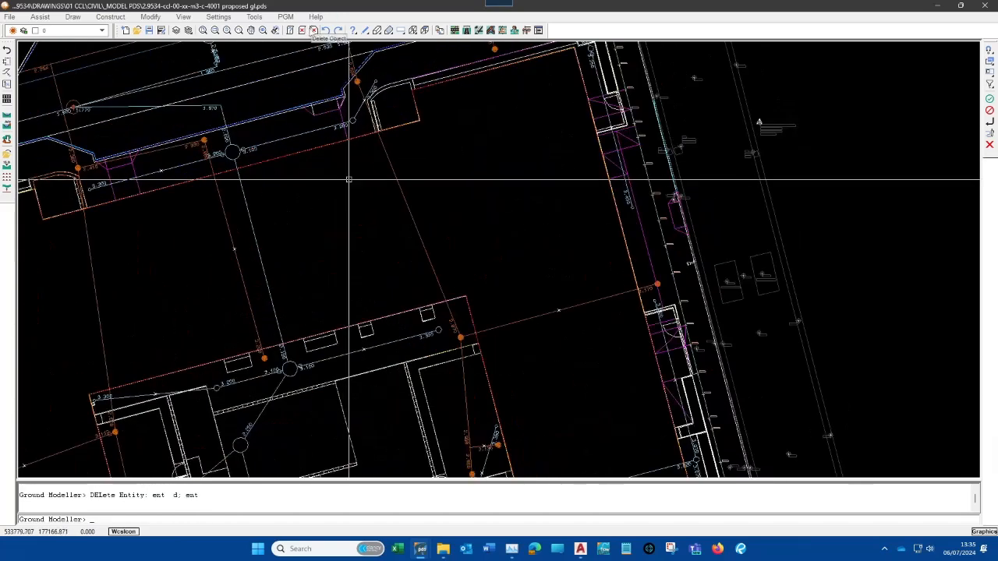
{"action": "left_click", "coordinate": [304, 29]}
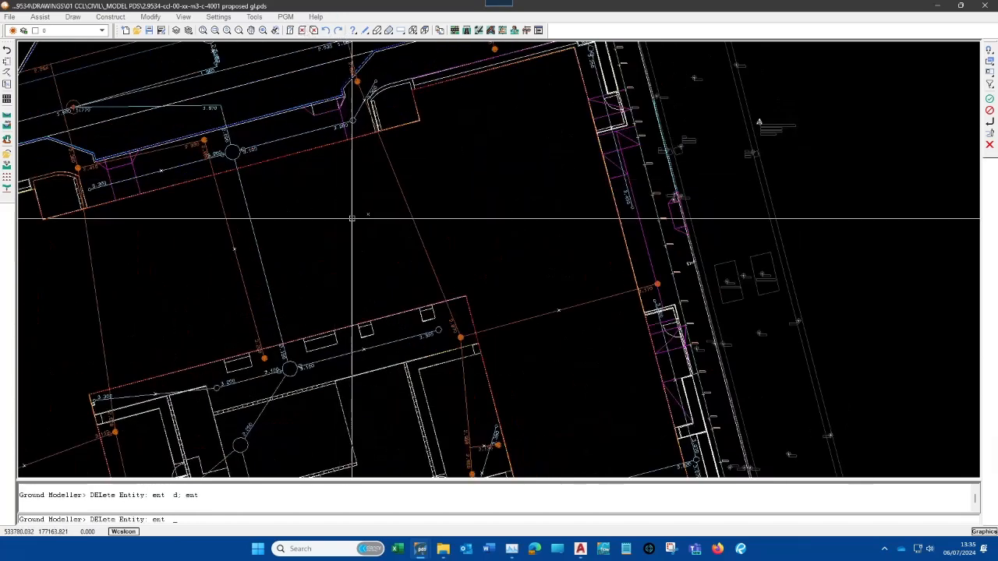
{"action": "type", "text": "d"}
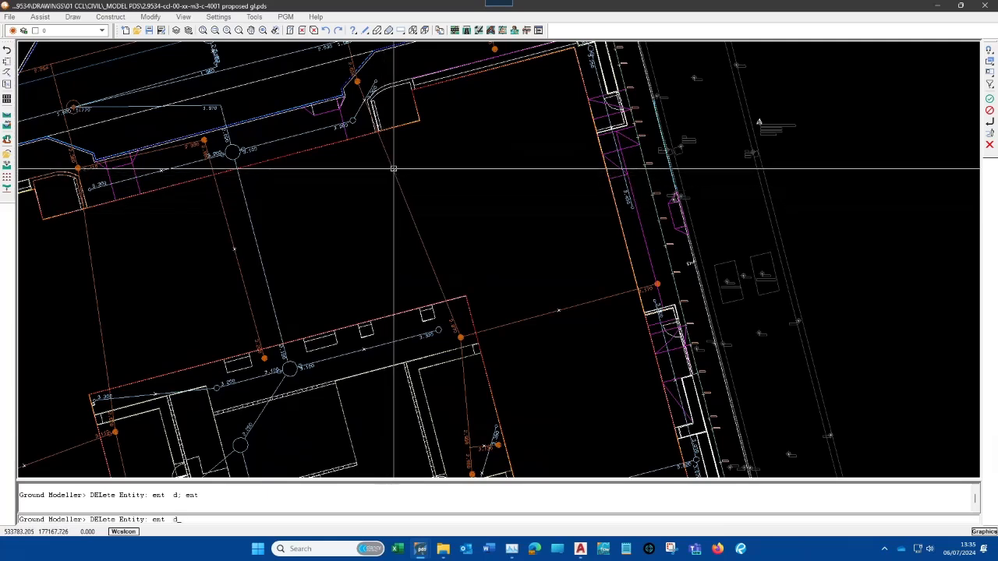
{"action": "key", "text": "Return"}
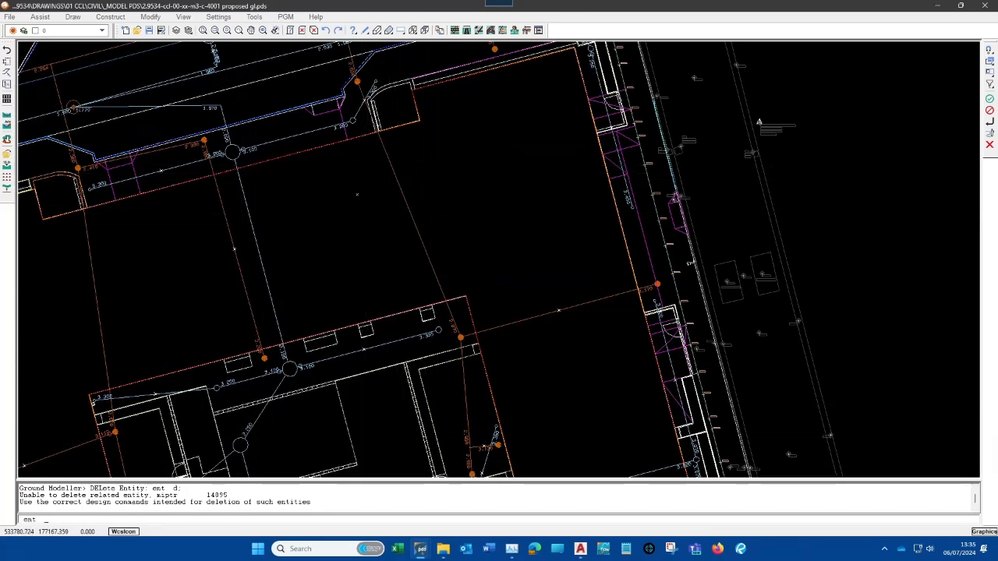
{"action": "key", "text": "Return"}
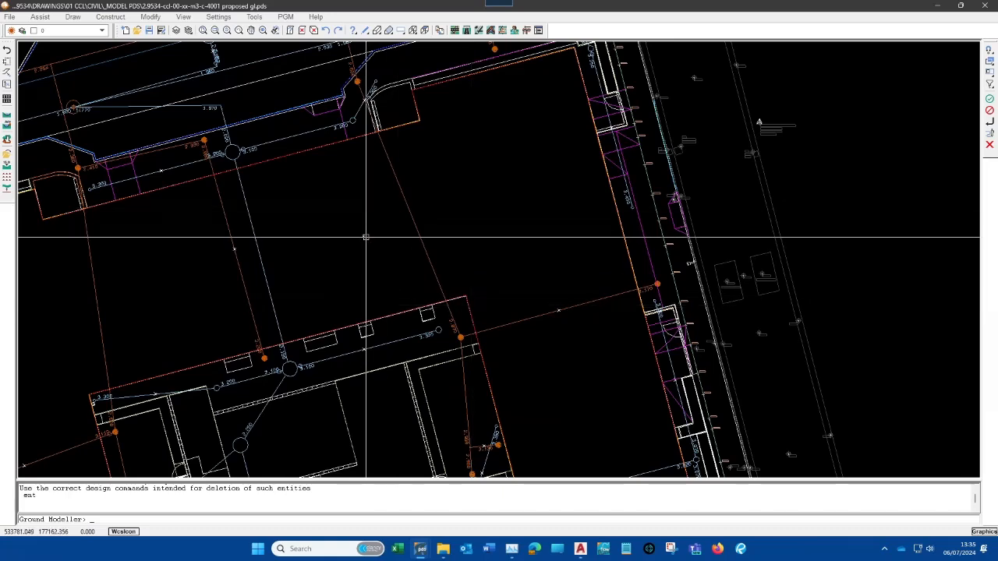
{"action": "key", "text": "Return"}
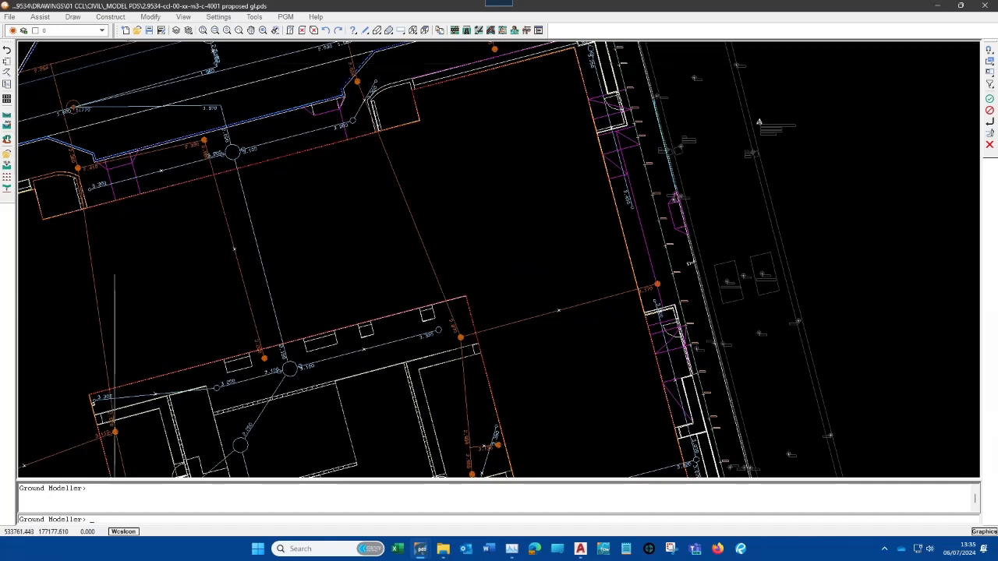
Recheck the Modify commands against their tool set and look over the View commands, such as Repaint, Zoom, Pan, Views and Regen
{"action": "left_click", "coordinate": [150, 16]}
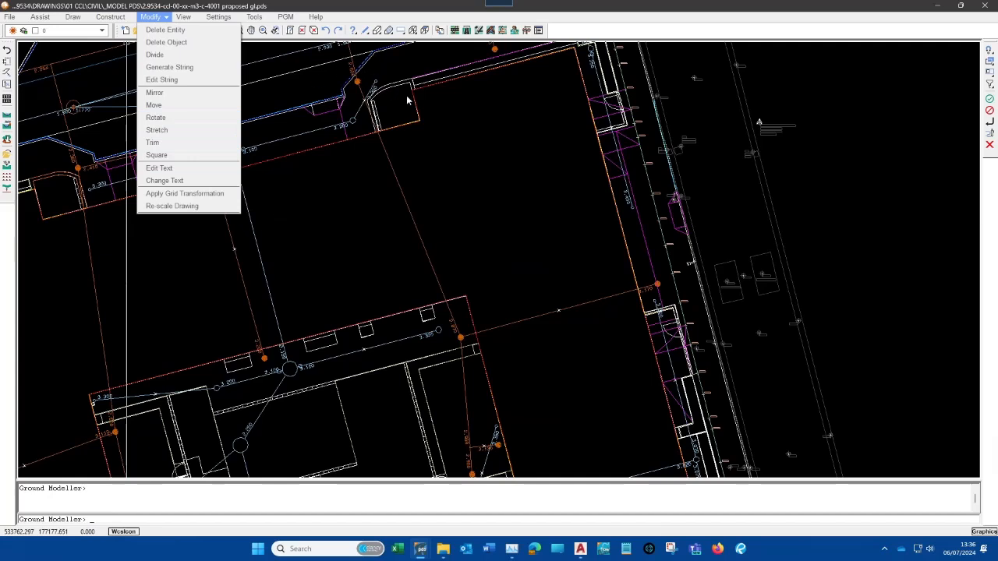
{"action": "left_click", "coordinate": [389, 34]}
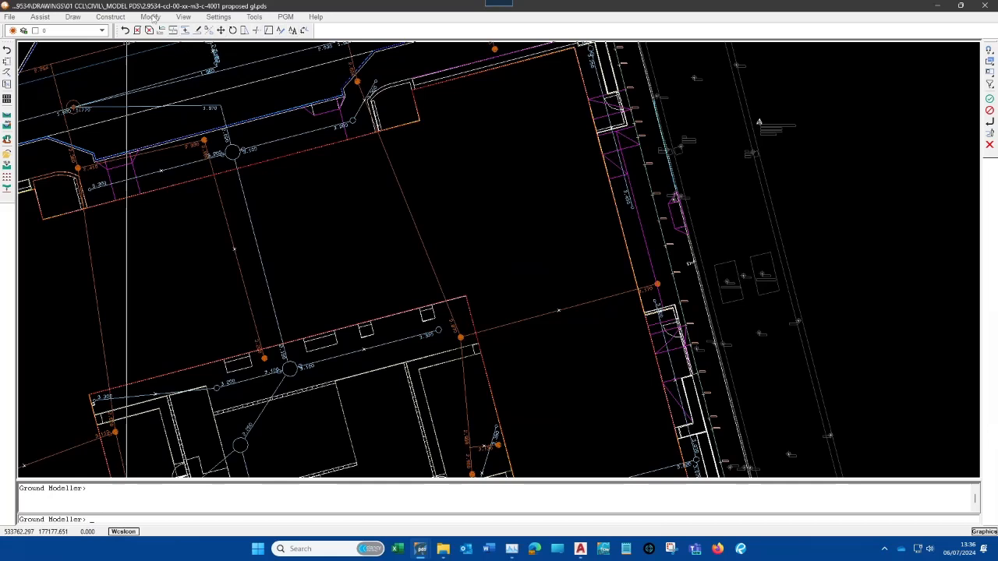
{"action": "left_click", "coordinate": [126, 31]}
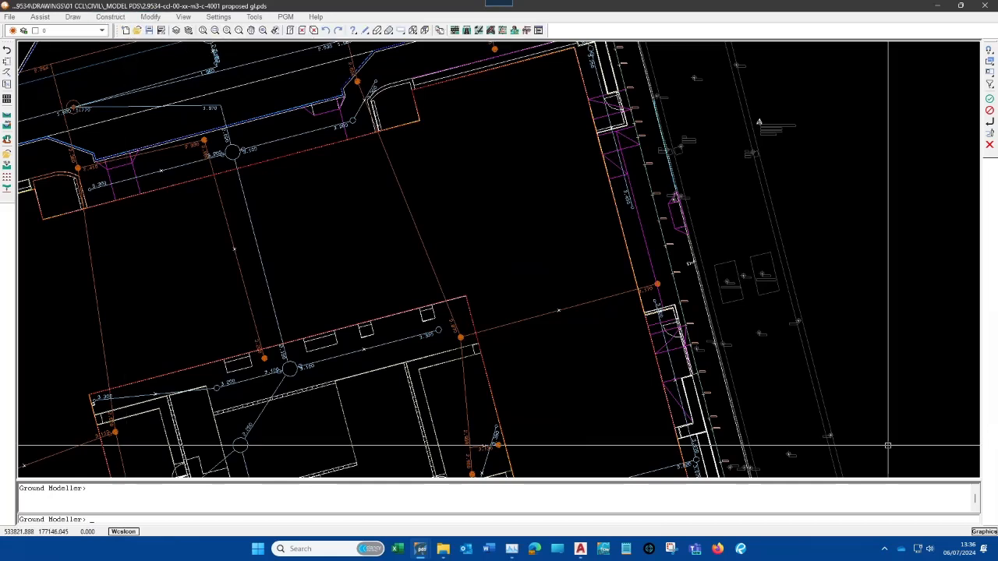
{"action": "left_click", "coordinate": [186, 17]}
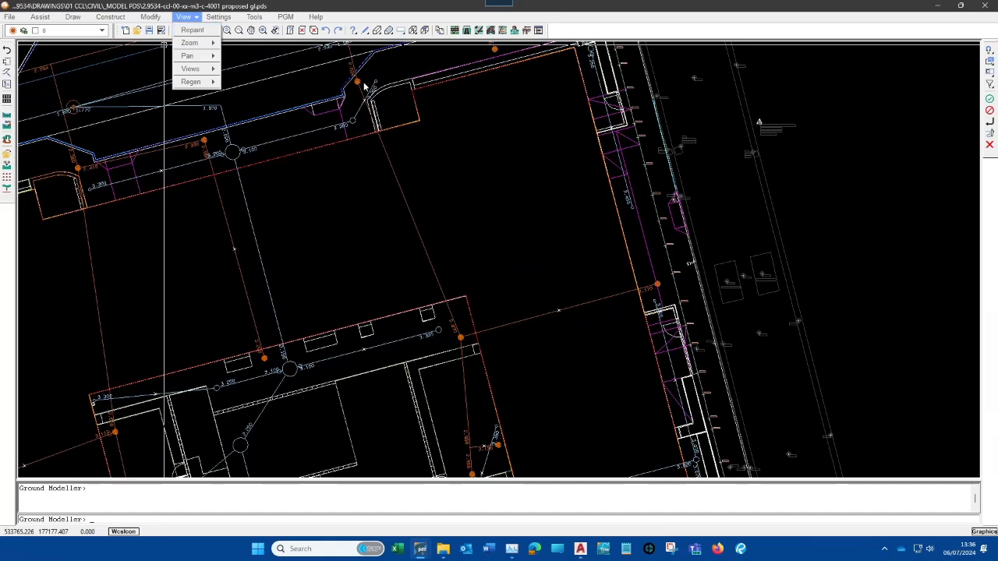
{"action": "left_click", "coordinate": [294, 88]}
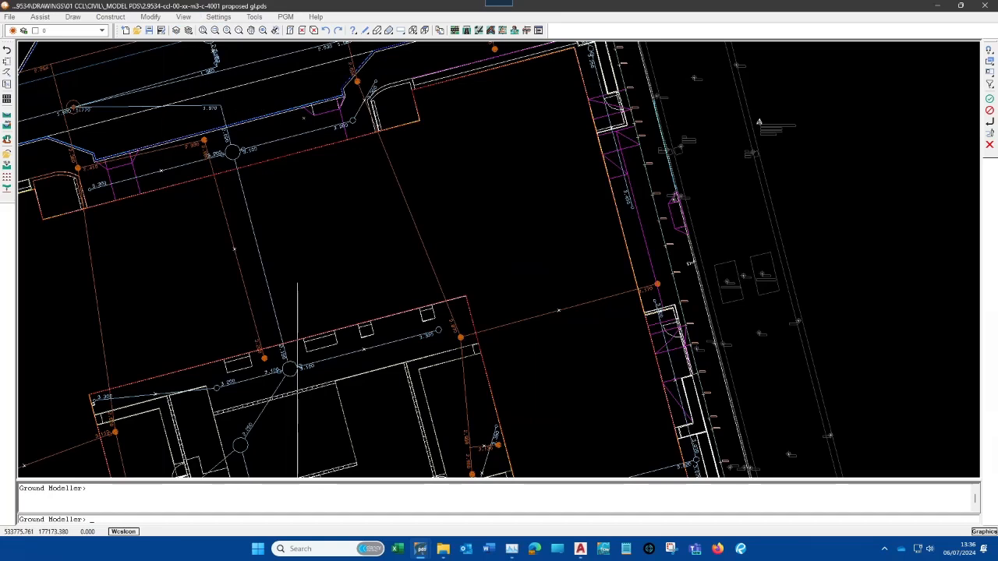
Look over the Pan options of the View commands and bring up the View tool set
{"action": "left_click", "coordinate": [218, 16]}
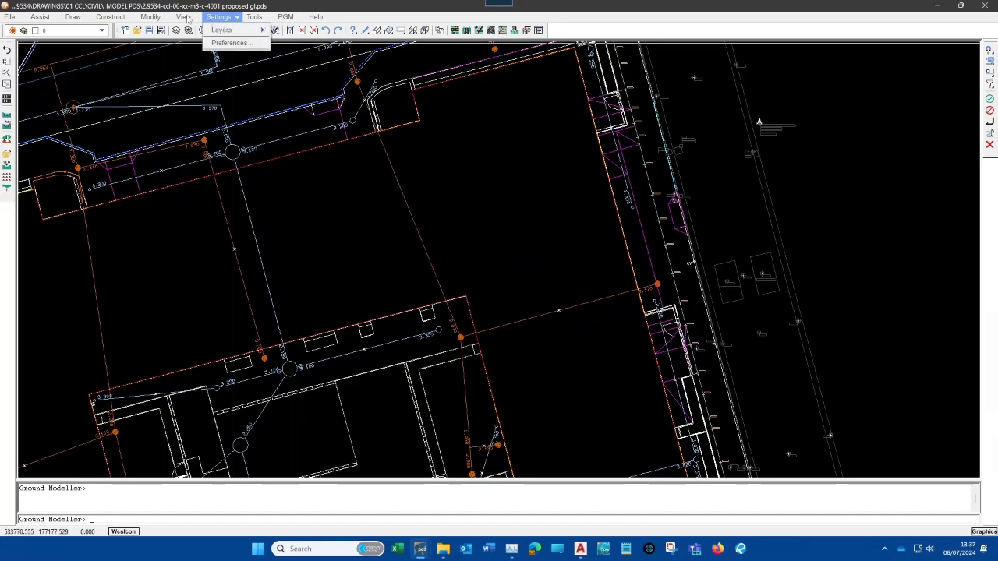
{"action": "mouse_move", "coordinate": [186, 17]}
{"action": "mouse_move", "coordinate": [193, 44]}
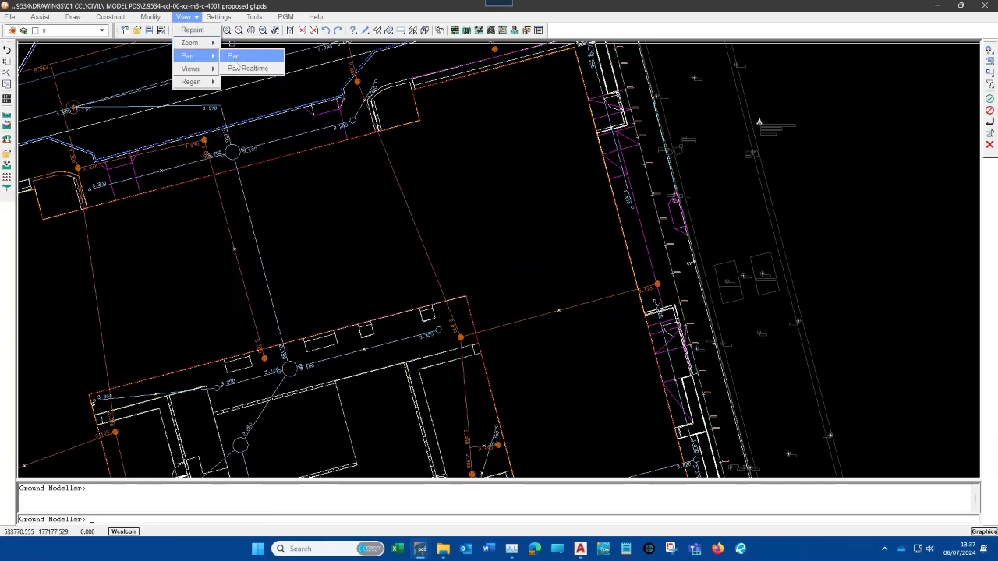
{"action": "left_click", "coordinate": [242, 69]}
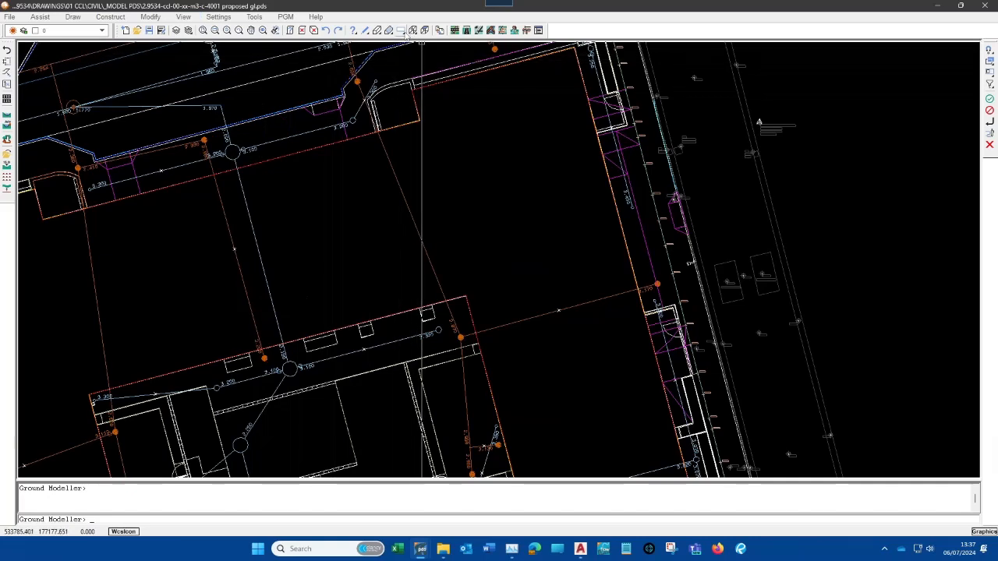
{"action": "left_click", "coordinate": [403, 32]}
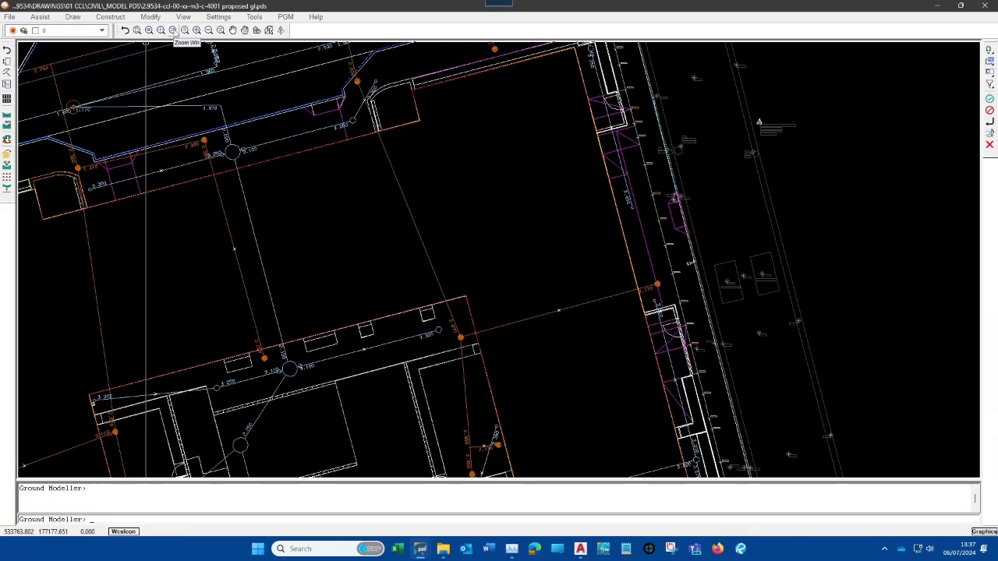
Compare the Zoom, Pan and Views commands with the View tool set, and return to the main tools
{"action": "left_click", "coordinate": [184, 16]}
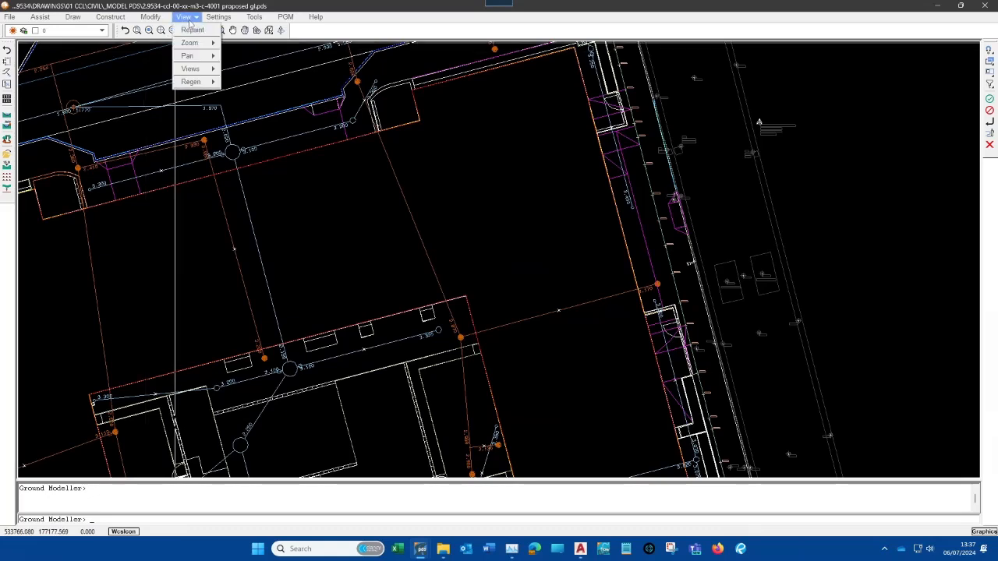
{"action": "mouse_move", "coordinate": [203, 43]}
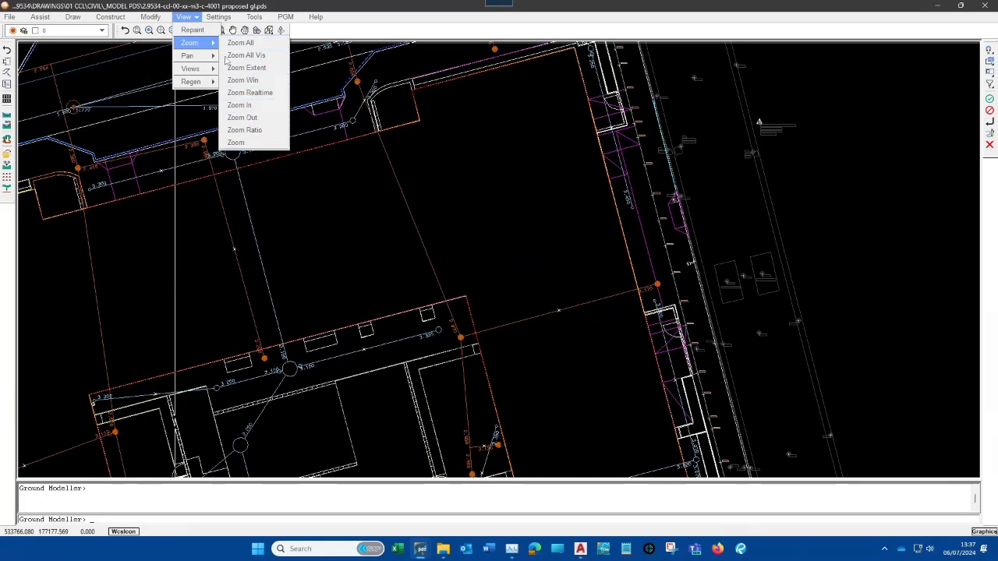
{"action": "left_click", "coordinate": [156, 67]}
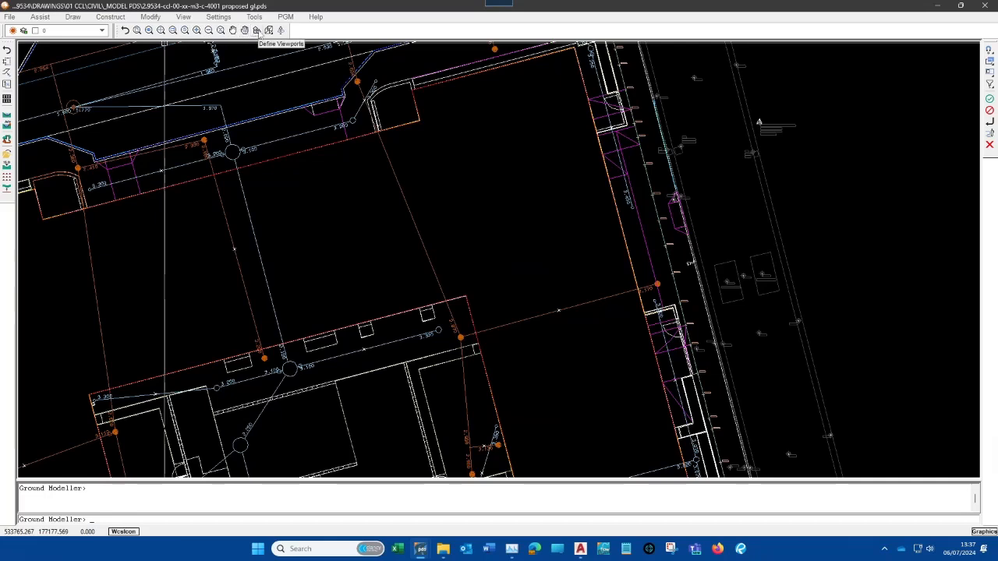
{"action": "left_click", "coordinate": [190, 22]}
{"action": "mouse_move", "coordinate": [193, 56]}
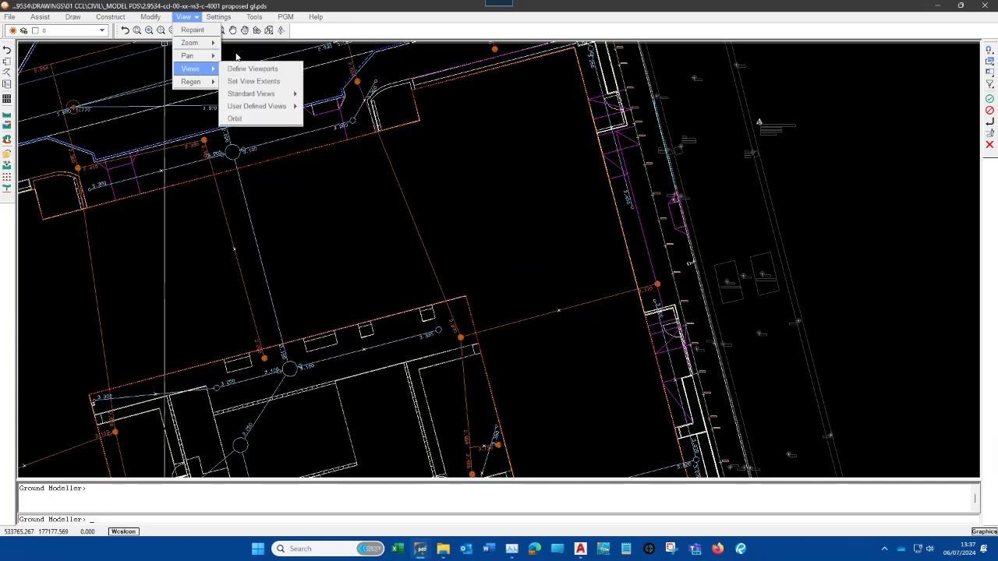
{"action": "left_click", "coordinate": [238, 52]}
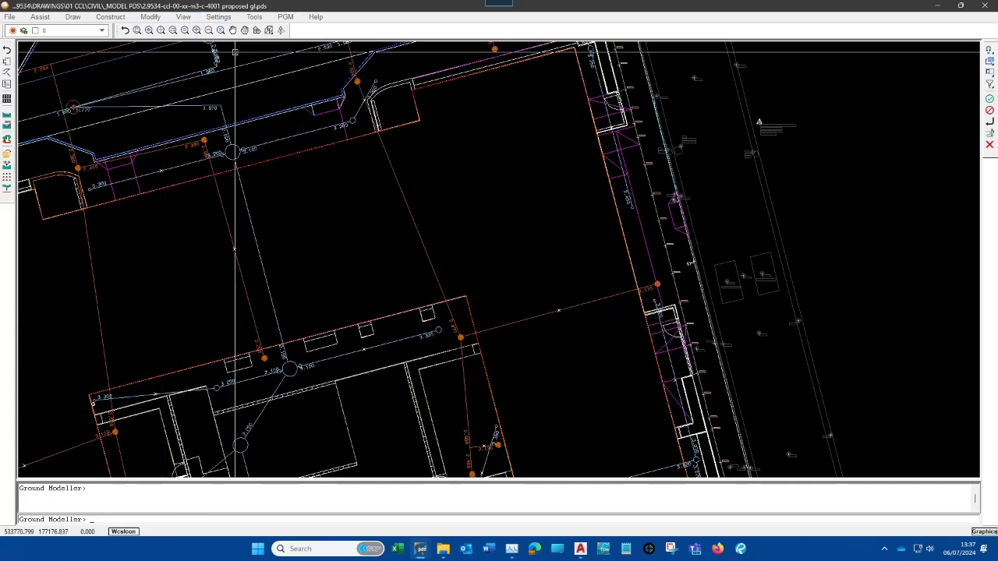
{"action": "left_click", "coordinate": [126, 32]}
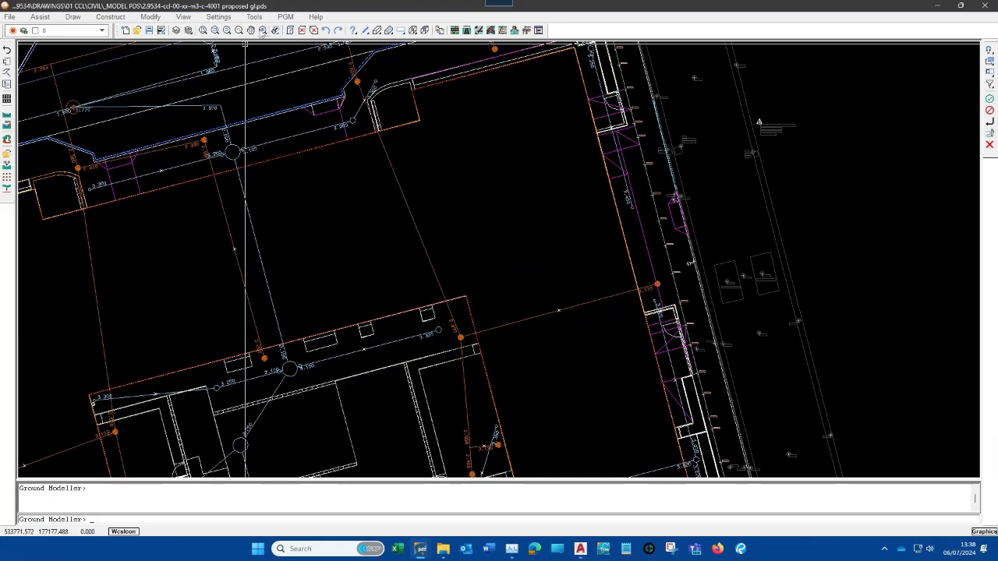
{"action": "left_click", "coordinate": [183, 16]}
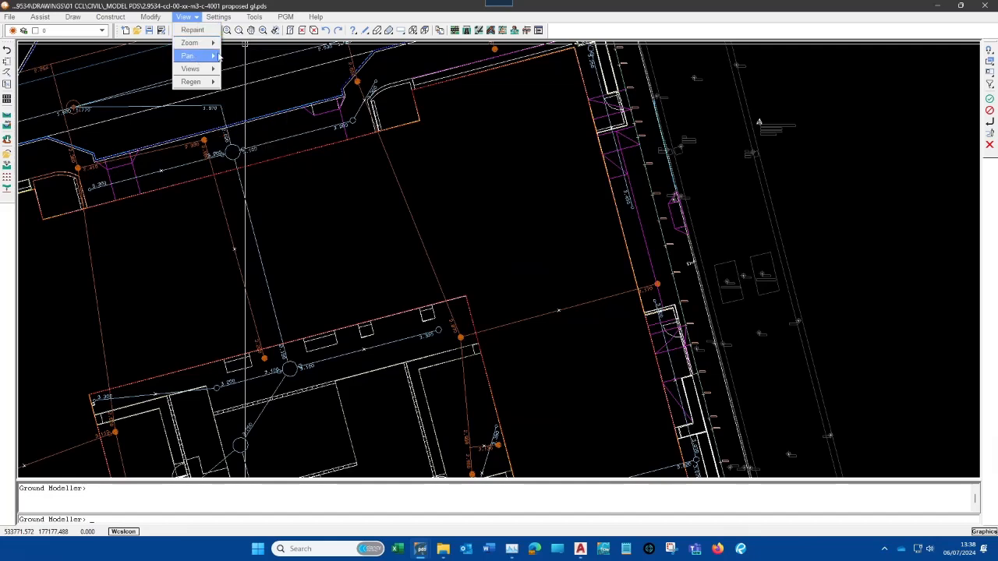
{"action": "left_click", "coordinate": [414, 57]}
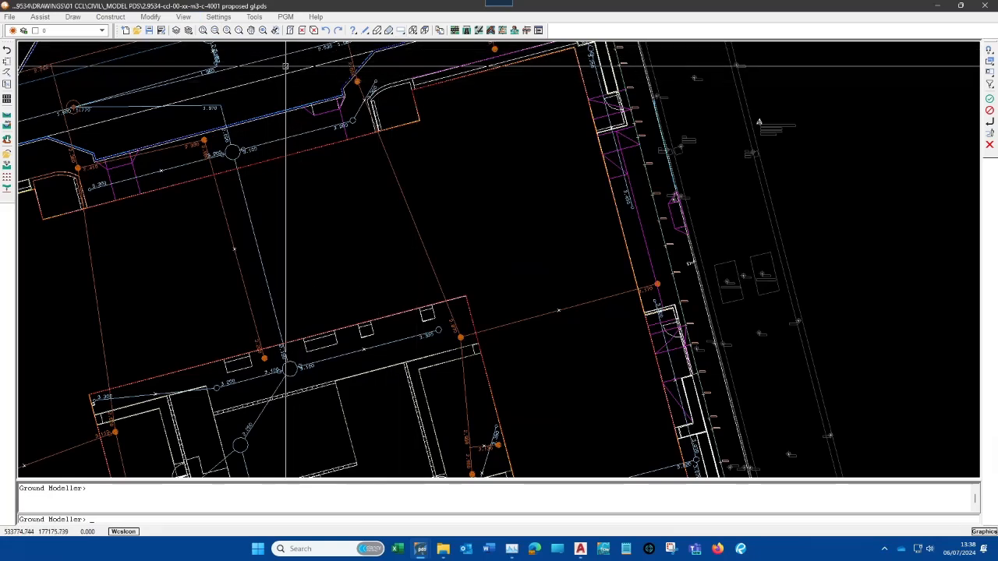
Split the drawing area into two vertical viewports with Define Viewports, after looking over the Views options
{"action": "left_click", "coordinate": [192, 20]}
{"action": "mouse_move", "coordinate": [198, 69]}
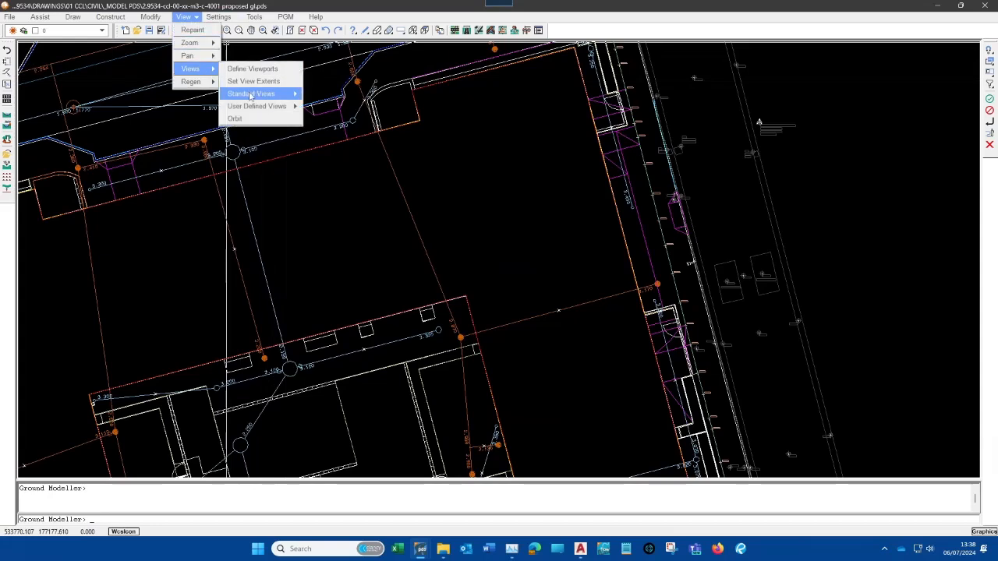
{"action": "mouse_move", "coordinate": [250, 95]}
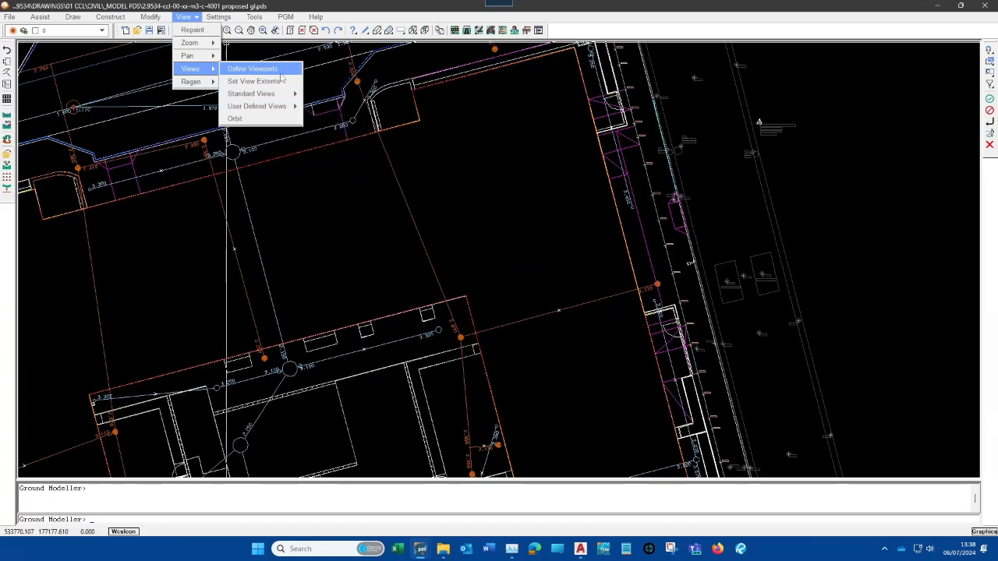
{"action": "left_click", "coordinate": [255, 68]}
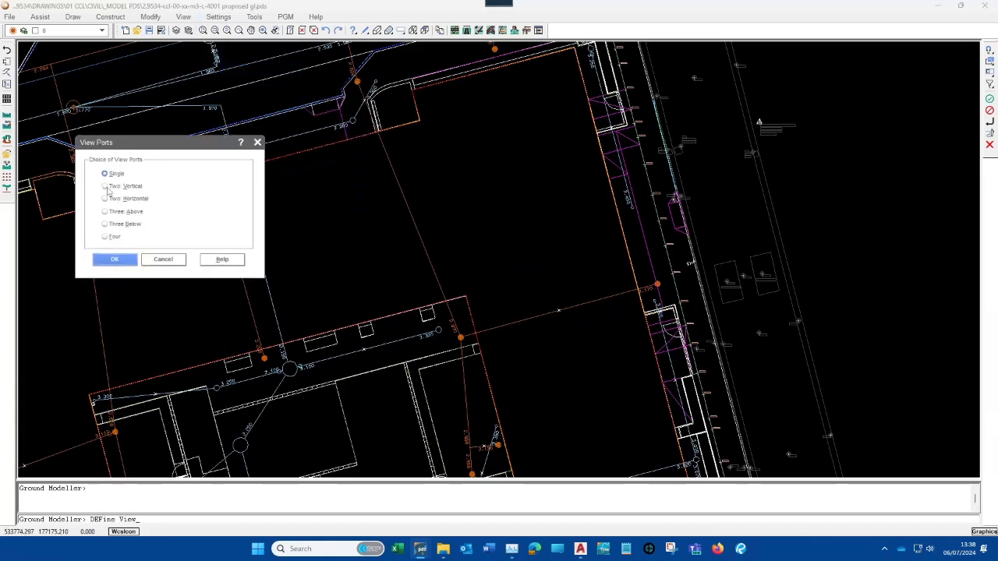
{"action": "left_click", "coordinate": [109, 187]}
{"action": "left_click", "coordinate": [109, 259]}
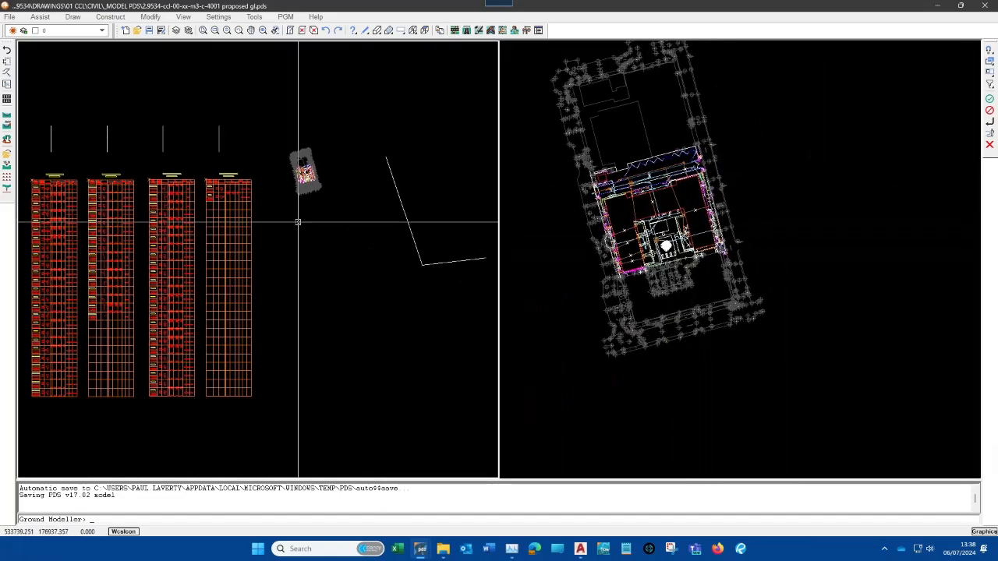
{"action": "scroll", "coordinate": [265, 156], "scroll_direction": "down", "scroll_amount": 5}
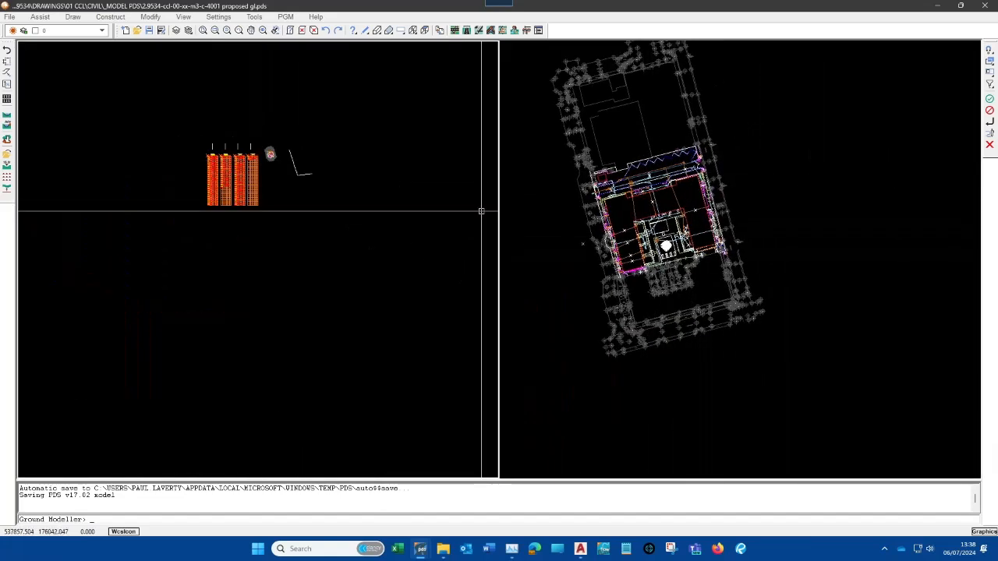
{"action": "scroll", "coordinate": [640, 239], "scroll_direction": "up", "scroll_amount": 5}
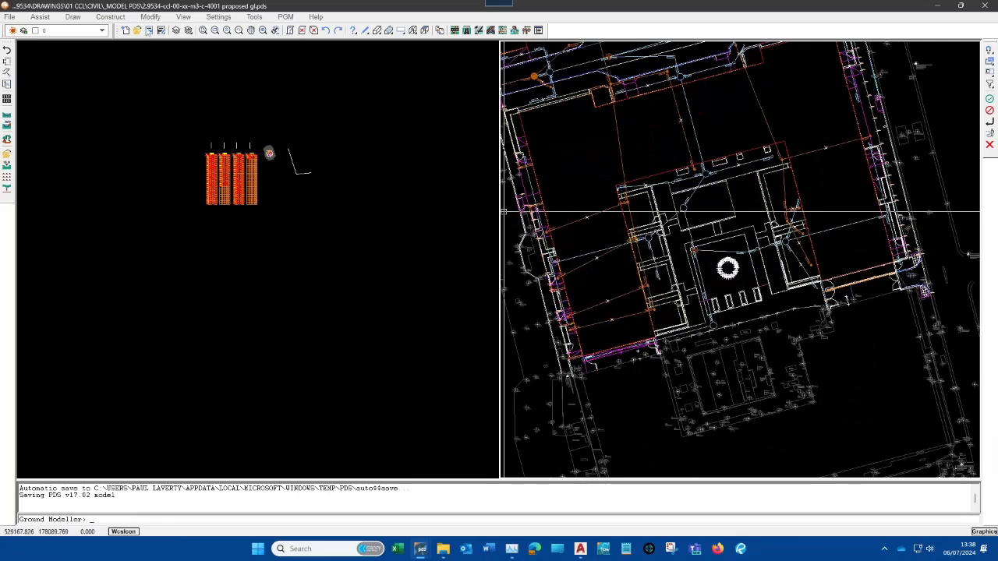
Change the viewport layout to four viewports
{"action": "left_click", "coordinate": [183, 17]}
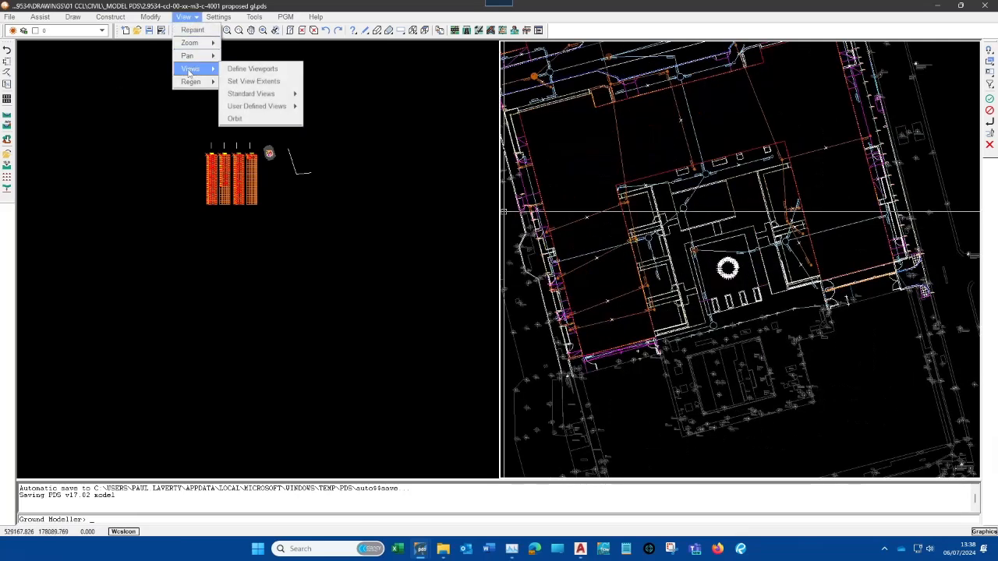
{"action": "left_click", "coordinate": [250, 71]}
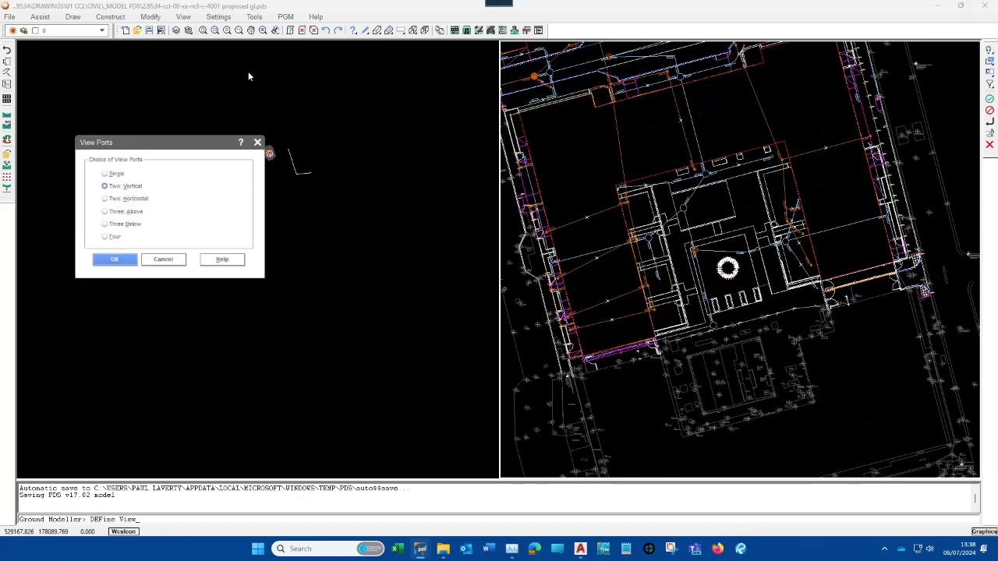
{"action": "left_click", "coordinate": [106, 237]}
{"action": "left_click", "coordinate": [115, 259]}
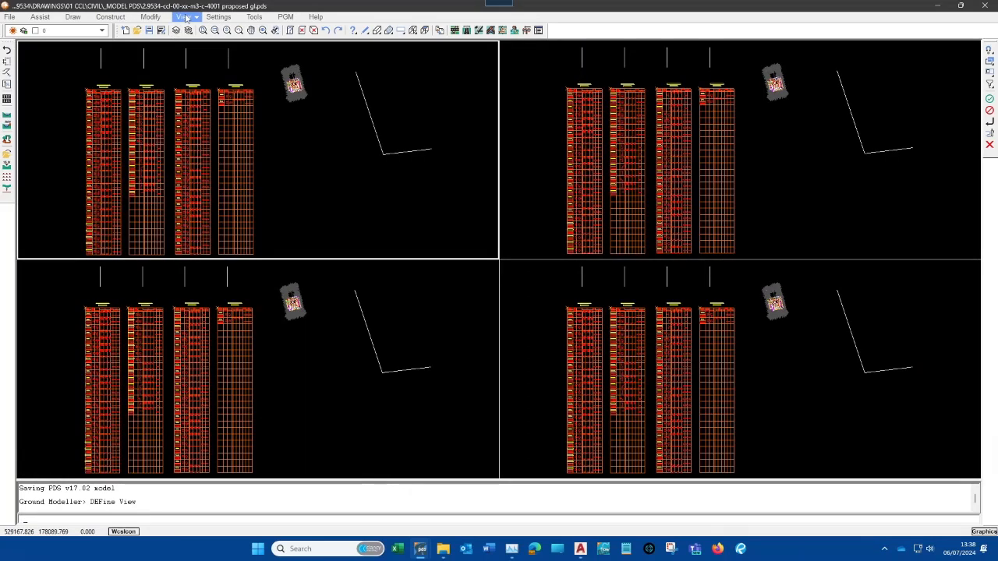
Set the viewport layout back to a single viewport
{"action": "left_click", "coordinate": [185, 17]}
{"action": "mouse_move", "coordinate": [198, 68]}
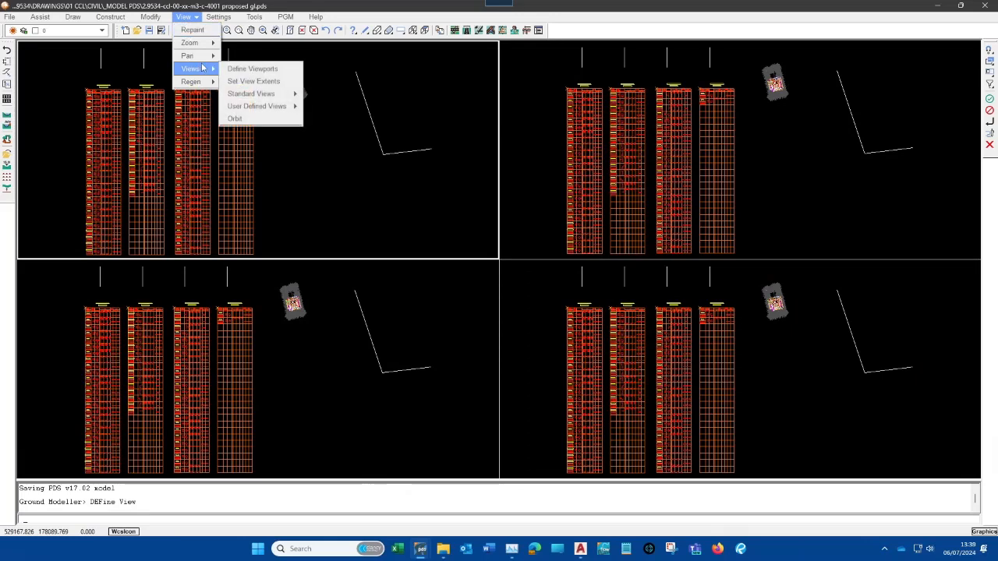
{"action": "mouse_move", "coordinate": [257, 100]}
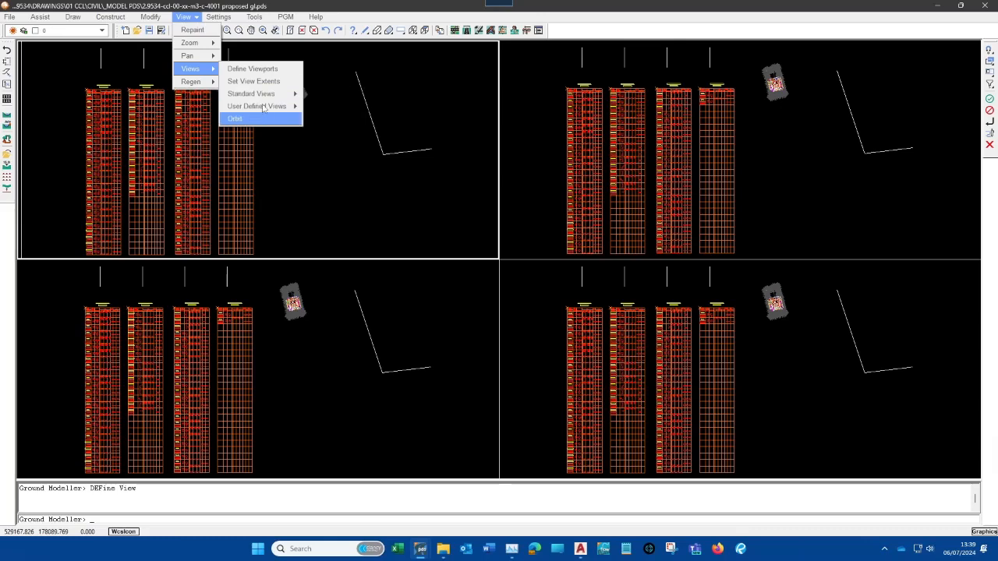
{"action": "left_click", "coordinate": [273, 68]}
{"action": "left_click", "coordinate": [114, 175]}
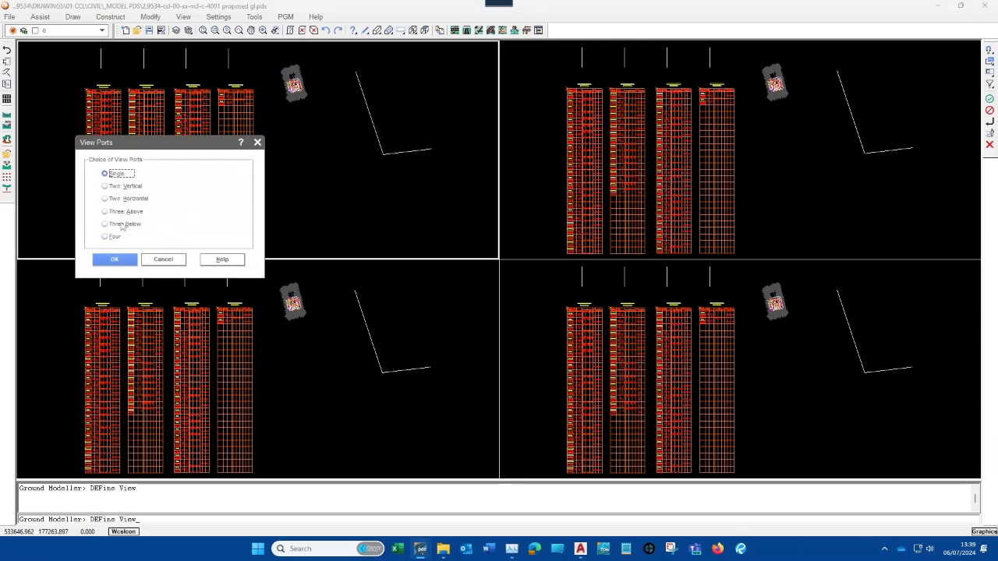
{"action": "left_click", "coordinate": [115, 259]}
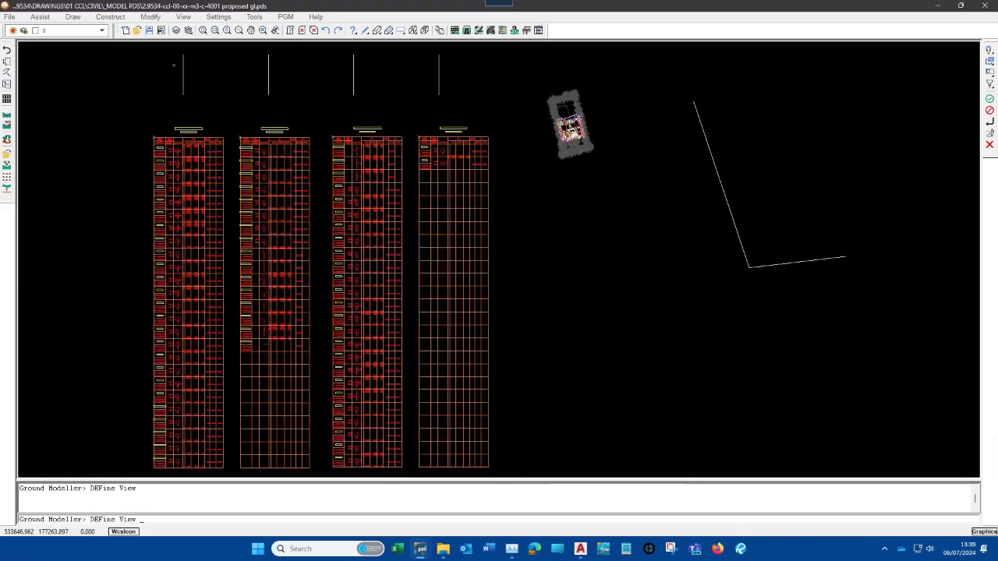
Try Set View Extents with a small window above the red tables, and look over the standard views and the Change View tool set
{"action": "left_click", "coordinate": [184, 17]}
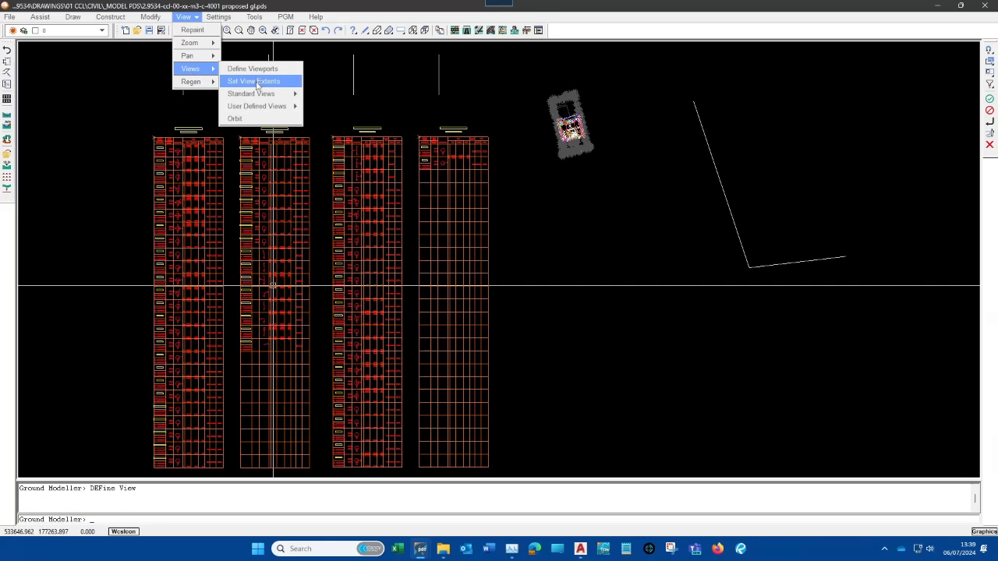
{"action": "left_click", "coordinate": [257, 82]}
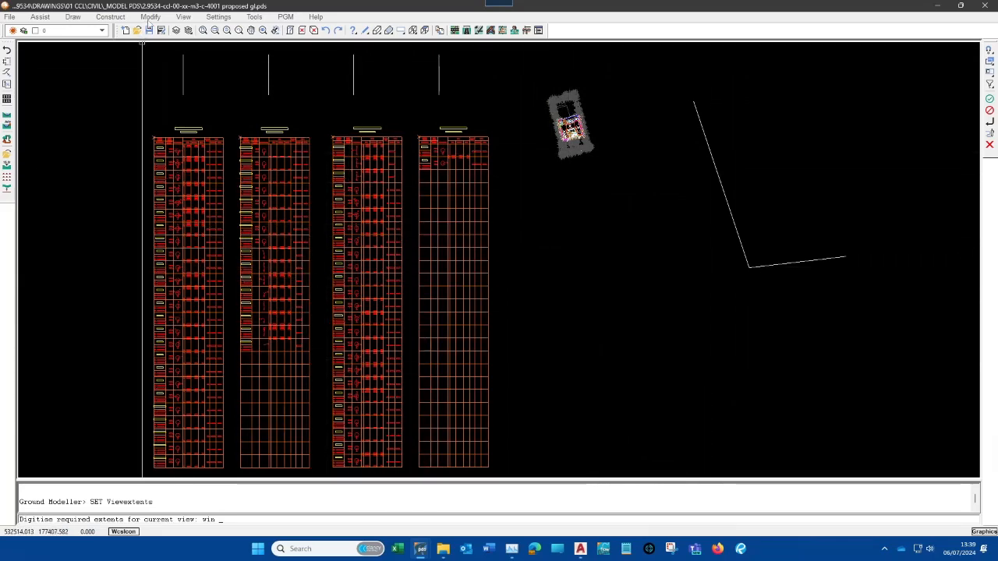
{"action": "left_click", "coordinate": [183, 17]}
{"action": "mouse_move", "coordinate": [191, 68]}
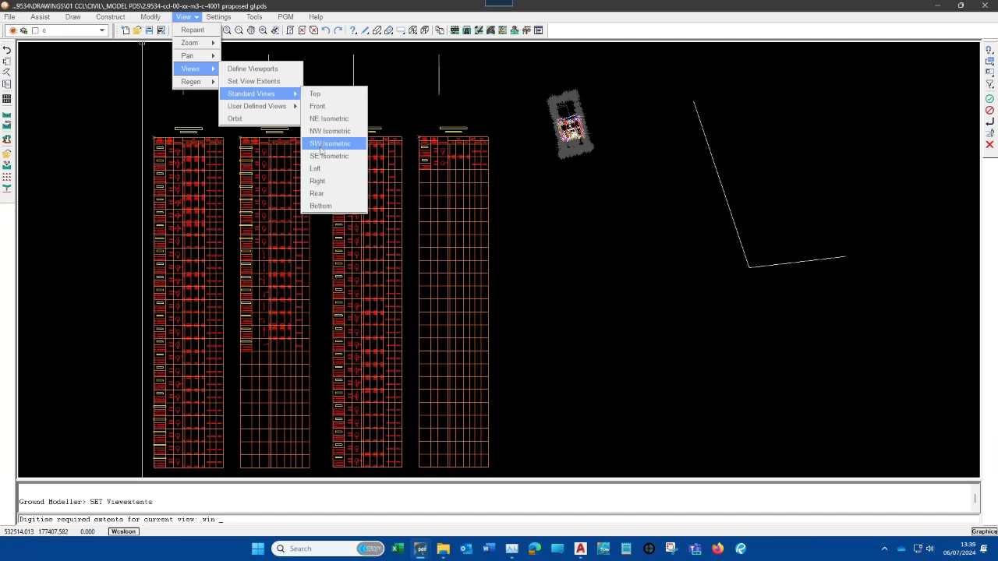
{"action": "left_click", "coordinate": [395, 69]}
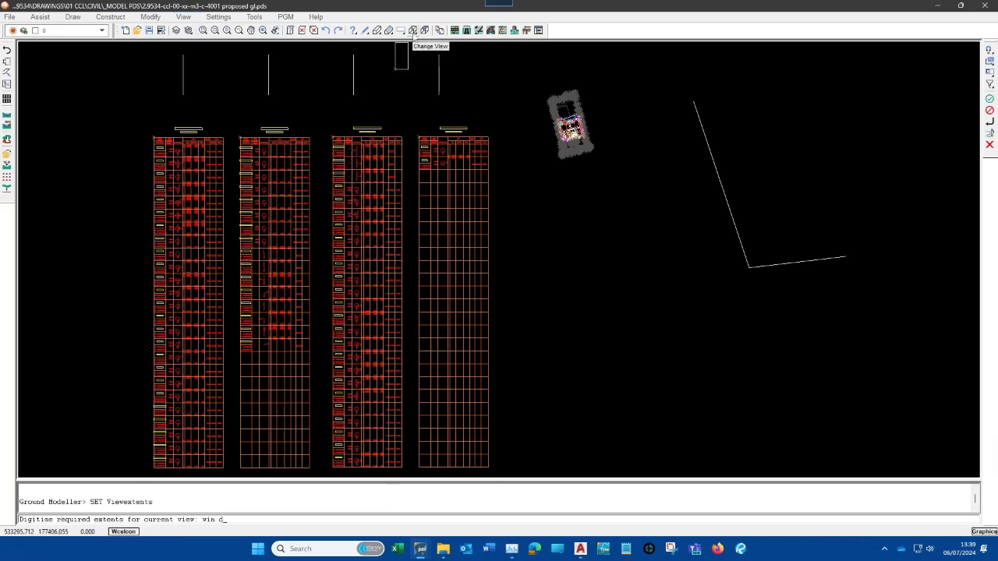
{"action": "left_click", "coordinate": [413, 30]}
{"action": "type", "text": "dd"}
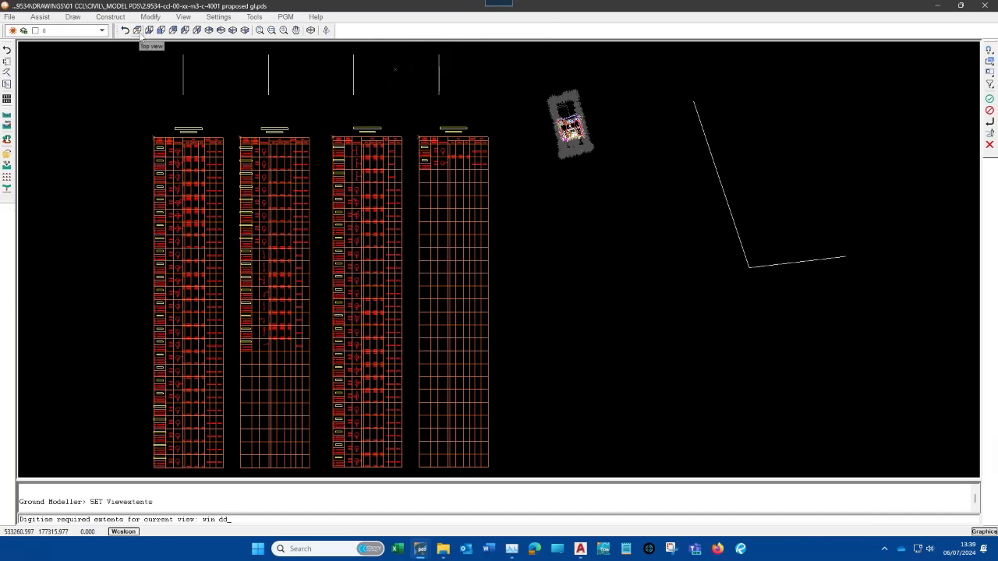
{"action": "key", "text": "Return"}
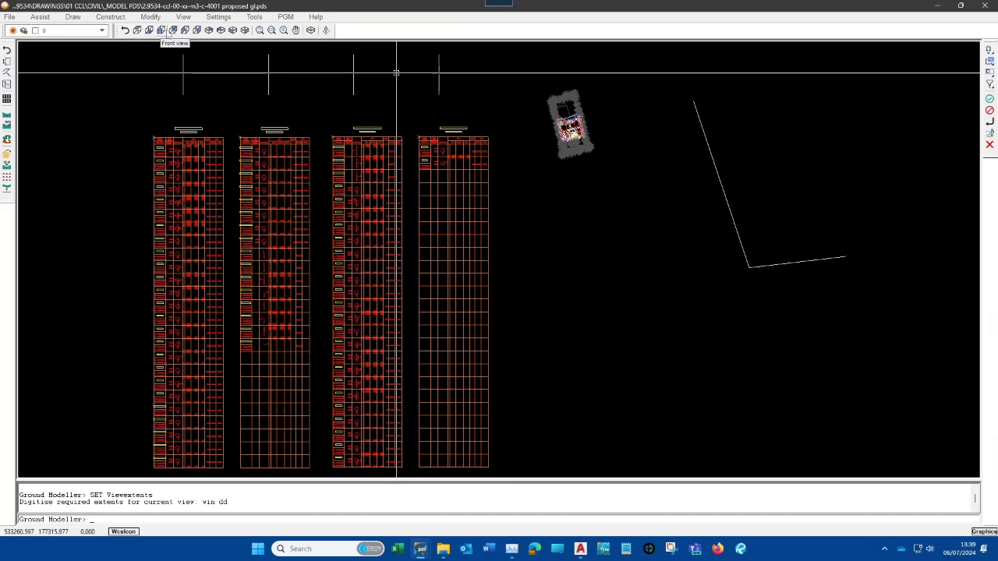
Switch the model to the front view and to a side view, examining the levels of its strings and pipes in elevation
{"action": "left_click", "coordinate": [161, 30]}
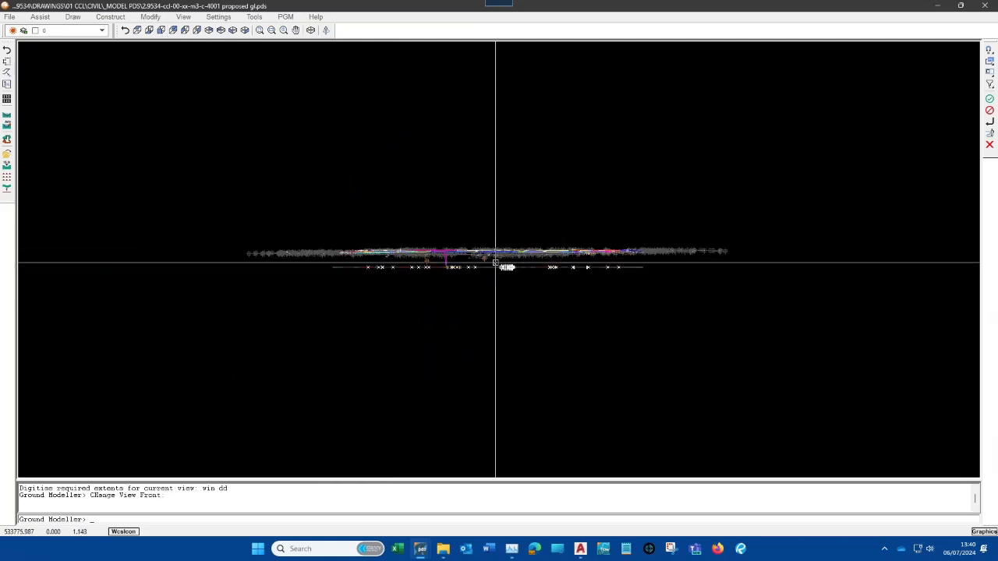
{"action": "scroll", "coordinate": [496, 263], "scroll_direction": "up", "scroll_amount": 5}
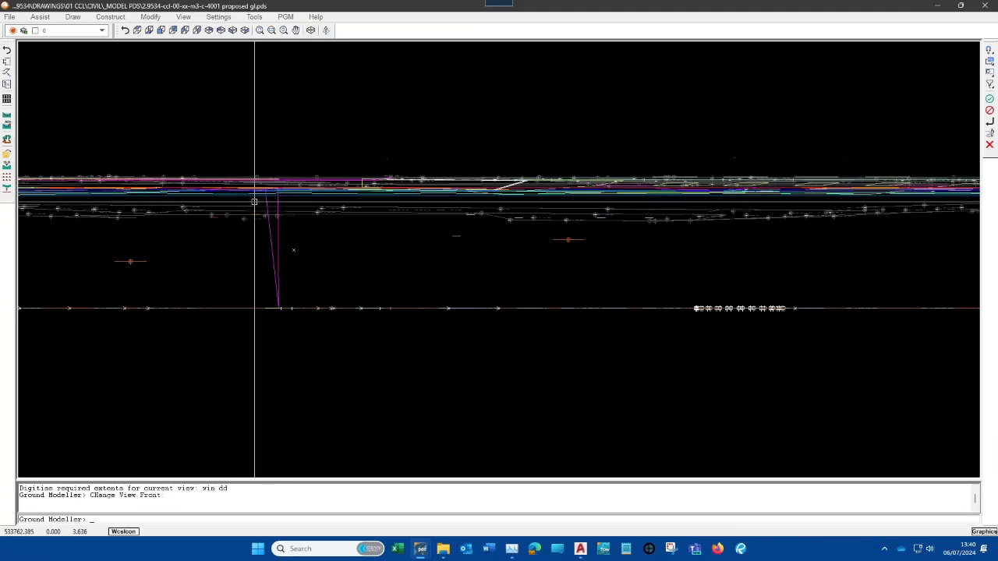
{"action": "left_click", "coordinate": [184, 29]}
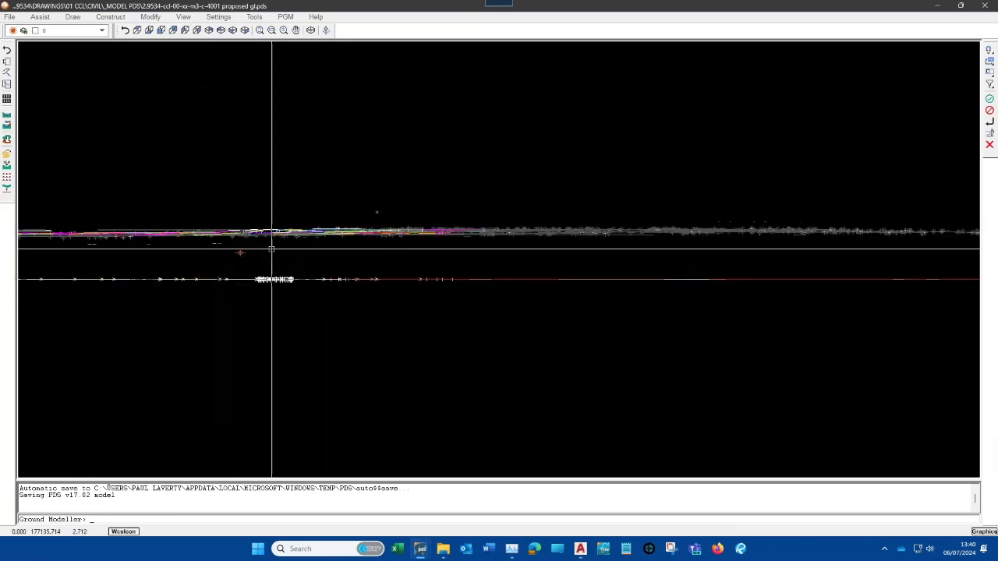
{"action": "scroll", "coordinate": [385, 257], "scroll_direction": "down", "scroll_amount": 2}
{"action": "scroll", "coordinate": [186, 262], "scroll_direction": "up", "scroll_amount": 3}
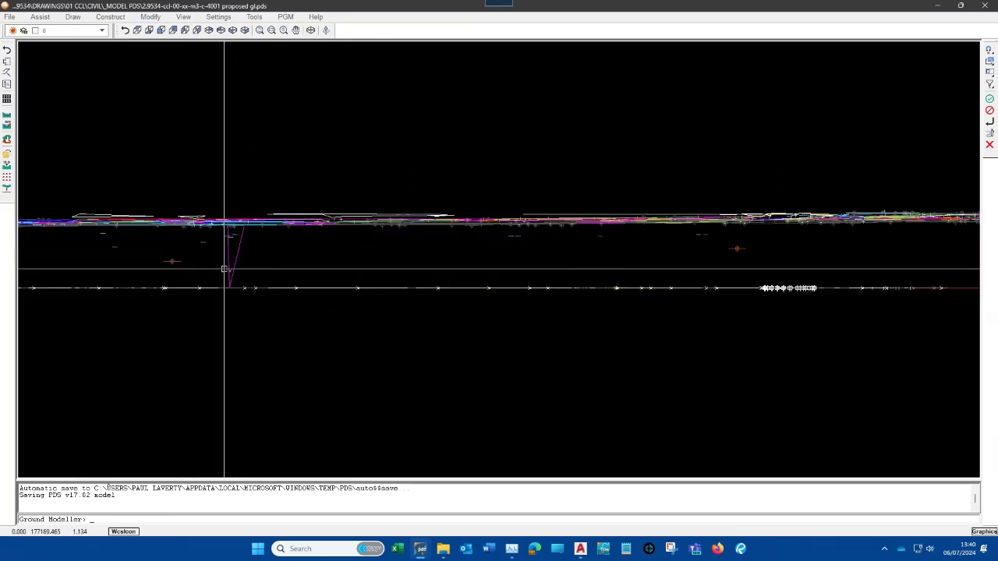
Switch the model to the isometric NW view and return it to the top view
{"action": "left_click", "coordinate": [221, 29]}
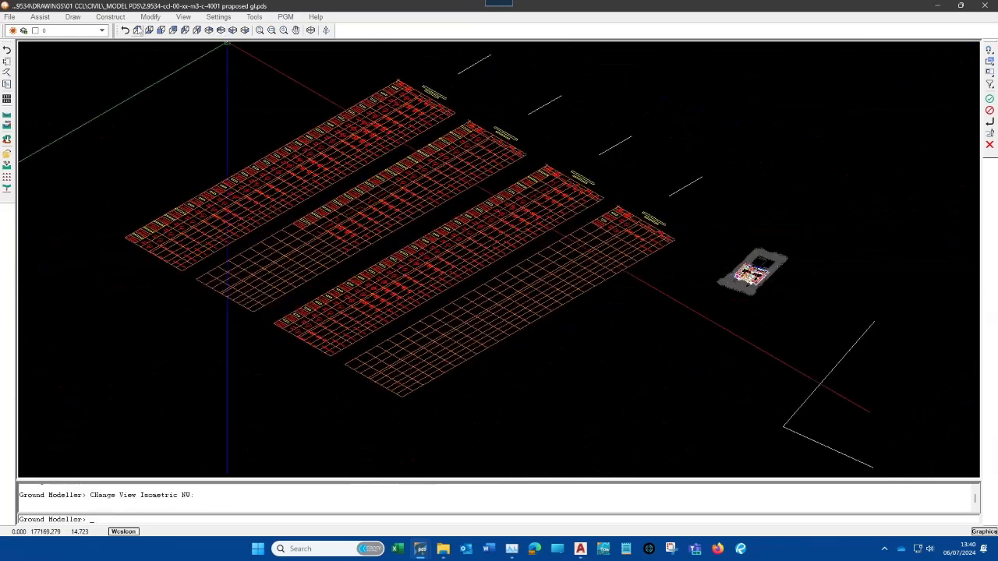
{"action": "left_click", "coordinate": [137, 30]}
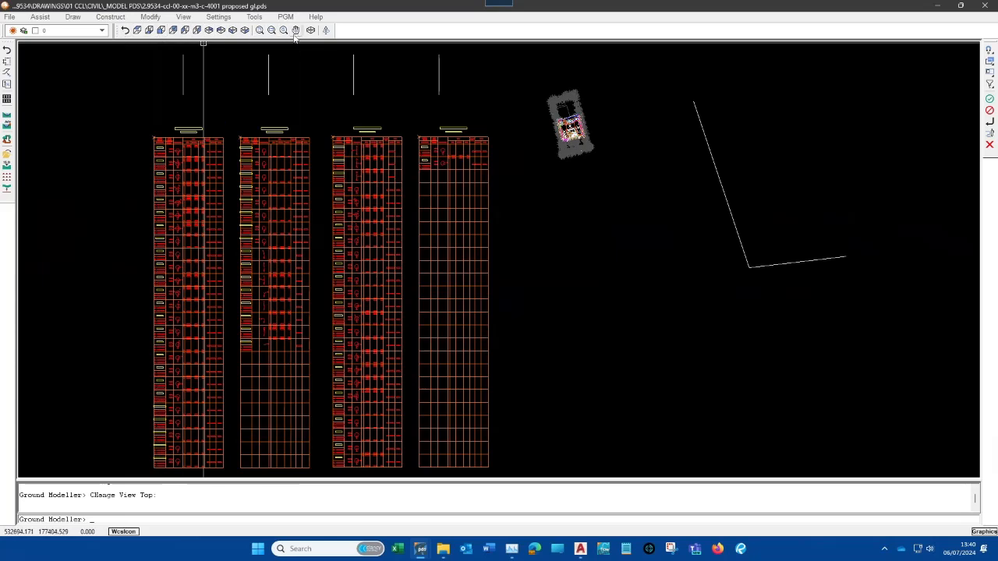
{"action": "left_click", "coordinate": [126, 32]}
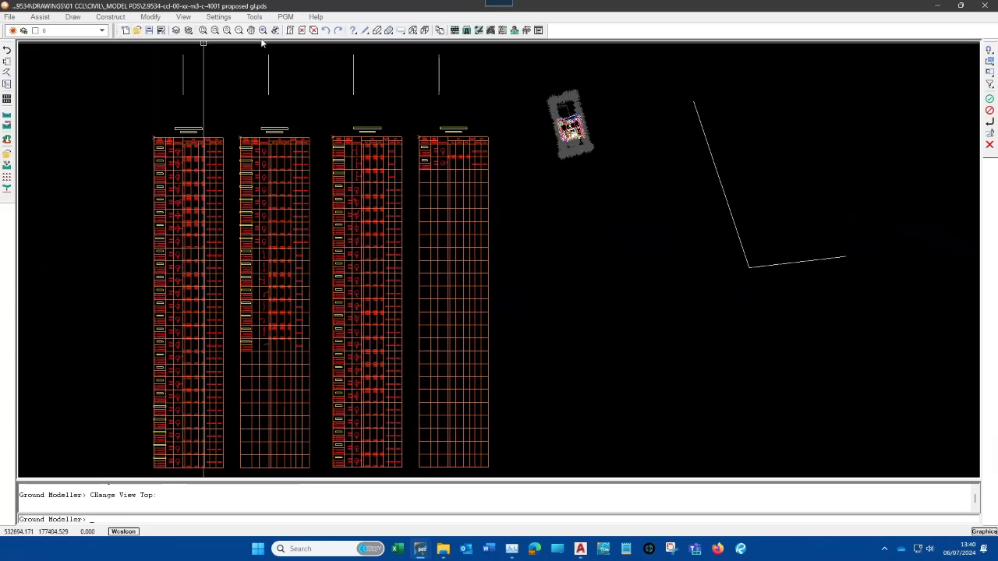
Look over the zoom and pan tool set, and pan the plan in real time toward the site model
{"action": "left_click", "coordinate": [402, 31]}
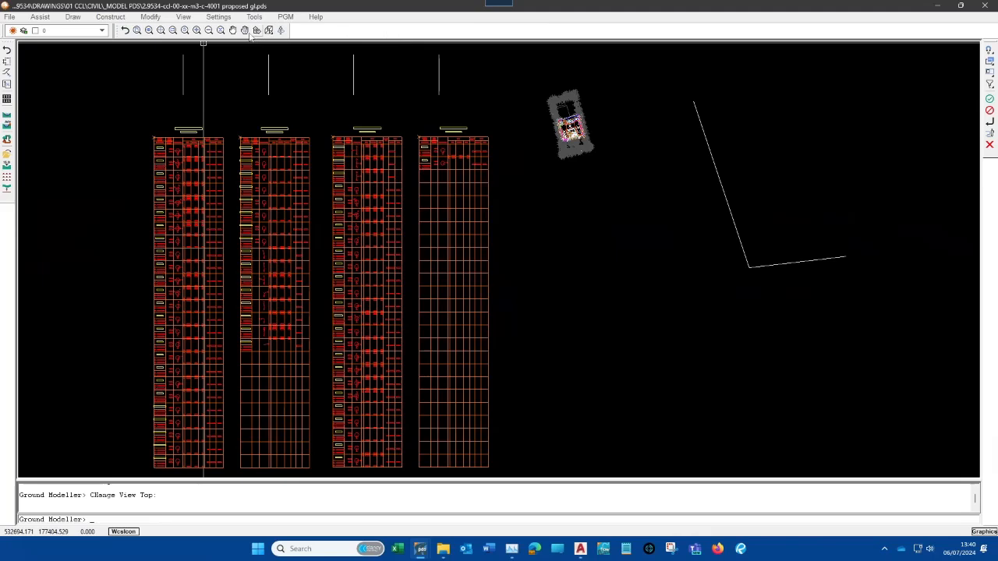
{"action": "left_click", "coordinate": [125, 30]}
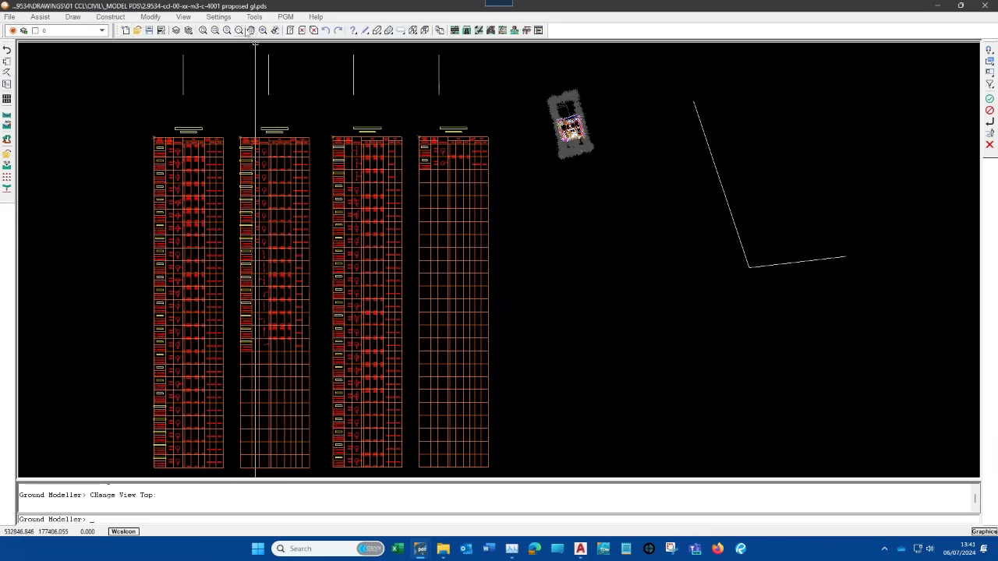
{"action": "left_click", "coordinate": [251, 30]}
{"action": "mouse_move", "coordinate": [537, 247]}
{"action": "left_mouse_down"}
{"action": "mouse_move", "coordinate": [416, 254]}
{"action": "mouse_move", "coordinate": [510, 178]}
{"action": "mouse_move", "coordinate": [464, 252]}
{"action": "mouse_move", "coordinate": [437, 341]}
{"action": "left_mouse_up"}
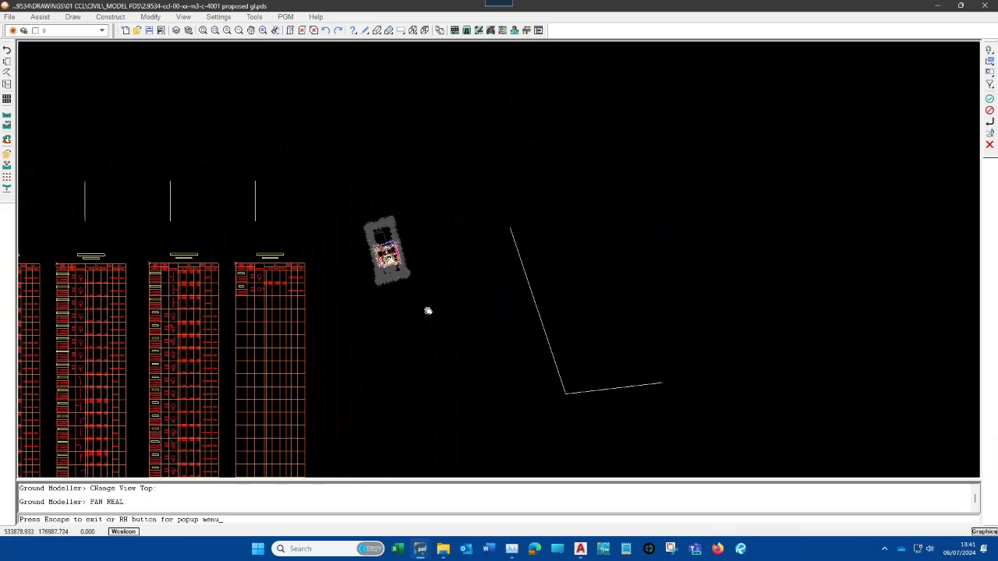
{"action": "left_click_drag", "start_coordinate": [409, 300], "coordinate": [403, 266]}
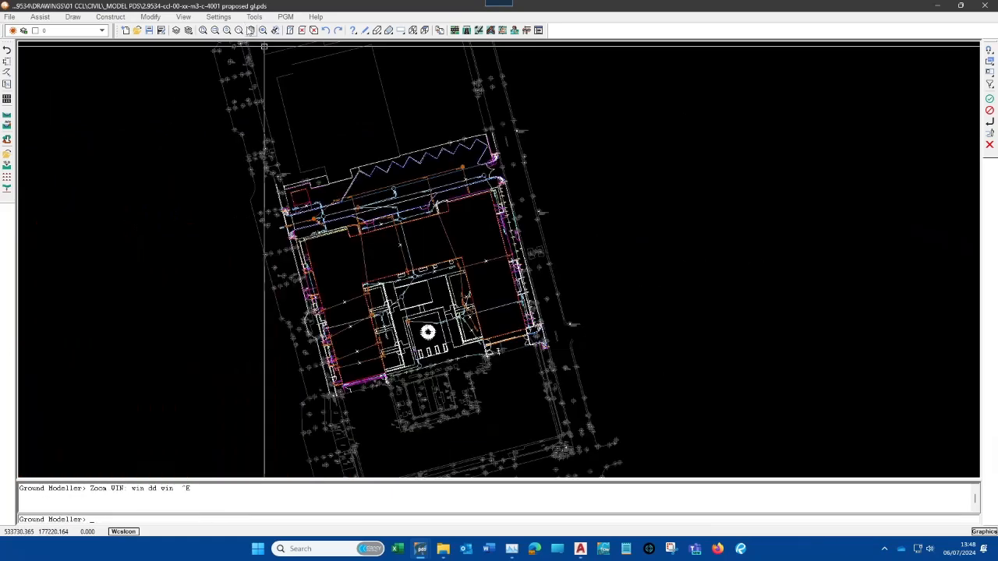
Orbit the site model from plan into a tilted 3D view, examining its strings and pipes
{"action": "left_click", "coordinate": [184, 17]}
{"action": "mouse_move", "coordinate": [193, 70]}
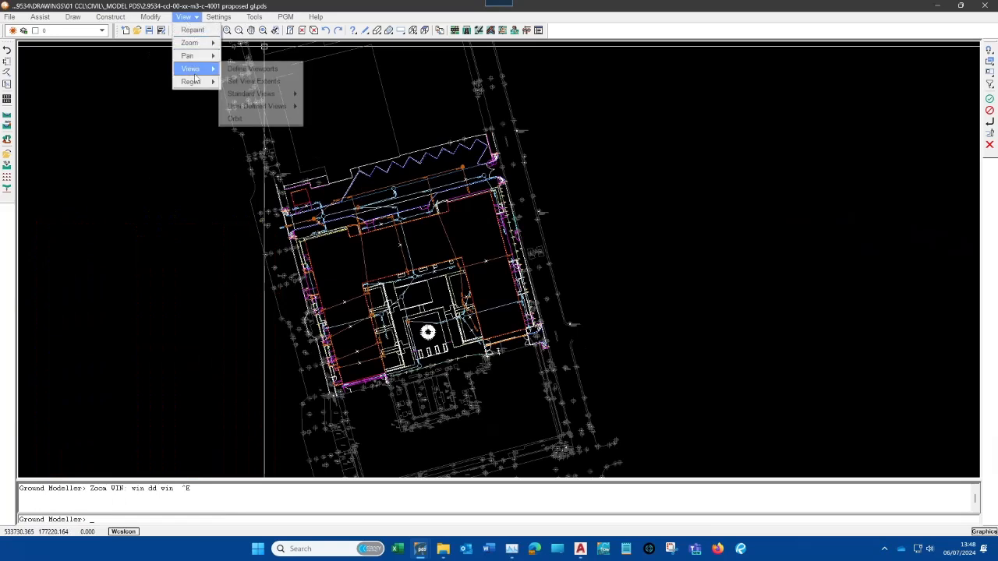
{"action": "left_click", "coordinate": [252, 119]}
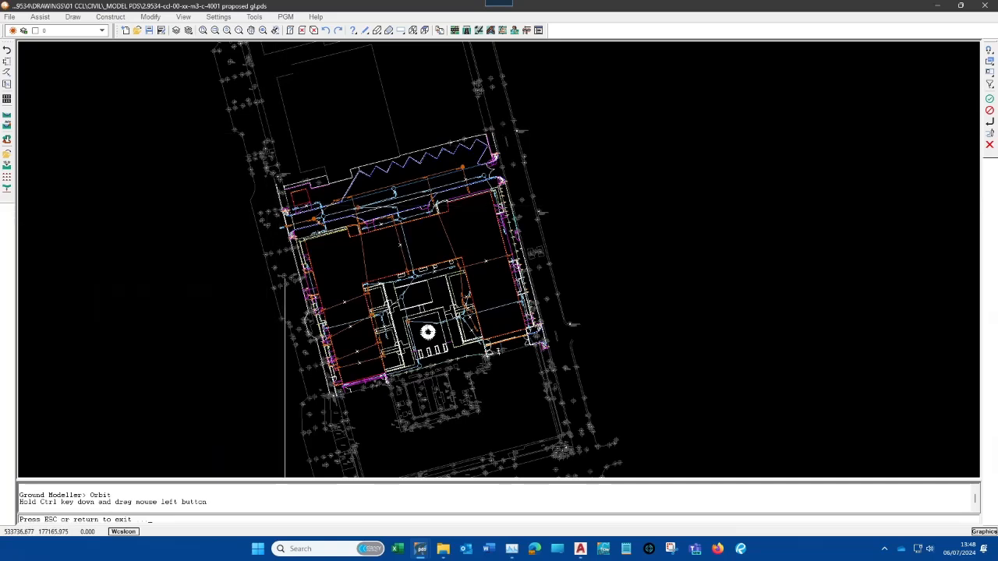
{"action": "mouse_move", "coordinate": [261, 280]}
{"action": "left_mouse_down", "text": "ctrl"}
{"action": "mouse_move", "coordinate": [297, 290]}
{"action": "mouse_move", "coordinate": [308, 334]}
{"action": "mouse_move", "coordinate": [327, 351]}
{"action": "mouse_move", "coordinate": [372, 357]}
{"action": "mouse_move", "coordinate": [454, 331]}
{"action": "mouse_move", "coordinate": [460, 297]}
{"action": "mouse_move", "coordinate": [496, 254]}
{"action": "left_mouse_up", "text": "ctrl"}
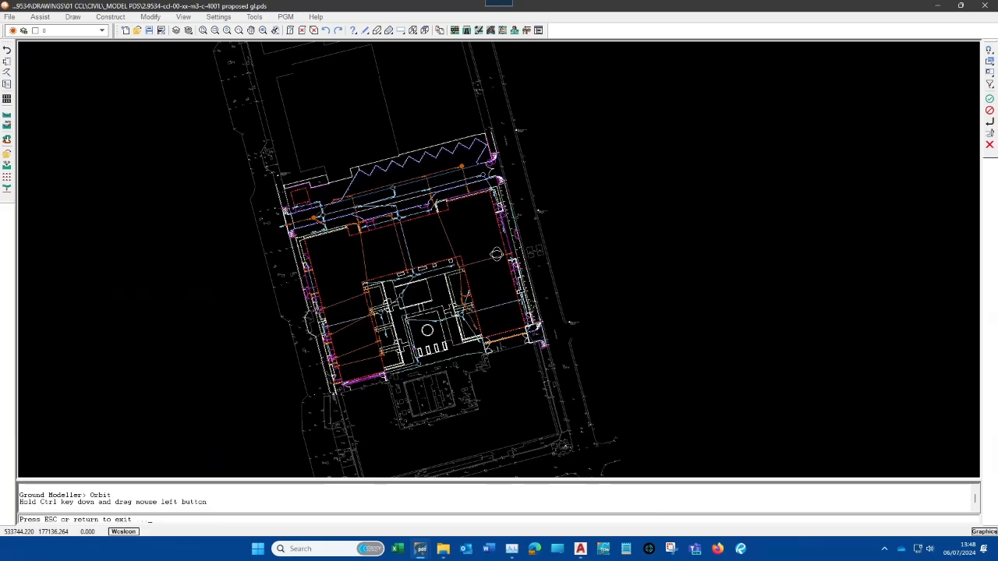
{"action": "mouse_move", "coordinate": [496, 254]}
{"action": "left_mouse_down", "text": "ctrl"}
{"action": "mouse_move", "coordinate": [570, 184]}
{"action": "mouse_move", "coordinate": [581, 154]}
{"action": "mouse_move", "coordinate": [555, 129]}
{"action": "mouse_move", "coordinate": [537, 122]}
{"action": "mouse_move", "coordinate": [322, 149]}
{"action": "mouse_move", "coordinate": [316, 103]}
{"action": "mouse_move", "coordinate": [318, 141]}
{"action": "mouse_move", "coordinate": [490, 258]}
{"action": "mouse_move", "coordinate": [503, 195]}
{"action": "mouse_move", "coordinate": [497, 171]}
{"action": "left_mouse_up", "text": "ctrl"}
{"action": "scroll", "coordinate": [434, 293], "scroll_direction": "up", "scroll_amount": 3}
{"action": "scroll", "coordinate": [410, 283], "scroll_direction": "up", "scroll_amount": 2}
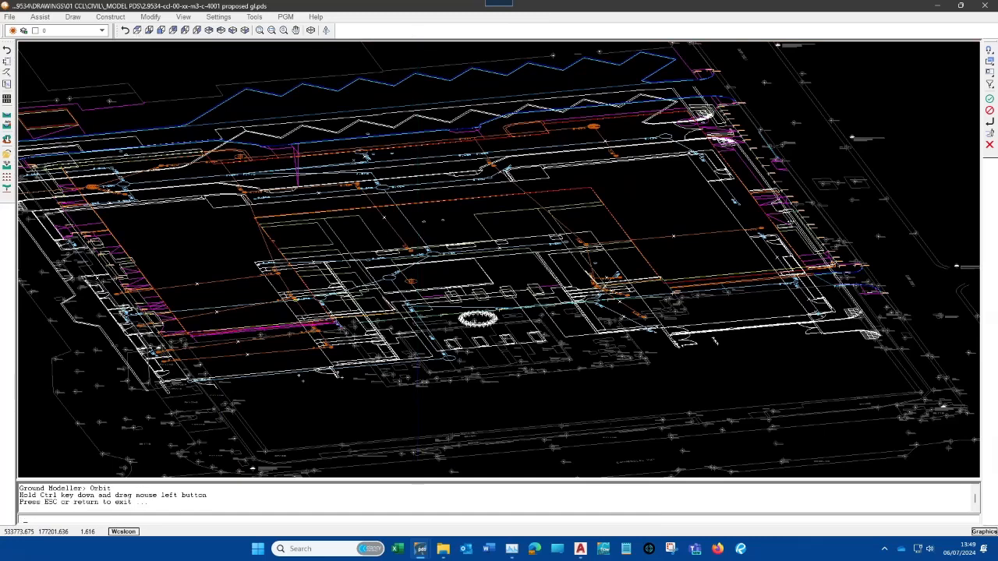
Return the model to the top view and zoom a window around the site beside the red tables
{"action": "left_click", "coordinate": [138, 29]}
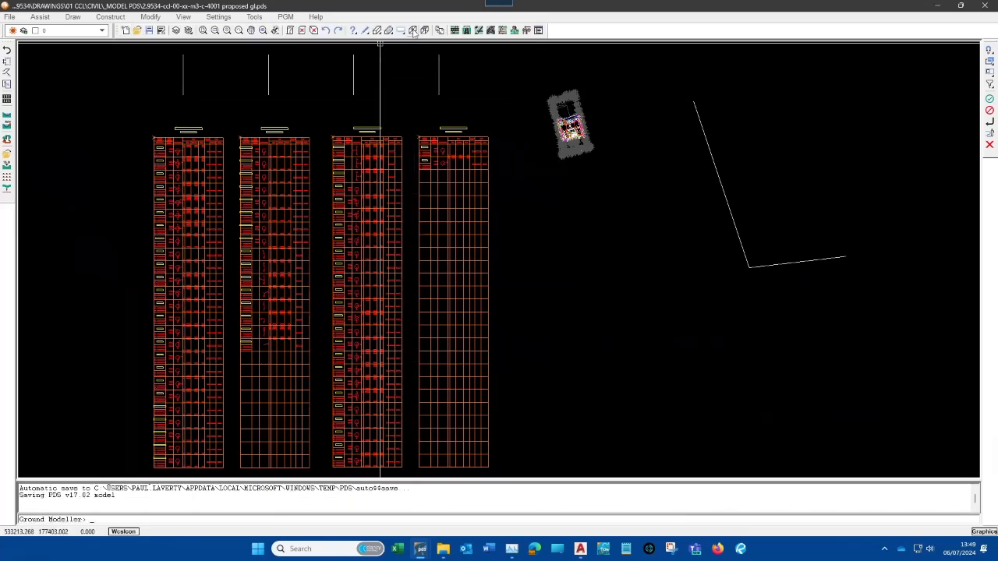
{"action": "left_click", "coordinate": [215, 30]}
{"action": "left_click", "coordinate": [544, 110]}
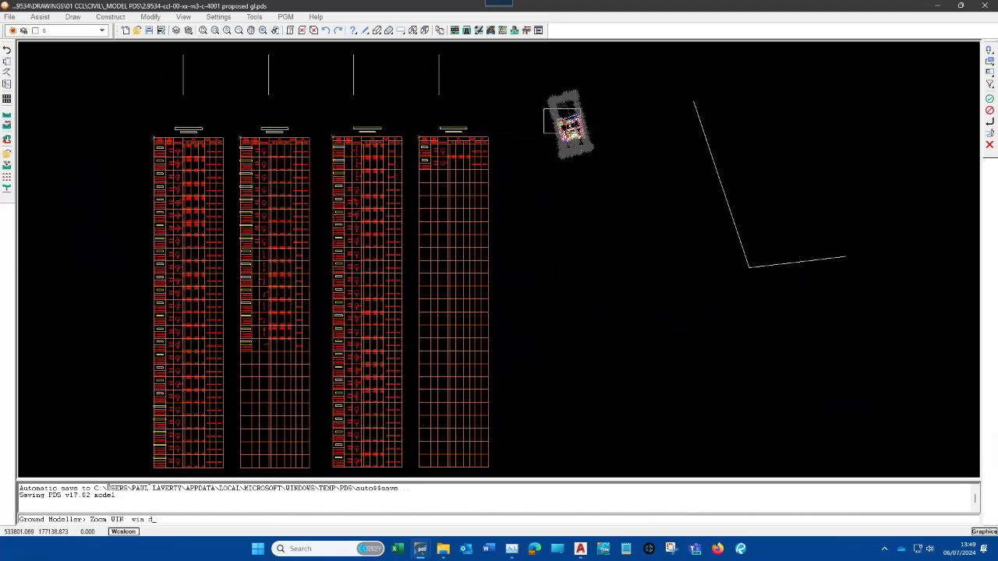
{"action": "left_click", "coordinate": [594, 145]}
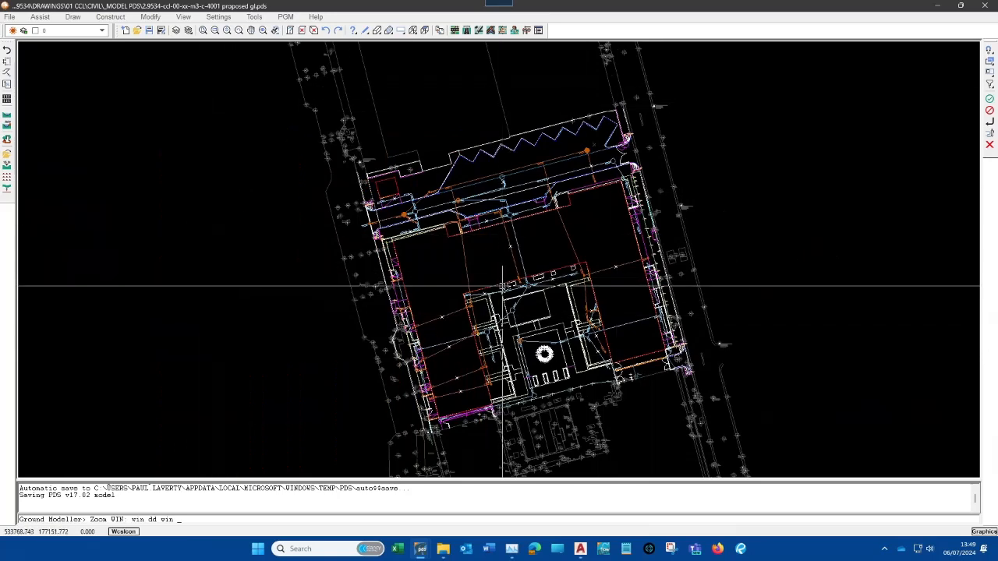
Examine the building layout and drainage runs at closer and wider zoom levels, and end the window zoom
{"action": "scroll", "coordinate": [518, 299], "scroll_direction": "up", "scroll_amount": 4}
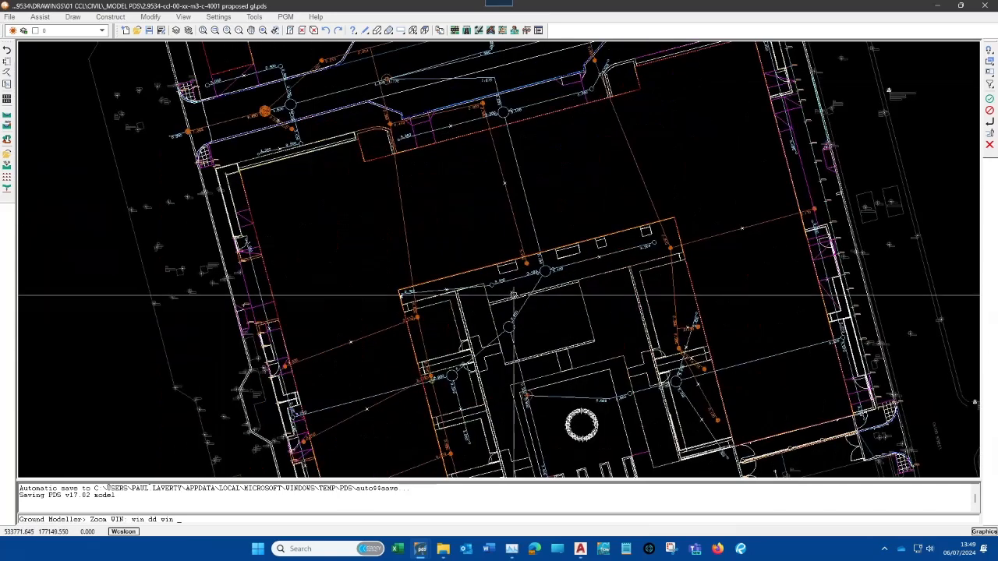
{"action": "scroll", "coordinate": [507, 287], "scroll_direction": "down", "scroll_amount": 2}
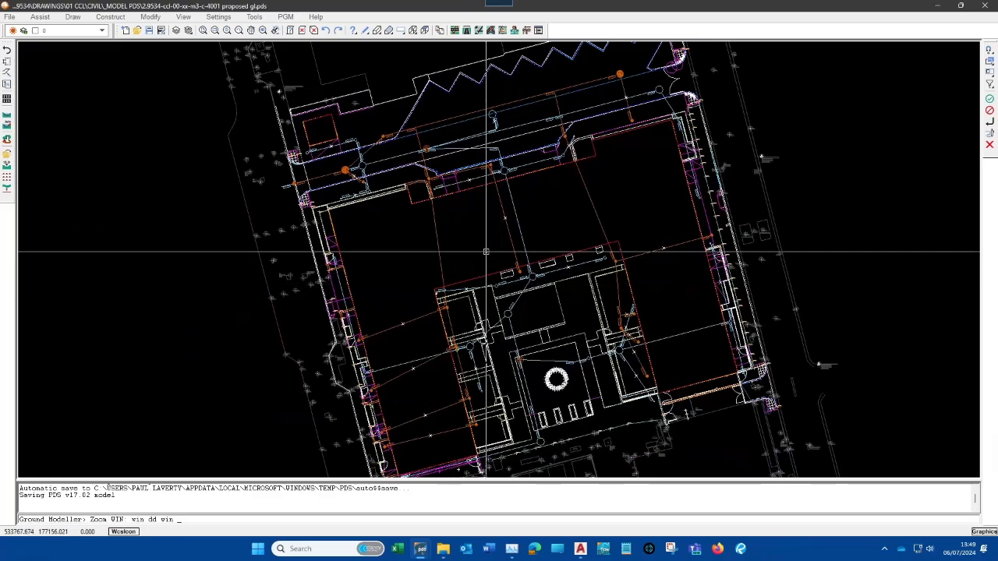
{"action": "scroll", "coordinate": [485, 249], "scroll_direction": "down", "scroll_amount": 2}
{"action": "scroll", "coordinate": [479, 268], "scroll_direction": "down", "scroll_amount": 2}
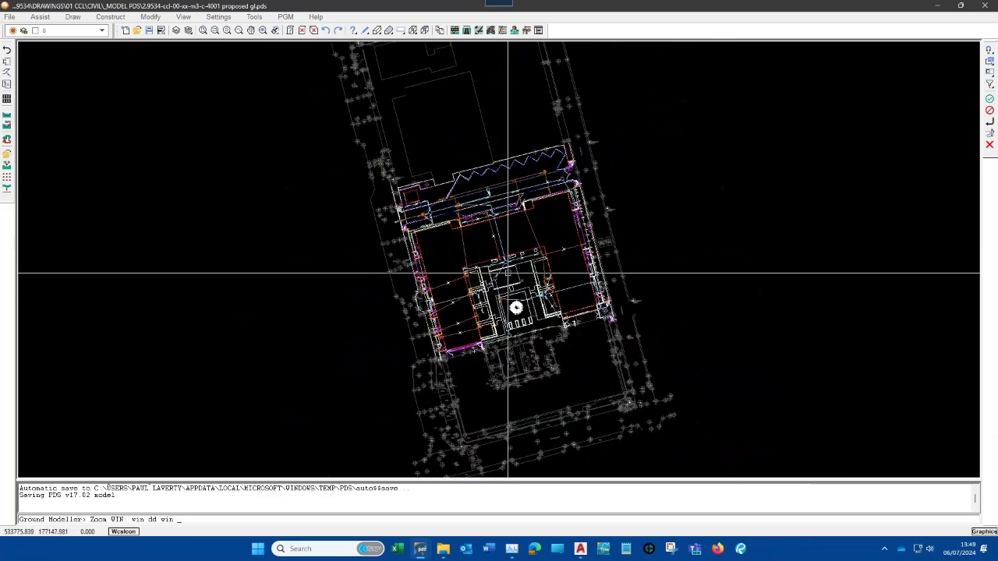
{"action": "scroll", "coordinate": [508, 272], "scroll_direction": "up", "scroll_amount": 4}
{"action": "scroll", "coordinate": [509, 341], "scroll_direction": "up", "scroll_amount": 3}
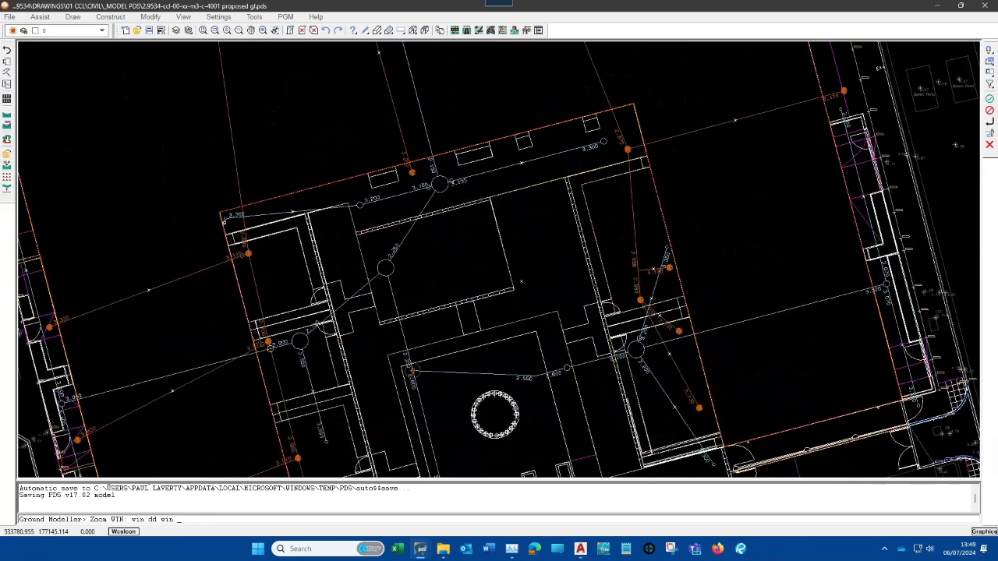
{"action": "scroll", "coordinate": [495, 390], "scroll_direction": "down", "scroll_amount": 4}
{"action": "scroll", "coordinate": [515, 312], "scroll_direction": "down", "scroll_amount": 2}
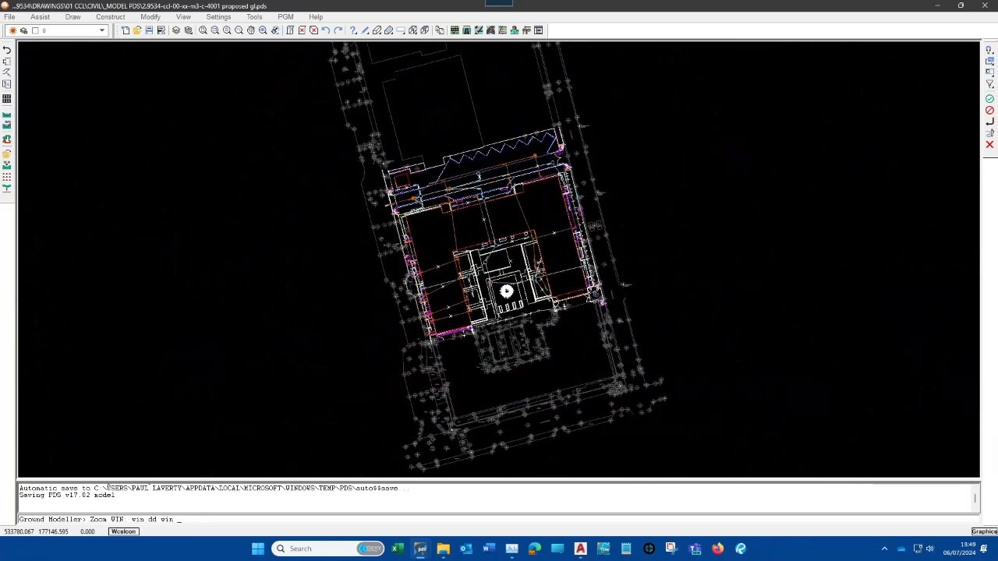
{"action": "scroll", "coordinate": [544, 328], "scroll_direction": "up", "scroll_amount": 2}
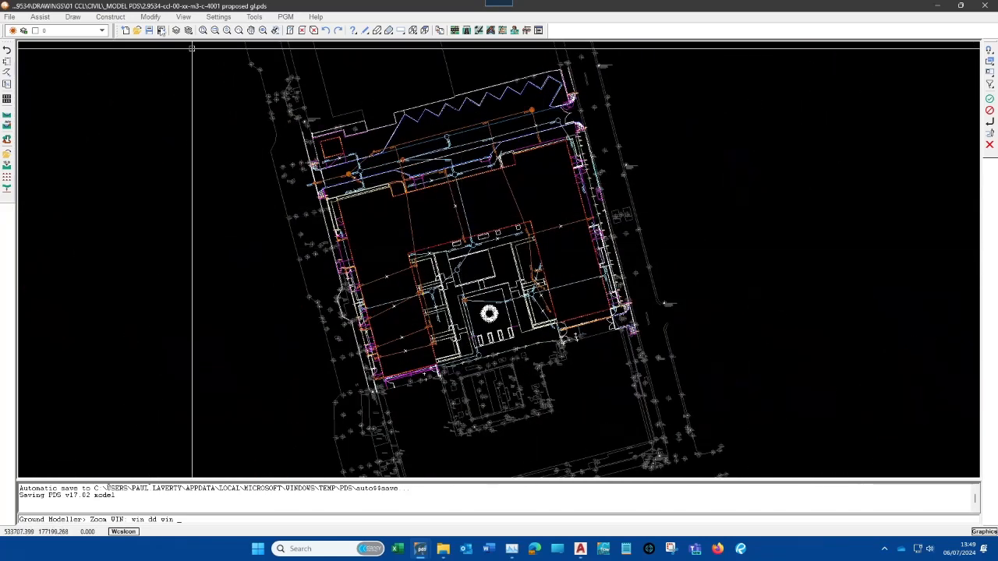
{"action": "key", "text": "Escape"}
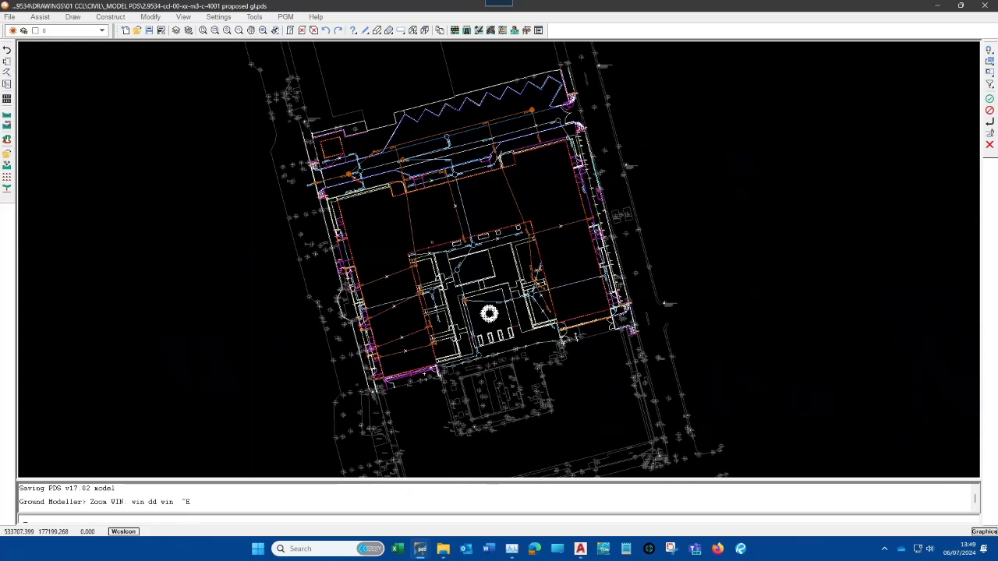
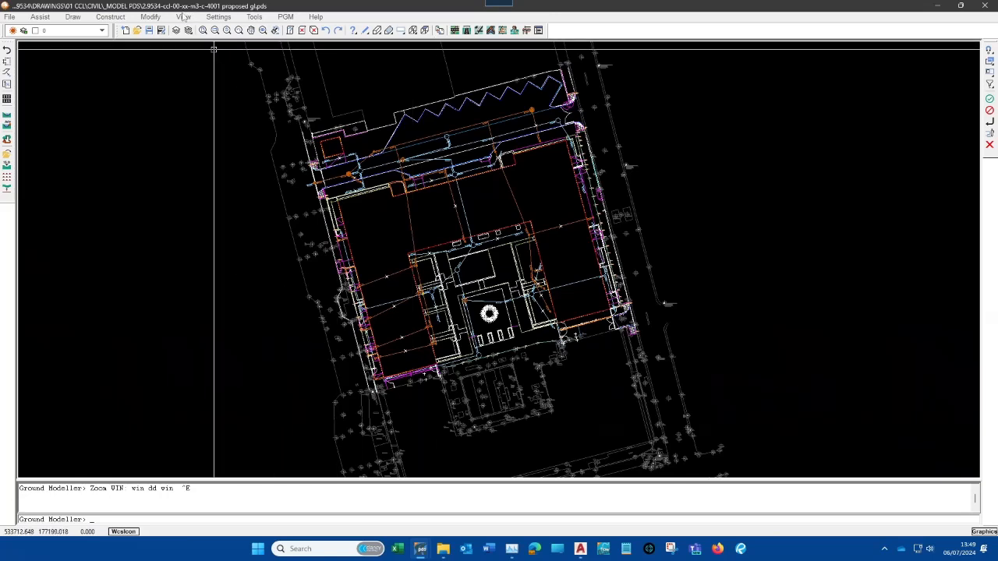
Look over the available layer setting commands, including Layer Control, Freeze Ent Layers and Layer Draw Order
{"action": "left_click", "coordinate": [183, 17]}
{"action": "key", "text": "Escape"}
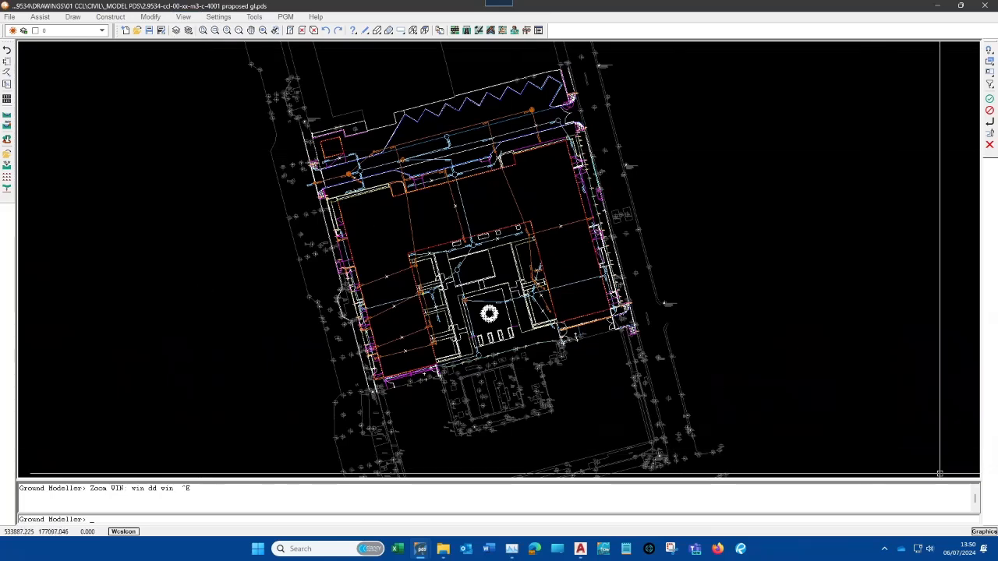
{"action": "left_click", "coordinate": [219, 18]}
{"action": "mouse_move", "coordinate": [234, 31]}
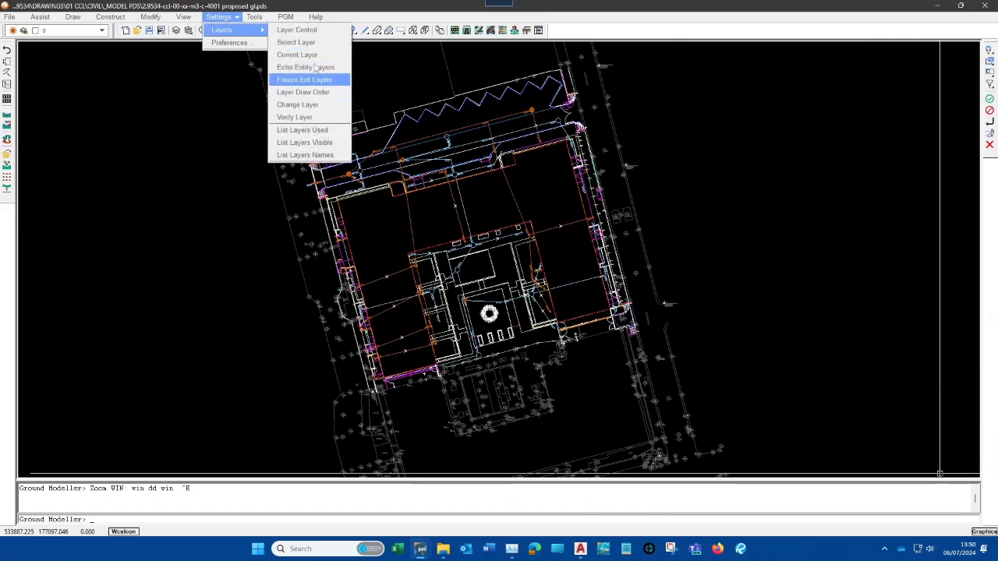
{"action": "left_click", "coordinate": [227, 163]}
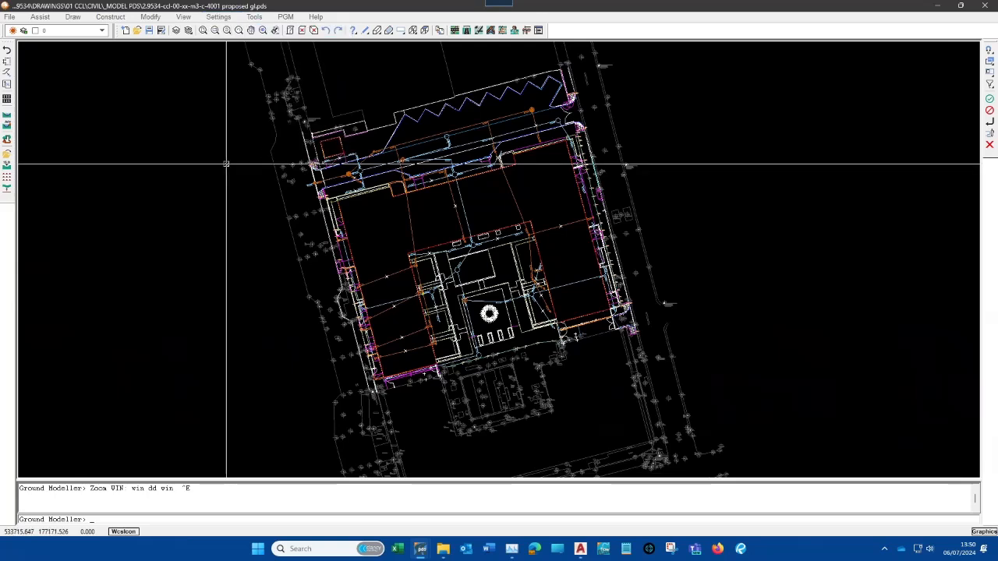
Filter the Layer Control list by All that pass filter and by All unused, and accept the dialog
{"action": "left_click", "coordinate": [177, 32]}
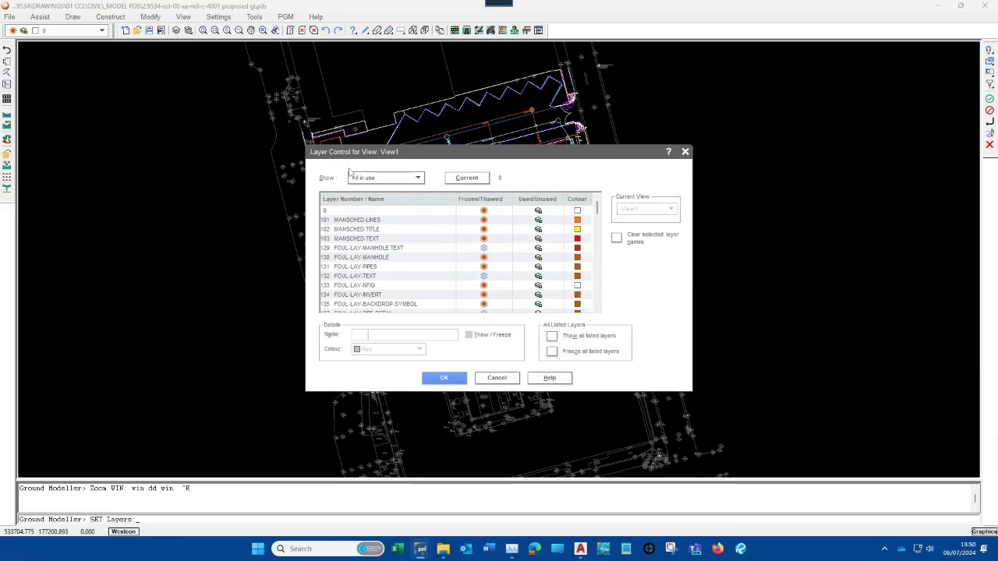
{"action": "left_click", "coordinate": [394, 184]}
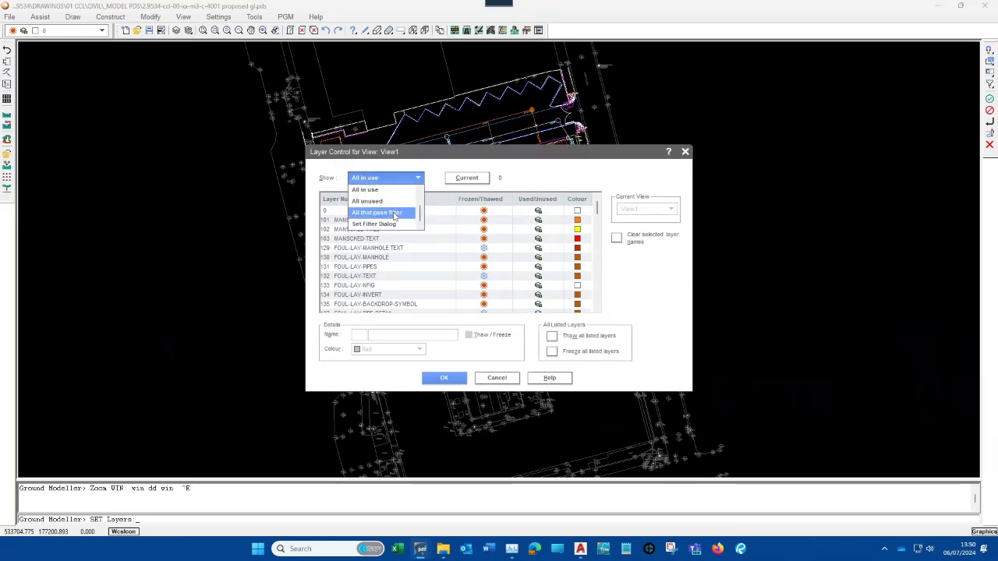
{"action": "left_click", "coordinate": [390, 212]}
{"action": "left_click", "coordinate": [383, 183]}
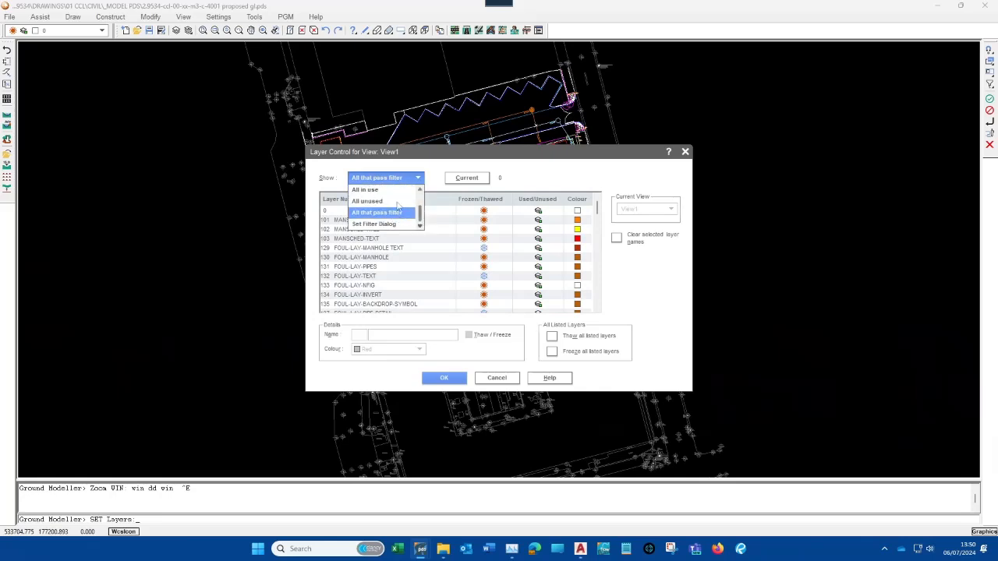
{"action": "left_click", "coordinate": [399, 202]}
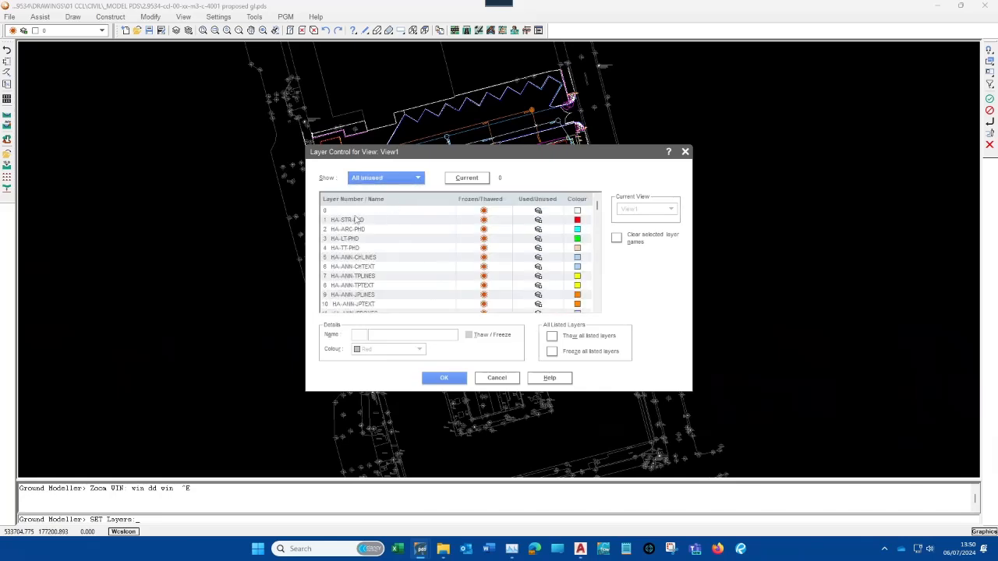
{"action": "left_click", "coordinate": [441, 380]}
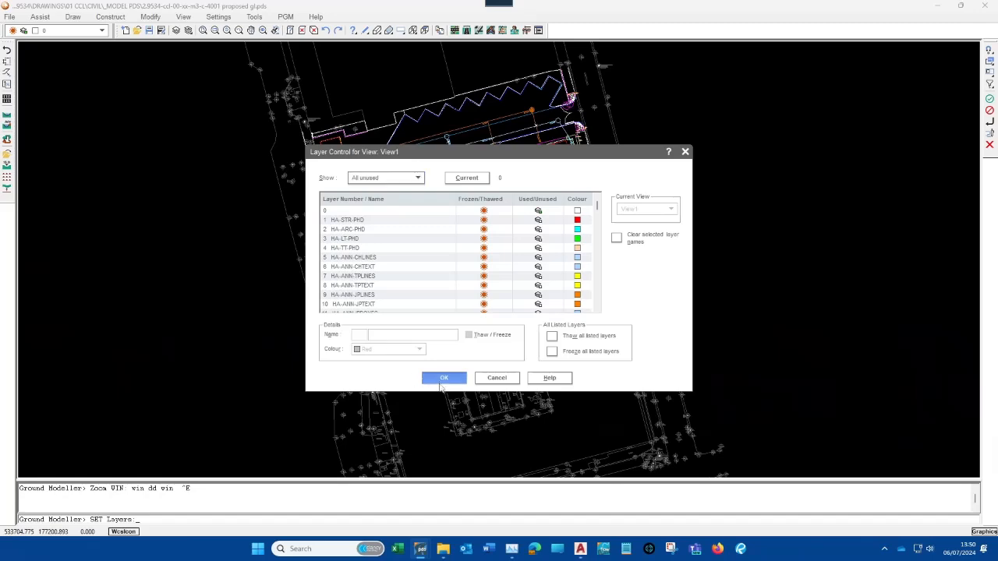
Look over the current-layer choices, and set Layer Control to show All in use
{"action": "left_click", "coordinate": [82, 33]}
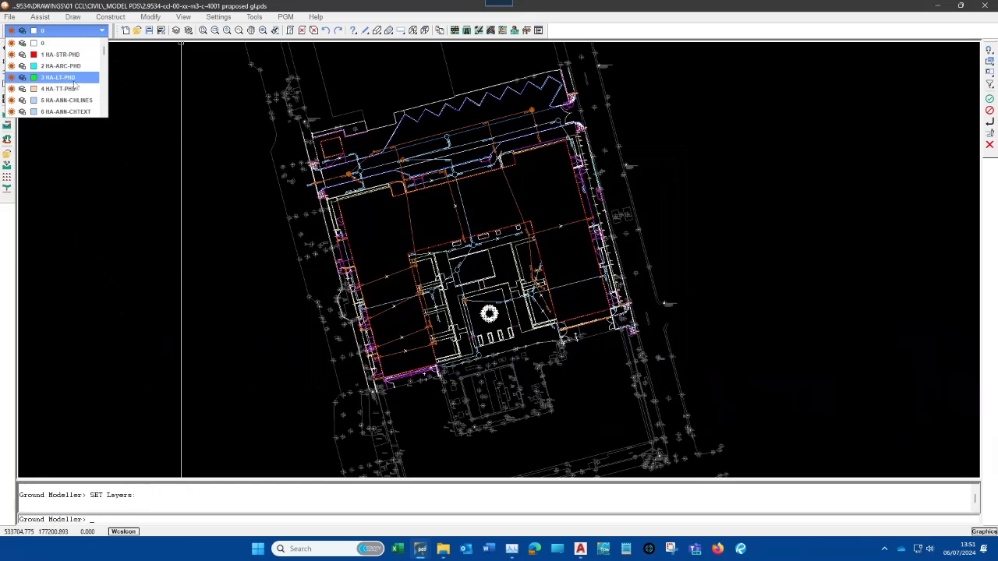
{"action": "left_click", "coordinate": [130, 204]}
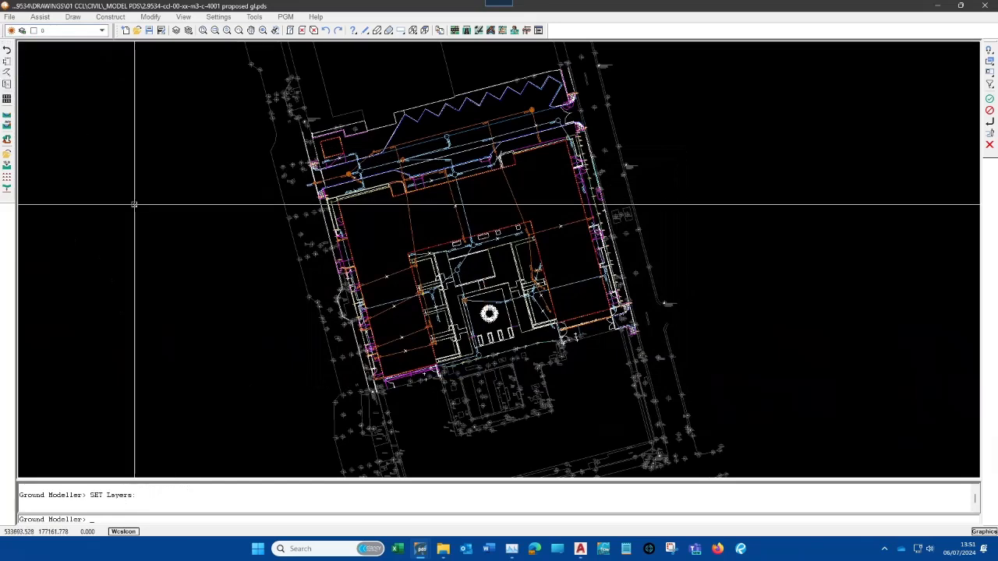
{"action": "left_click", "coordinate": [177, 30]}
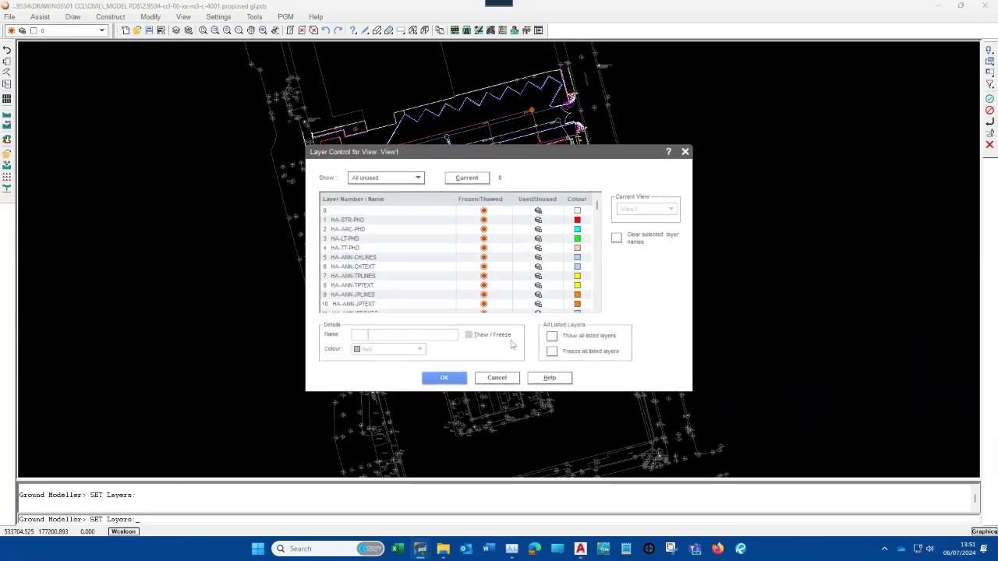
{"action": "left_click", "coordinate": [402, 178]}
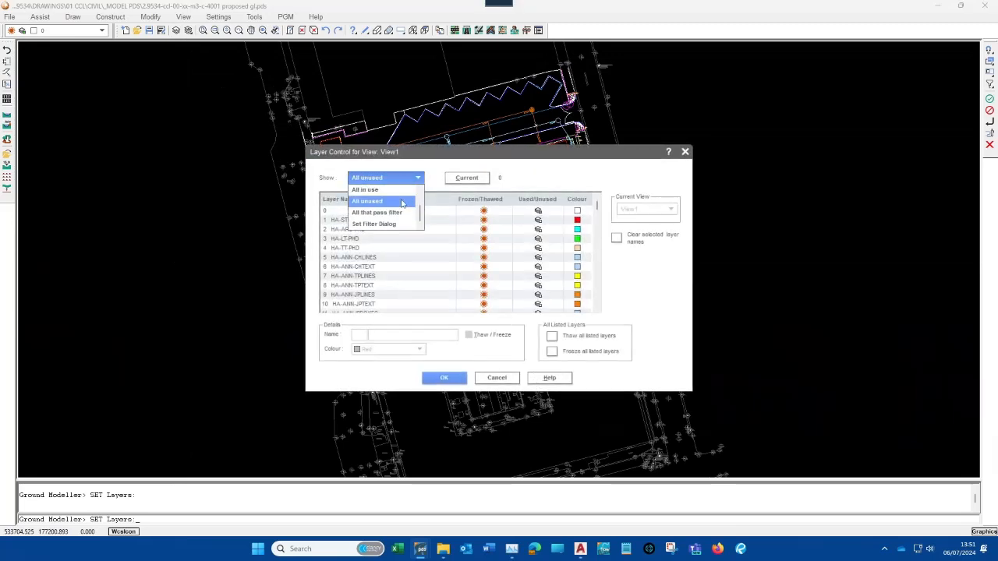
{"action": "left_click", "coordinate": [396, 191]}
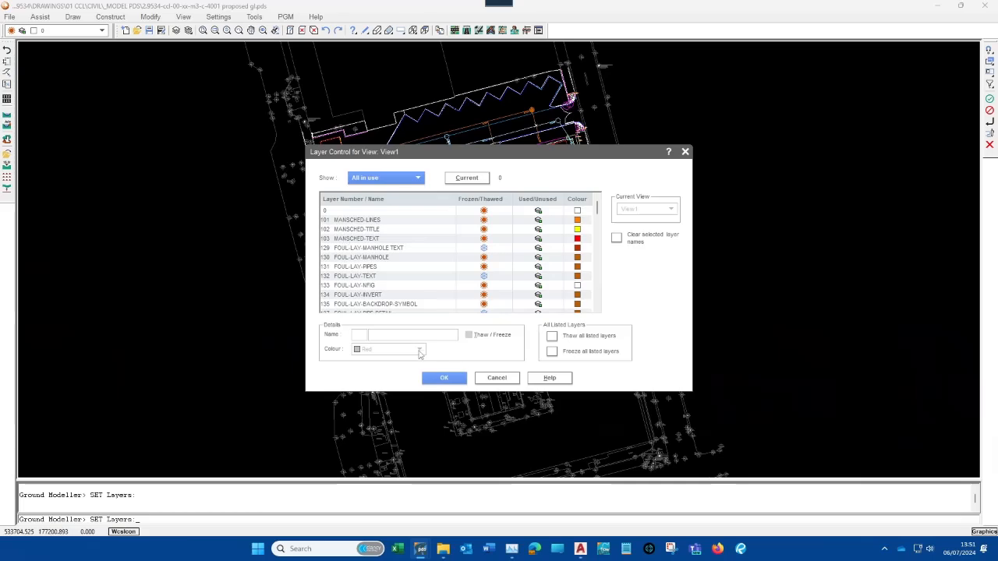
Accept the Layer Control dialog and look over the list of layers available as current layer
{"action": "left_click", "coordinate": [436, 381]}
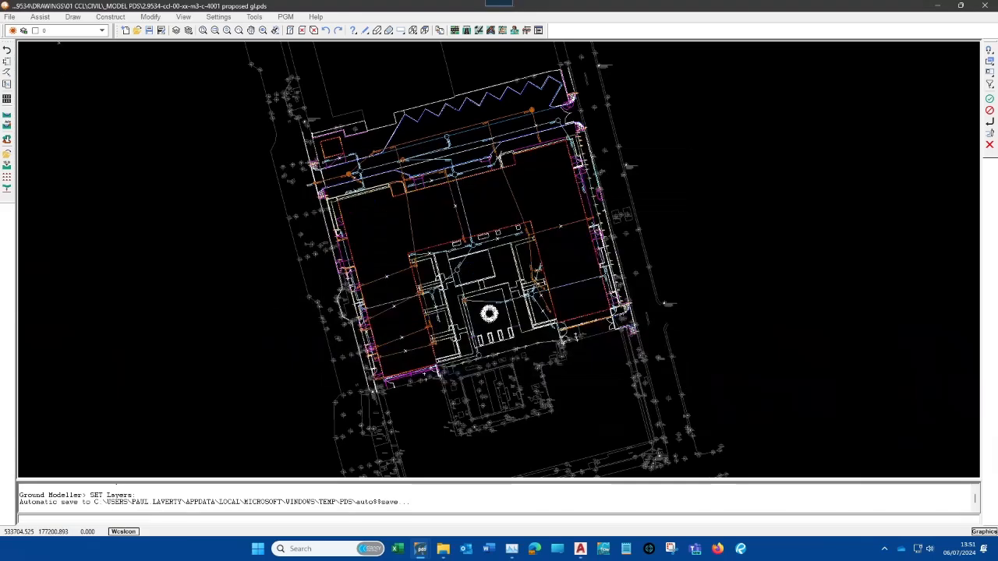
{"action": "left_click", "coordinate": [59, 32]}
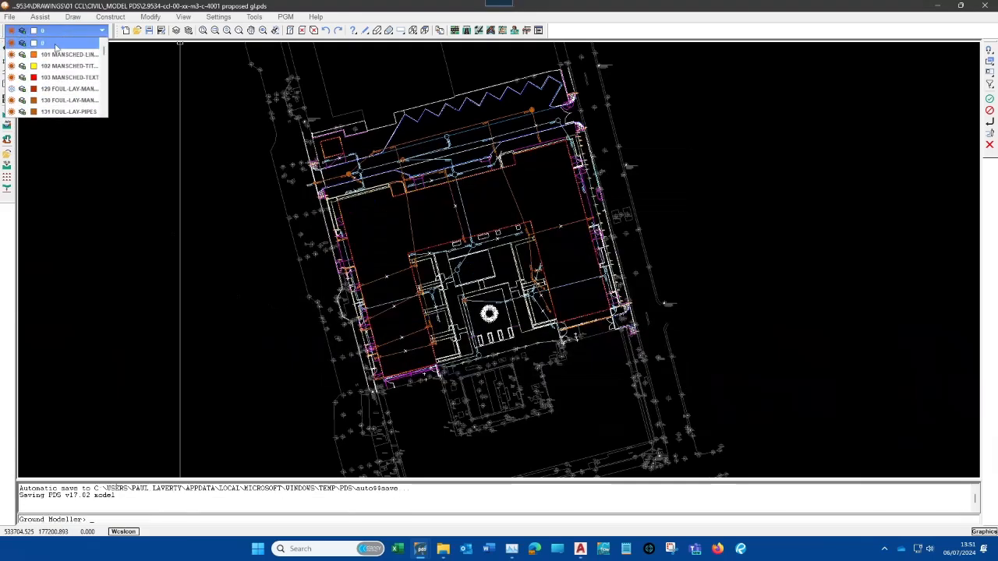
{"action": "left_click", "coordinate": [140, 169]}
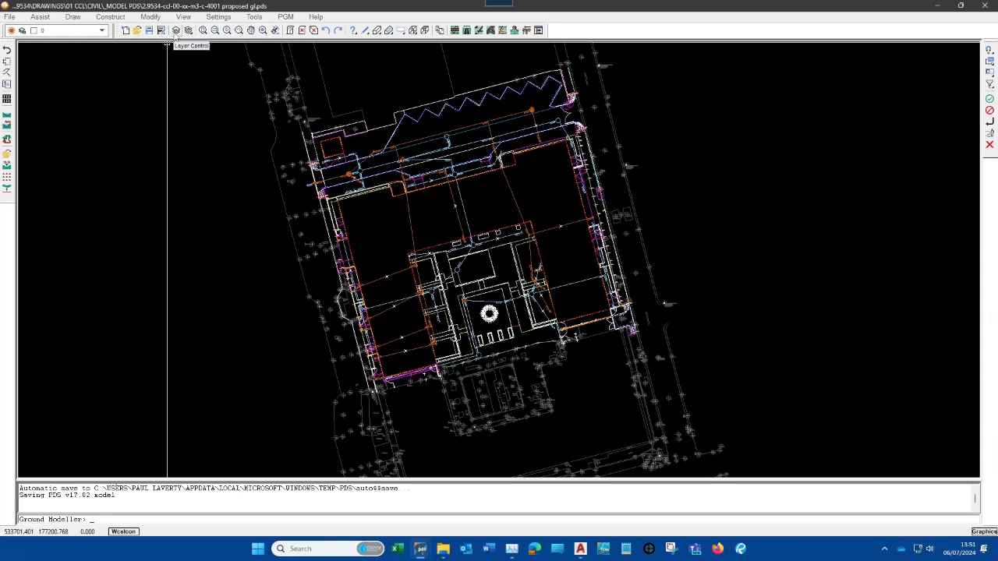
{"action": "left_click", "coordinate": [83, 31]}
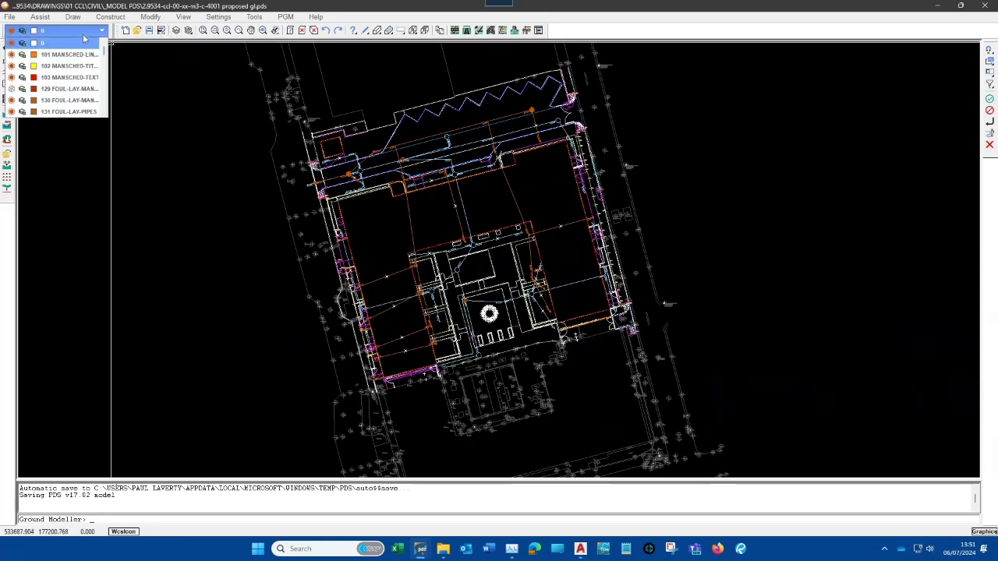
{"action": "left_click", "coordinate": [133, 122]}
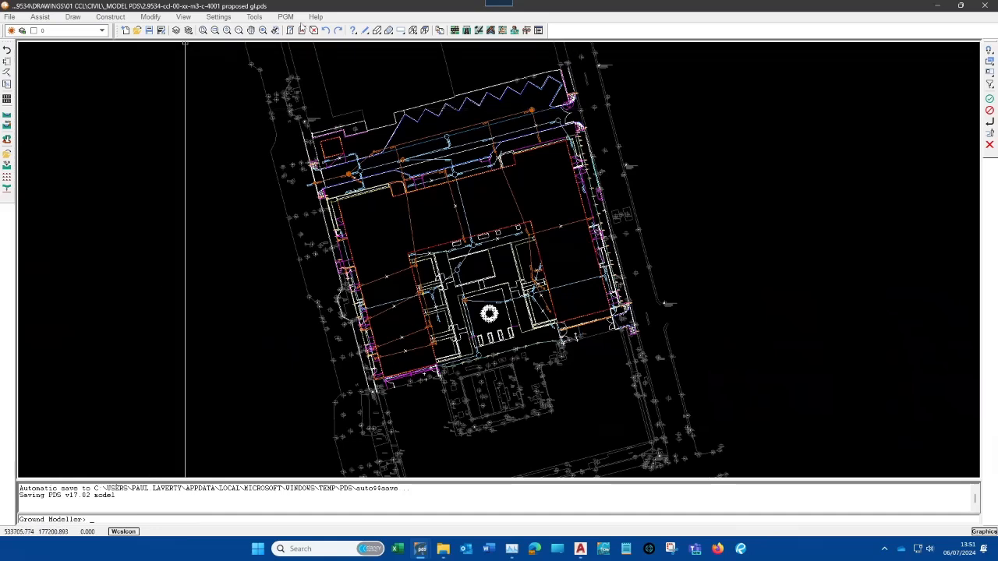
Look over the layer setting commands and the matching set of layer tools, and return to the standard tools
{"action": "left_click", "coordinate": [220, 17]}
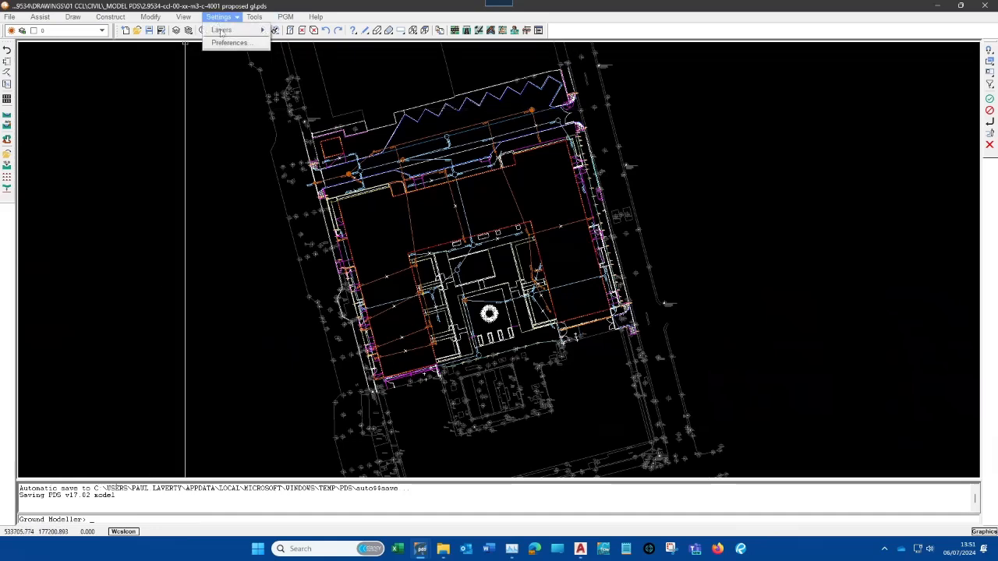
{"action": "mouse_move", "coordinate": [226, 30]}
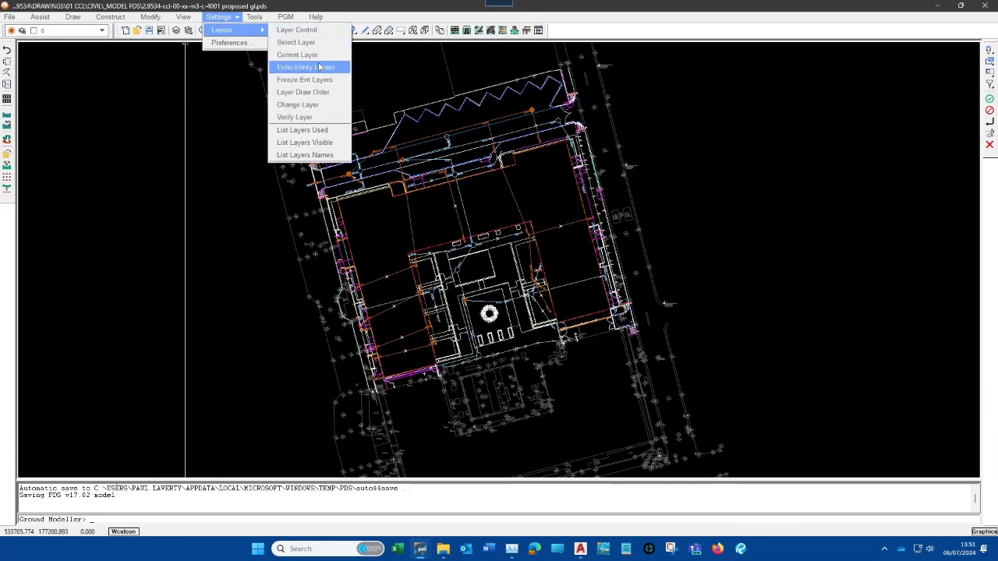
{"action": "left_click", "coordinate": [188, 32]}
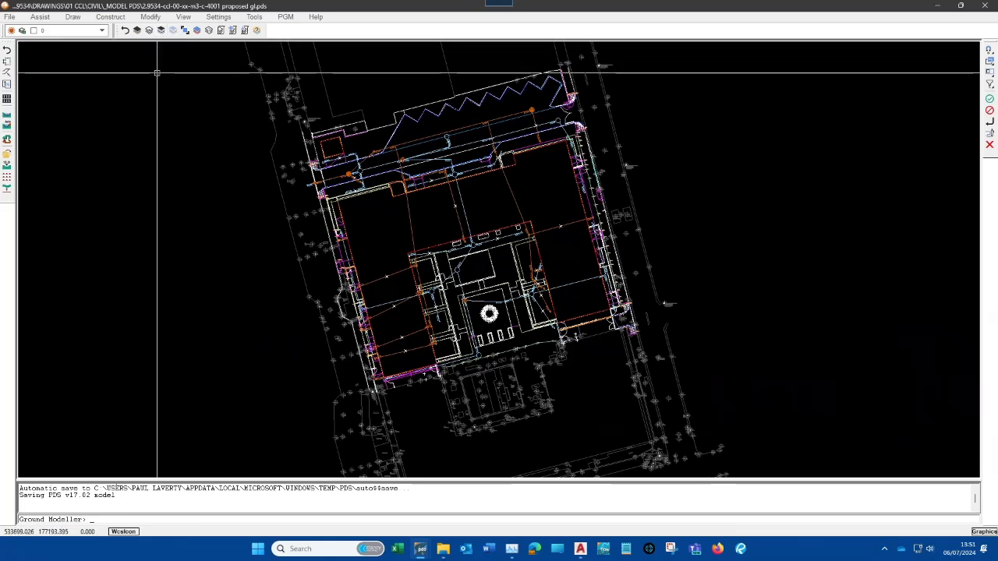
{"action": "left_click", "coordinate": [125, 31]}
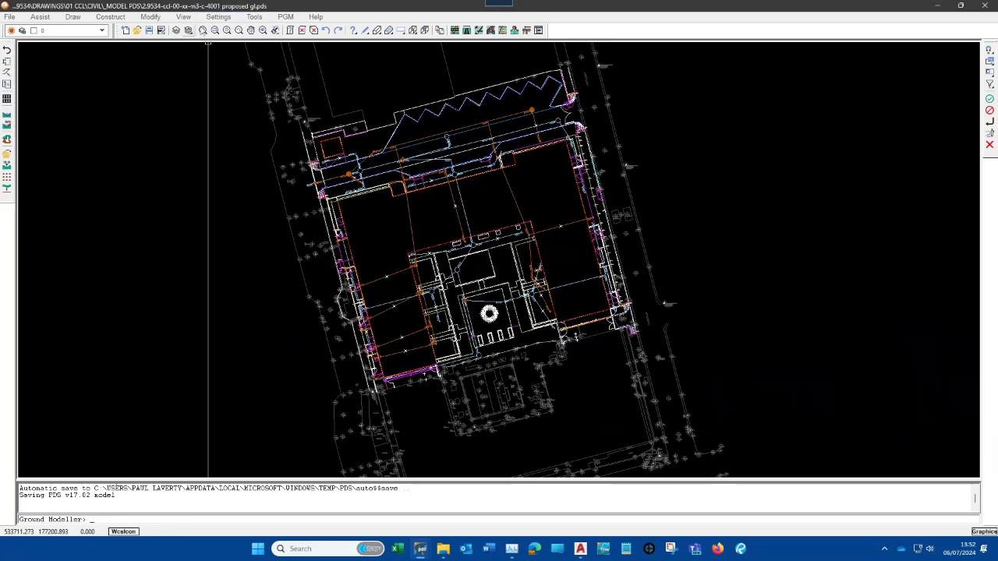
Review the Work Space, Profiles, Blocks and Screen Settings preferences, and cancel the dialog
{"action": "left_click", "coordinate": [218, 17]}
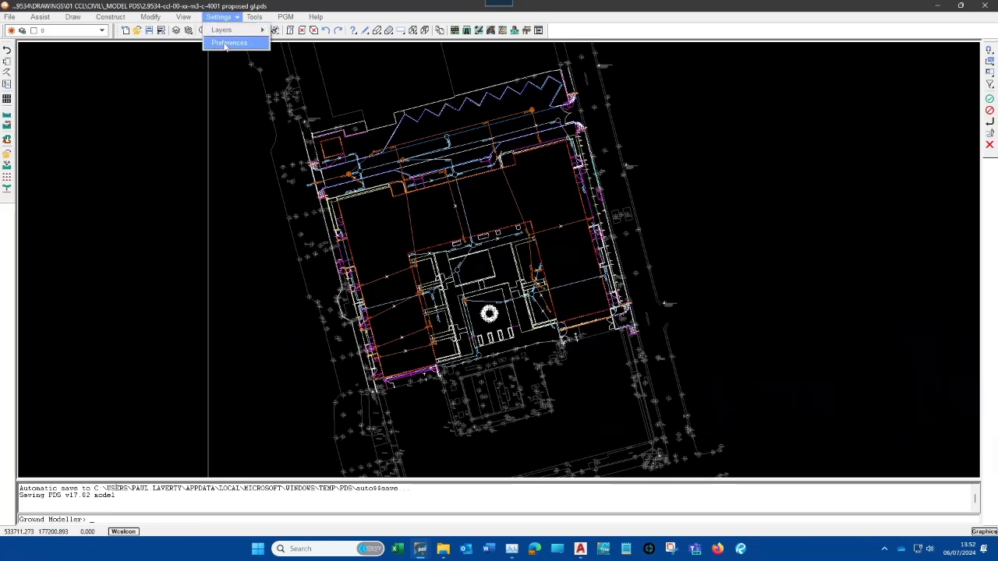
{"action": "left_click", "coordinate": [225, 44]}
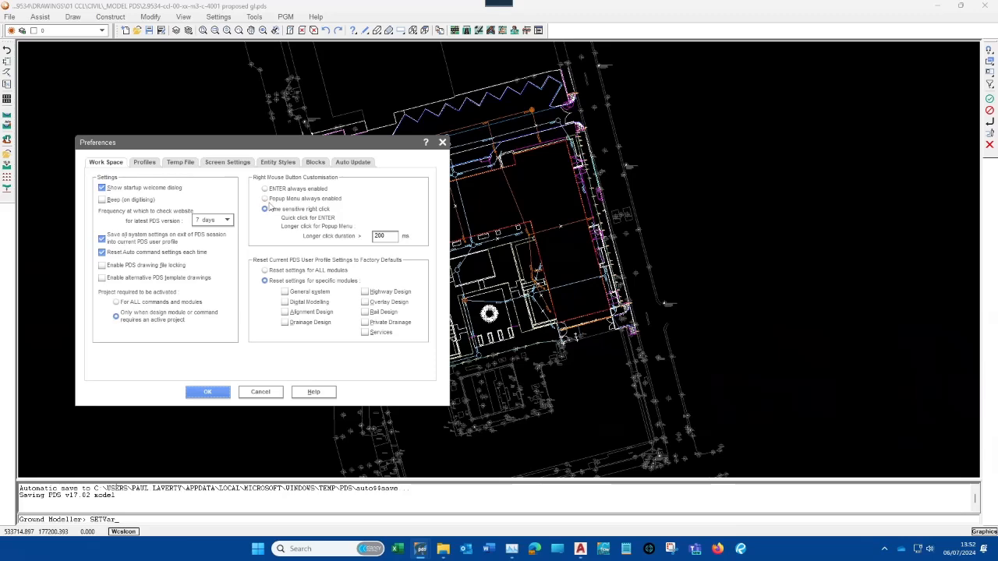
{"action": "left_click", "coordinate": [151, 164]}
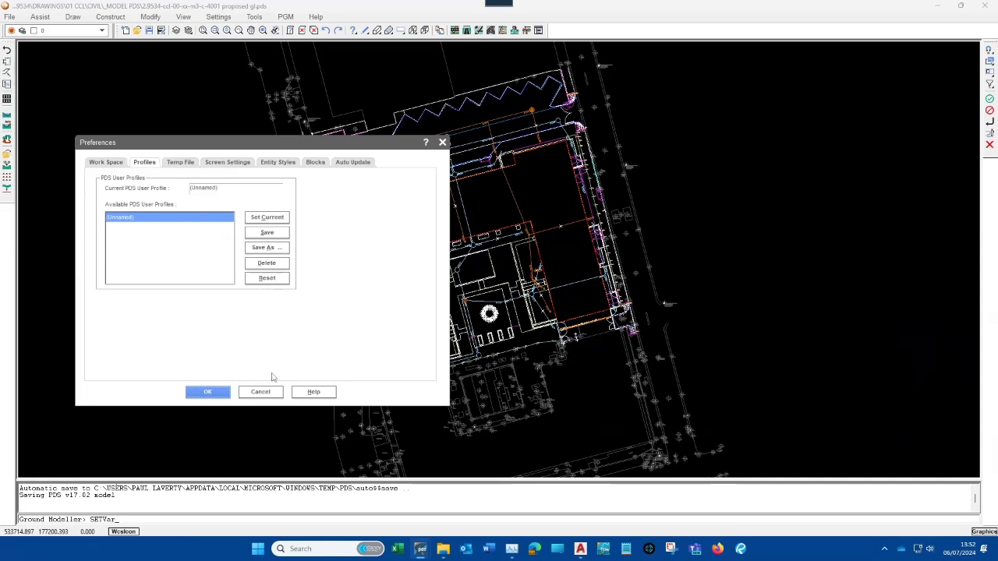
{"action": "left_click", "coordinate": [316, 165]}
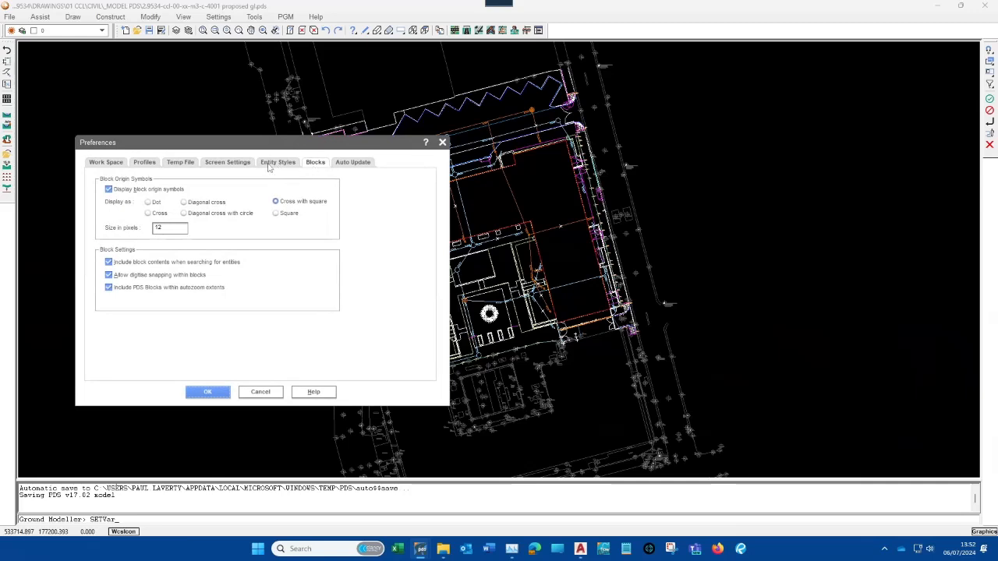
{"action": "left_click", "coordinate": [232, 162]}
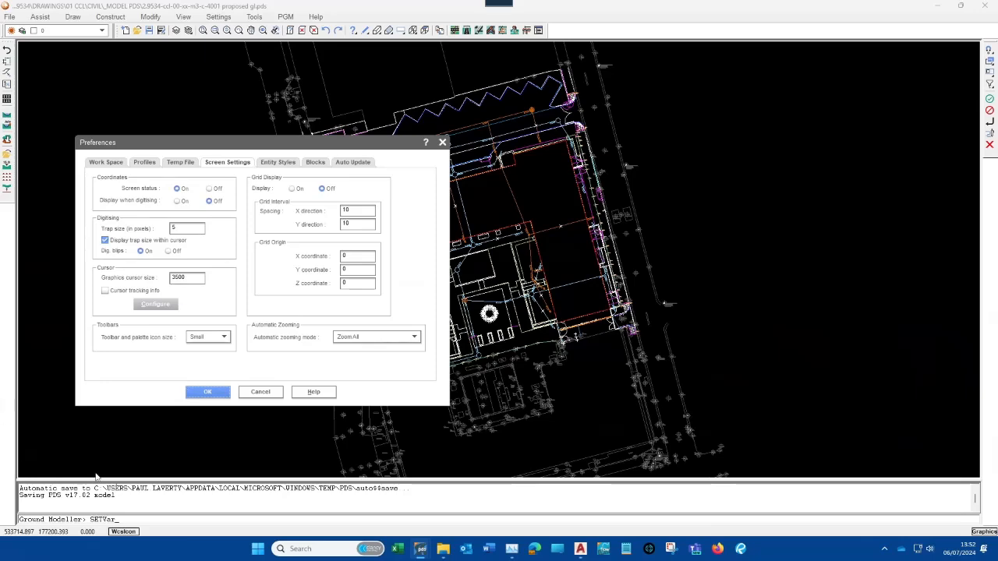
{"action": "left_click", "coordinate": [260, 394]}
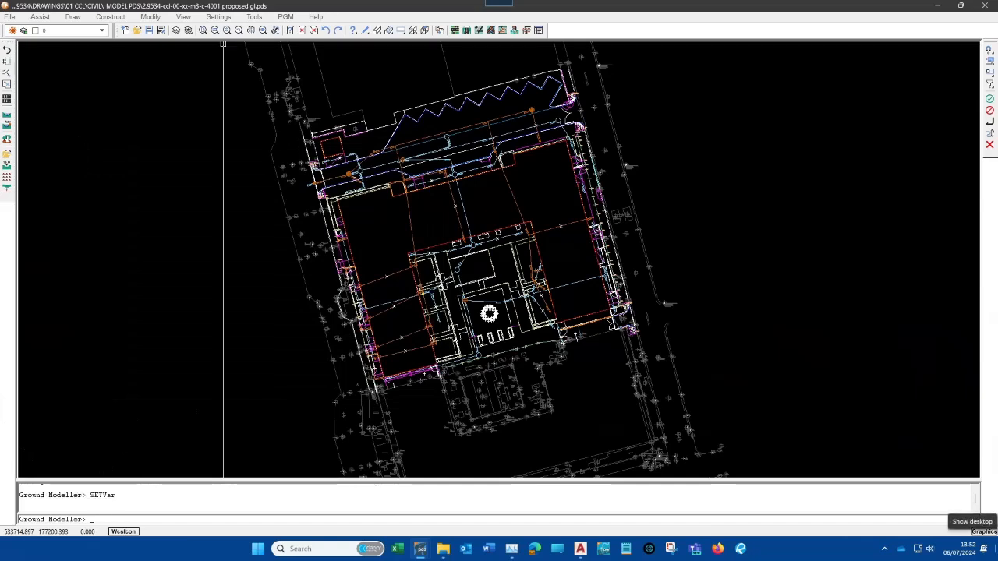
Look over the PGM and Tools commands, and view the Plot Drawing plotting device options before cancelling
{"action": "left_click", "coordinate": [255, 17]}
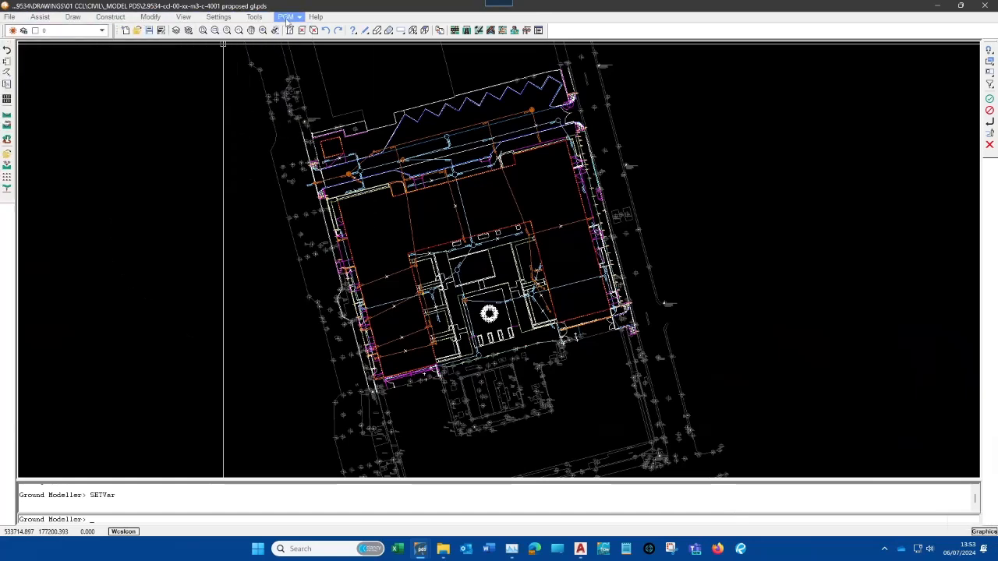
{"action": "left_click", "coordinate": [288, 18]}
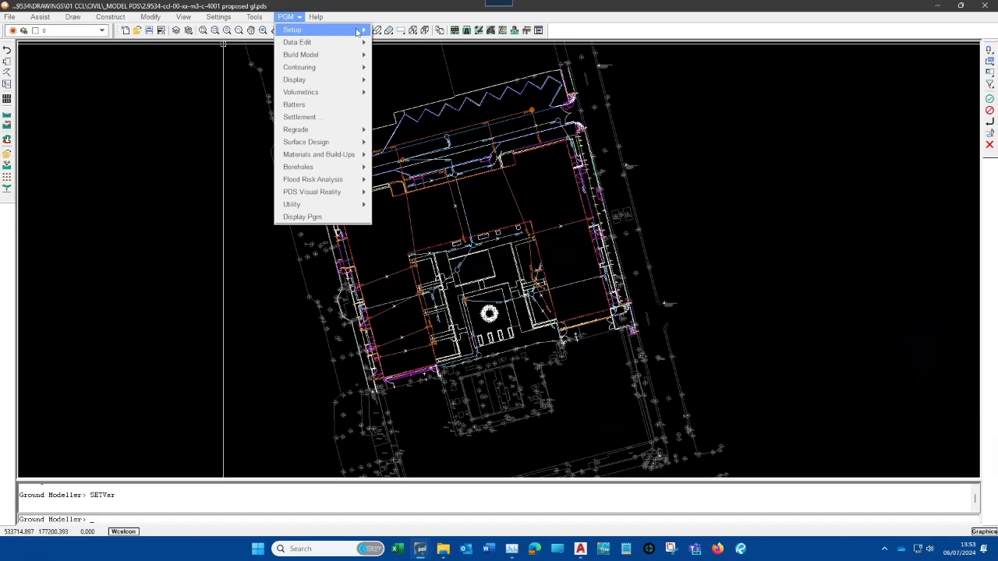
{"action": "mouse_move", "coordinate": [309, 24]}
{"action": "mouse_move", "coordinate": [258, 23]}
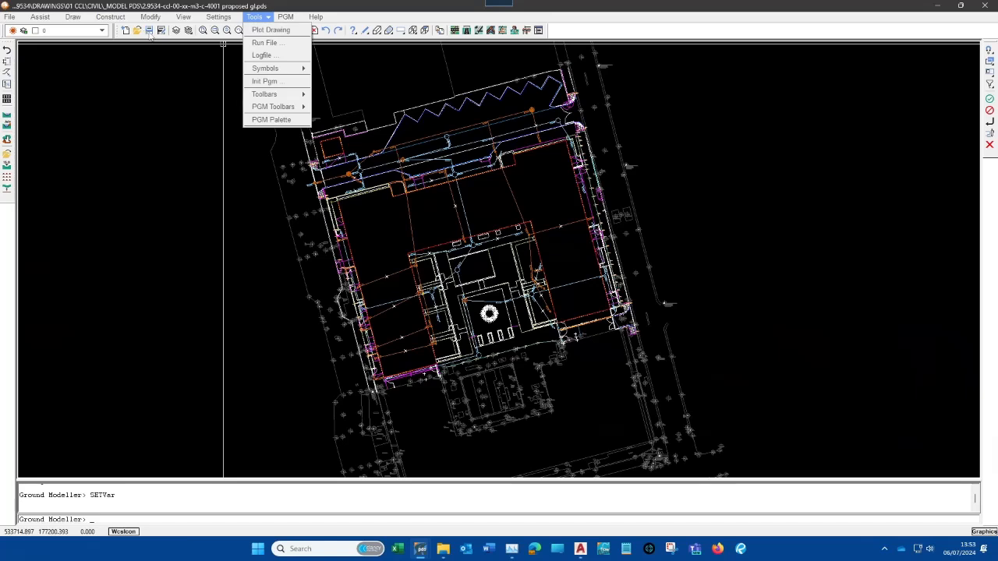
{"action": "left_click", "coordinate": [263, 30]}
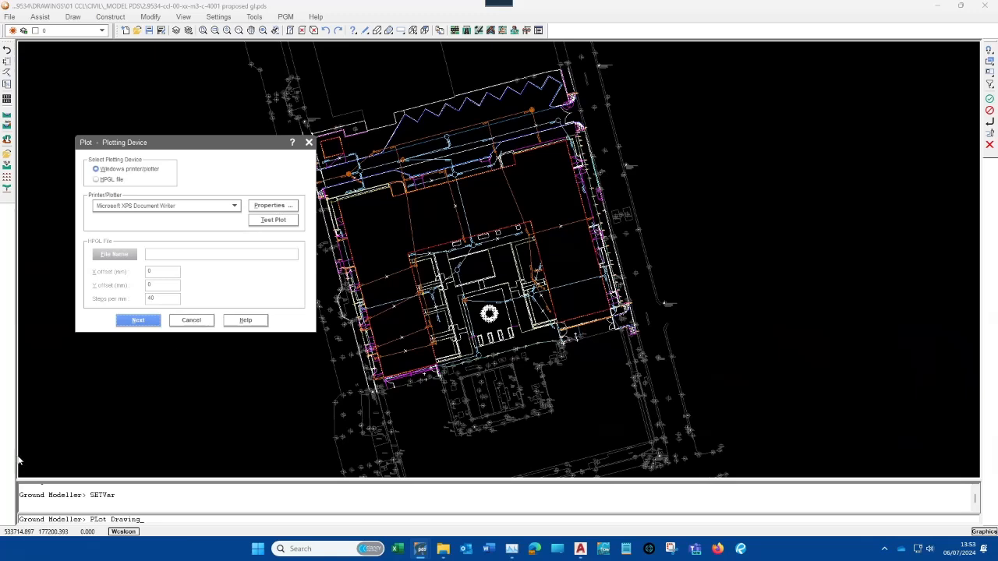
{"action": "left_click", "coordinate": [191, 320]}
View the Use Logfile settings and cancel the dialog
{"action": "left_click", "coordinate": [290, 17]}
{"action": "mouse_move", "coordinate": [254, 17]}
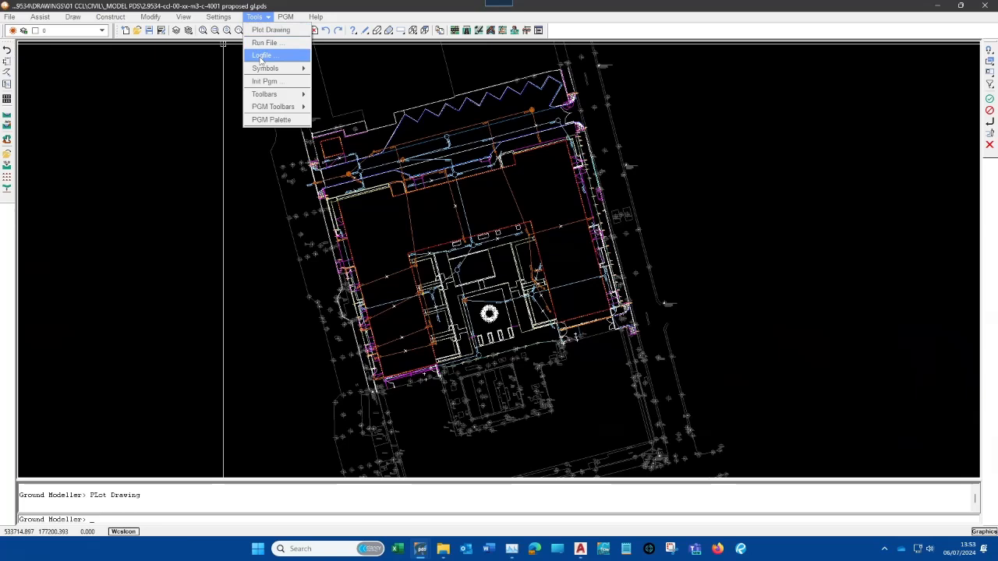
{"action": "left_click", "coordinate": [262, 55]}
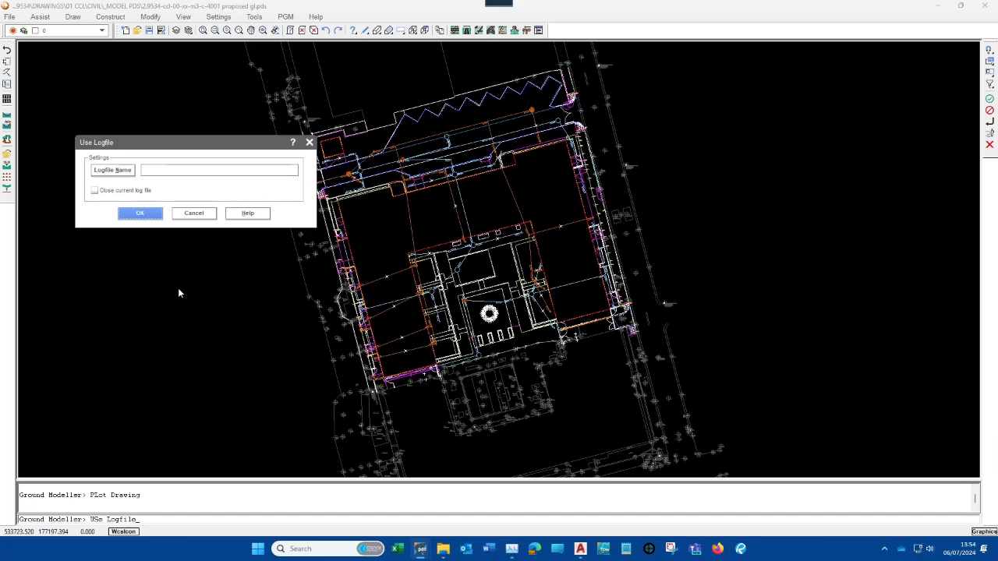
{"action": "left_click", "coordinate": [194, 213]}
Look over the Symbols entry and run Init Pgm to bring up the full PGM tool palette
{"action": "left_click", "coordinate": [292, 17]}
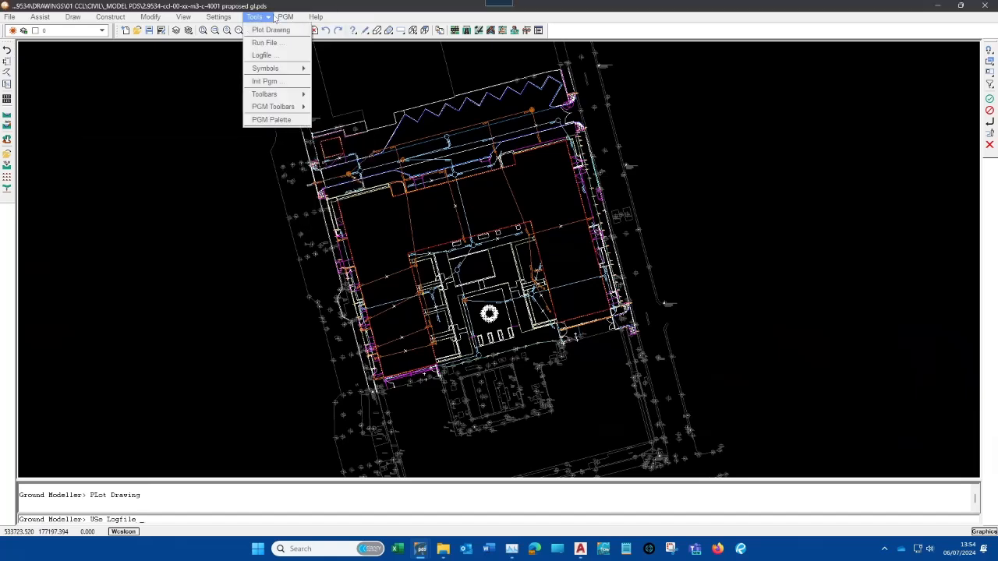
{"action": "mouse_move", "coordinate": [271, 70]}
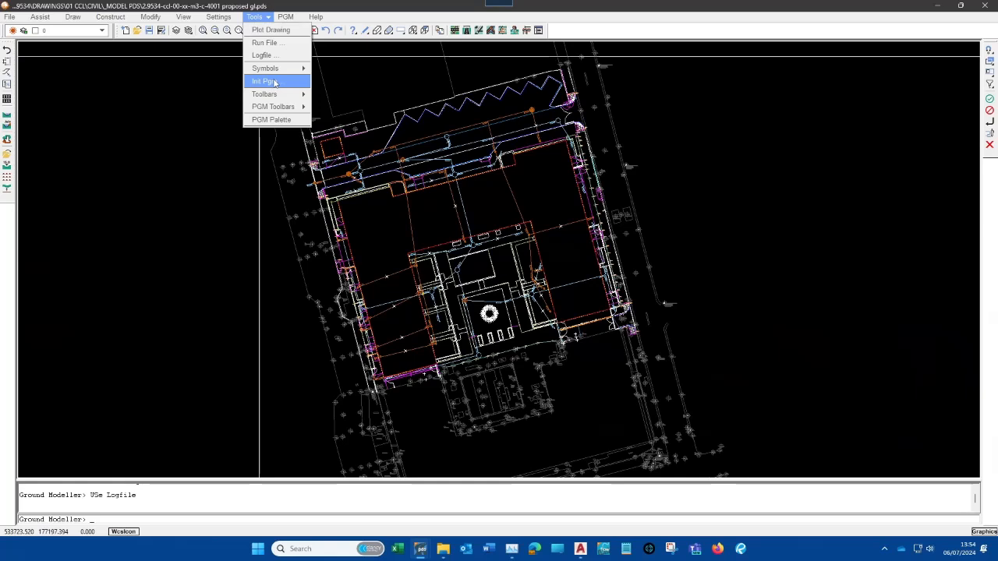
{"action": "left_click", "coordinate": [275, 83]}
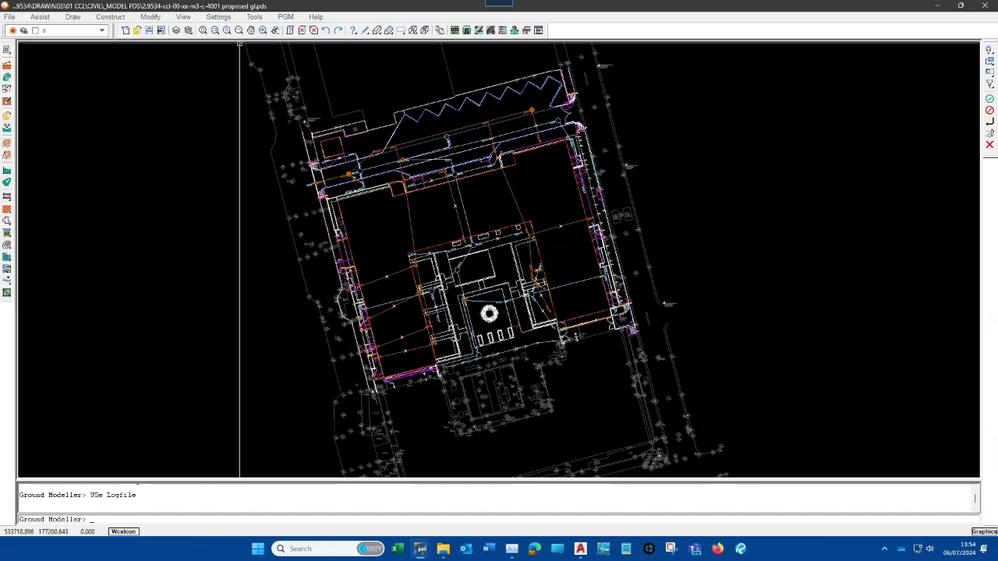
Display the Standard toolbar, view the Assist tools from it, and return to the Standard set
{"action": "left_click", "coordinate": [260, 18]}
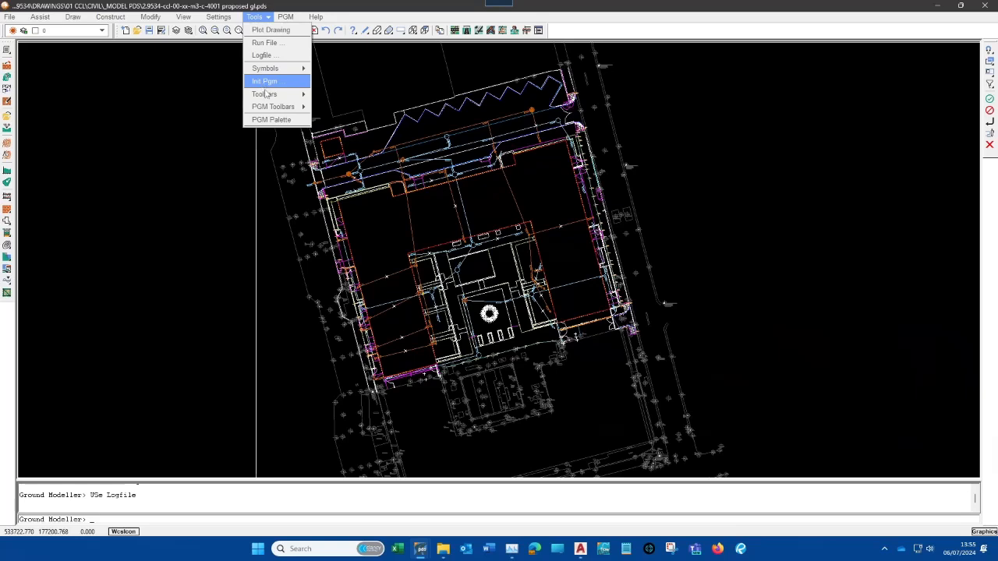
{"action": "mouse_move", "coordinate": [269, 94]}
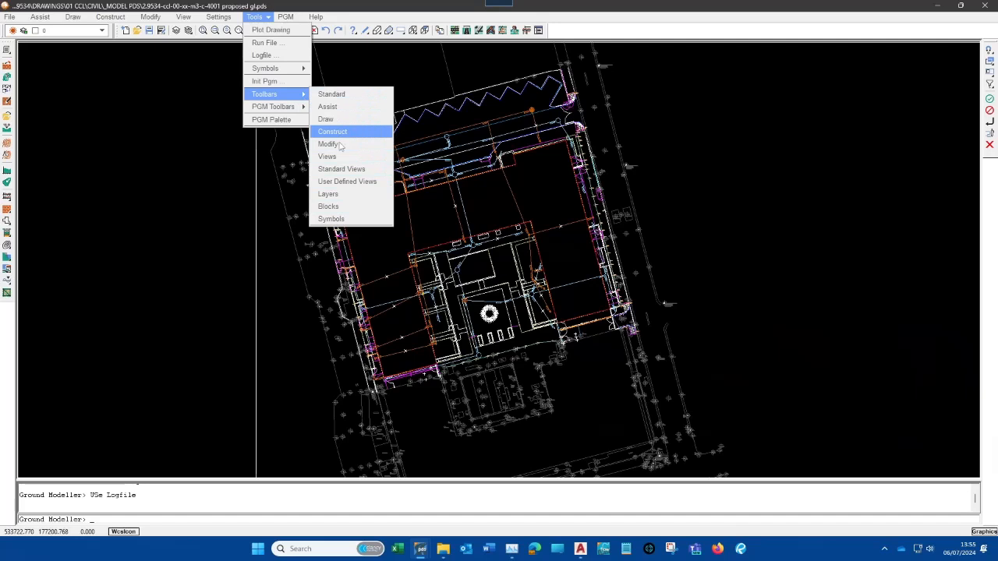
{"action": "left_click", "coordinate": [331, 95]}
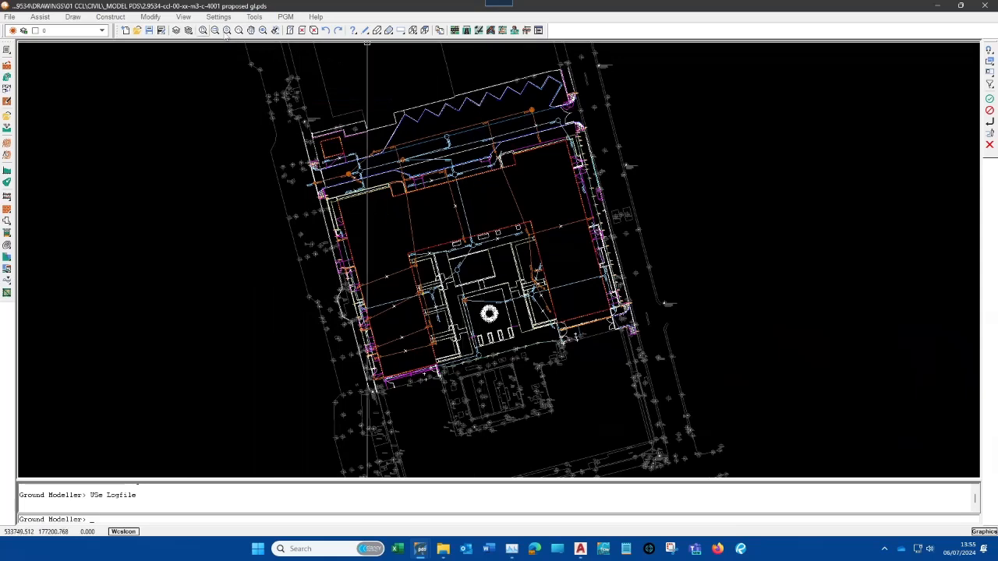
{"action": "left_click", "coordinate": [353, 32]}
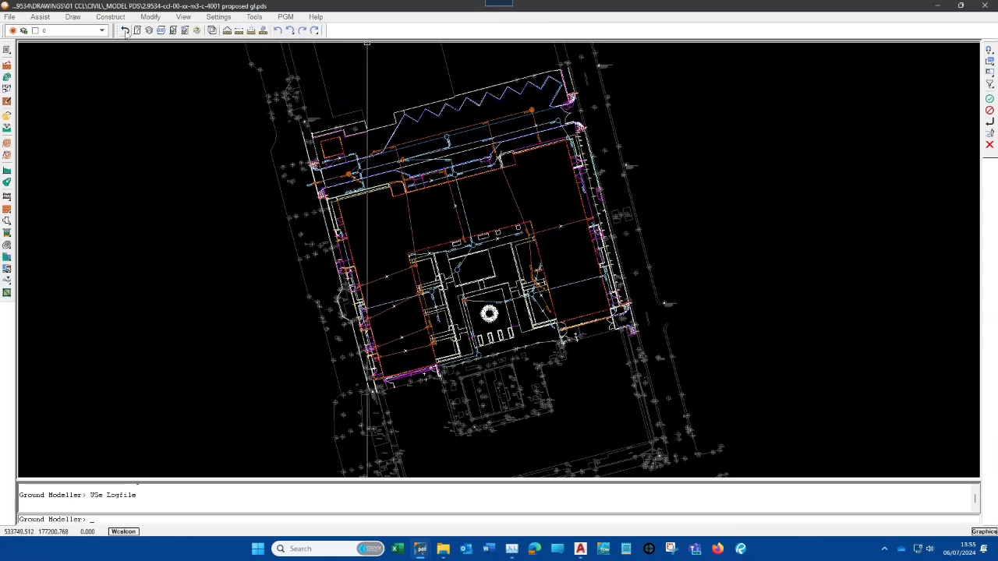
{"action": "left_click", "coordinate": [124, 29]}
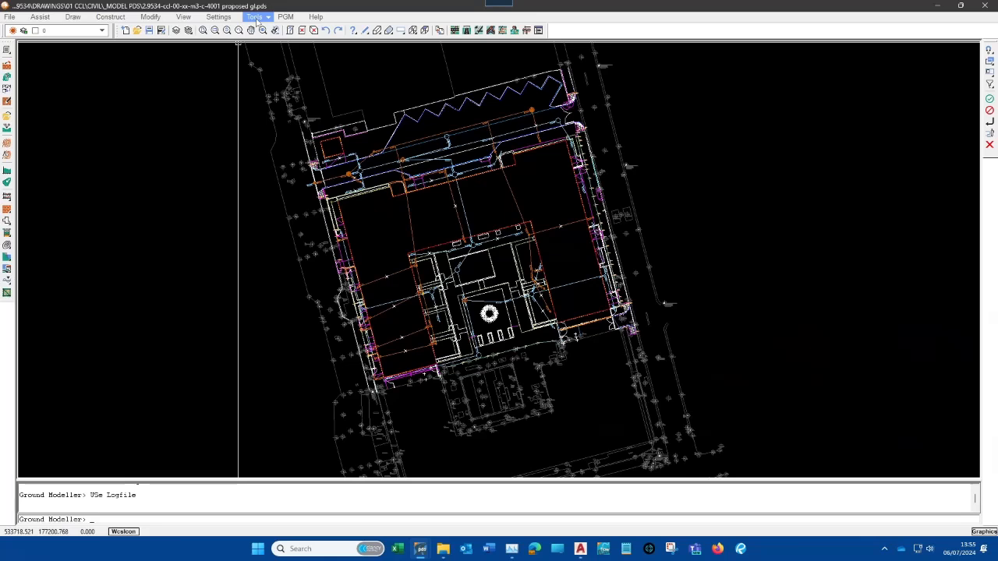
Display the Assist toolbar and replace it with the Draw toolbar
{"action": "left_click", "coordinate": [258, 18]}
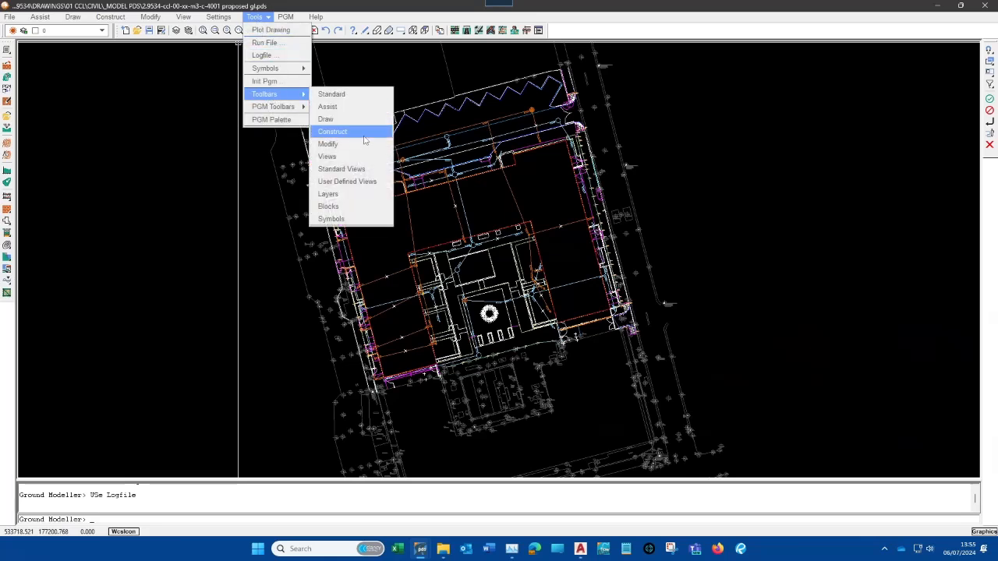
{"action": "left_click", "coordinate": [327, 106]}
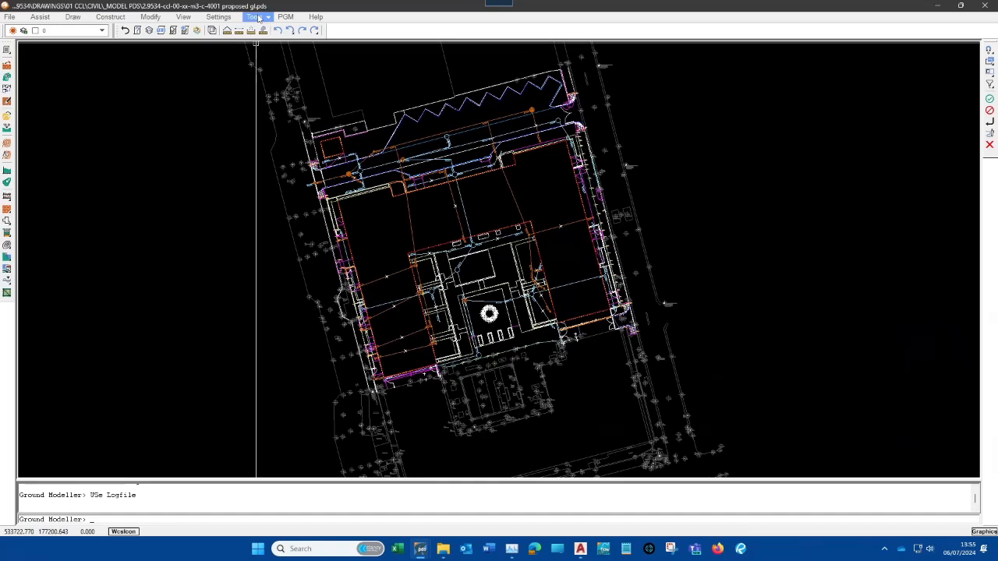
{"action": "left_click", "coordinate": [259, 17]}
{"action": "mouse_move", "coordinate": [267, 96]}
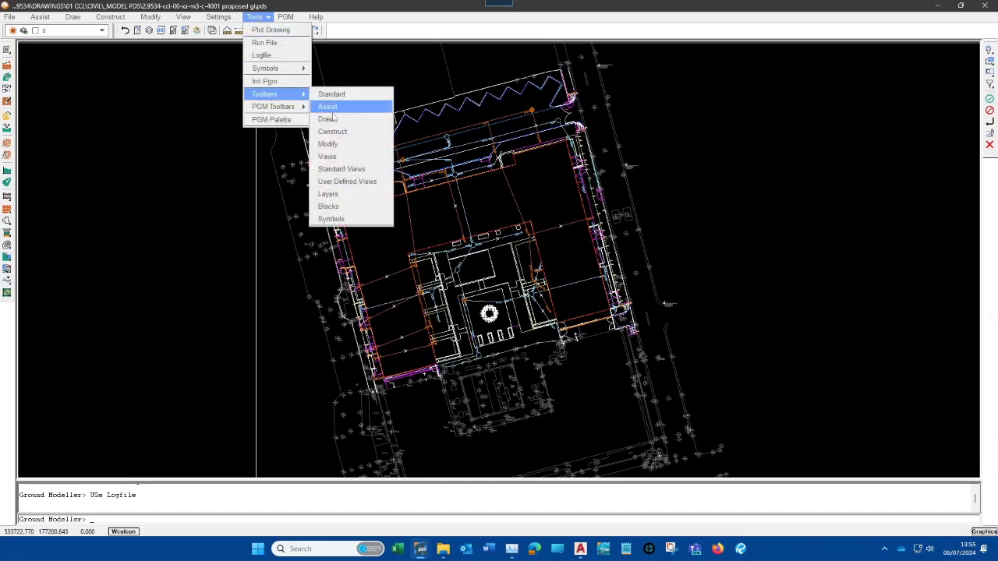
{"action": "left_click", "coordinate": [336, 117]}
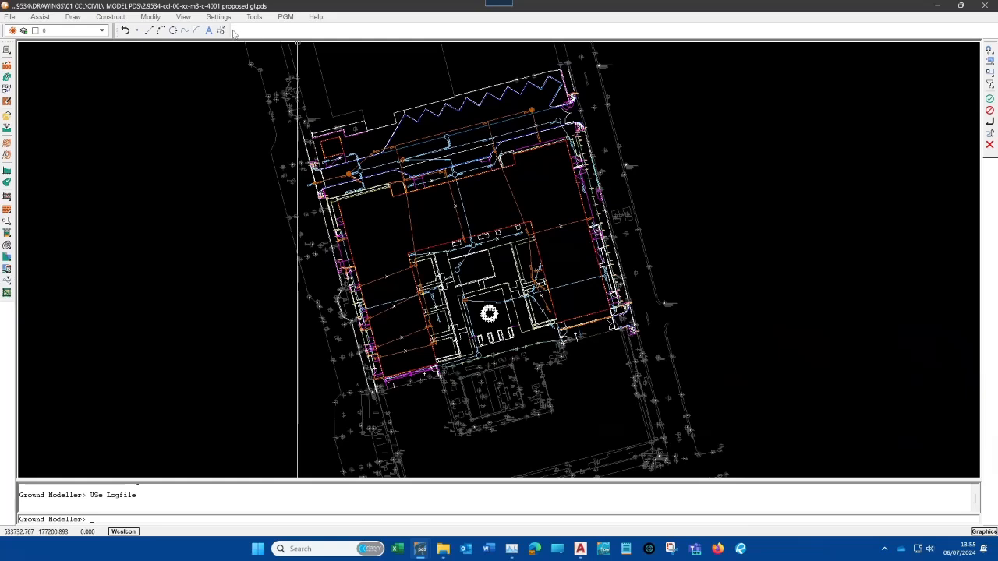
Look over the available PGM toolbars and display the PGM Options toolbar
{"action": "left_click", "coordinate": [257, 18]}
{"action": "mouse_move", "coordinate": [260, 107]}
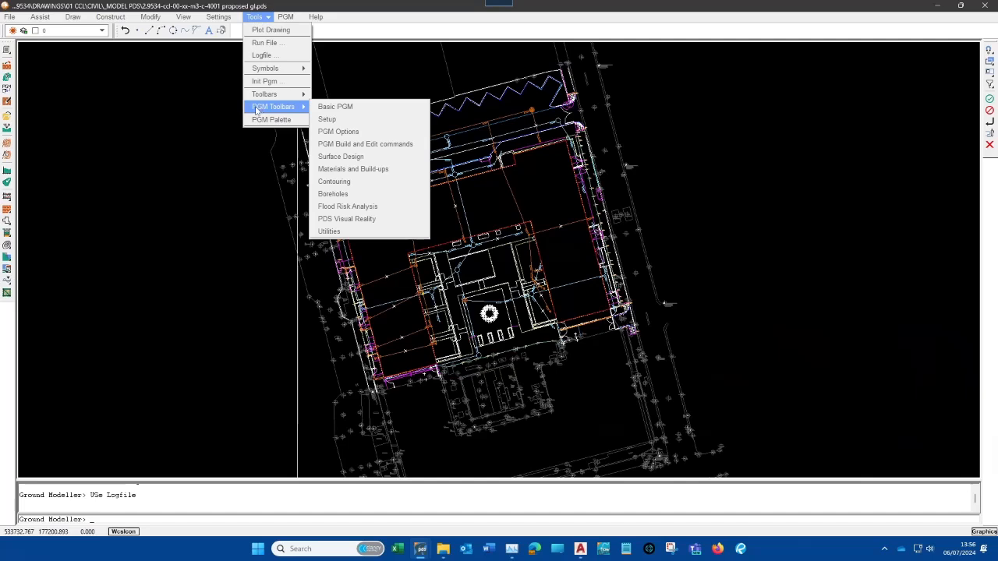
{"action": "mouse_move", "coordinate": [287, 20]}
{"action": "mouse_move", "coordinate": [255, 16]}
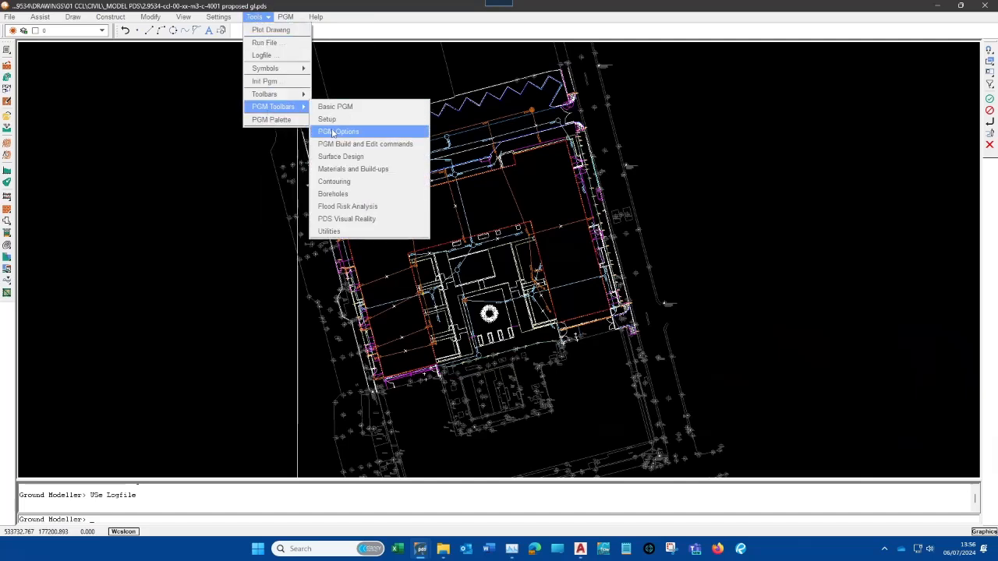
{"action": "left_click", "coordinate": [335, 131]}
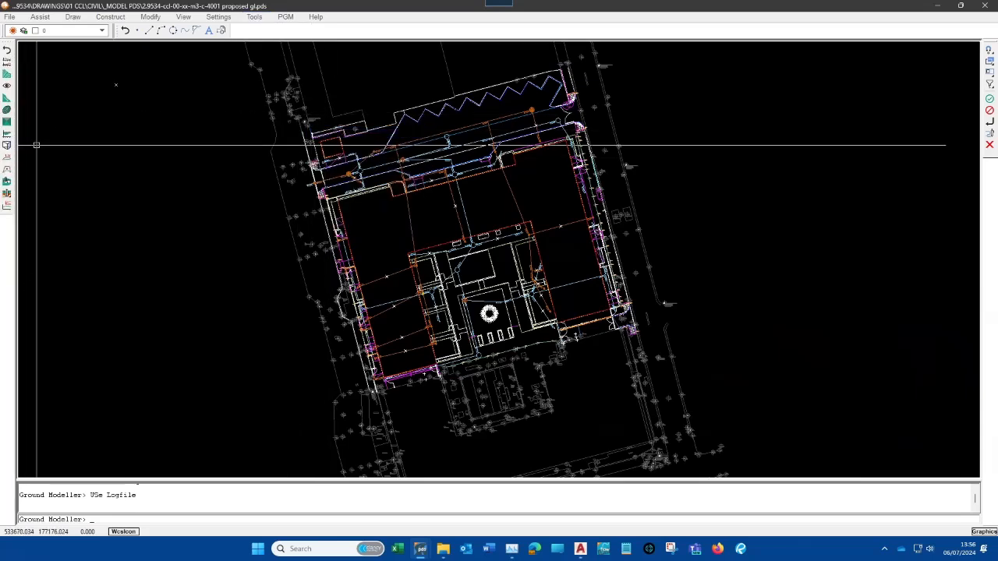
View the Boreholes toolbar and return to the Basic PGM toolbar
{"action": "left_click", "coordinate": [254, 16]}
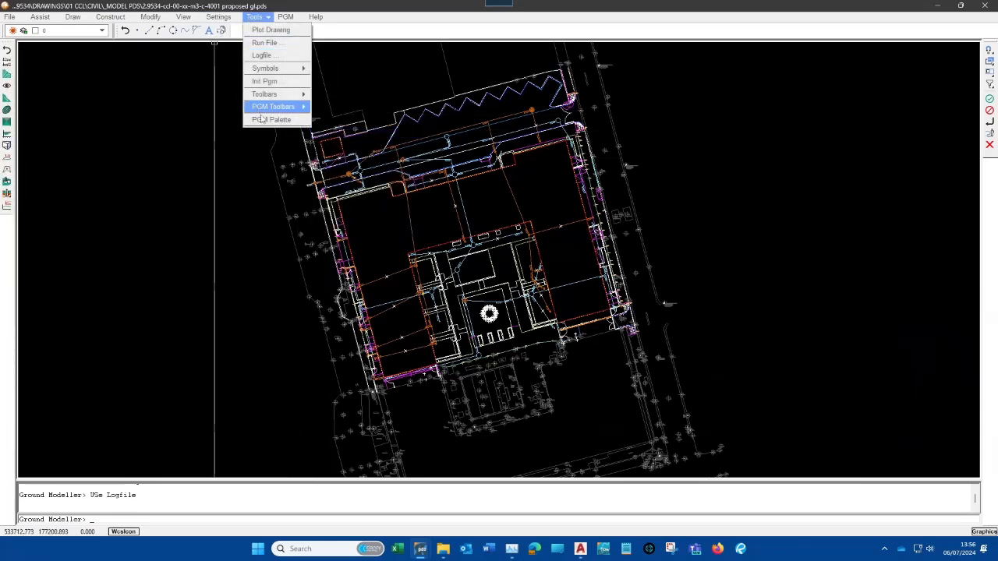
{"action": "mouse_move", "coordinate": [273, 107]}
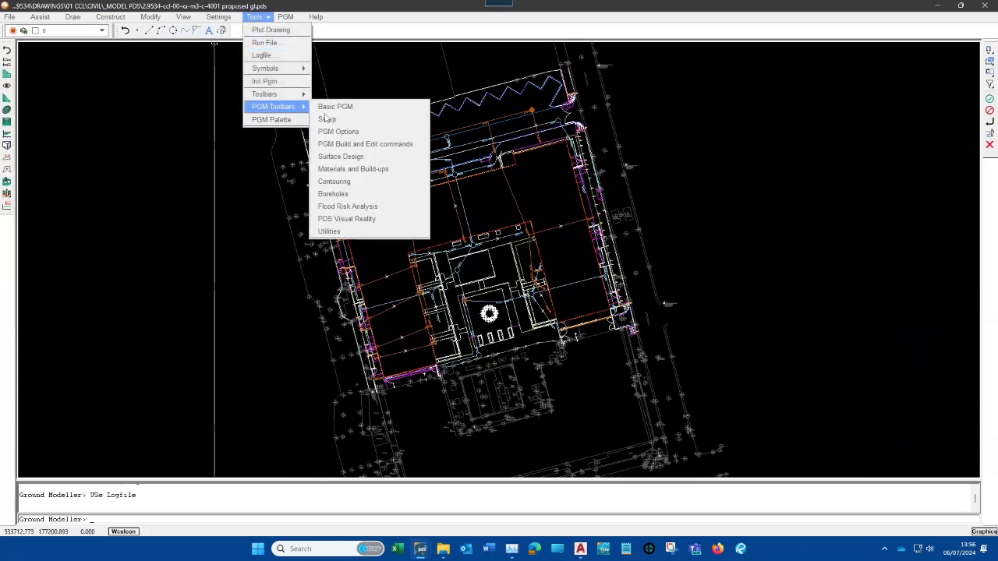
{"action": "left_click", "coordinate": [332, 194]}
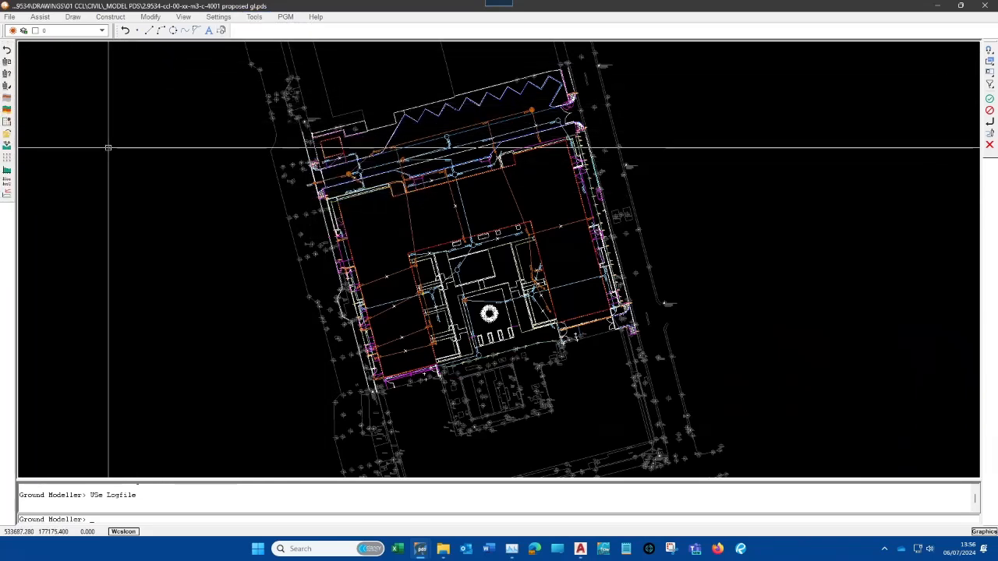
{"action": "left_click", "coordinate": [254, 16]}
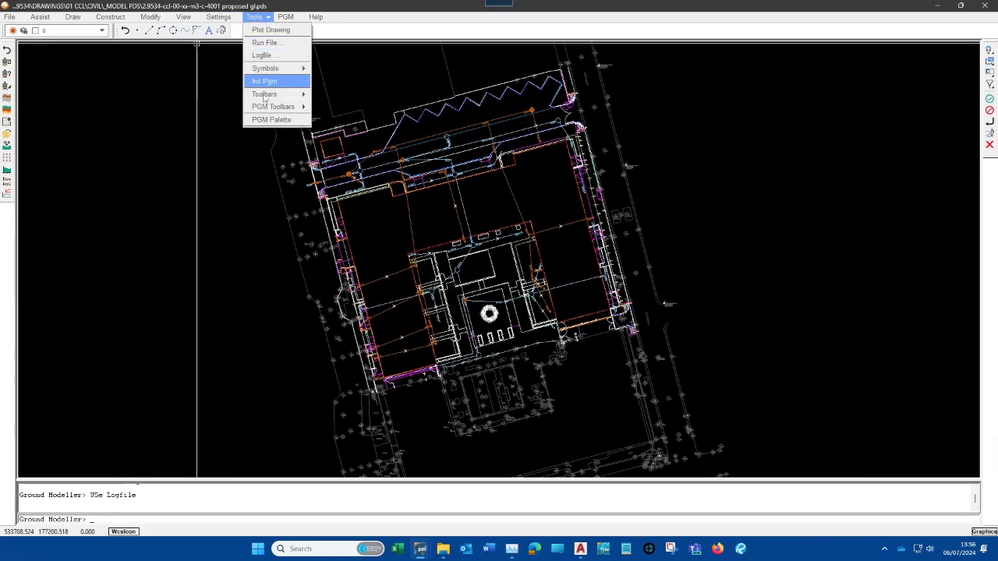
{"action": "mouse_move", "coordinate": [273, 106]}
{"action": "left_click", "coordinate": [330, 106]}
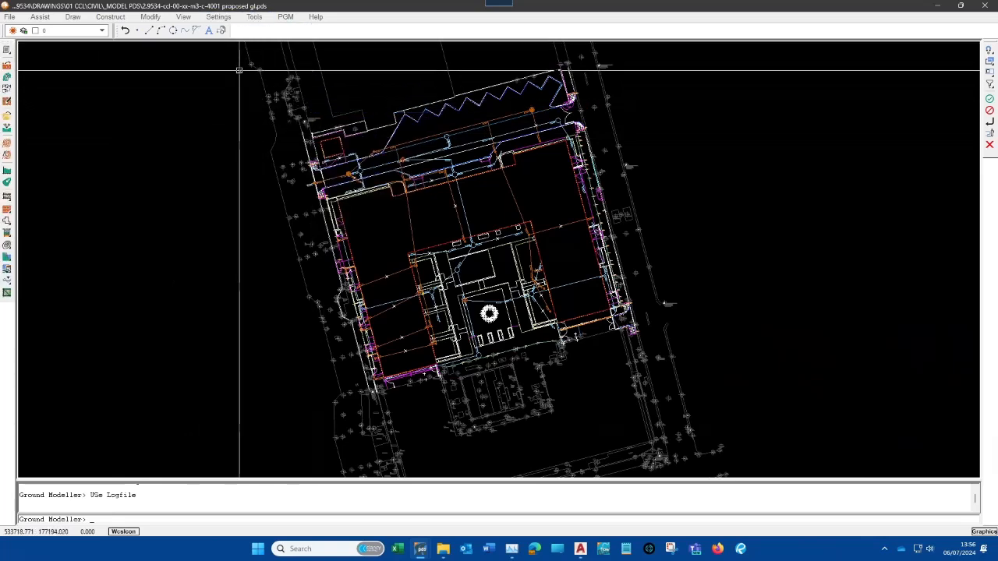
Replace the Draw toolbar with the Standard toolbar
{"action": "left_click", "coordinate": [260, 17]}
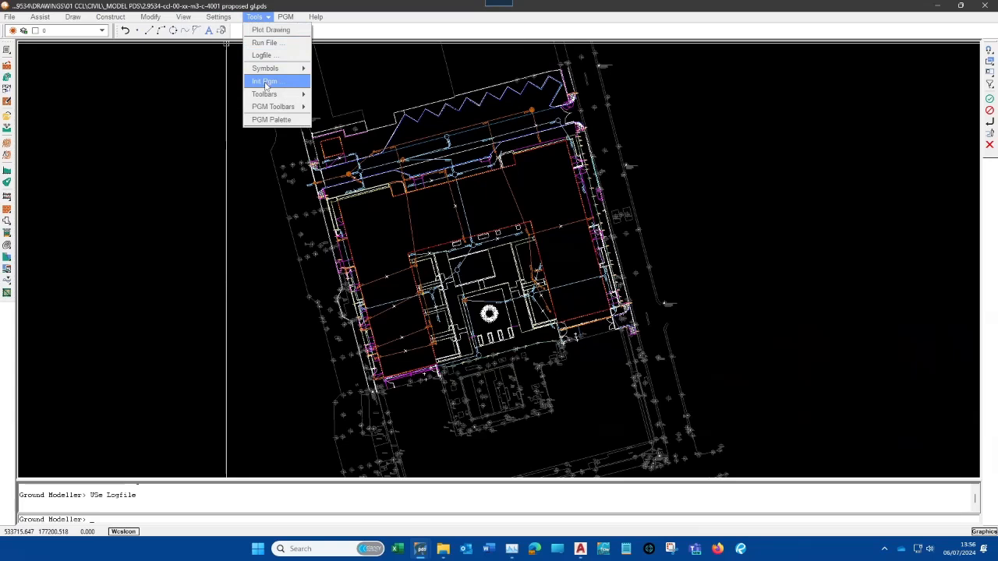
{"action": "mouse_move", "coordinate": [267, 95]}
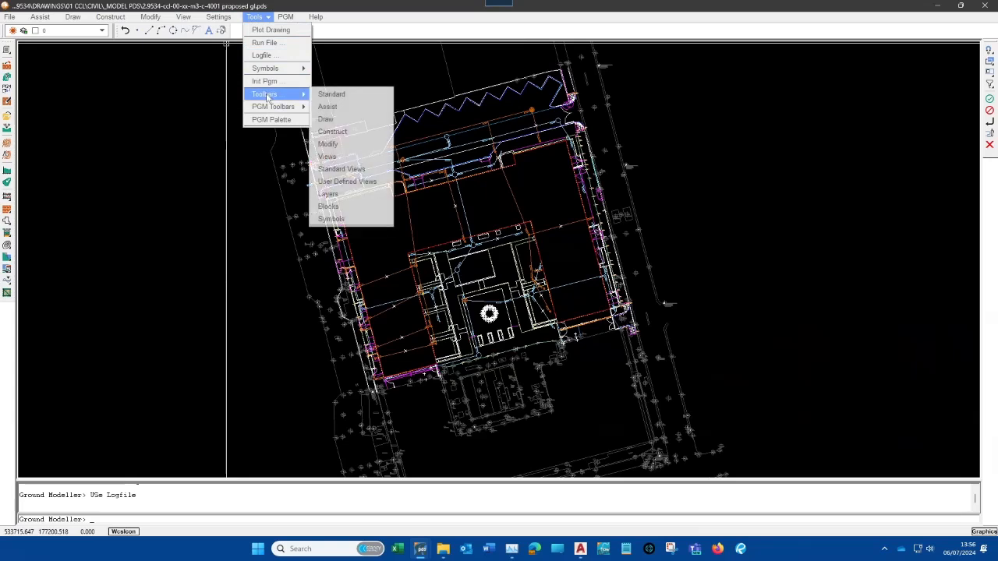
{"action": "left_click", "coordinate": [319, 95]}
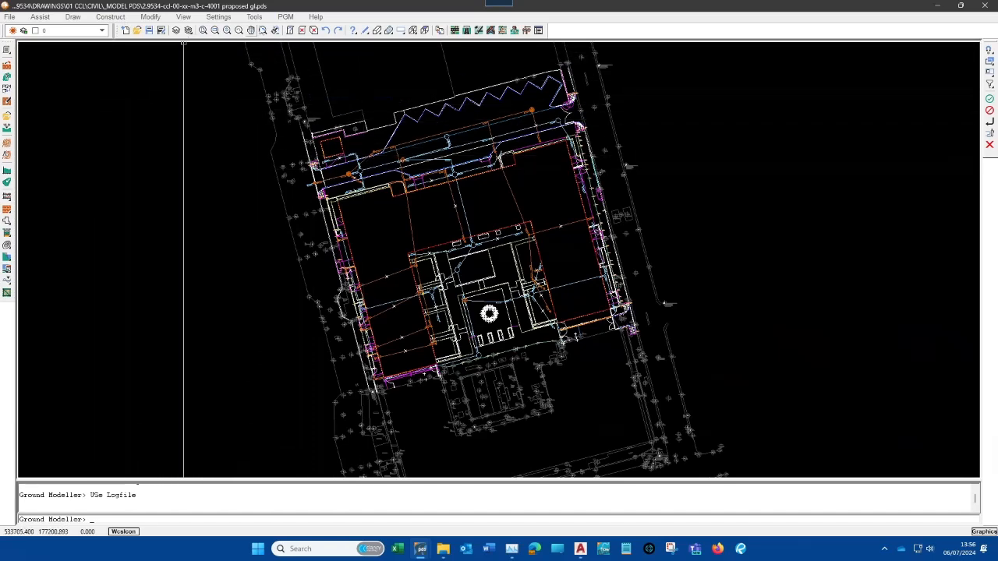
Display the PGM Palette and examine its command groups, including Commands, Options, Build, Build-ups, Contour and Flood Risk Analysis
{"action": "left_click", "coordinate": [262, 17]}
{"action": "mouse_move", "coordinate": [265, 95]}
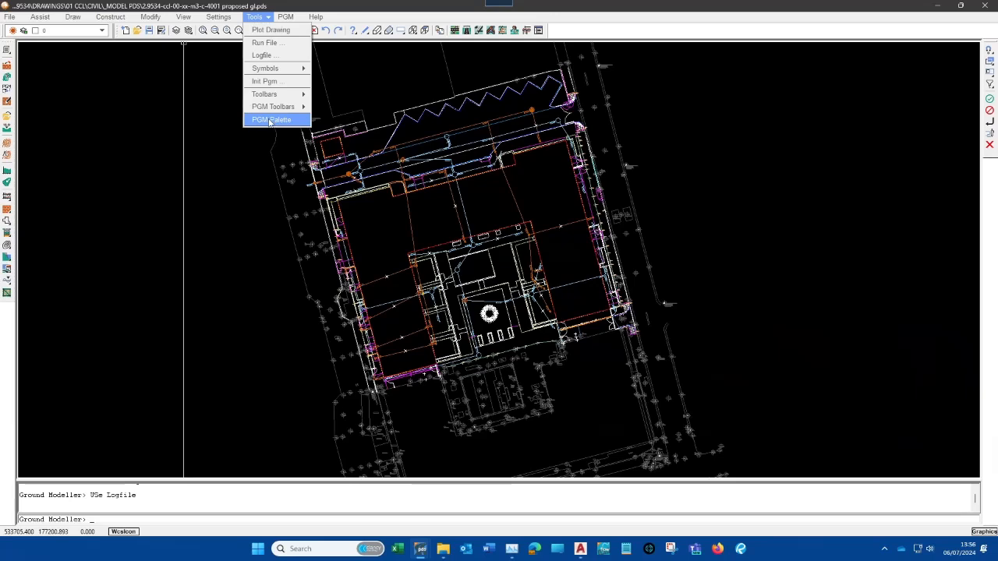
{"action": "left_click", "coordinate": [270, 120]}
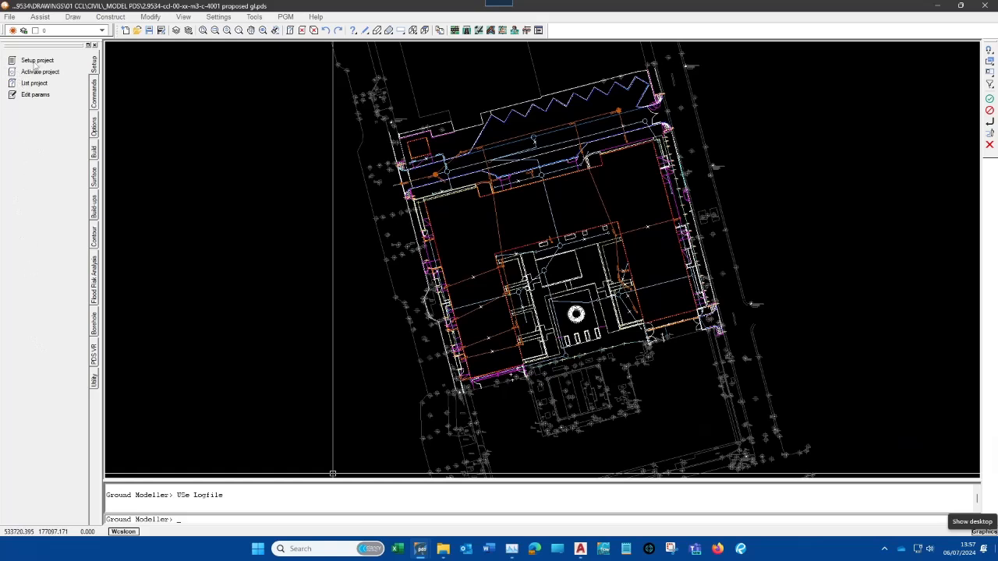
{"action": "left_click", "coordinate": [95, 102]}
{"action": "left_click", "coordinate": [94, 126]}
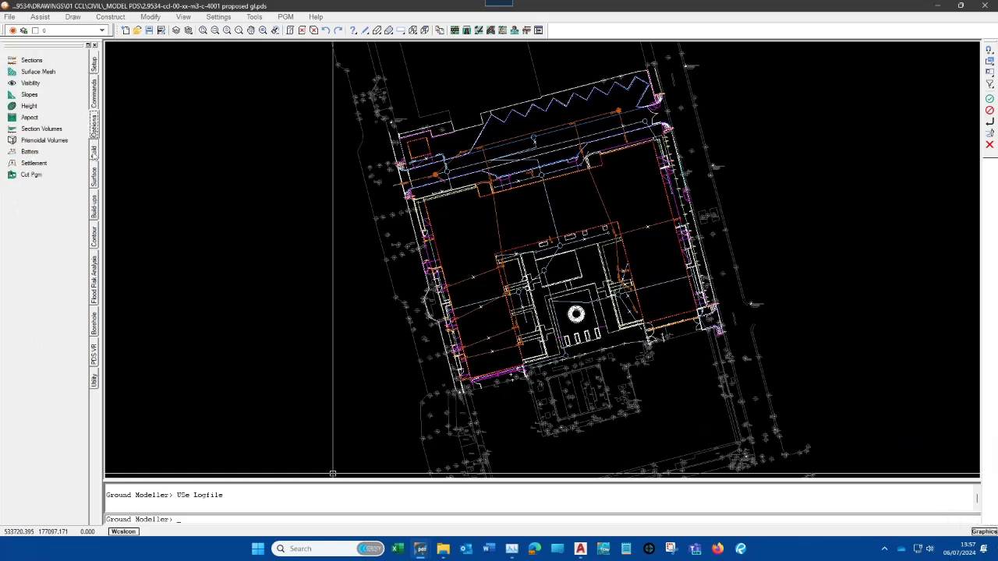
{"action": "left_click", "coordinate": [95, 153]}
{"action": "left_click", "coordinate": [94, 207]}
{"action": "left_click", "coordinate": [94, 235]}
{"action": "left_click", "coordinate": [96, 273]}
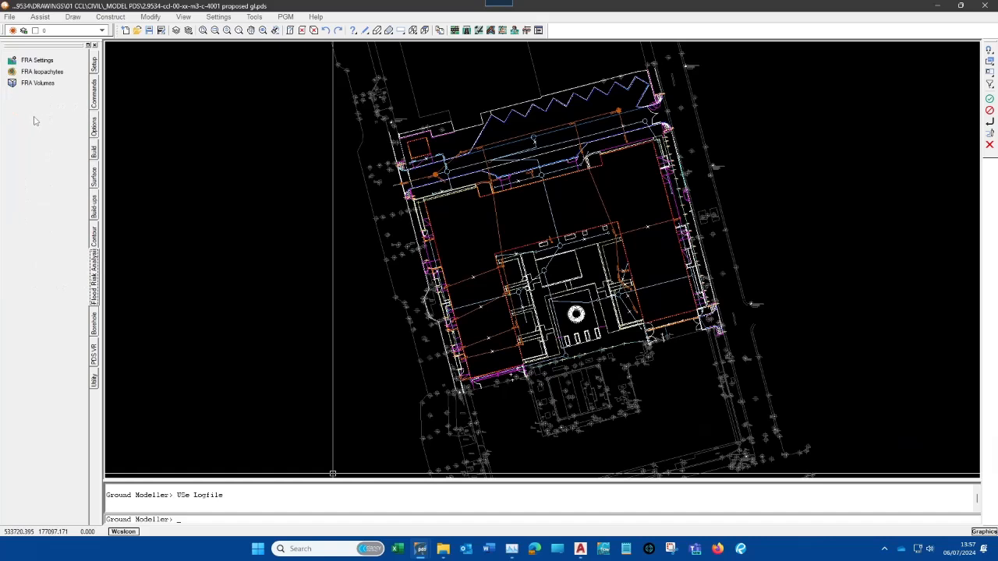
Replace the PGM Palette with the Basic PGM toolbar
{"action": "left_click", "coordinate": [286, 16]}
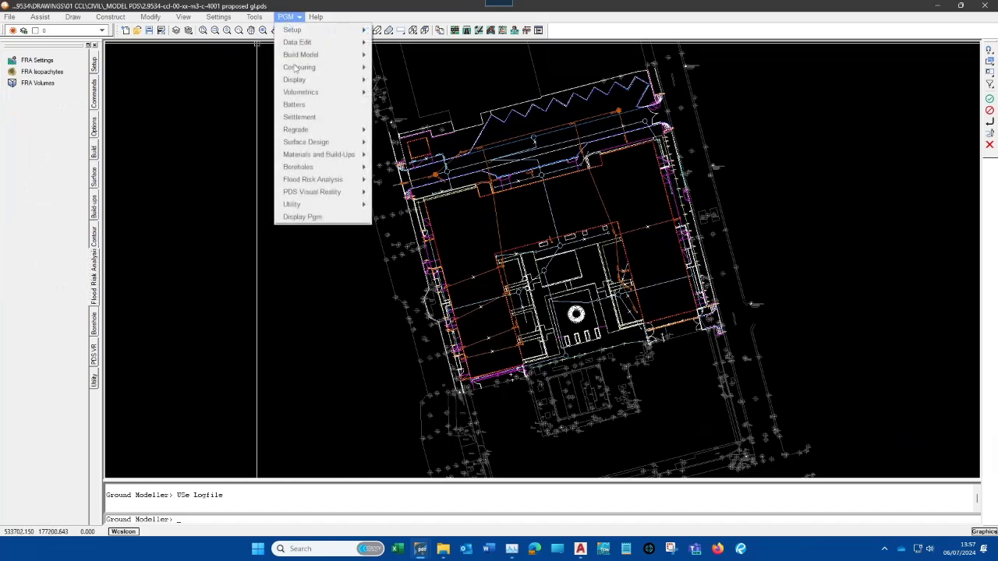
{"action": "left_click", "coordinate": [257, 17]}
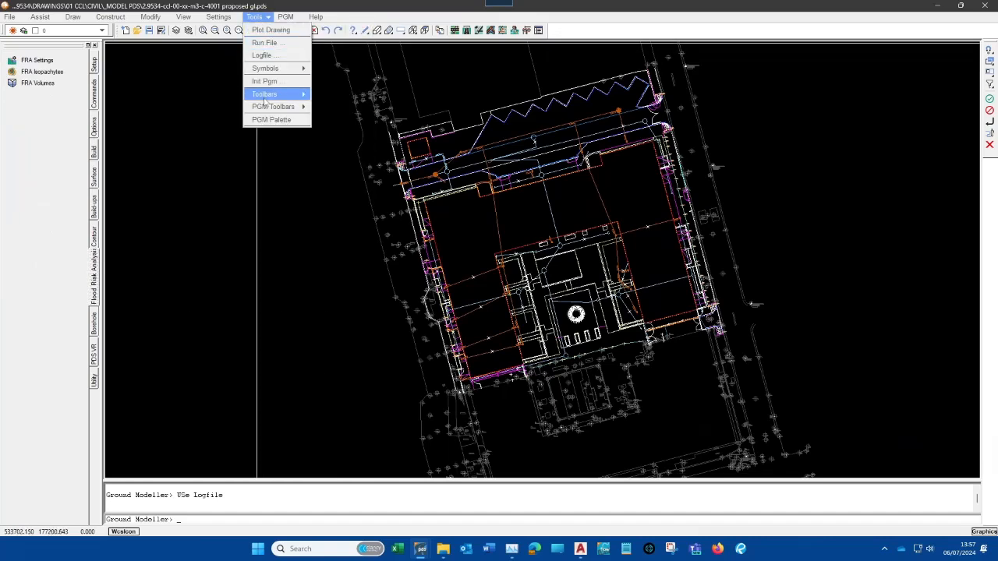
{"action": "mouse_move", "coordinate": [281, 107]}
{"action": "left_click", "coordinate": [335, 106]}
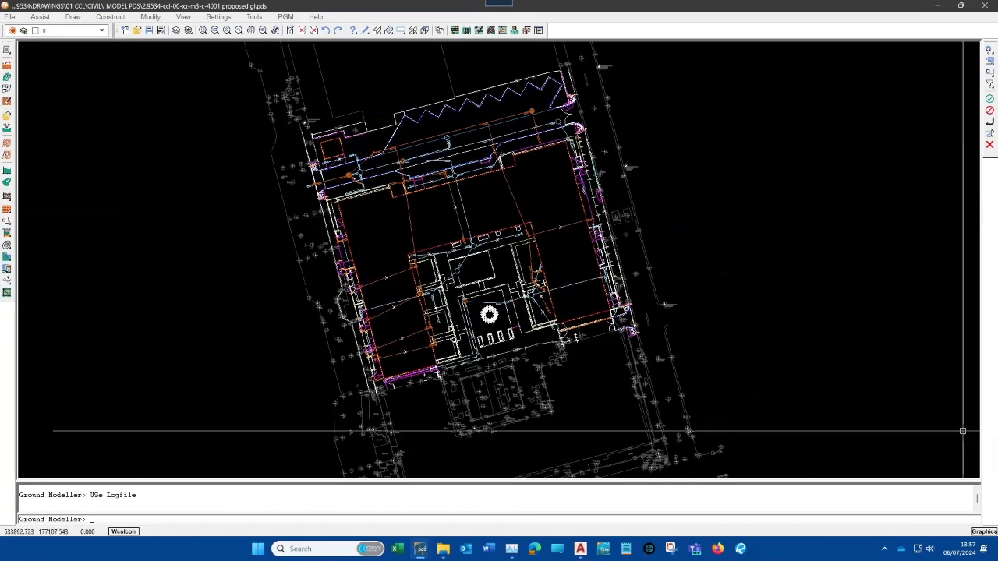
Look over the PGM module's Regrade and Display commands
{"action": "left_click", "coordinate": [287, 17]}
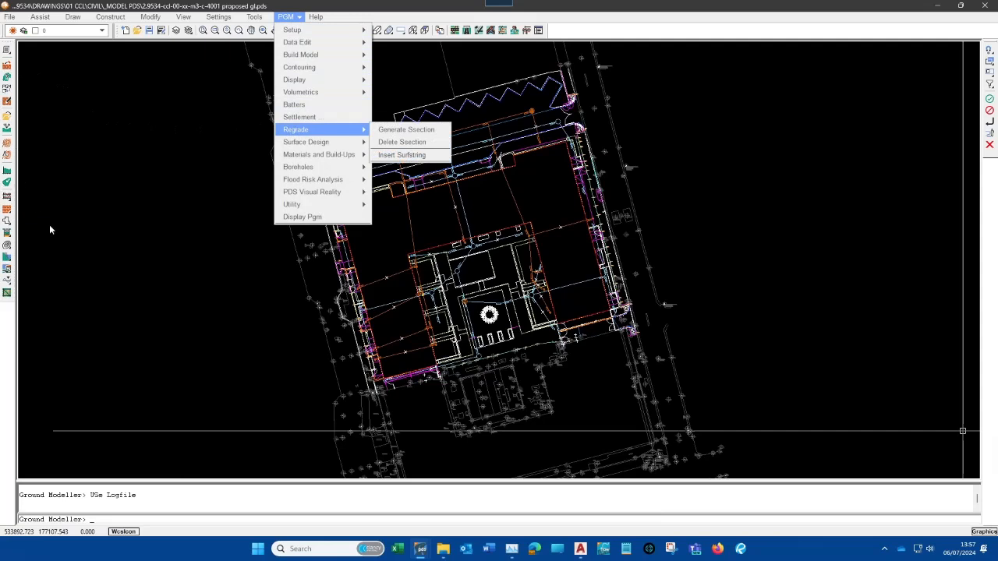
{"action": "mouse_move", "coordinate": [316, 82]}
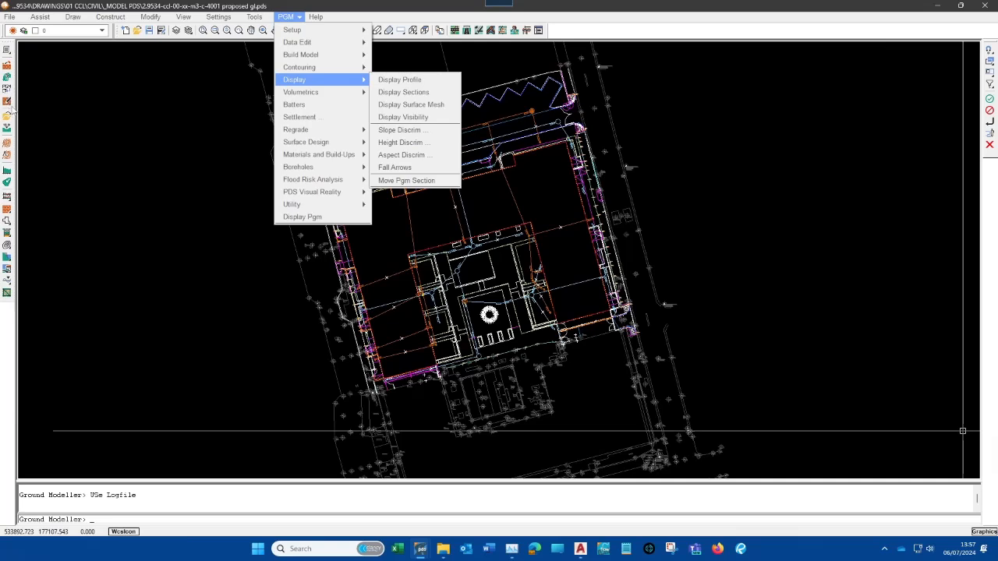
{"action": "left_click", "coordinate": [209, 153]}
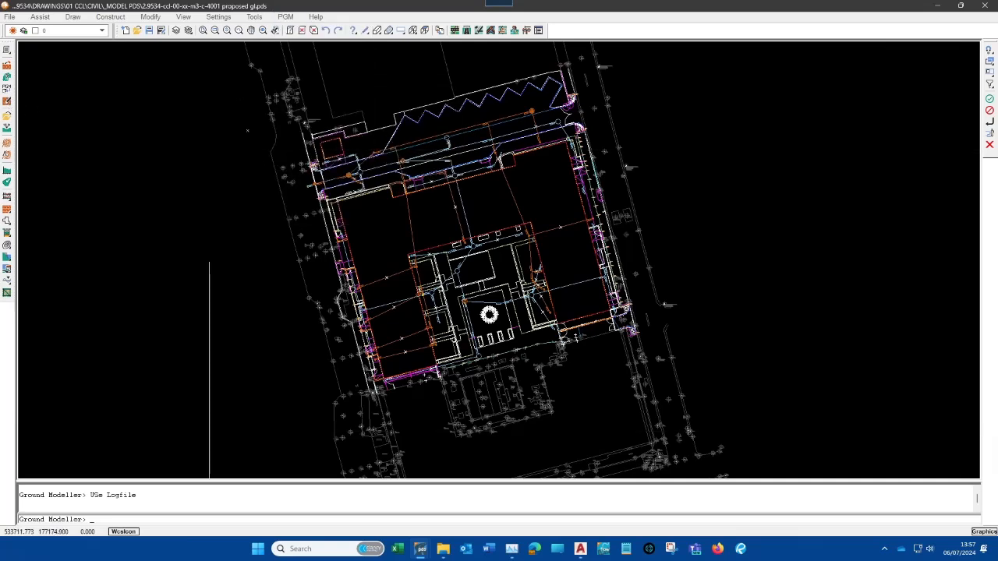
Examine the PDS Help Topics and compare them with the list of modules available to proceed to
{"action": "left_click", "coordinate": [316, 16]}
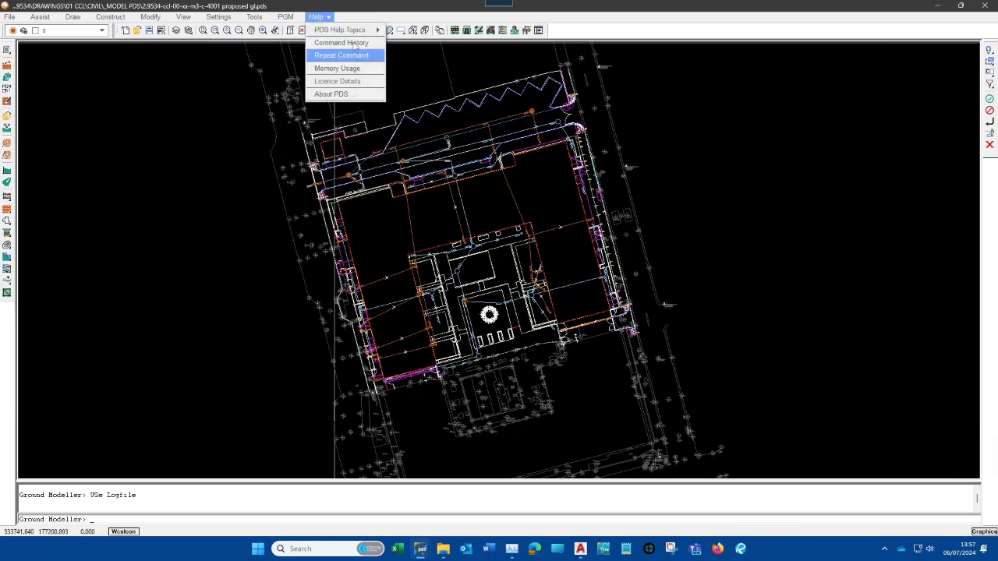
{"action": "mouse_move", "coordinate": [360, 31]}
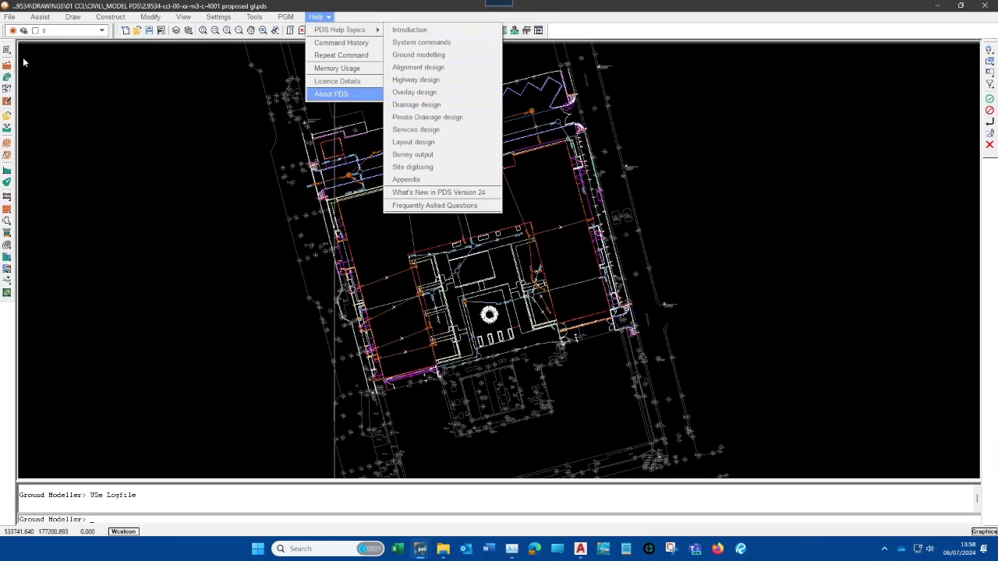
{"action": "left_click", "coordinate": [12, 19]}
{"action": "left_click", "coordinate": [12, 17]}
{"action": "left_click", "coordinate": [12, 17]}
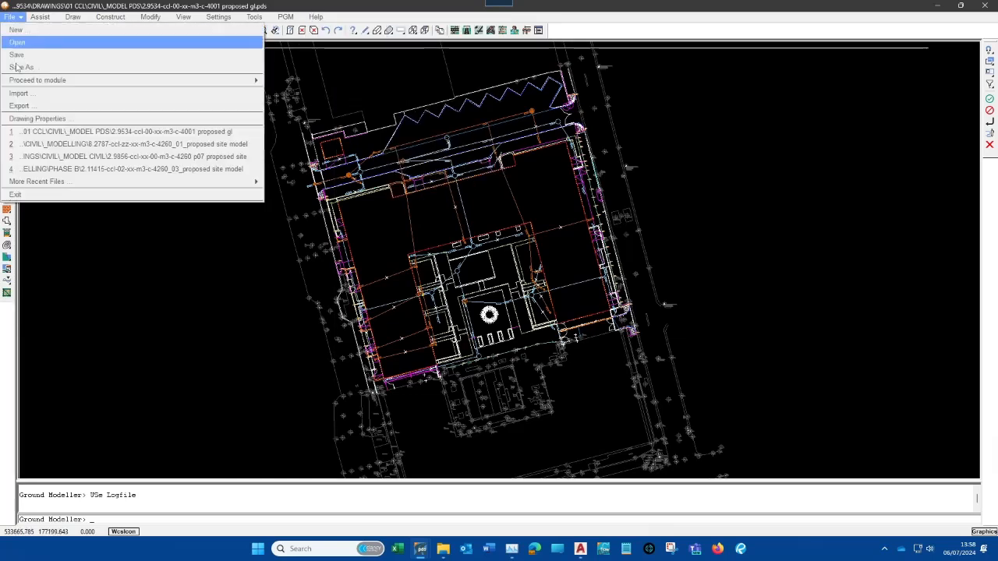
{"action": "mouse_move", "coordinate": [201, 85]}
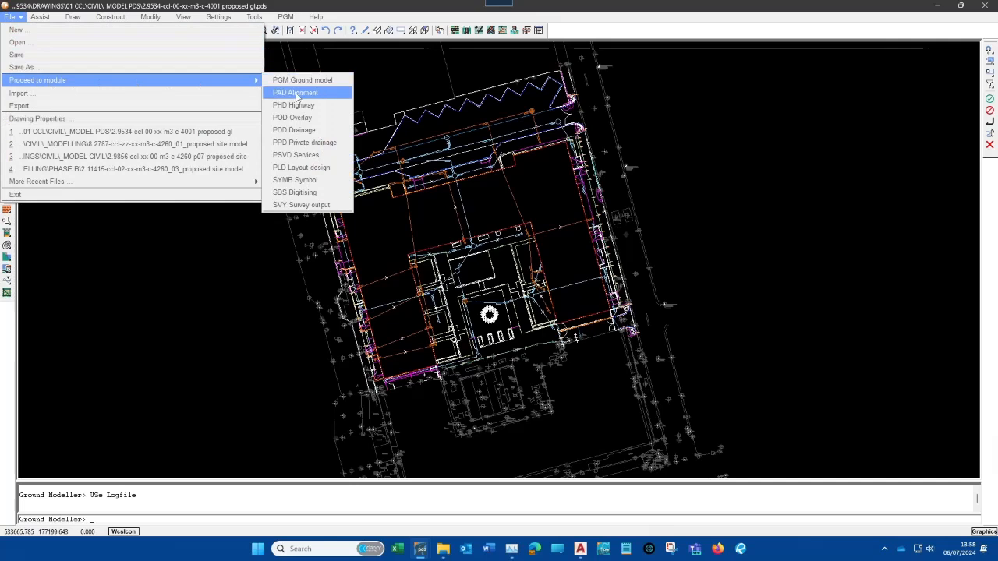
{"action": "left_click", "coordinate": [295, 106]}
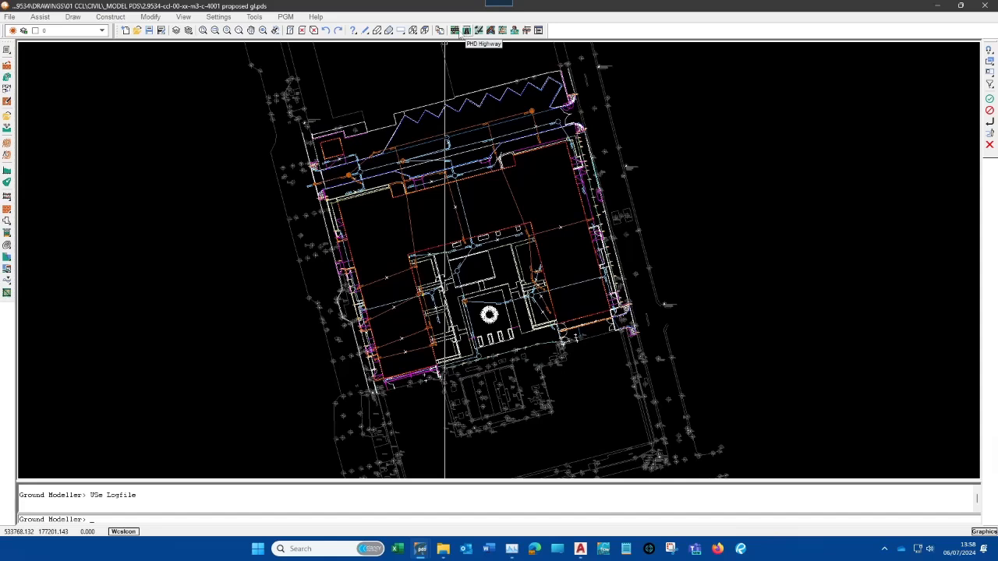
View the command history list and read through the log in the PDS Text Window, and cancel the list
{"action": "left_click", "coordinate": [315, 16]}
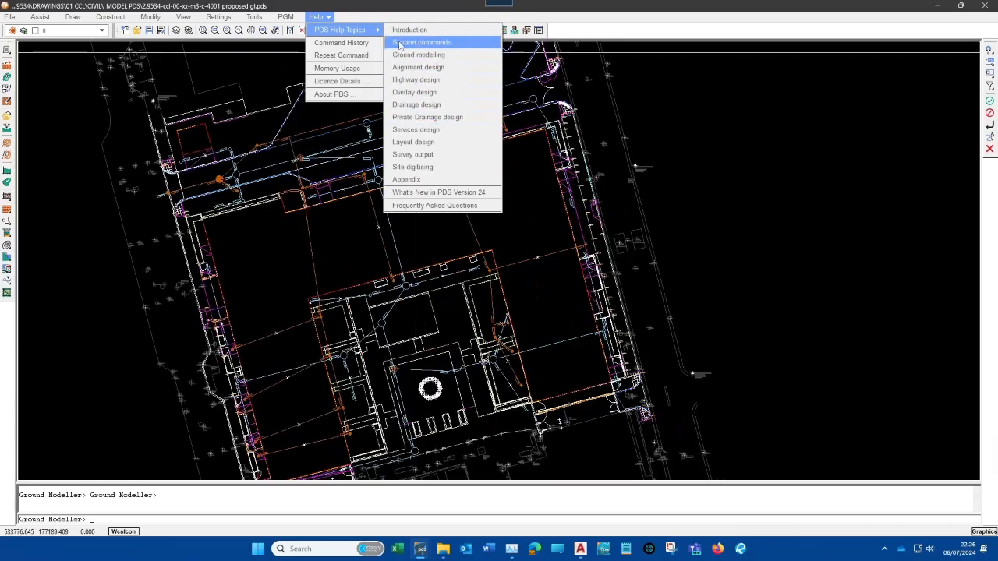
{"action": "left_click", "coordinate": [354, 50]}
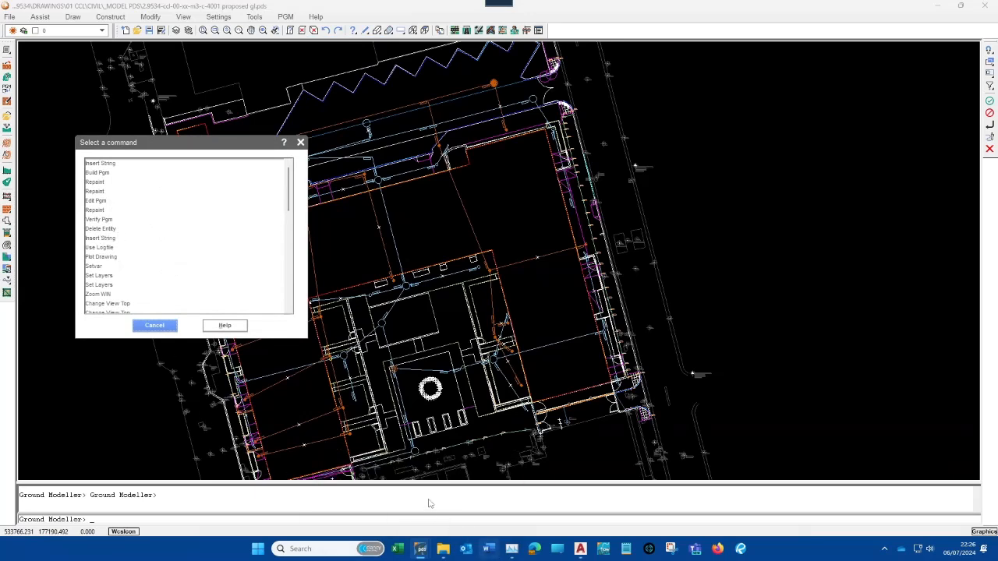
{"action": "mouse_move", "coordinate": [425, 552]}
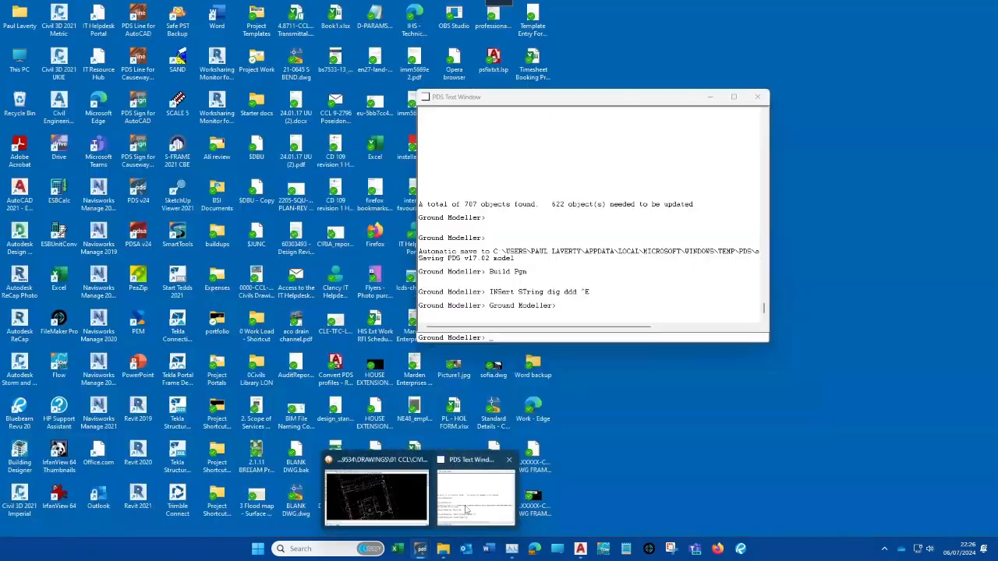
{"action": "left_click", "coordinate": [475, 495]}
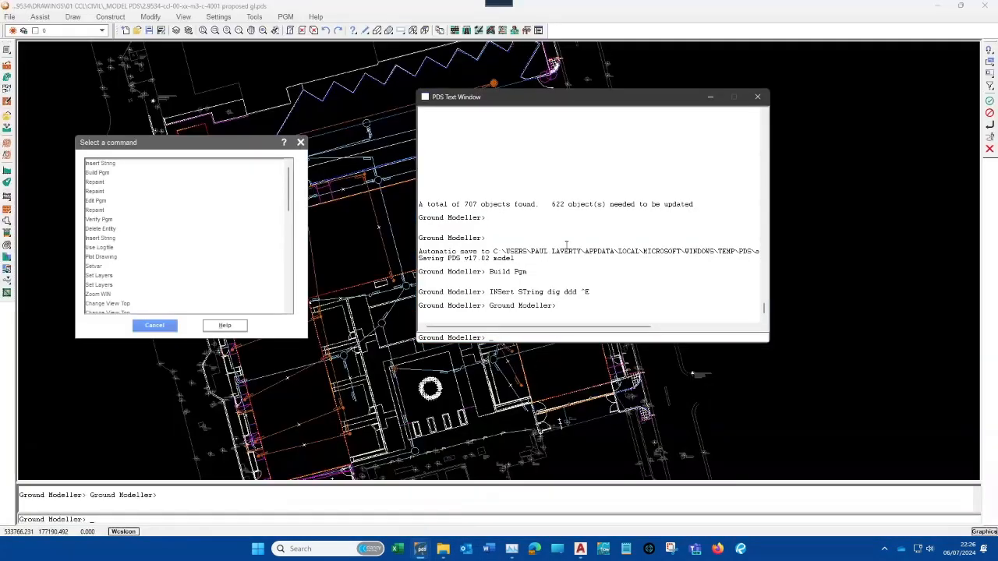
{"action": "scroll", "coordinate": [550, 281], "scroll_direction": "up", "scroll_amount": 3}
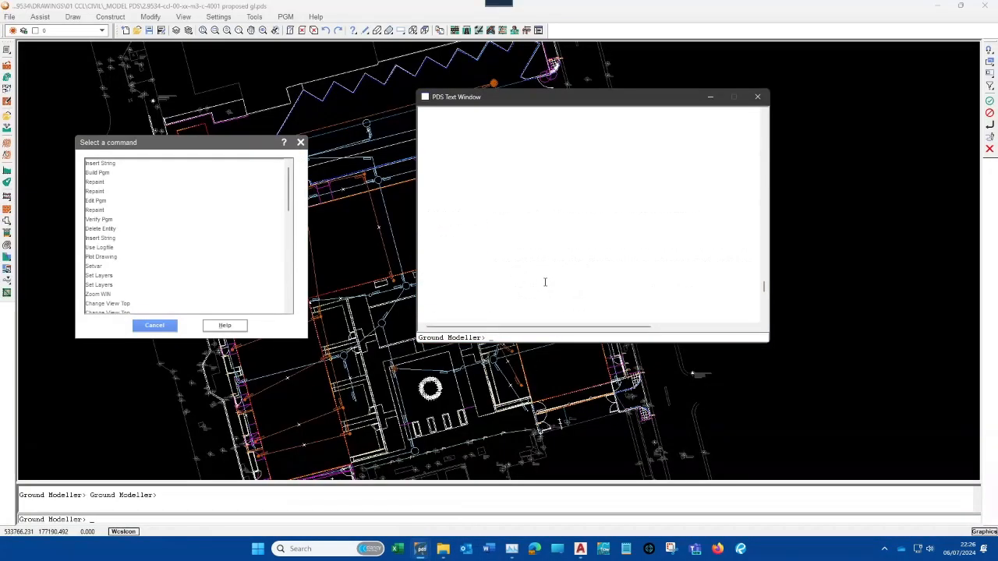
{"action": "scroll", "coordinate": [539, 255], "scroll_direction": "down", "scroll_amount": 5}
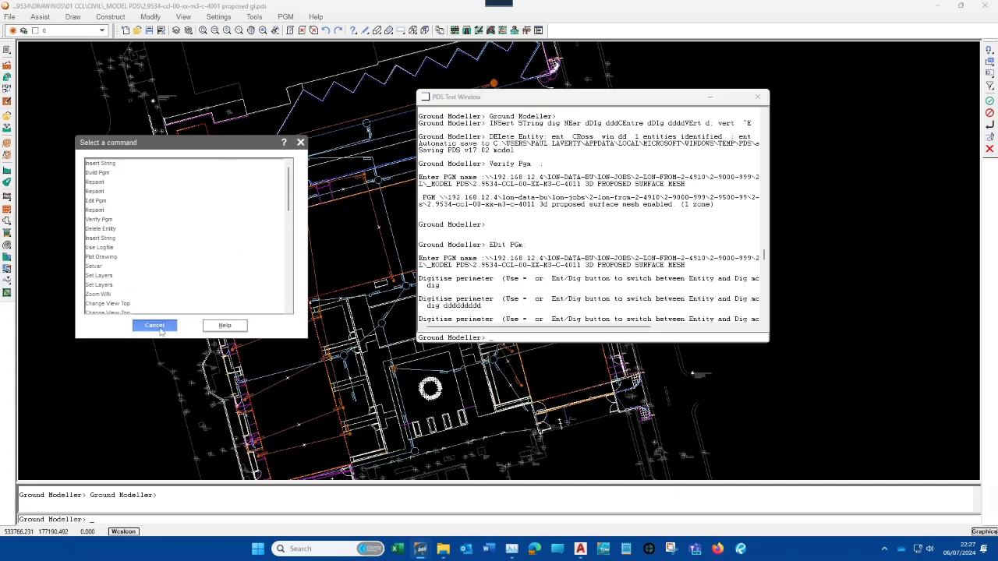
{"action": "left_click", "coordinate": [155, 326]}
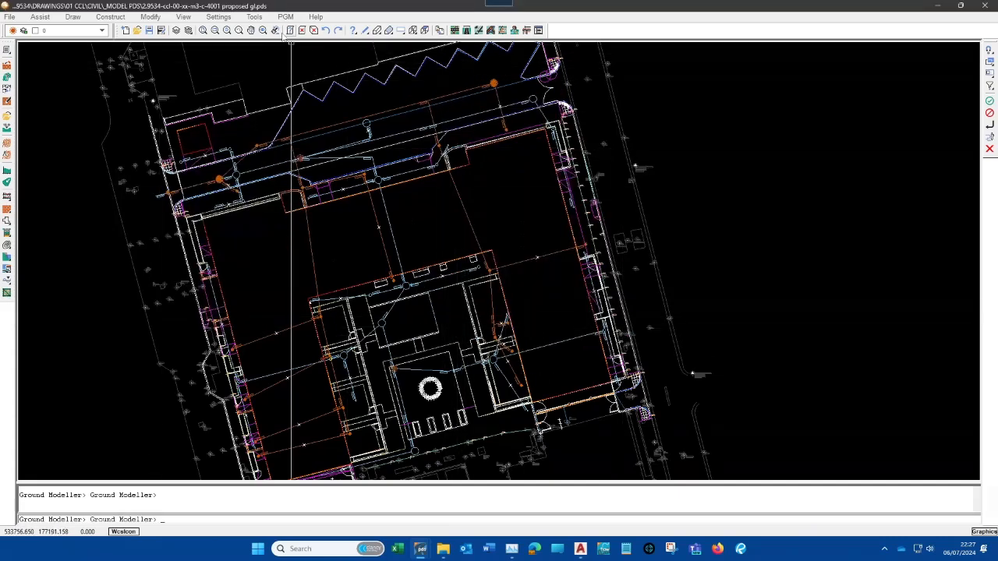
Run the Repeat Command function
{"action": "left_click", "coordinate": [316, 16]}
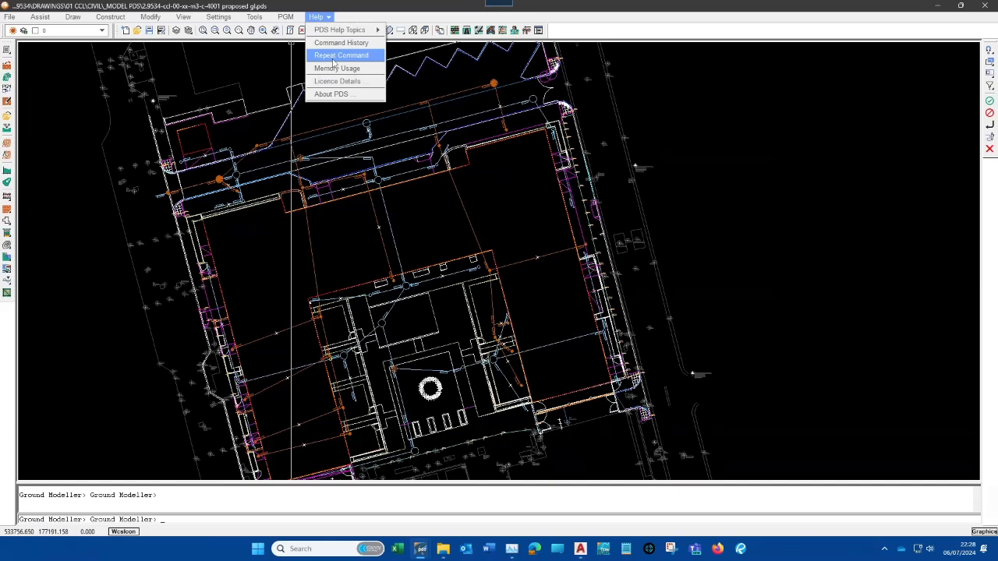
{"action": "left_click", "coordinate": [332, 58]}
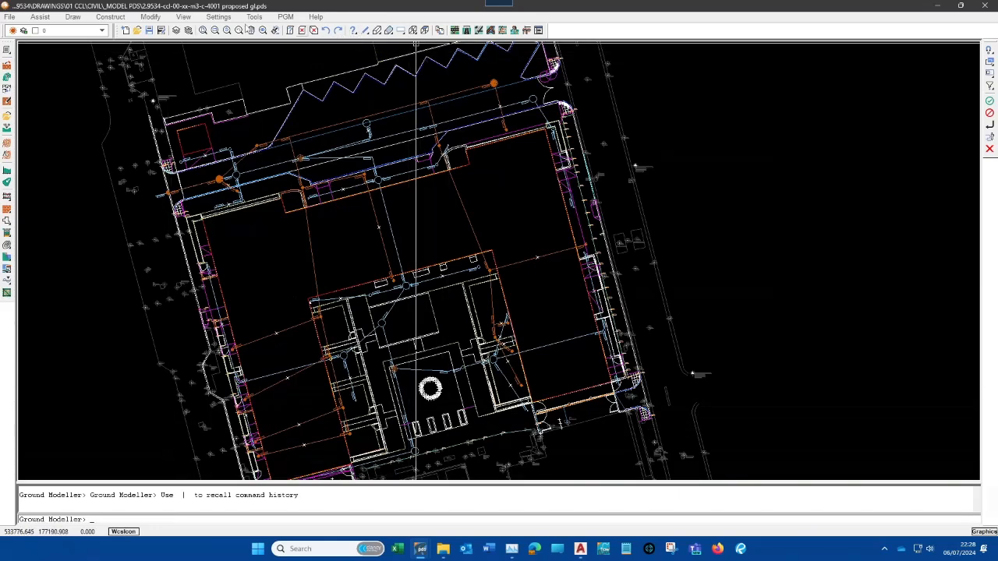
Insert two overlapping circles with digitised radii on layer 457 in the empty area inside the upper-right site boundary, and end the command
{"action": "left_click", "coordinate": [365, 31]}
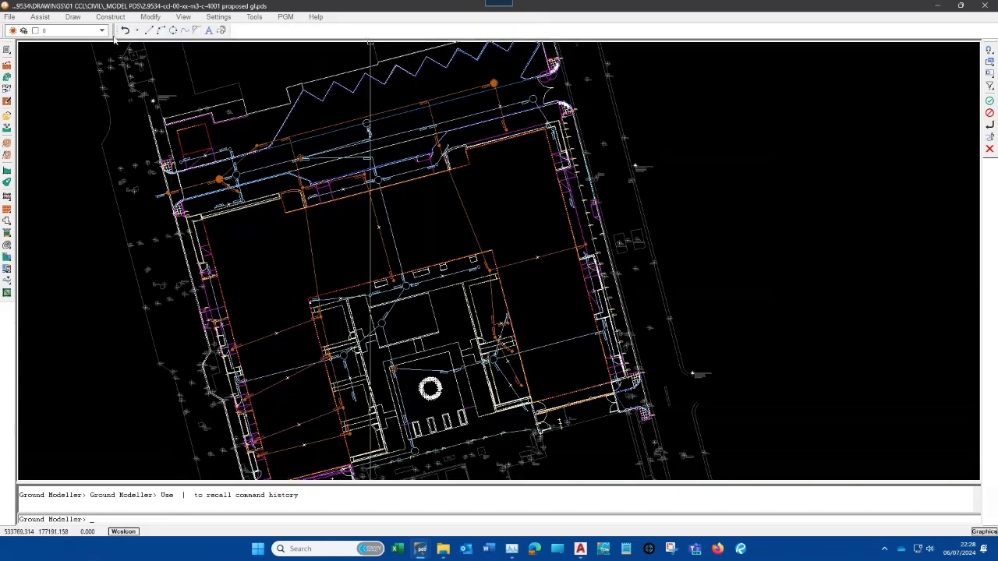
{"action": "left_click", "coordinate": [176, 31]}
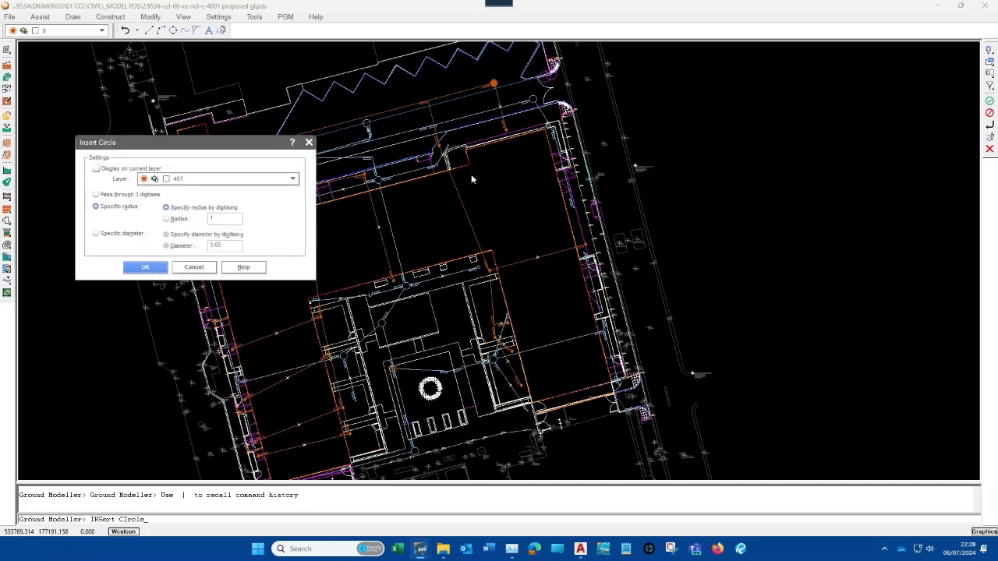
{"action": "left_click", "coordinate": [144, 268]}
{"action": "left_click", "coordinate": [521, 178]}
{"action": "left_click", "coordinate": [484, 201]}
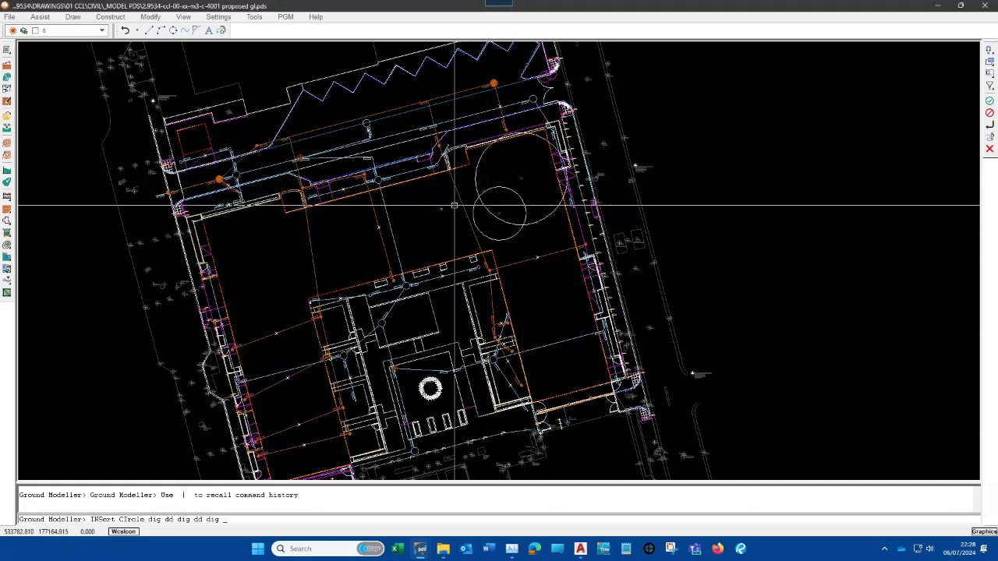
{"action": "right_click", "coordinate": [422, 233]}
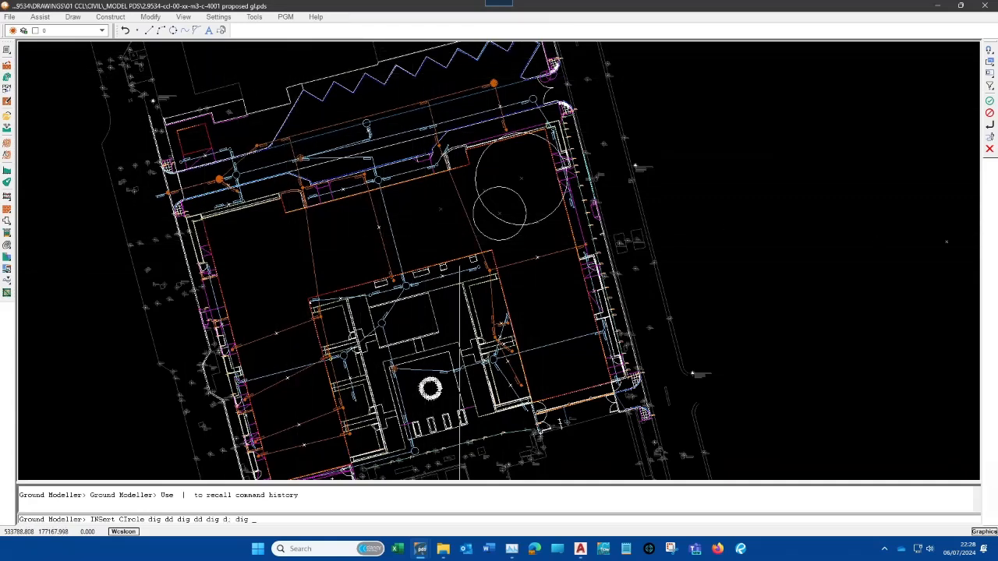
{"action": "left_click", "coordinate": [989, 149]}
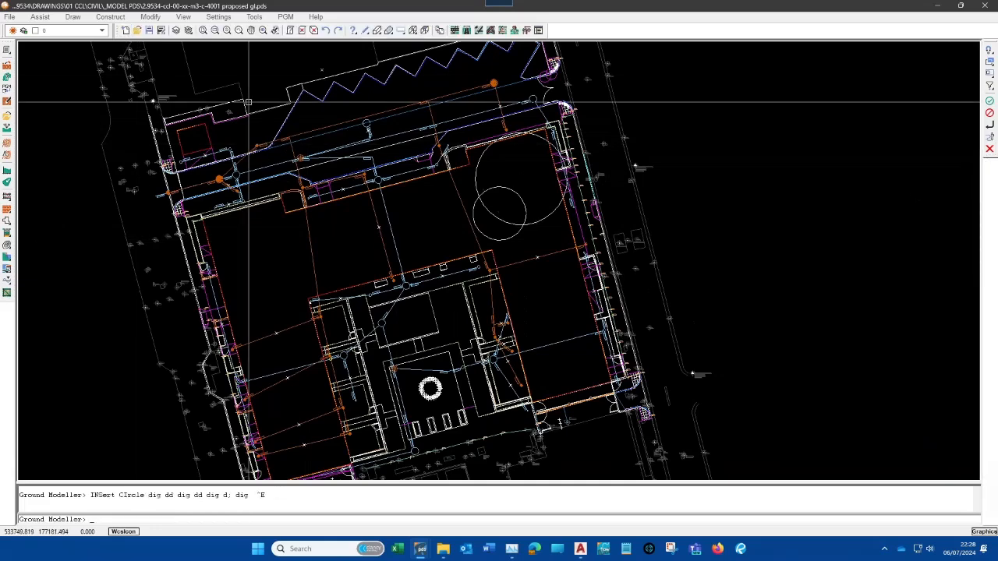
Repeat the last Insert Circle command and digitise two more circles to the left of the existing pair
{"action": "left_click", "coordinate": [316, 17]}
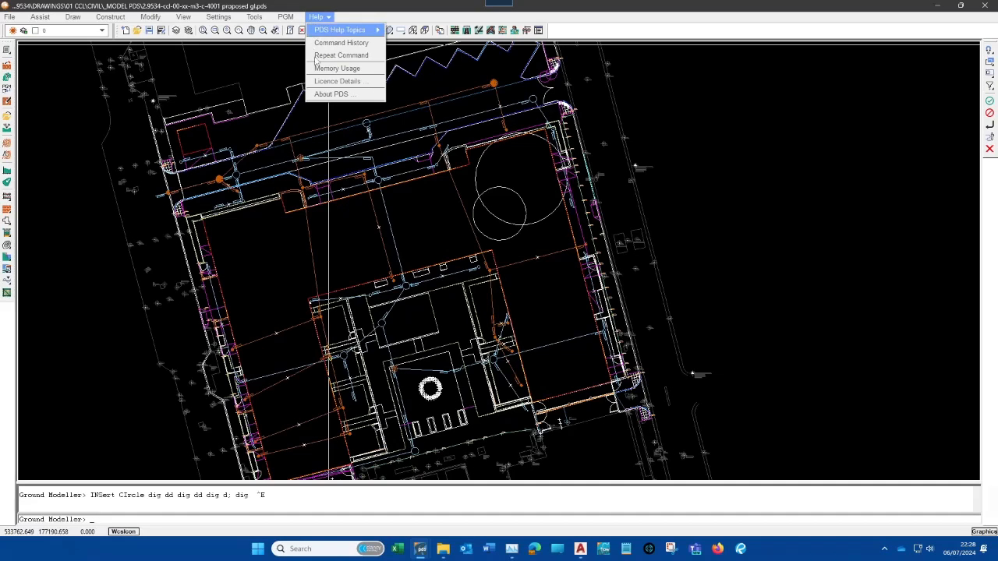
{"action": "left_click", "coordinate": [328, 57]}
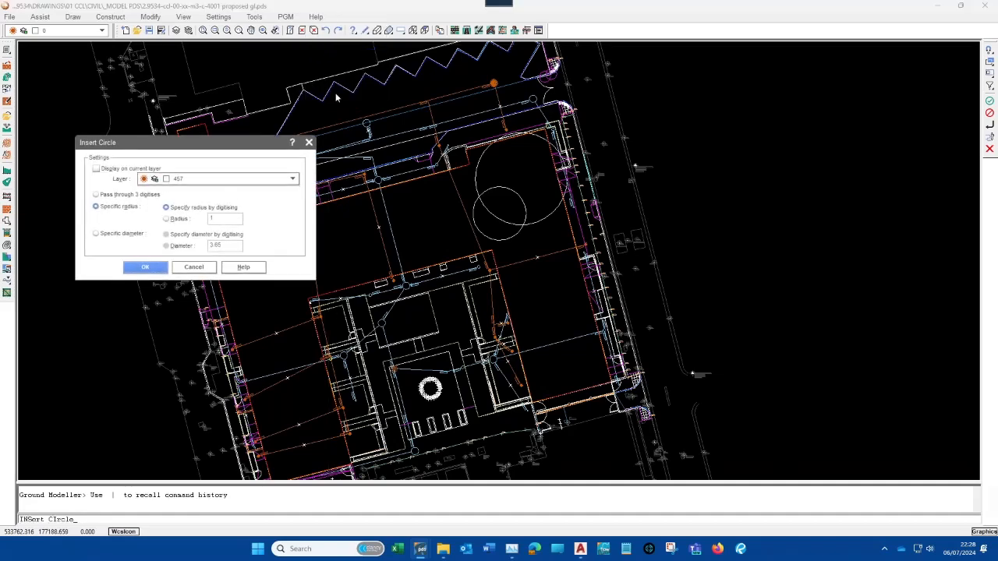
{"action": "left_click", "coordinate": [145, 268]}
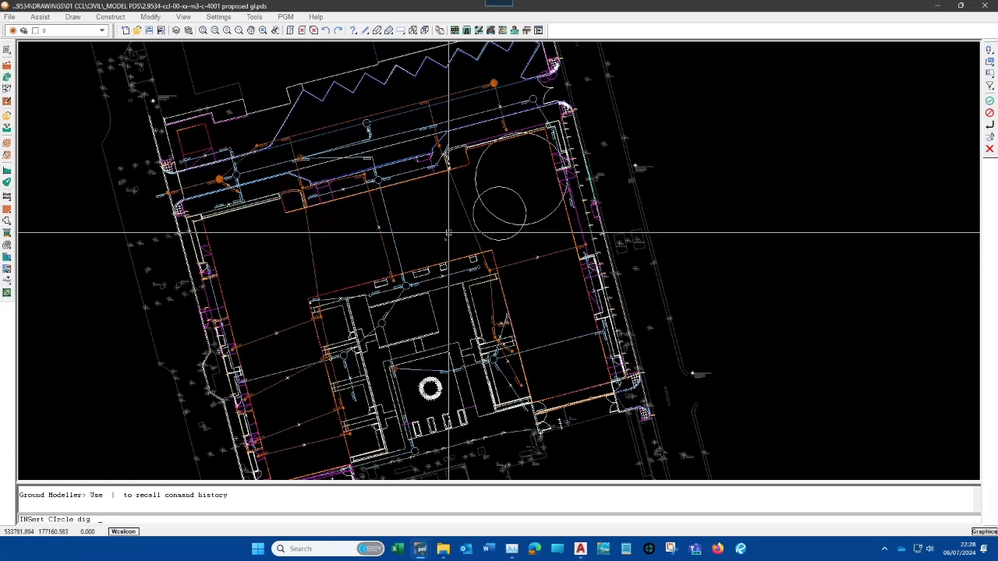
{"action": "left_click", "coordinate": [397, 248]}
{"action": "left_click", "coordinate": [373, 255]}
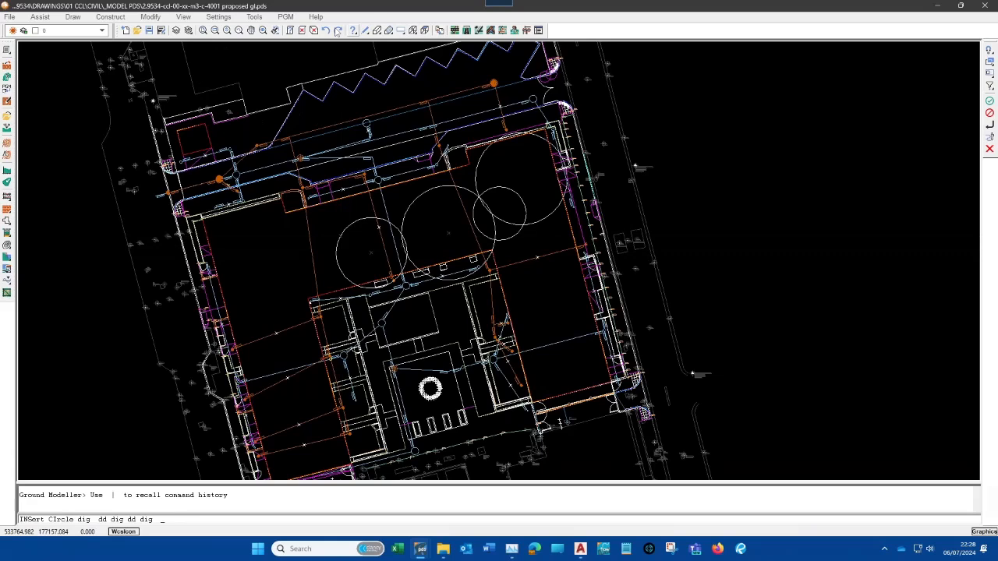
{"action": "key", "text": "Escape"}
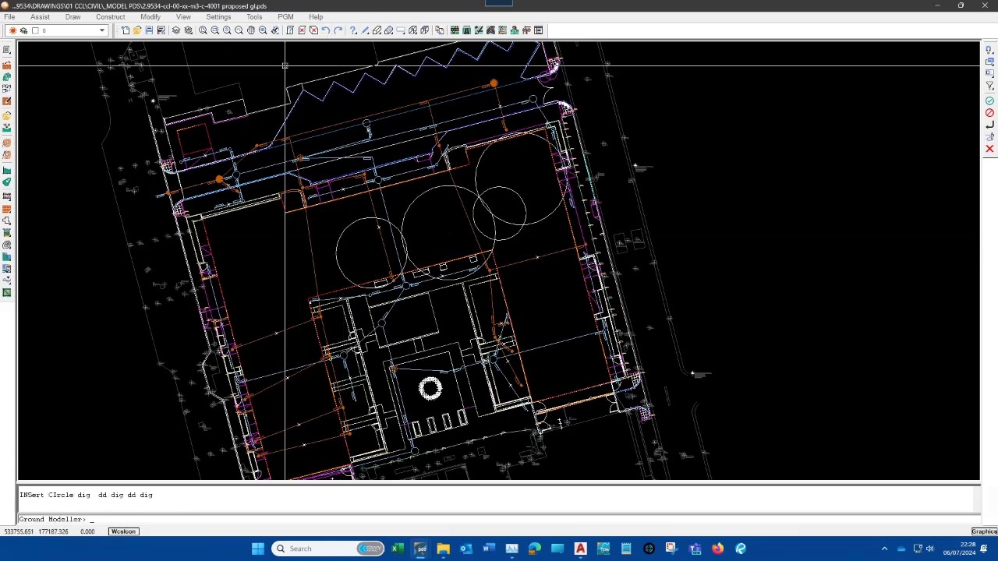
View the list of recently used commands and cancel it without choosing one
{"action": "left_click", "coordinate": [316, 16]}
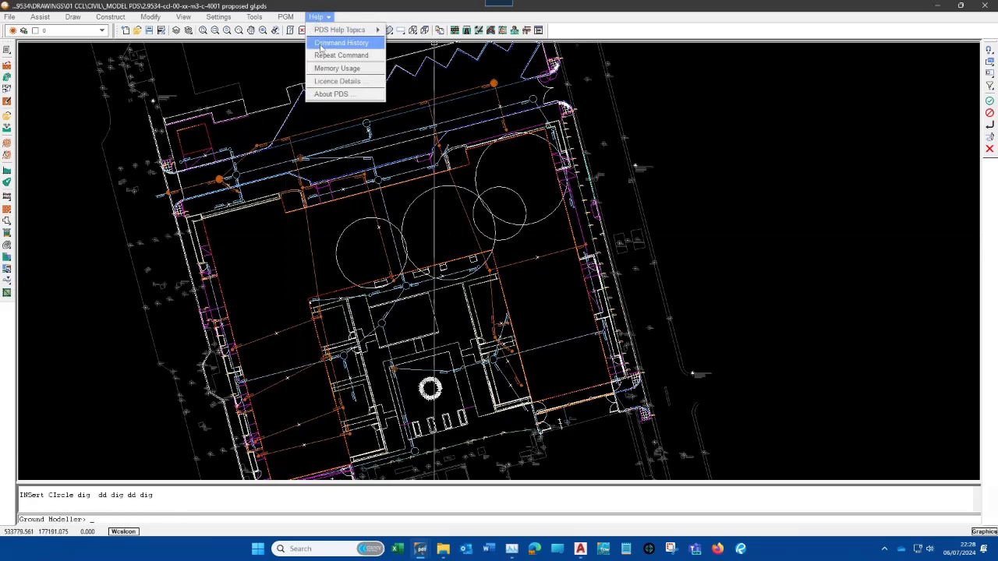
{"action": "left_click", "coordinate": [315, 31]}
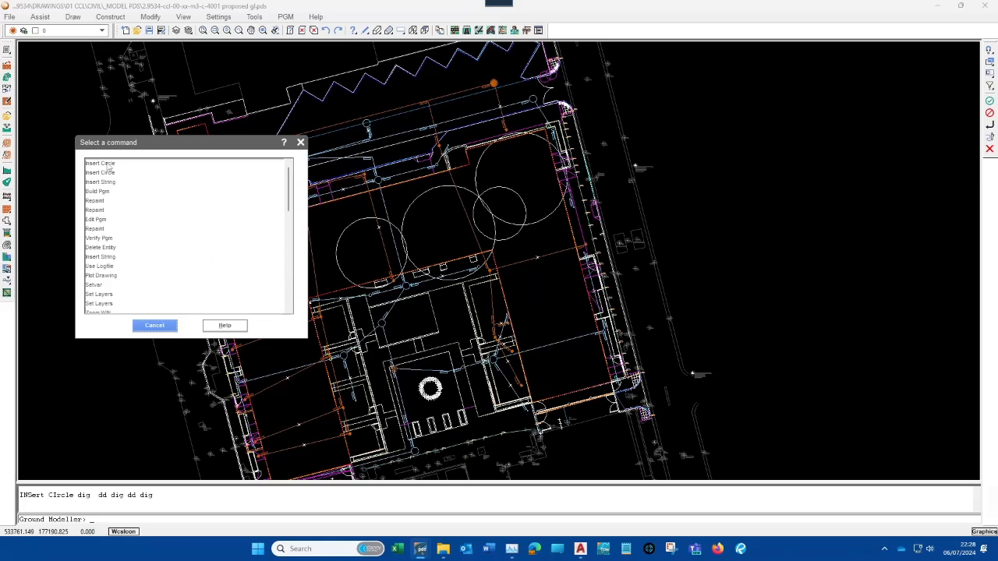
{"action": "left_click", "coordinate": [156, 329]}
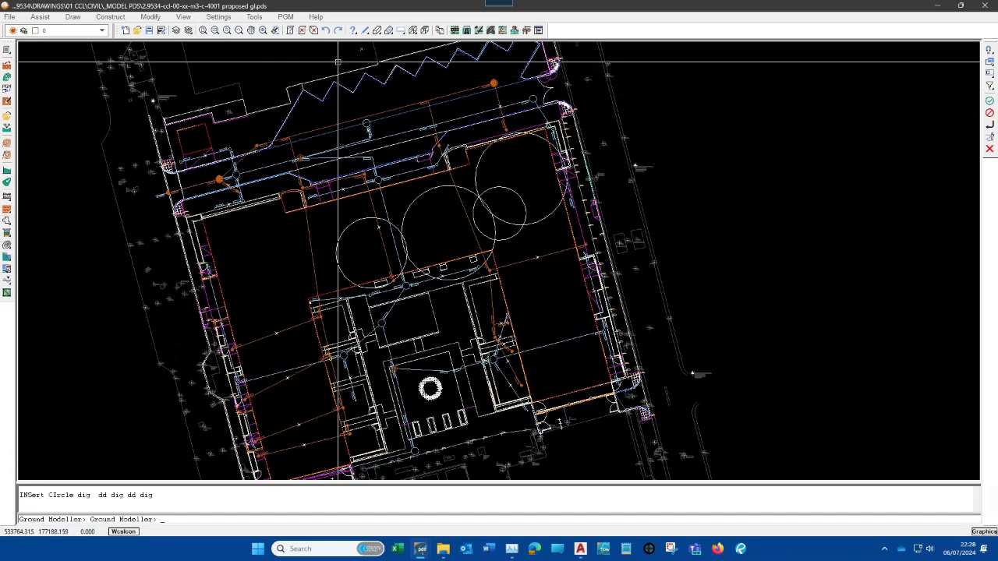
Undo the last 2 commands to remove the inserted circles, and dismiss the PDS Text Window
{"action": "left_click", "coordinate": [355, 31]}
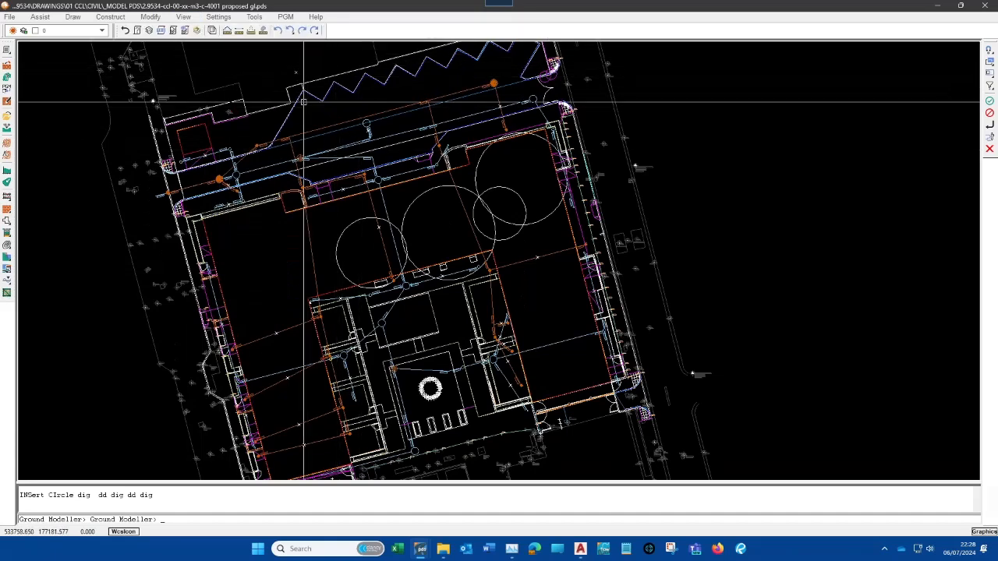
{"action": "left_click", "coordinate": [290, 31]}
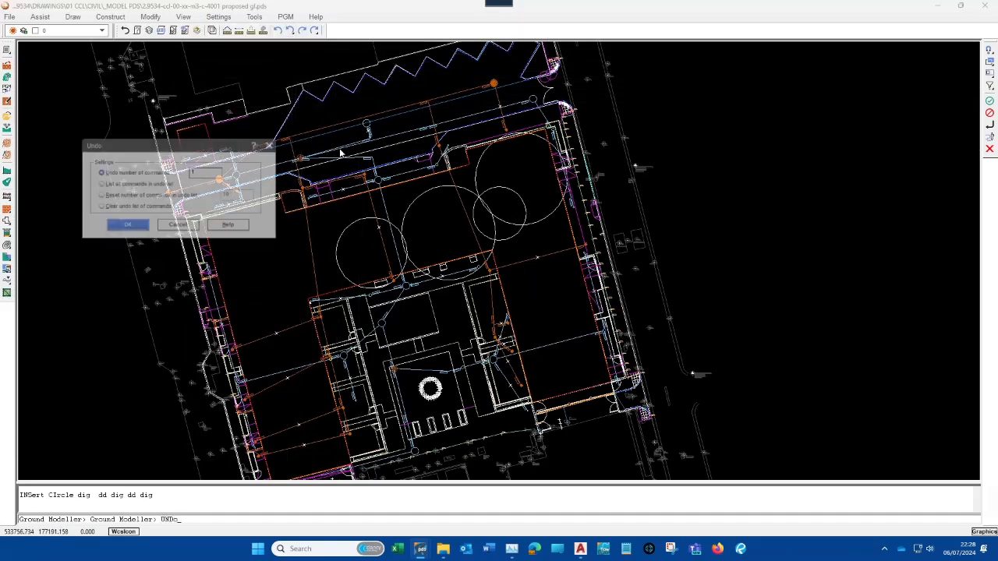
{"action": "type", "text": "2"}
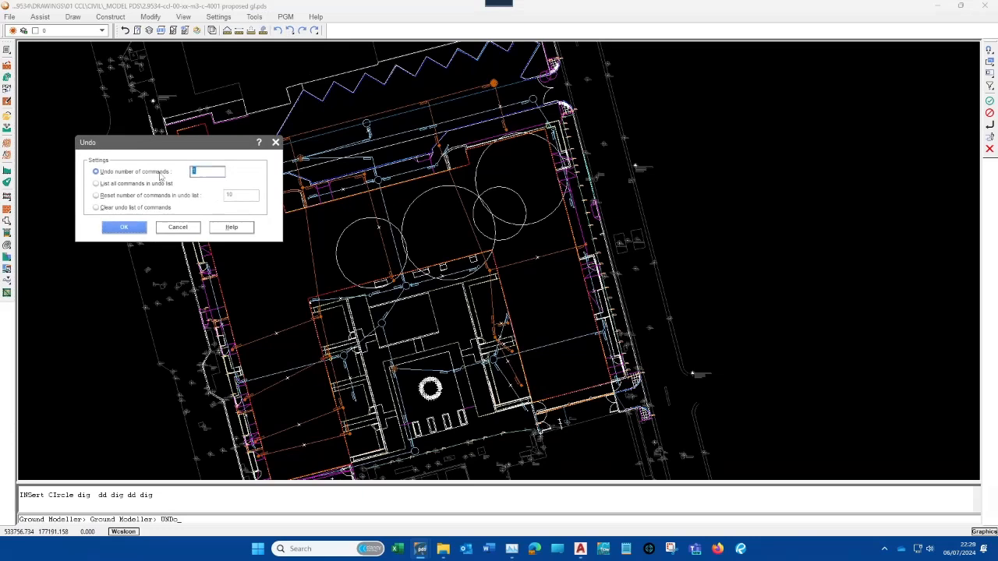
{"action": "left_click", "coordinate": [122, 229]}
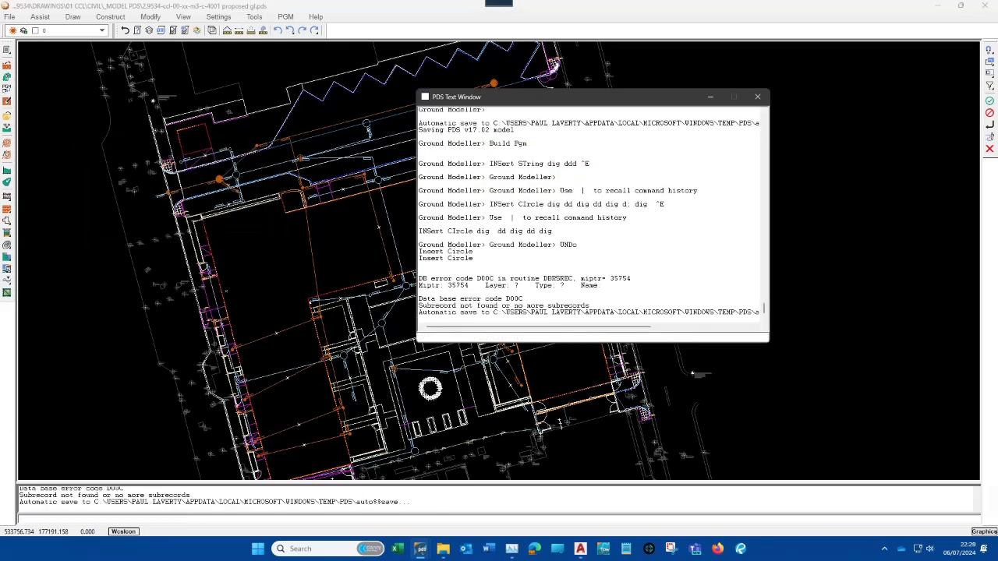
{"action": "left_click", "coordinate": [391, 238]}
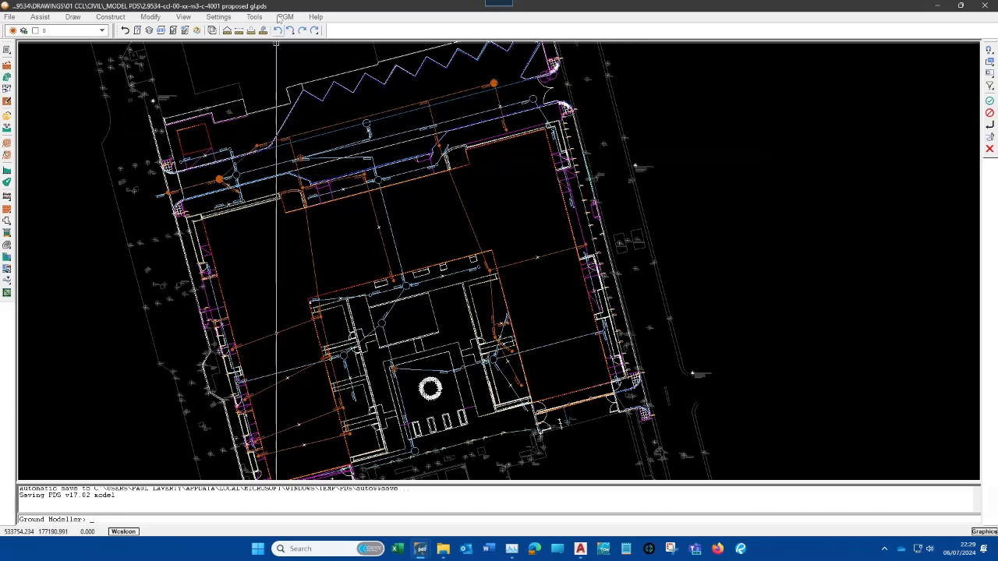
Review the available system memory and PDS memory usage statistics, and look over the remaining Help entries
{"action": "left_click", "coordinate": [316, 16]}
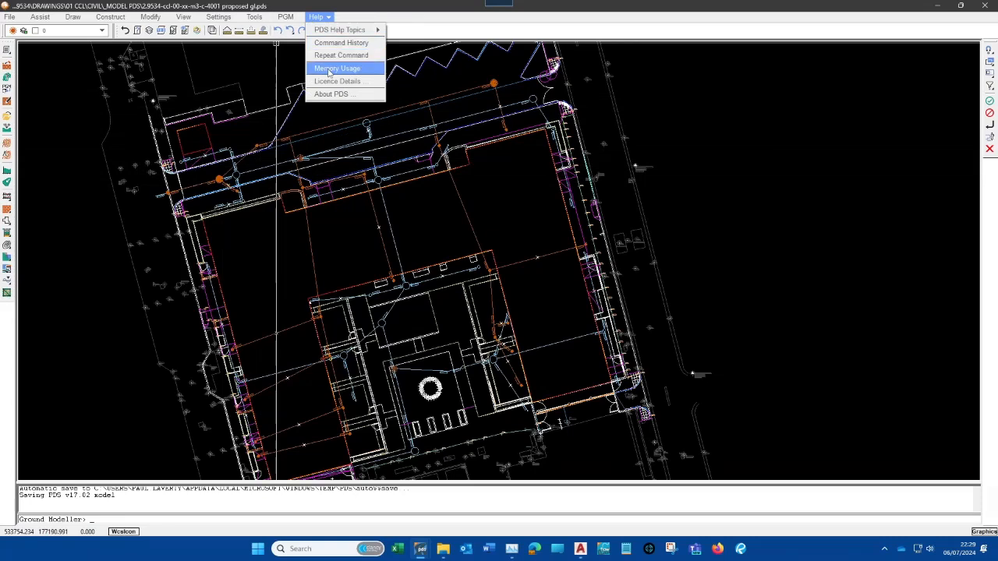
{"action": "left_click", "coordinate": [329, 70]}
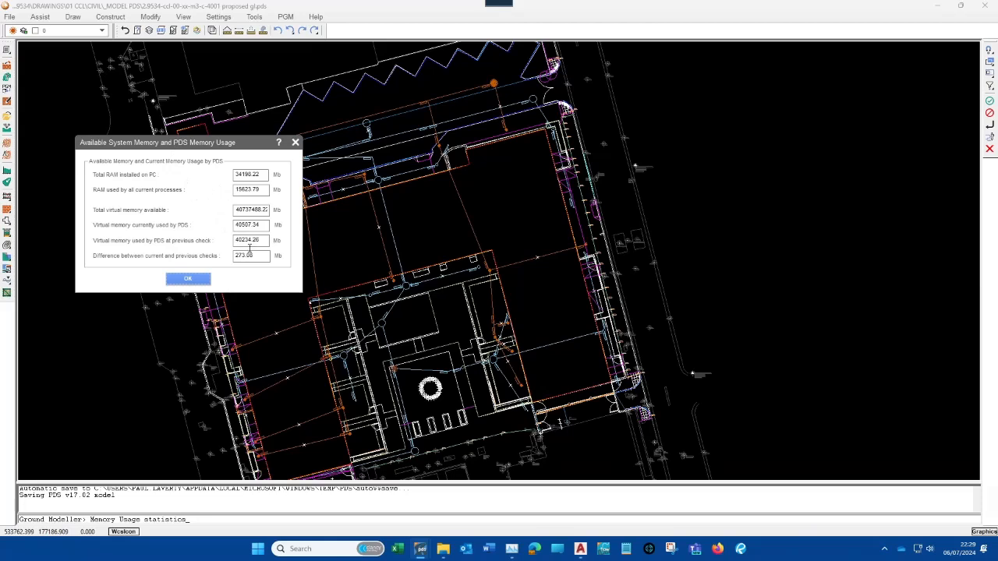
{"action": "left_click", "coordinate": [196, 279]}
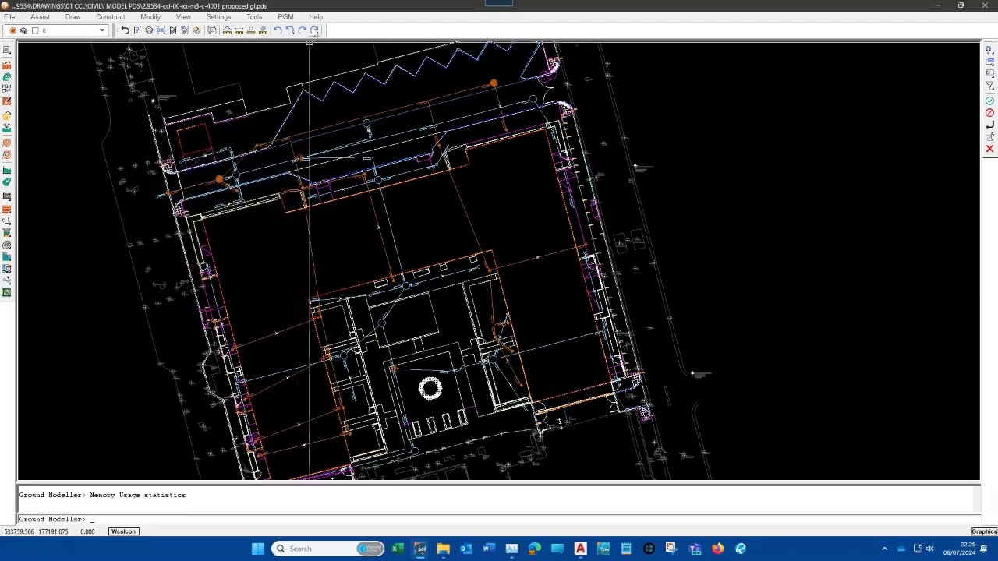
{"action": "left_click", "coordinate": [316, 16]}
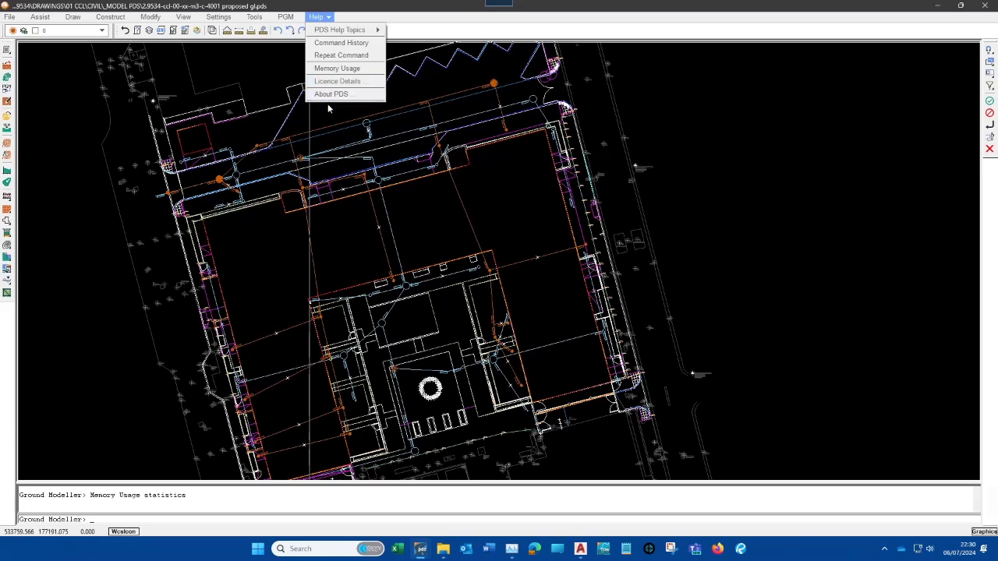
{"action": "left_click", "coordinate": [398, 232]}
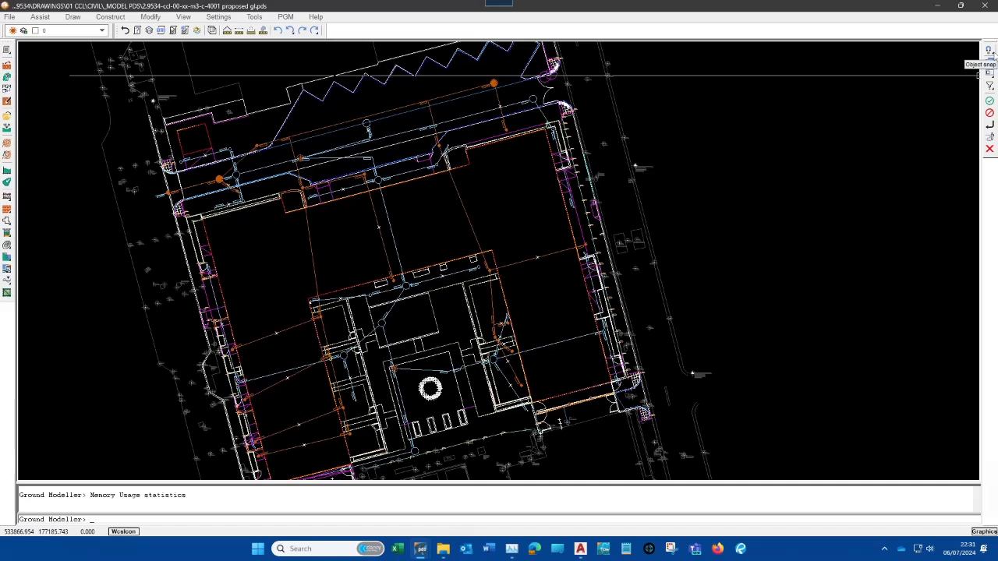
Display the object snap tools and switch the main toolbar to the drawing tools
{"action": "left_click", "coordinate": [990, 50]}
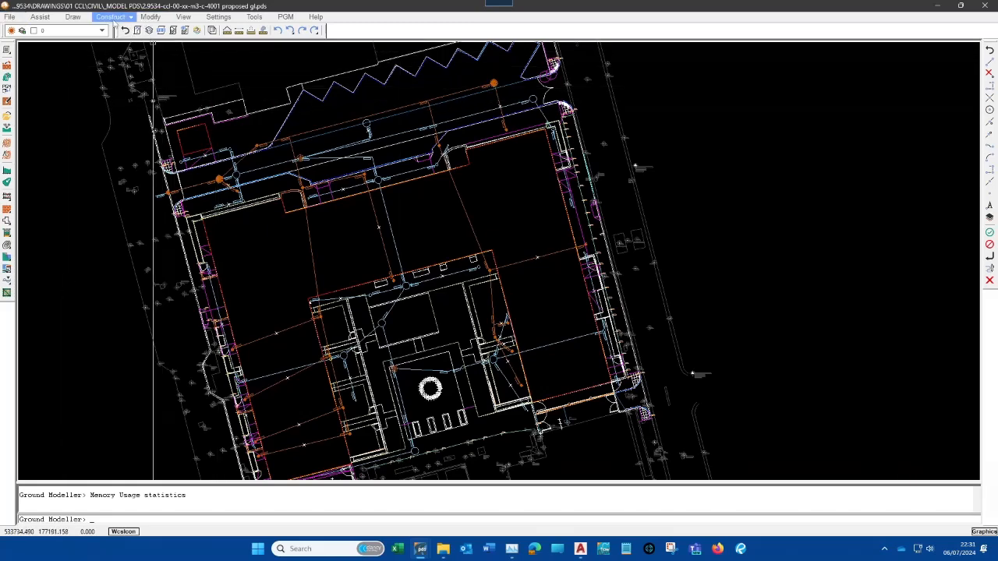
{"action": "left_click", "coordinate": [185, 17]}
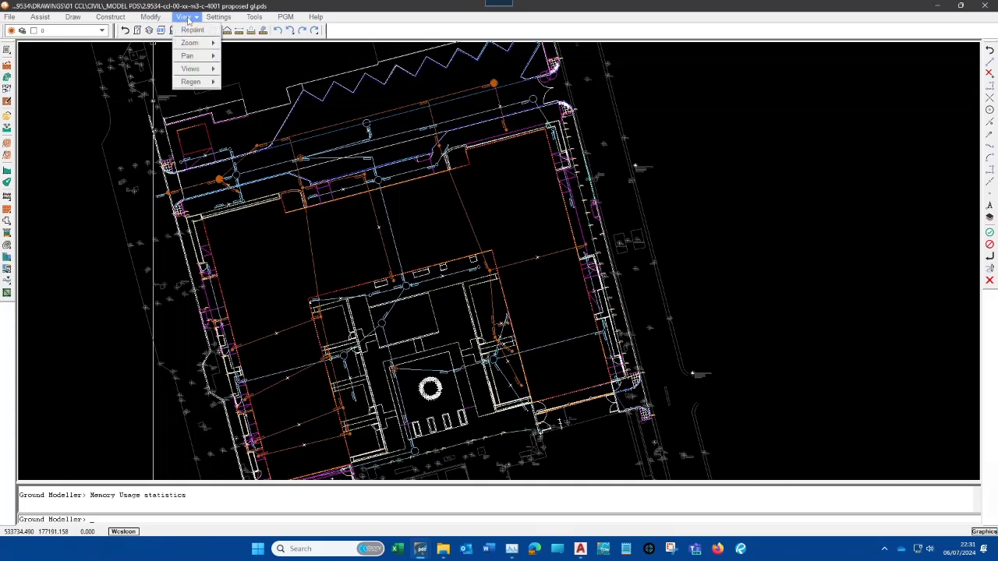
{"action": "mouse_move", "coordinate": [255, 17]}
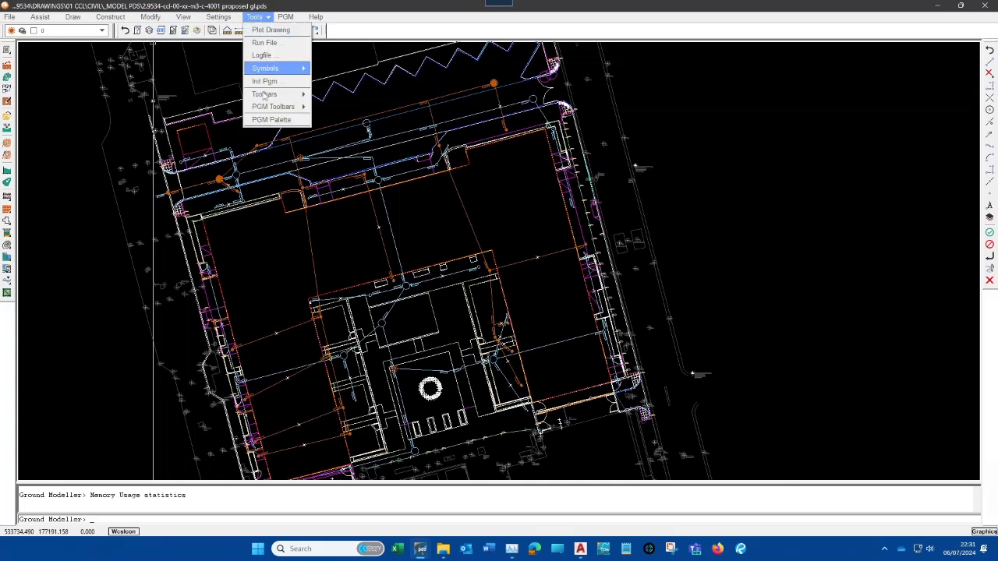
{"action": "mouse_move", "coordinate": [265, 94]}
{"action": "left_click", "coordinate": [343, 123]}
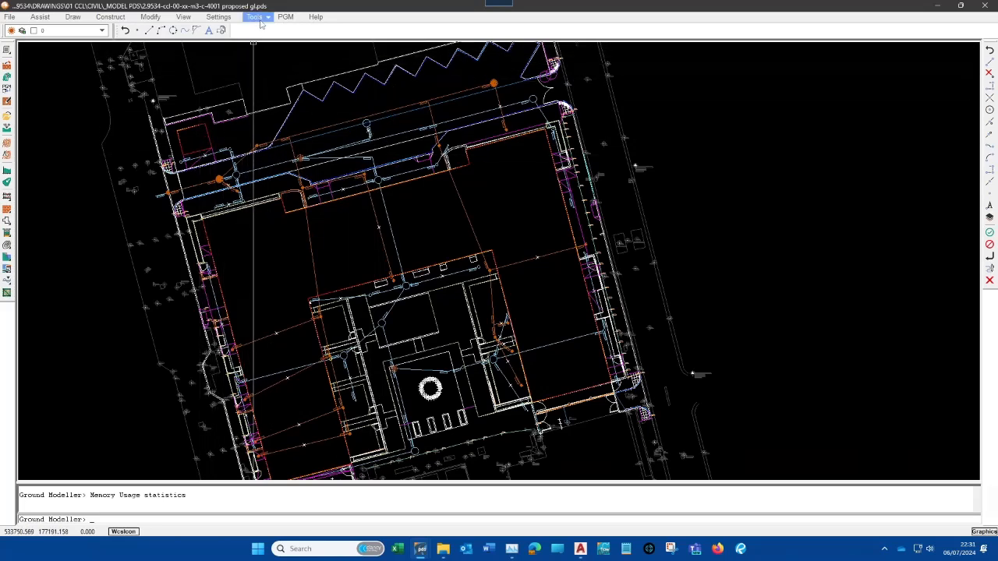
Start a string on layer 457 with vertex elevations as digitised, and place its first vertices using the Near snap
{"action": "left_click", "coordinate": [196, 30]}
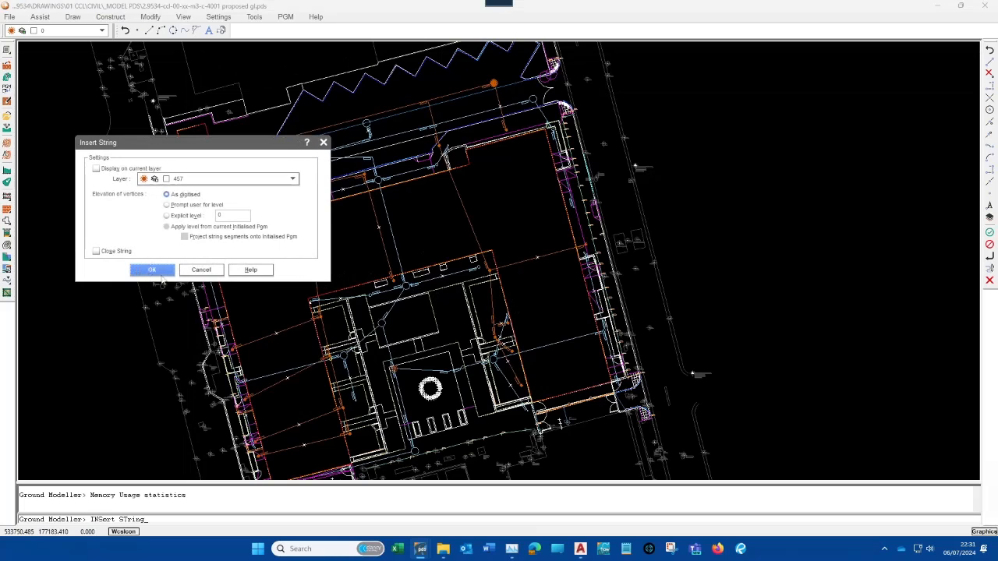
{"action": "left_click", "coordinate": [152, 270]}
{"action": "key", "text": "d"}
{"action": "key", "text": "d"}
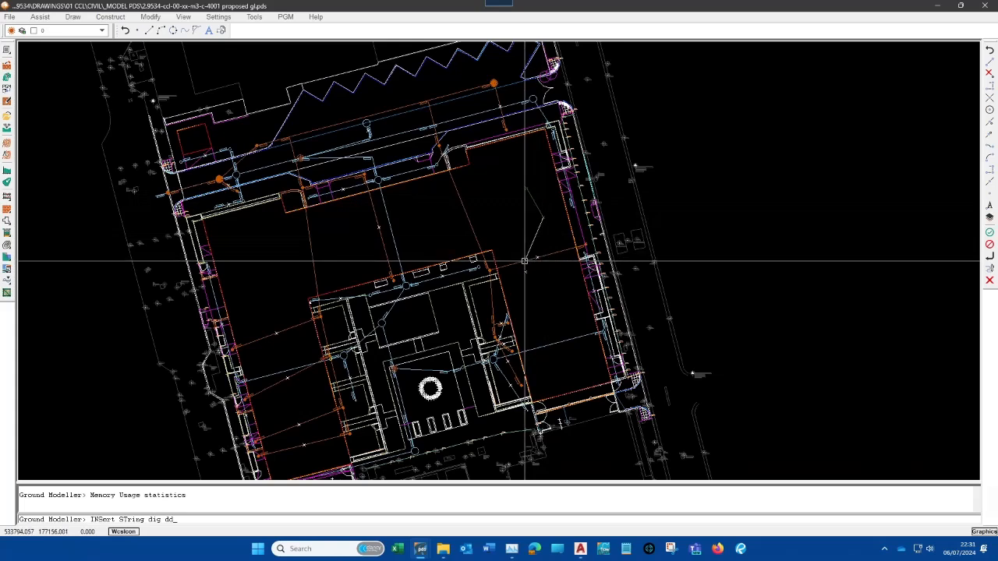
{"action": "left_click", "coordinate": [989, 122]}
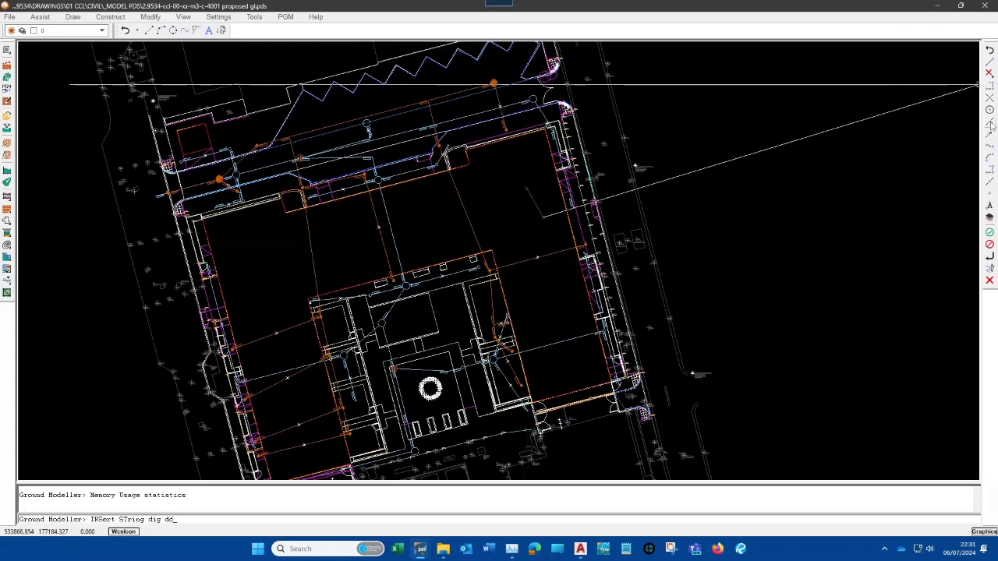
{"action": "key", "text": "d"}
{"action": "key", "text": "d"}
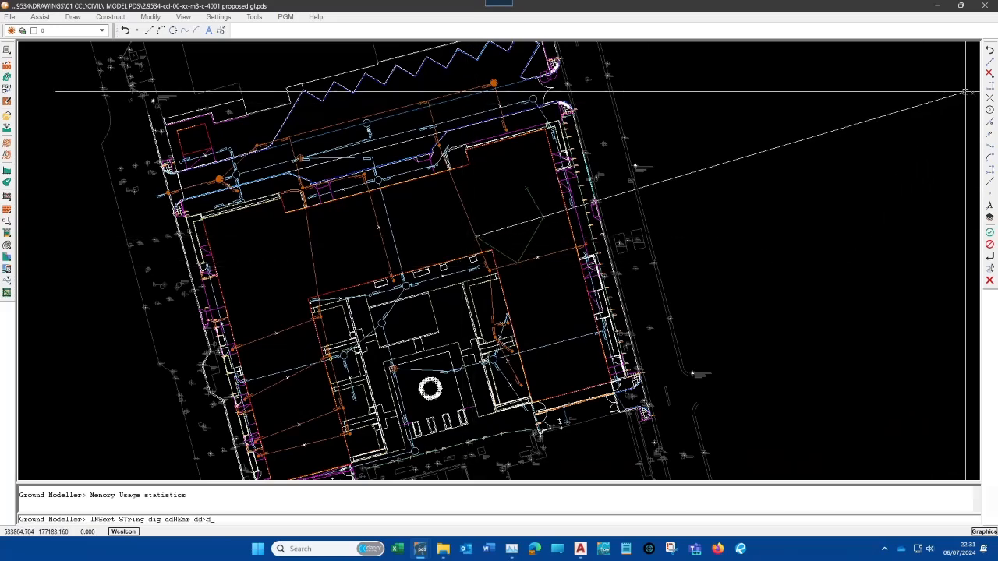
Continue the string through further vertices using the Centre, Vertex and Dig snaps
{"action": "left_click", "coordinate": [989, 110]}
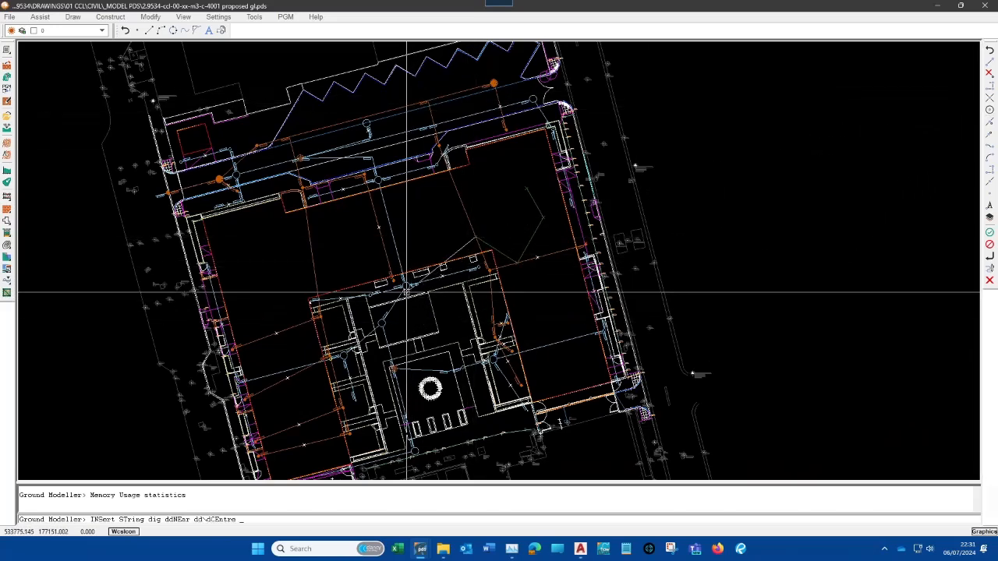
{"action": "key", "text": "d"}
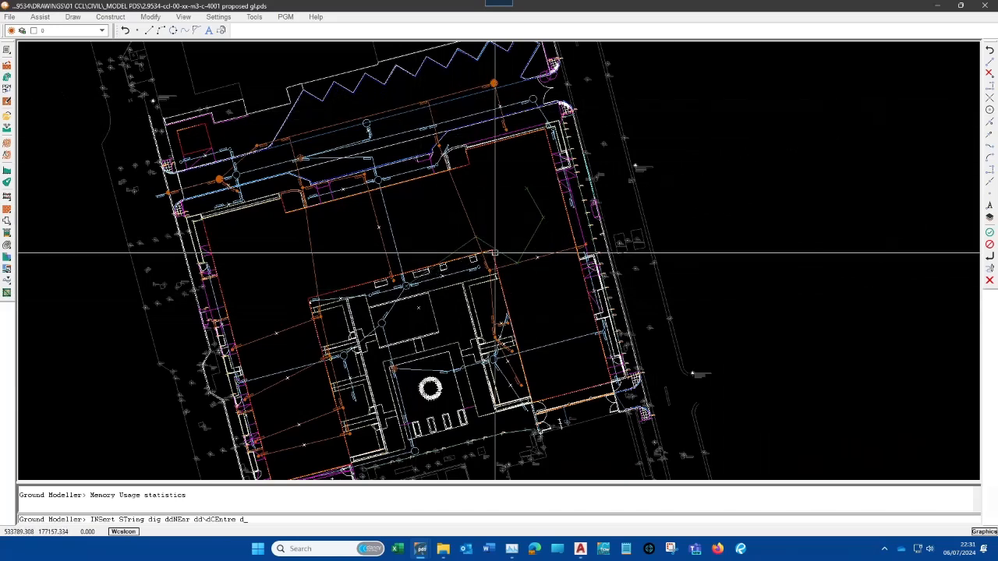
{"action": "key", "text": "d"}
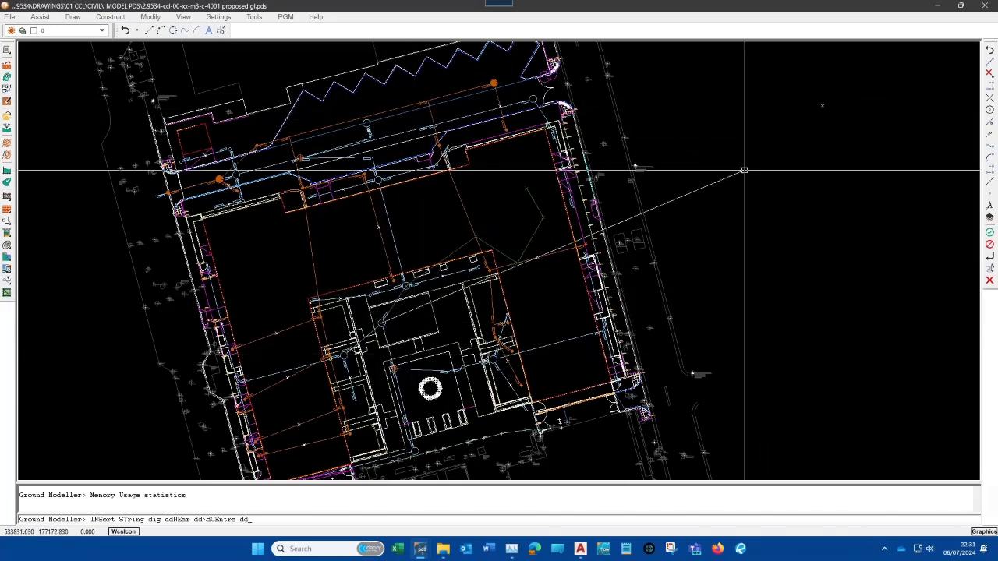
{"action": "left_click", "coordinate": [991, 92]}
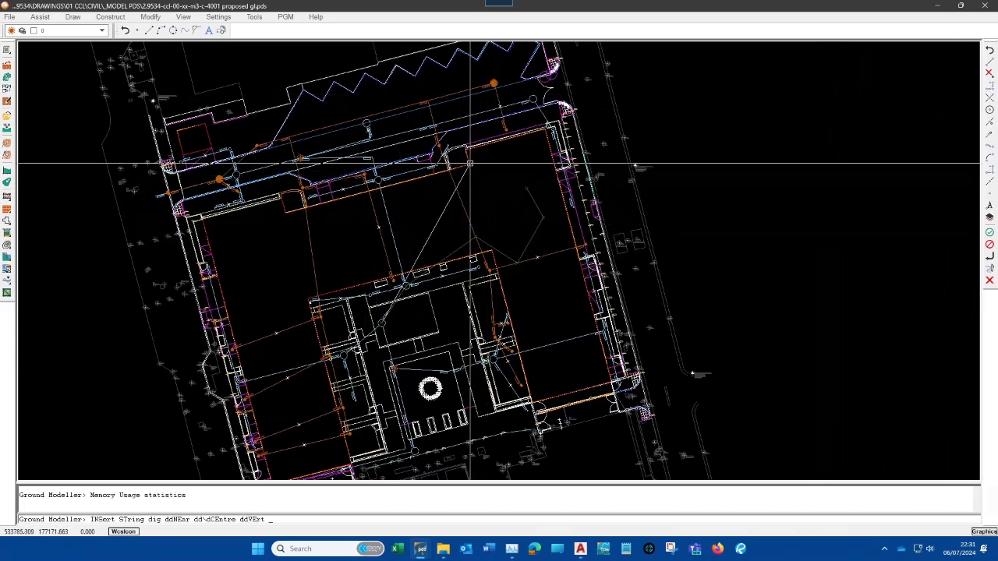
{"action": "type", "text": "d"}
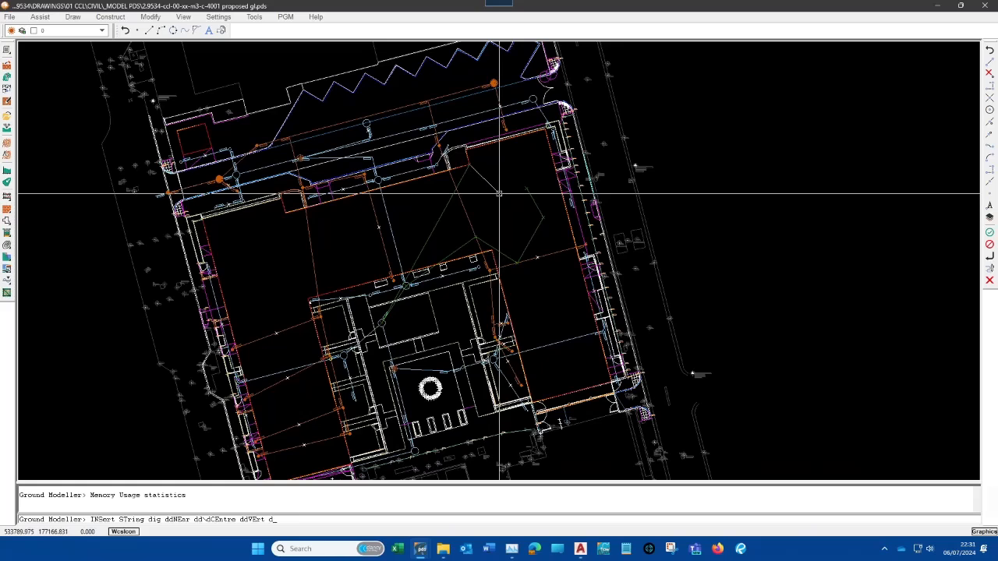
{"action": "key", "text": "Return"}
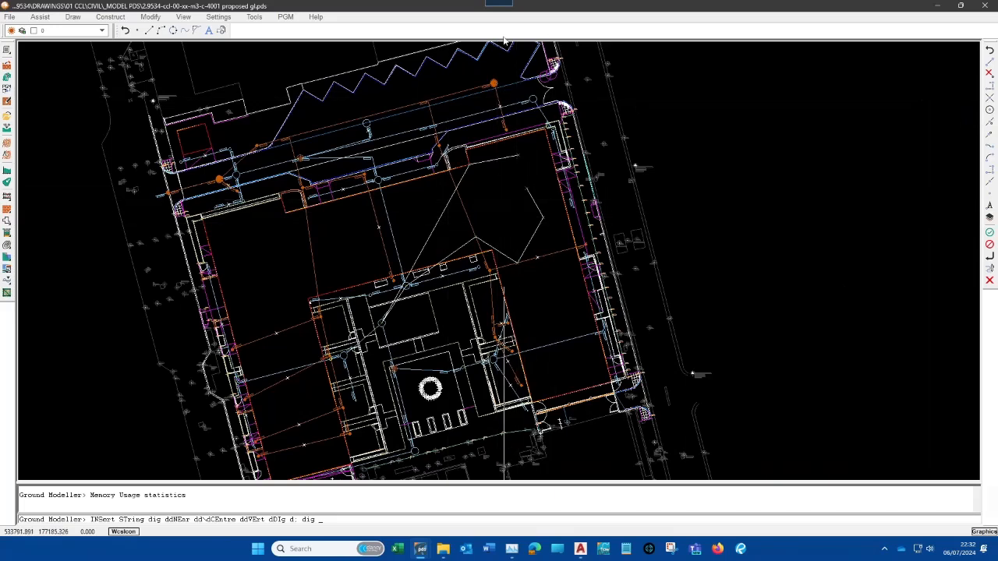
Undo the inserted string and display the entity selection tools
{"action": "left_click", "coordinate": [126, 32]}
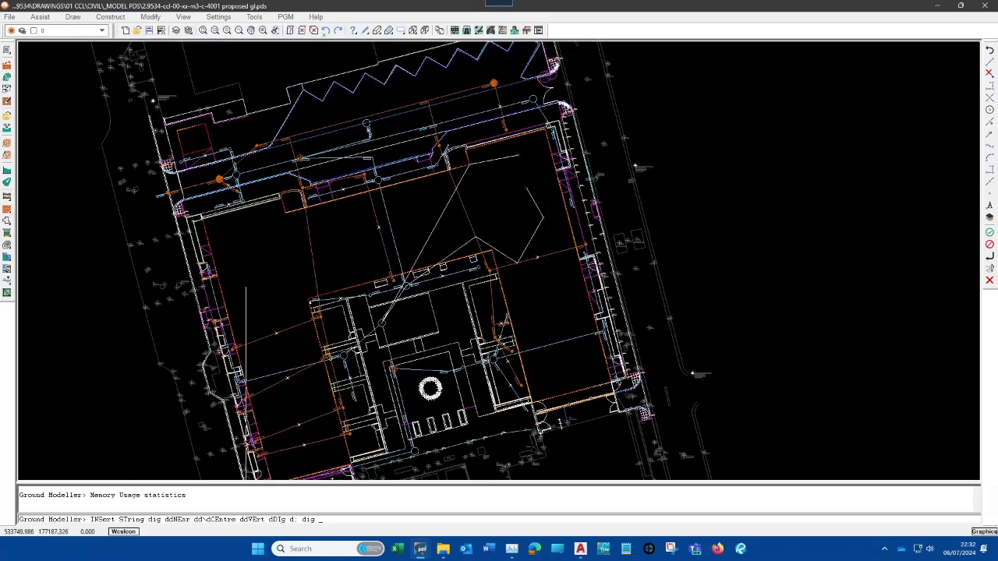
{"action": "left_click", "coordinate": [327, 32]}
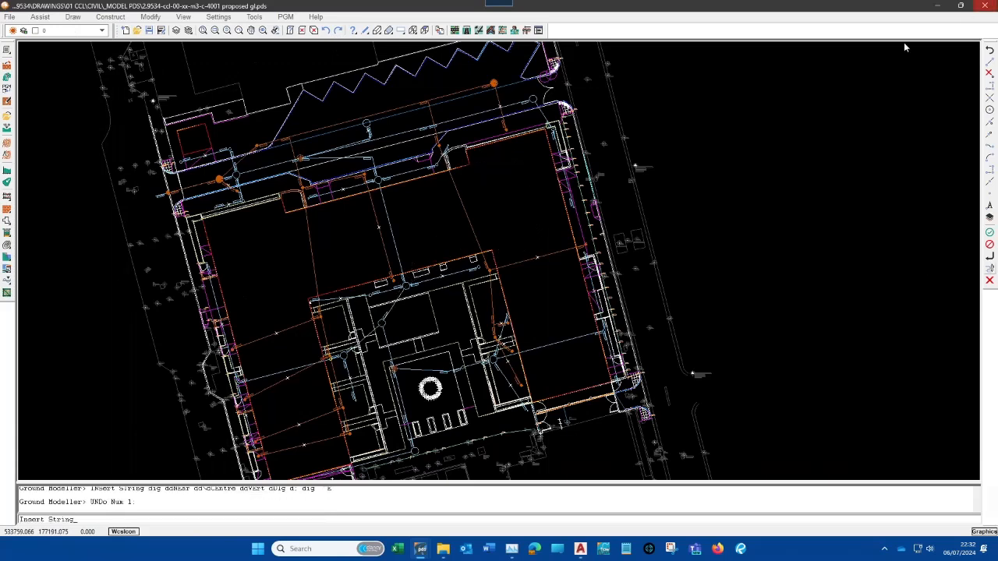
{"action": "left_click", "coordinate": [990, 280]}
{"action": "left_click", "coordinate": [990, 61]}
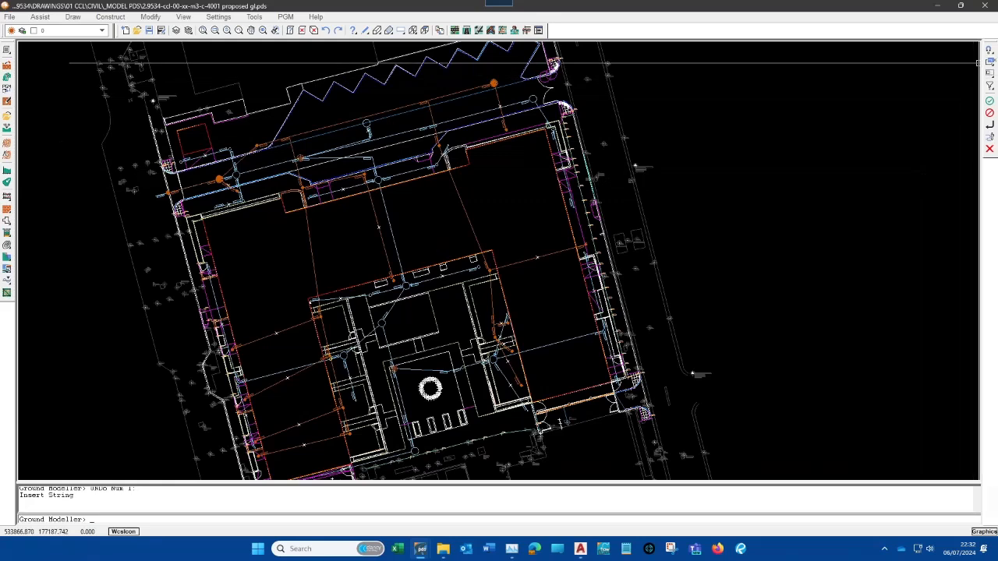
{"action": "left_click", "coordinate": [989, 71]}
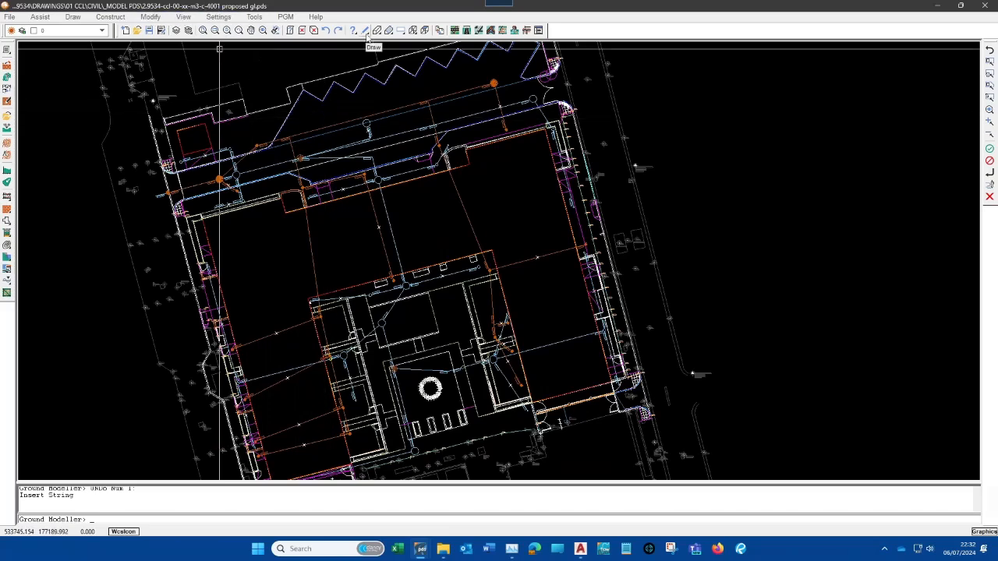
Insert three circles on layer 457 in the open area north of the building, specifying each radius by digitising
{"action": "left_click", "coordinate": [366, 31]}
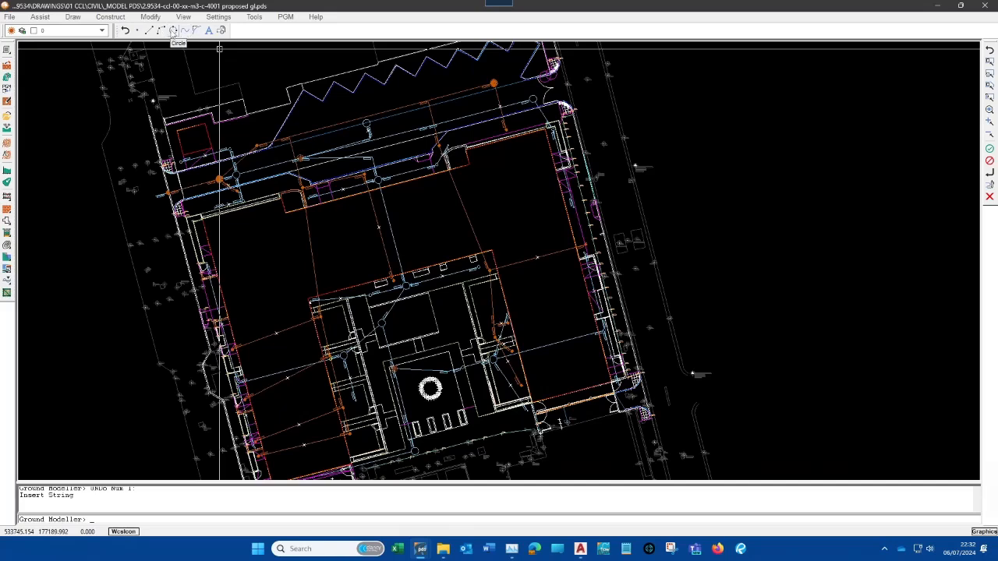
{"action": "left_click", "coordinate": [174, 31]}
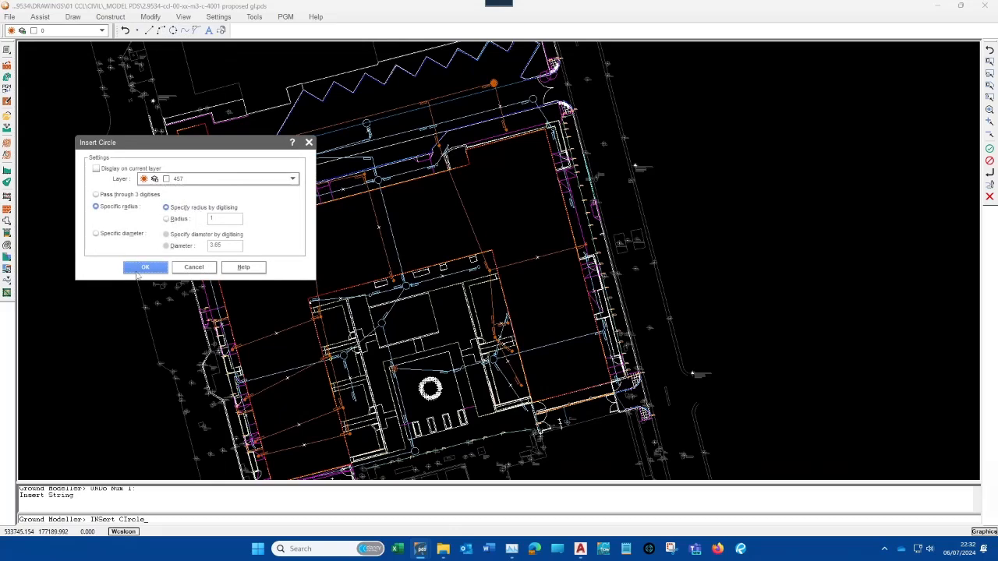
{"action": "left_click", "coordinate": [140, 267]}
{"action": "left_click", "coordinate": [256, 247]}
{"action": "left_click", "coordinate": [280, 269]}
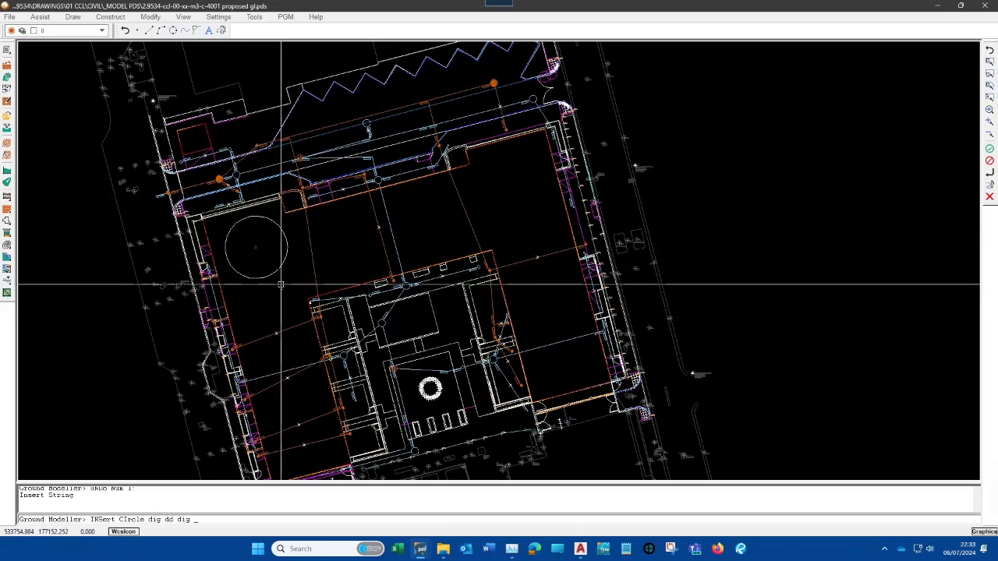
{"action": "left_click", "coordinate": [325, 236]}
{"action": "left_click", "coordinate": [350, 231]}
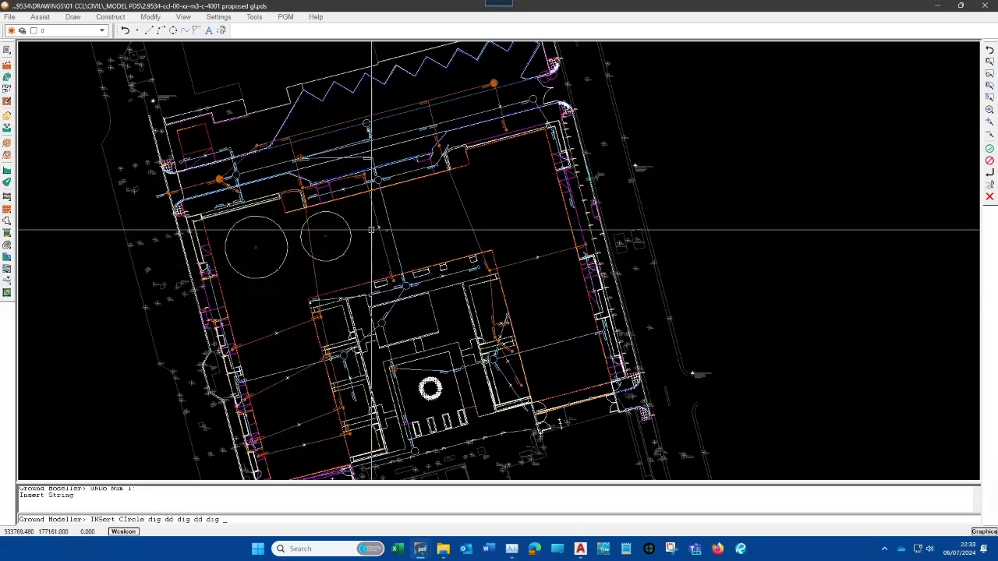
{"action": "left_click", "coordinate": [409, 221]}
{"action": "left_click", "coordinate": [438, 220]}
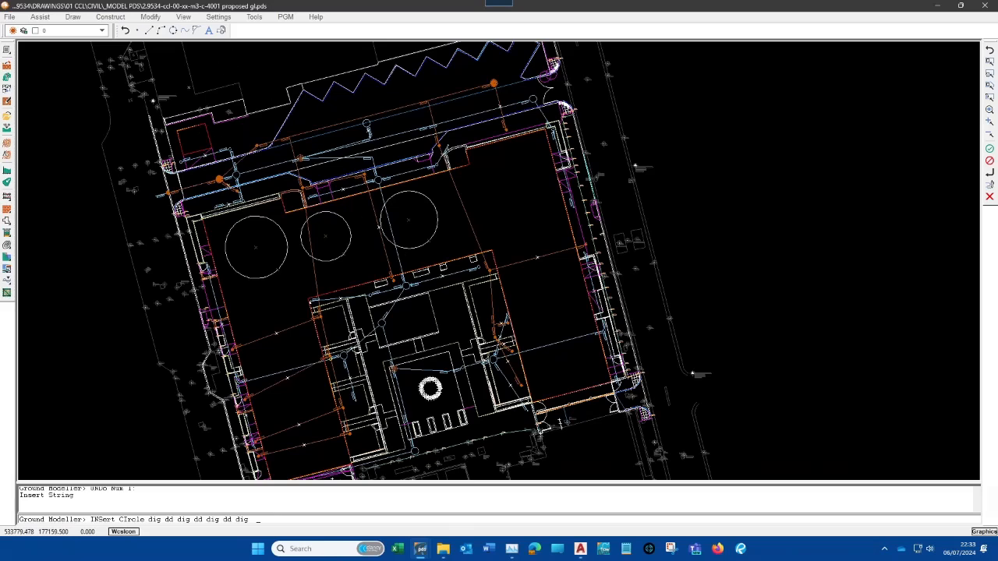
{"action": "key", "text": "Escape"}
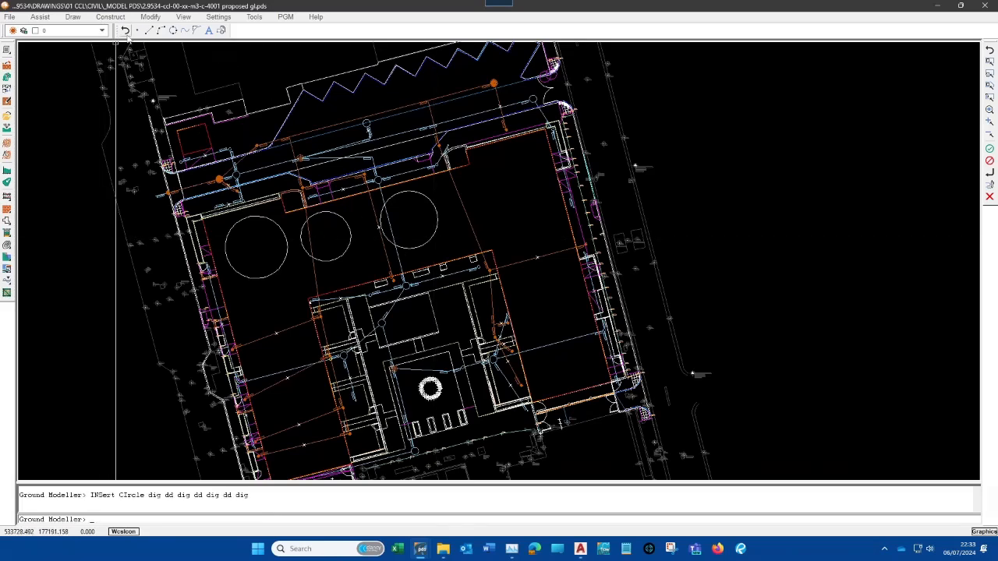
Delete the three circles, selecting the western two with a crossing window and the third with an enclosing window
{"action": "left_click", "coordinate": [125, 33]}
{"action": "type", "text": "DE"}
{"action": "key", "text": "Return"}
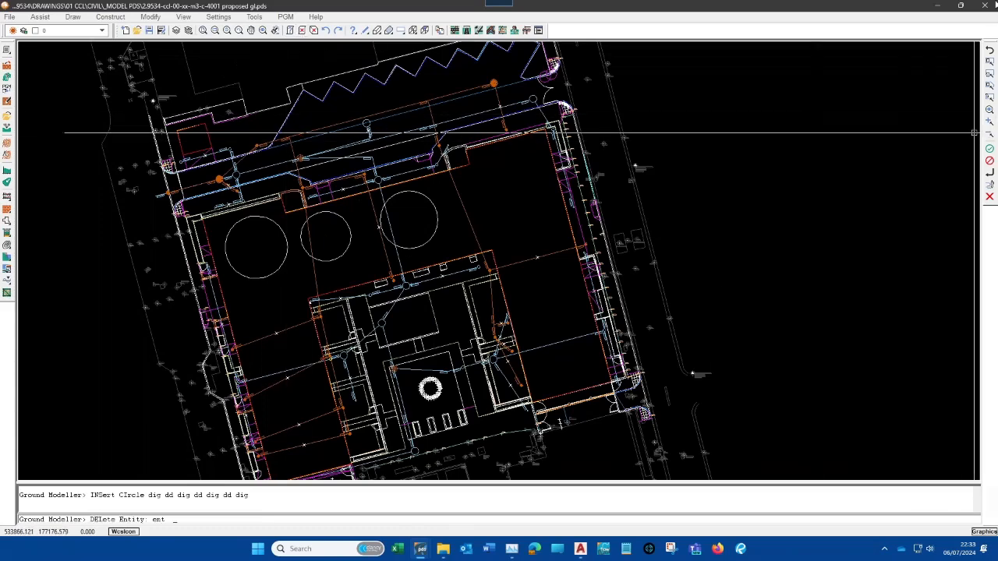
{"action": "type", "text": "cr"}
{"action": "key", "text": "Return"}
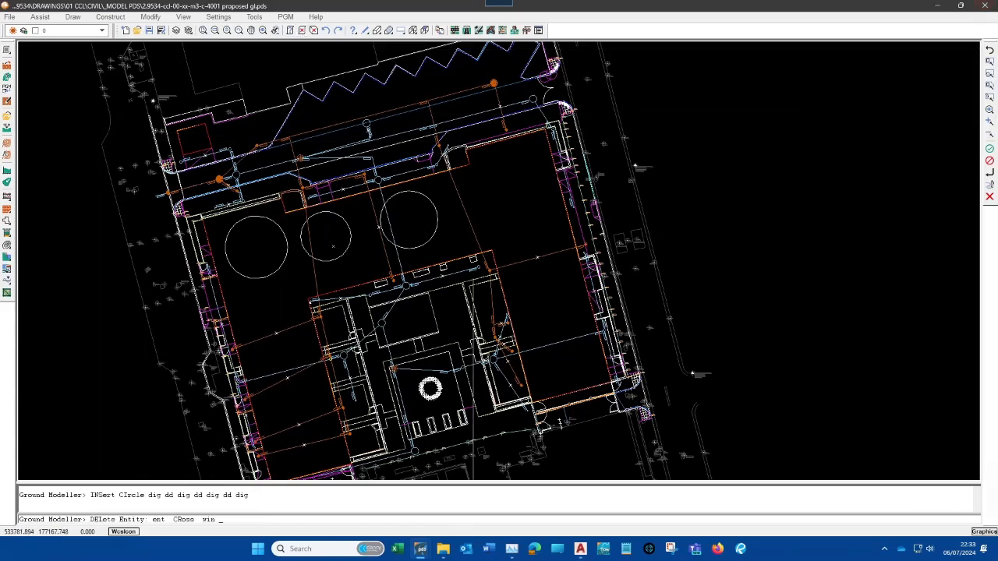
{"action": "left_click", "coordinate": [304, 239]}
{"action": "left_click", "coordinate": [265, 269]}
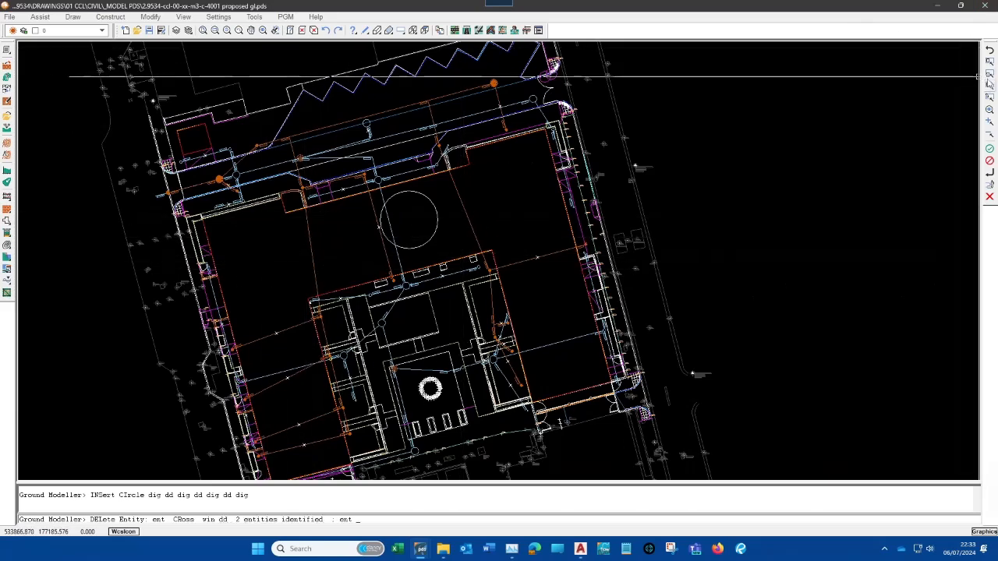
{"action": "type", "text": "w"}
{"action": "key", "text": "Return"}
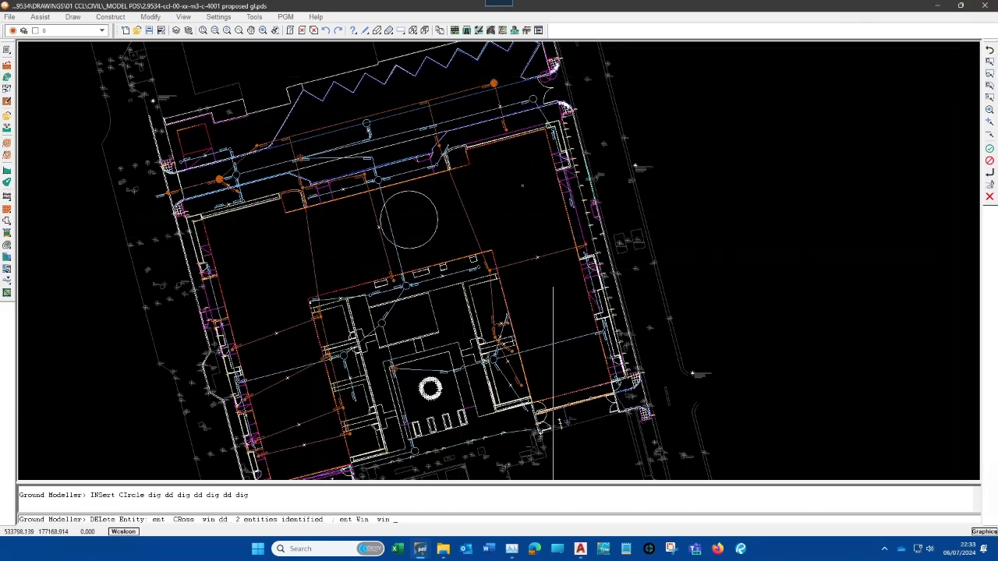
{"action": "left_click", "coordinate": [359, 190]}
{"action": "left_click", "coordinate": [446, 251]}
{"action": "key", "text": "Return"}
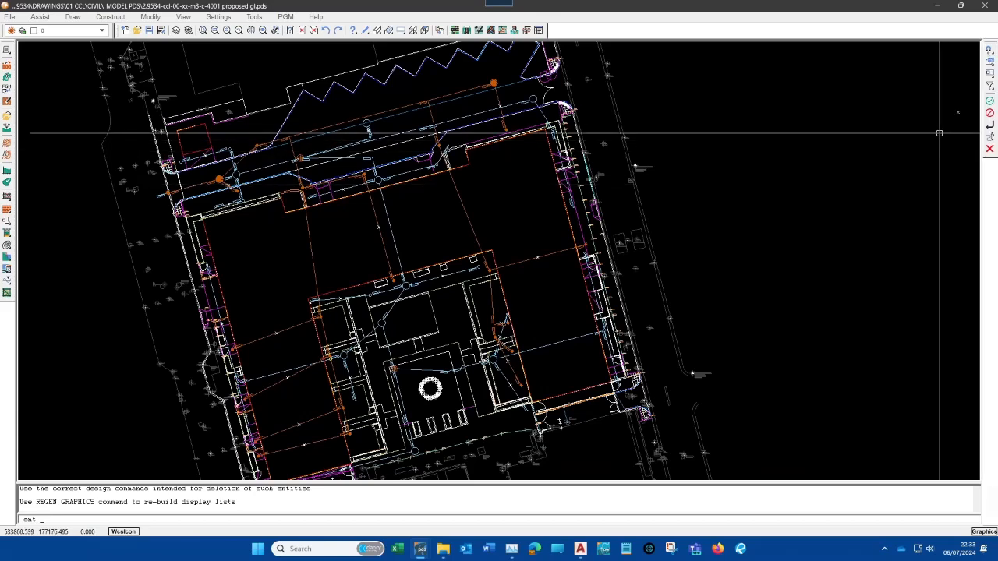
Look over the coordinate filter, object snap, and Yes, No and Return input tools, and close the pending entity prompt
{"action": "left_click", "coordinate": [986, 99]}
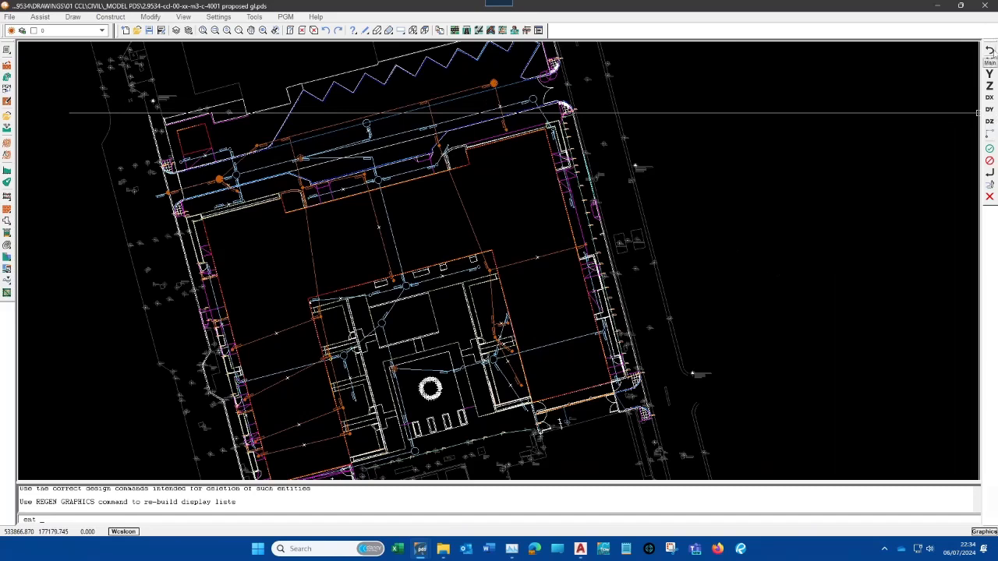
{"action": "left_click", "coordinate": [990, 51]}
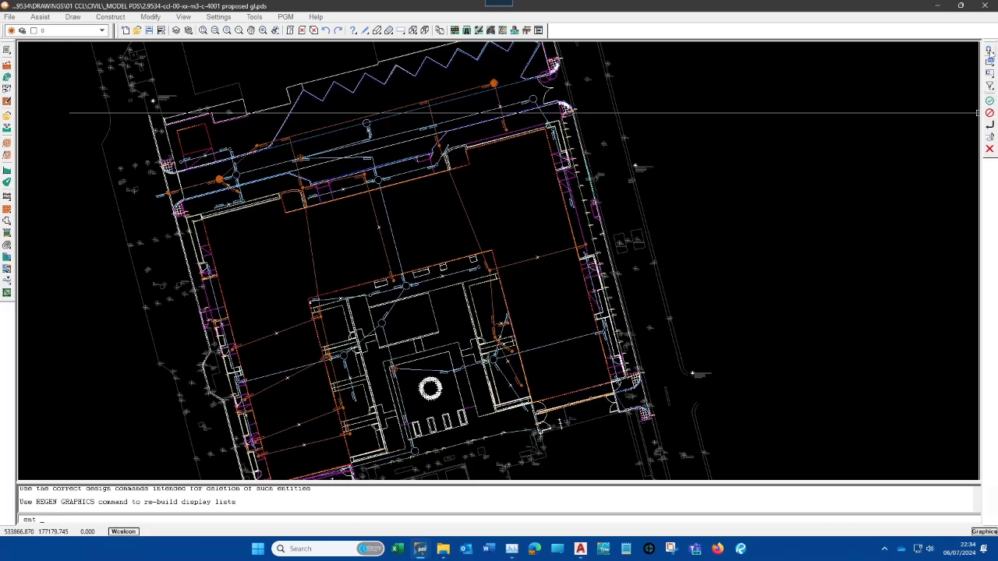
{"action": "left_click", "coordinate": [990, 50]}
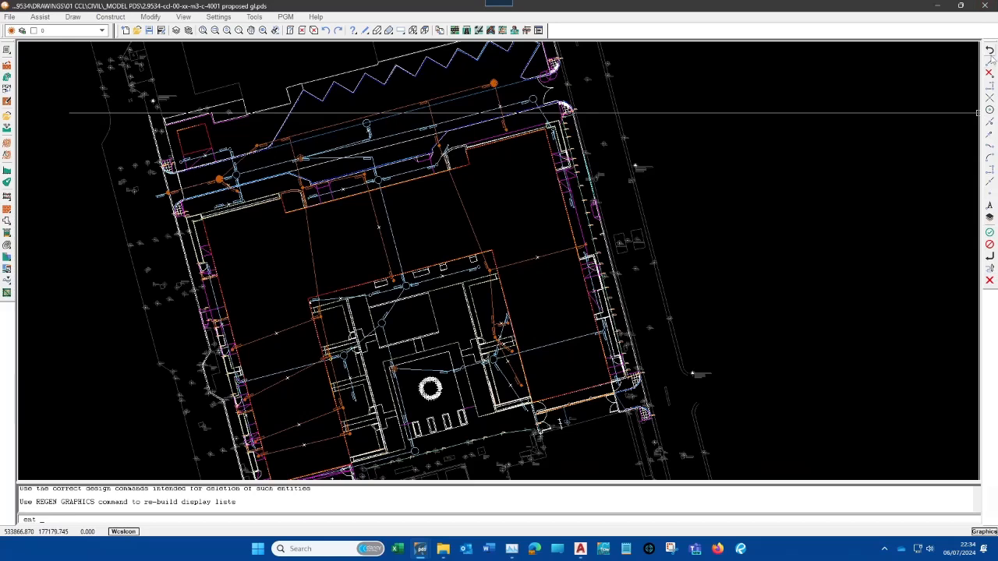
{"action": "left_click", "coordinate": [990, 61]}
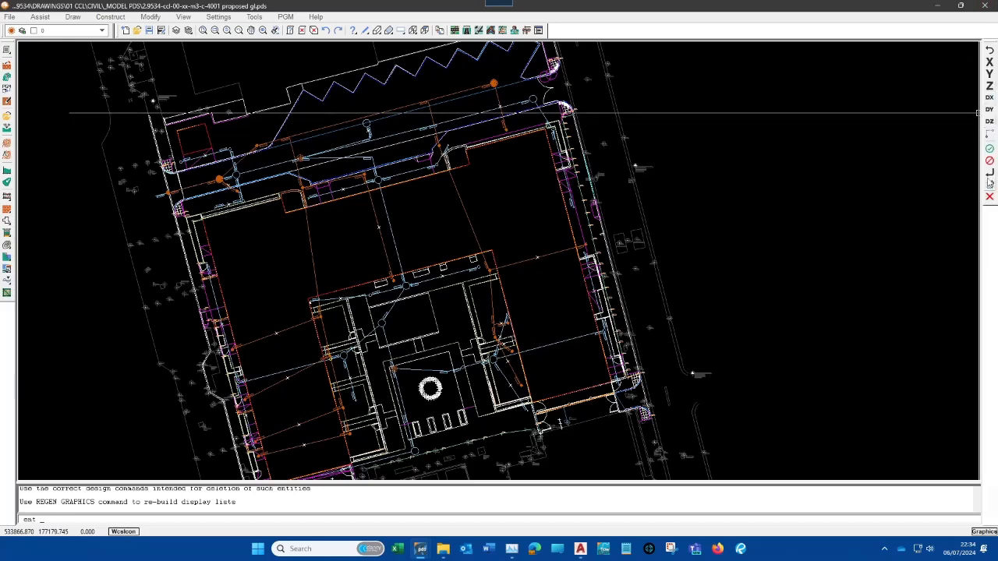
{"action": "left_click", "coordinate": [990, 51]}
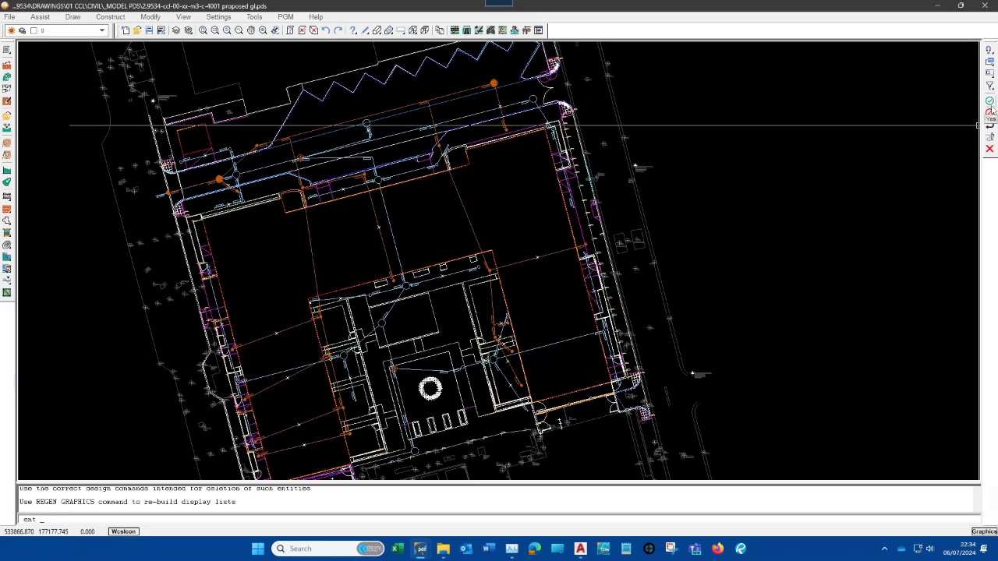
{"action": "left_click", "coordinate": [991, 112]}
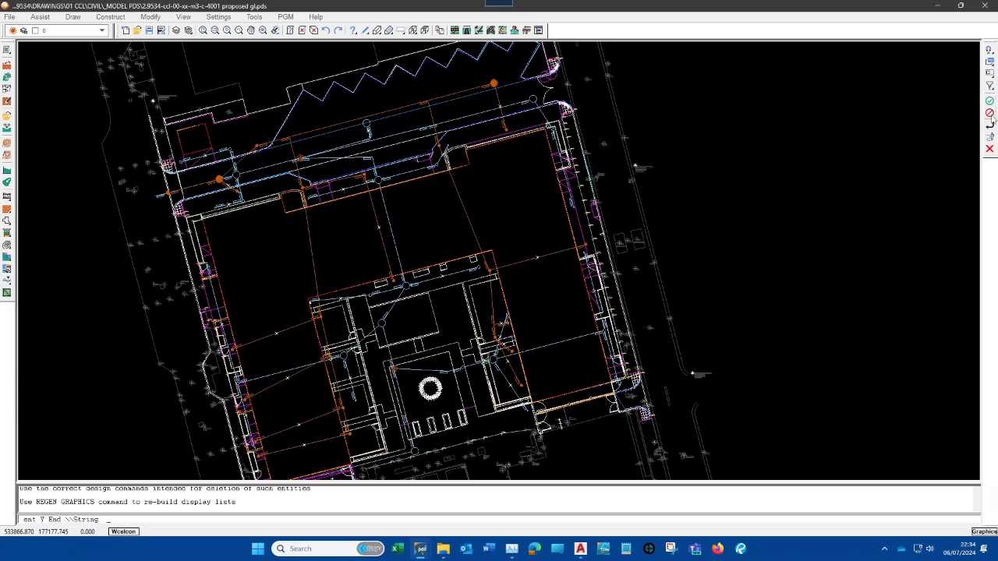
{"action": "left_click", "coordinate": [990, 123]}
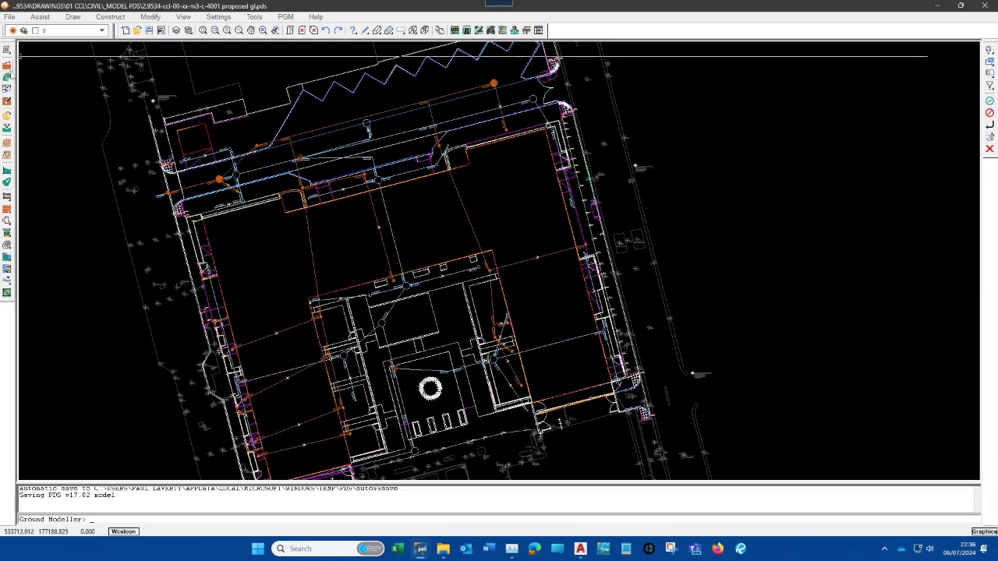
Set up a PGM build from the visible layers and break lines with a manual proximity boundary
{"action": "left_click", "coordinate": [8, 75]}
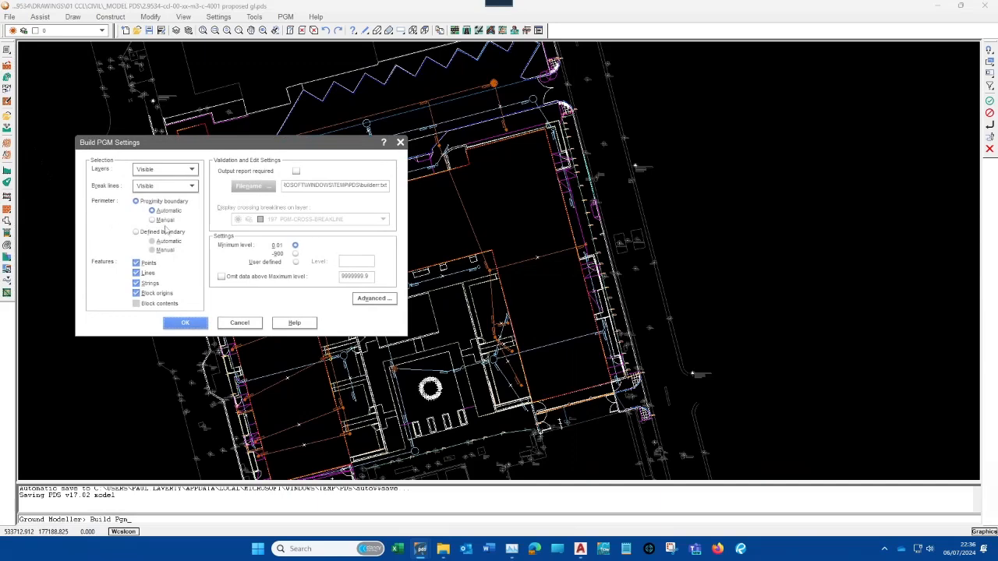
{"action": "left_click", "coordinate": [165, 221]}
{"action": "left_click", "coordinate": [184, 323]}
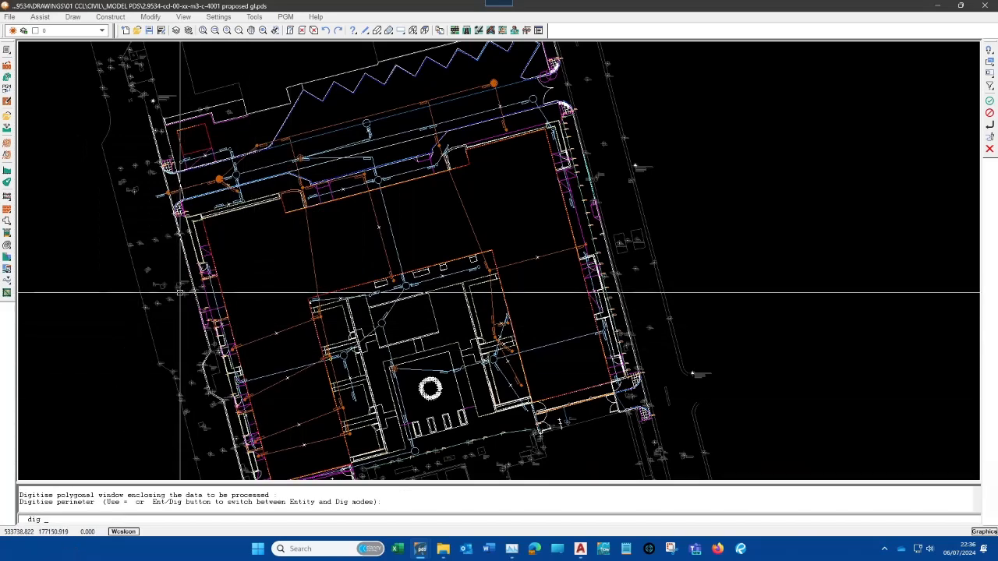
Digitise a polygonal perimeter enclosing the whole site for the PGM build, and close the proposed boundary check
{"action": "scroll", "coordinate": [200, 268], "scroll_direction": "down", "scroll_amount": 1}
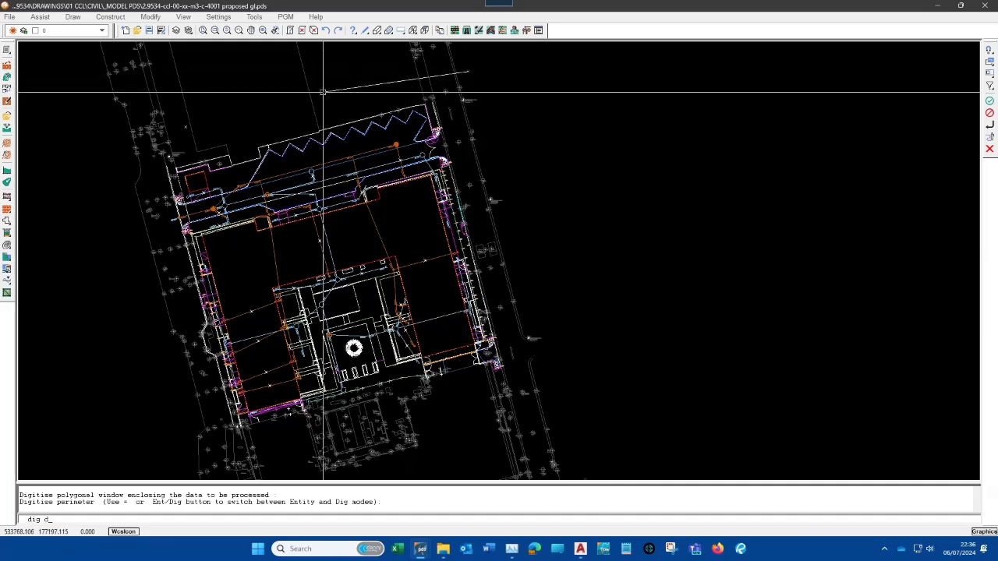
{"action": "left_click", "coordinate": [115, 162]}
{"action": "left_click", "coordinate": [137, 404]}
{"action": "left_click", "coordinate": [217, 444]}
{"action": "left_click", "coordinate": [400, 464]}
{"action": "left_click", "coordinate": [523, 415]}
{"action": "left_click", "coordinate": [586, 337]}
{"action": "left_click", "coordinate": [569, 223]}
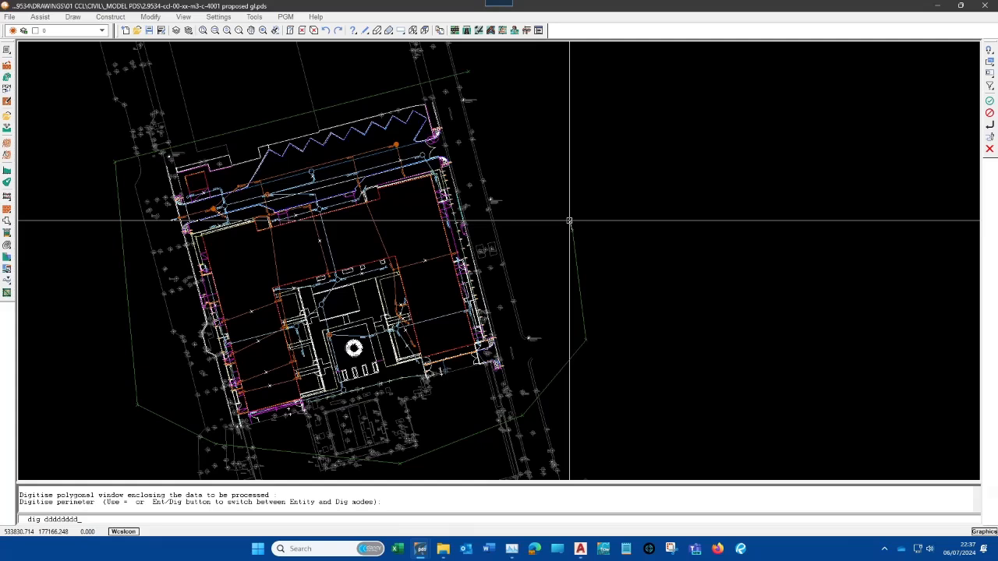
{"action": "key", "text": "Return"}
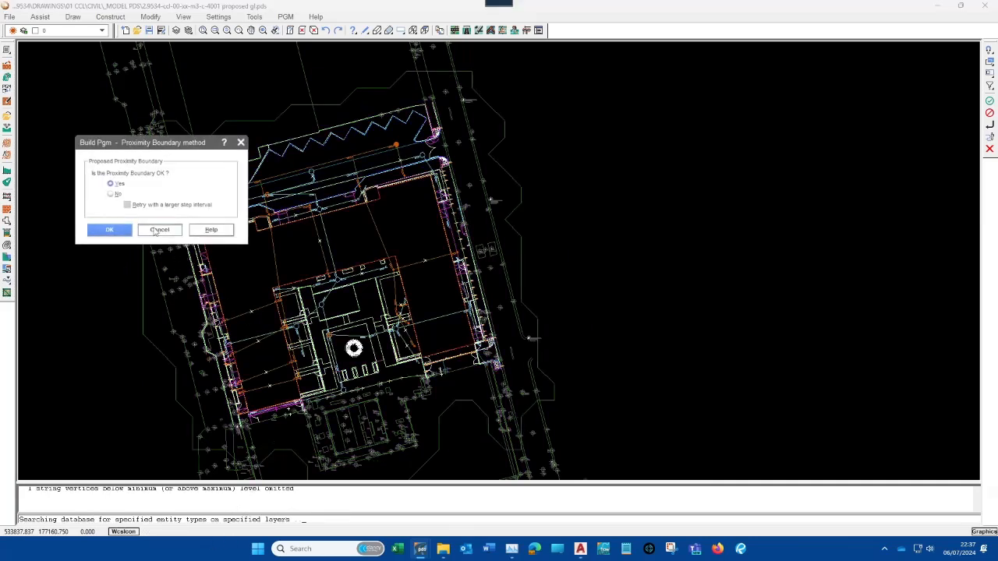
{"action": "left_click", "coordinate": [109, 230]}
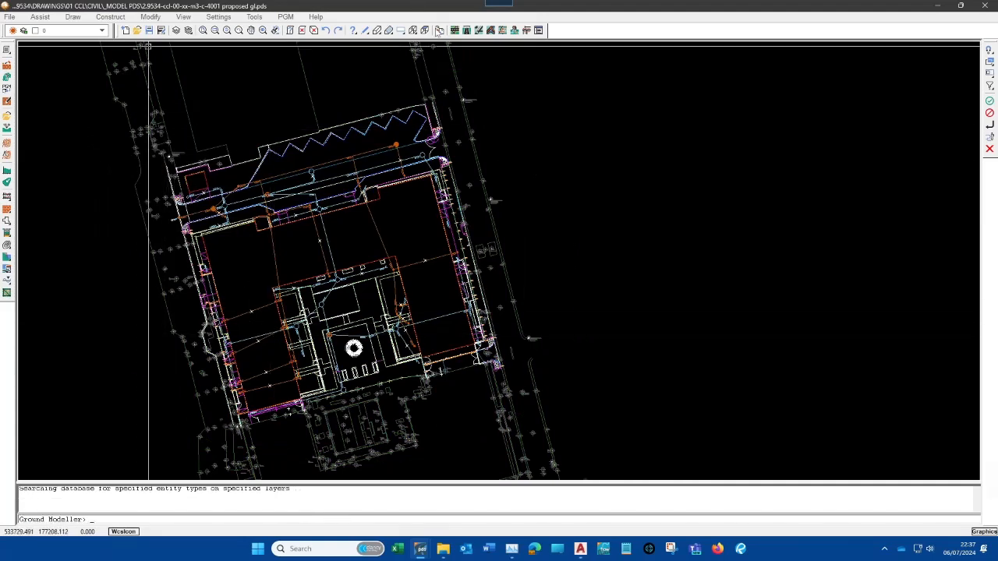
Insert an open six-vertex string around the site on layer 457, with vertex elevations as digitised
{"action": "left_click", "coordinate": [365, 29]}
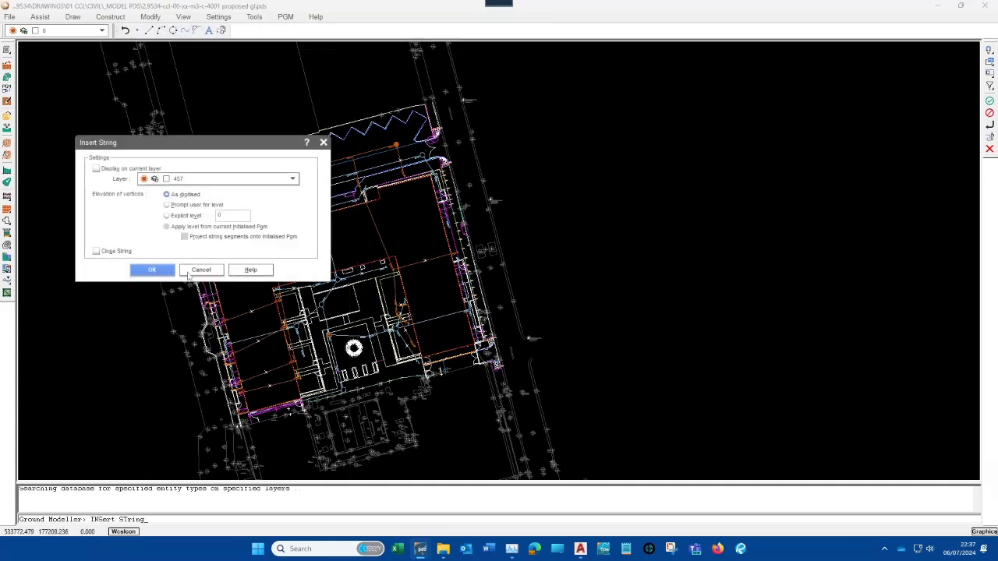
{"action": "left_click", "coordinate": [152, 270]}
{"action": "left_click", "coordinate": [481, 75]}
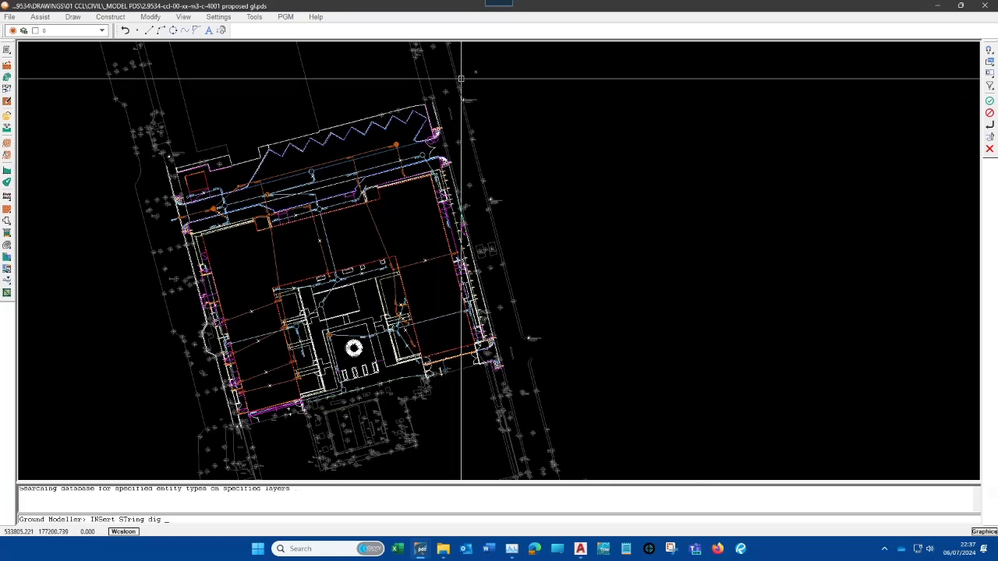
{"action": "left_click", "coordinate": [88, 164]}
{"action": "left_click", "coordinate": [148, 405]}
{"action": "left_click", "coordinate": [277, 460]}
{"action": "left_click", "coordinate": [617, 382]}
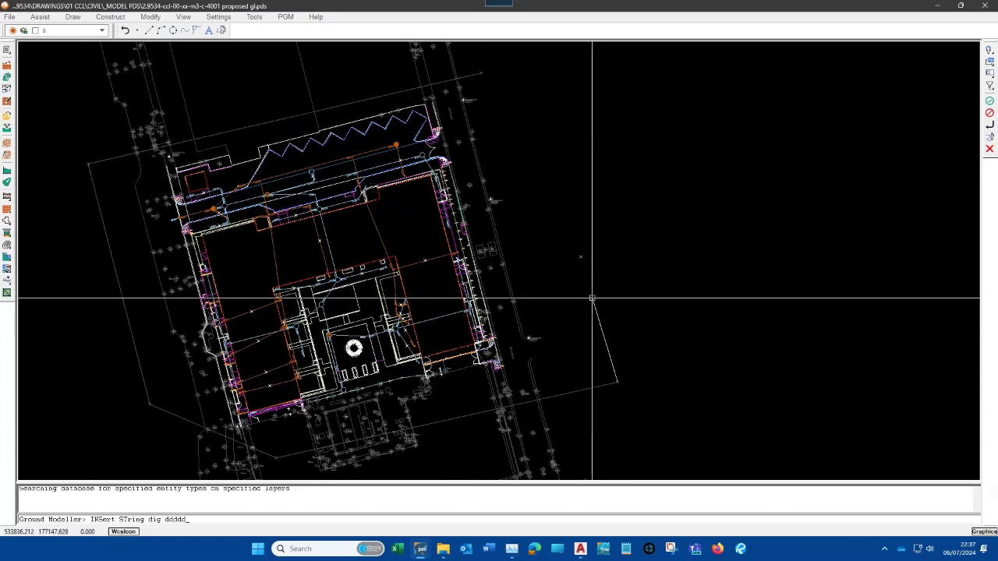
{"action": "left_click", "coordinate": [578, 247]}
{"action": "key", "text": "ctrl+f"}
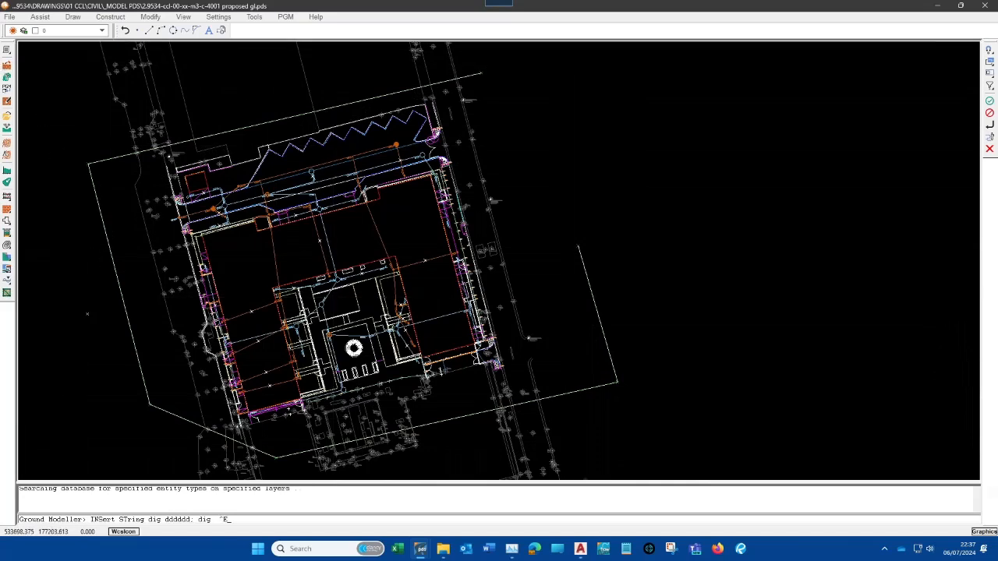
Try a PGM build from visible layers with a manual proximity boundary, picking the new string as the perimeter entity, and cancel it
{"action": "left_click", "coordinate": [7, 292]}
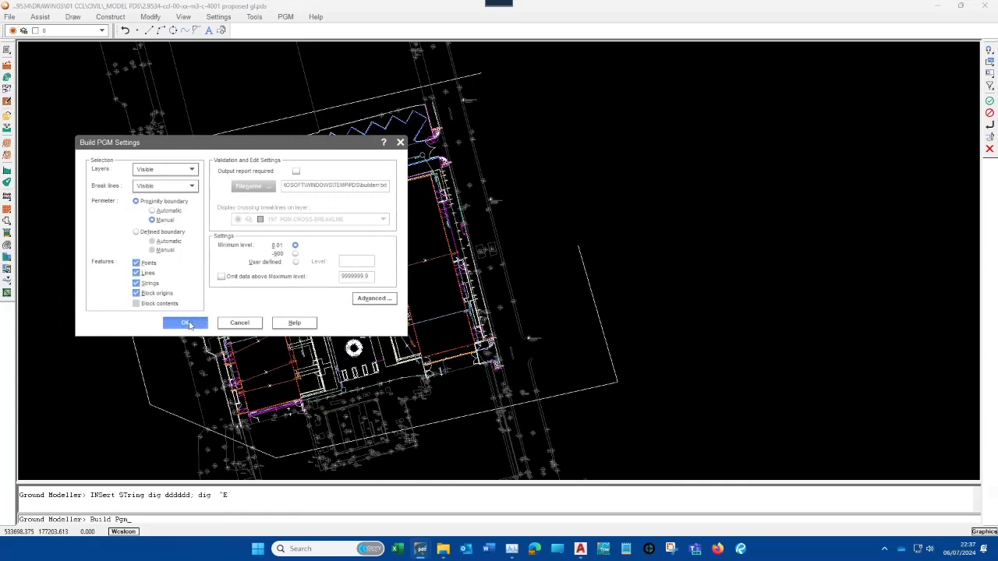
{"action": "left_click", "coordinate": [185, 323]}
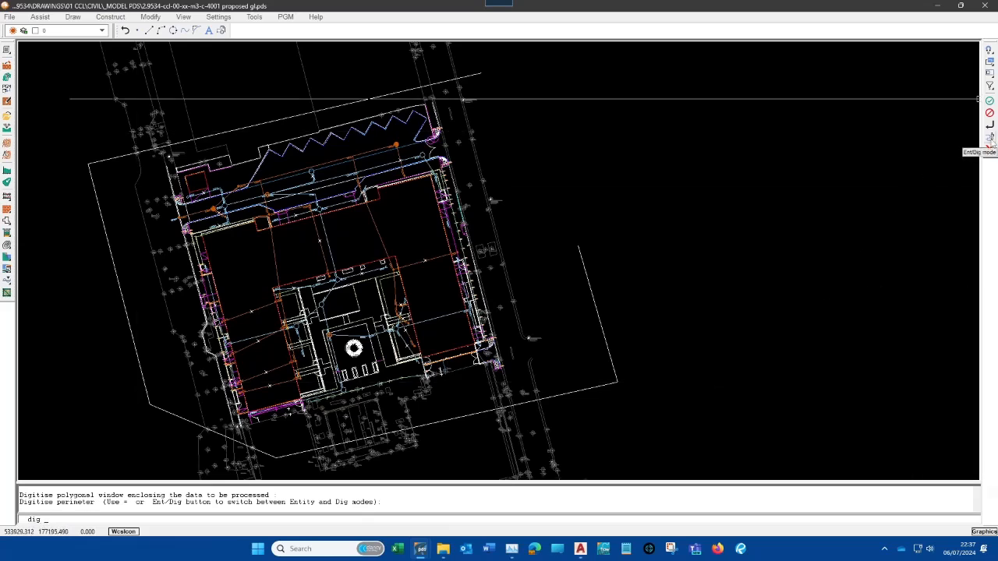
{"action": "left_click", "coordinate": [990, 141]}
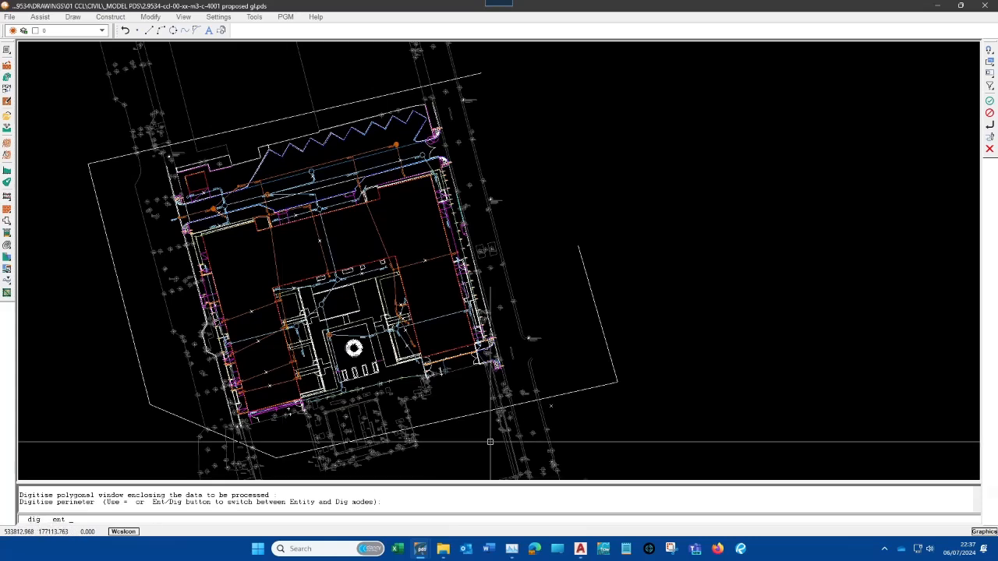
{"action": "type", "text": "c"}
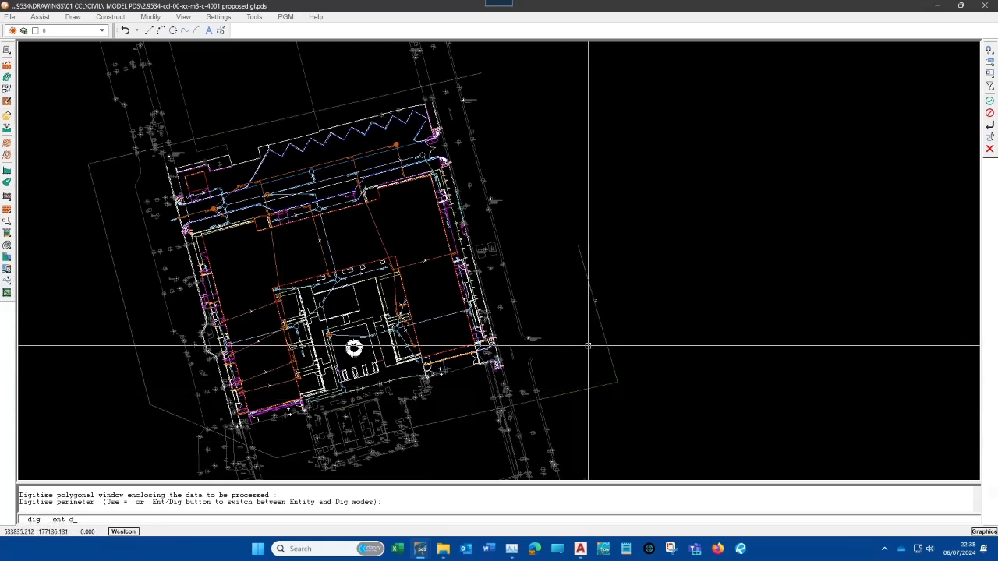
{"action": "key", "text": "Return"}
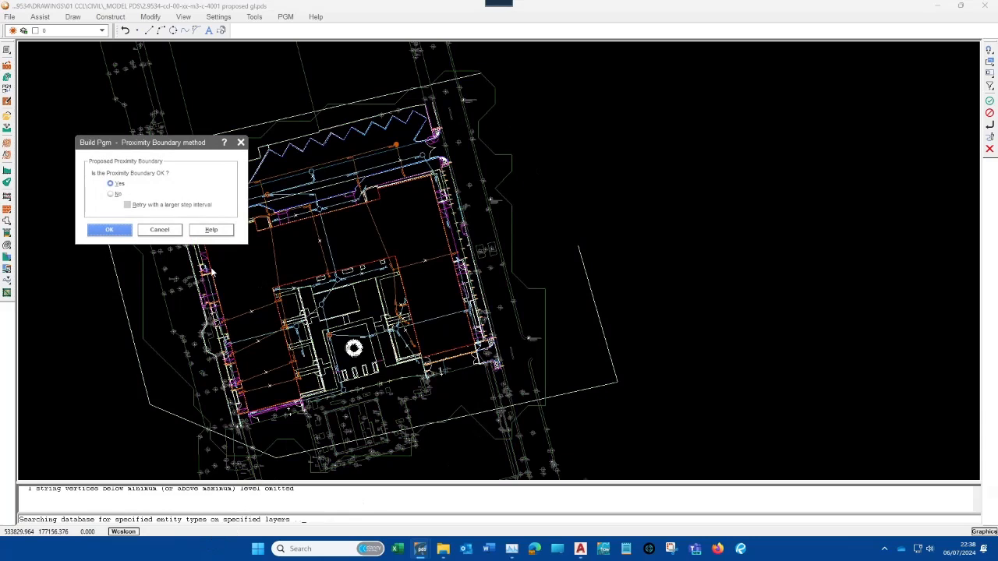
{"action": "left_click", "coordinate": [161, 230]}
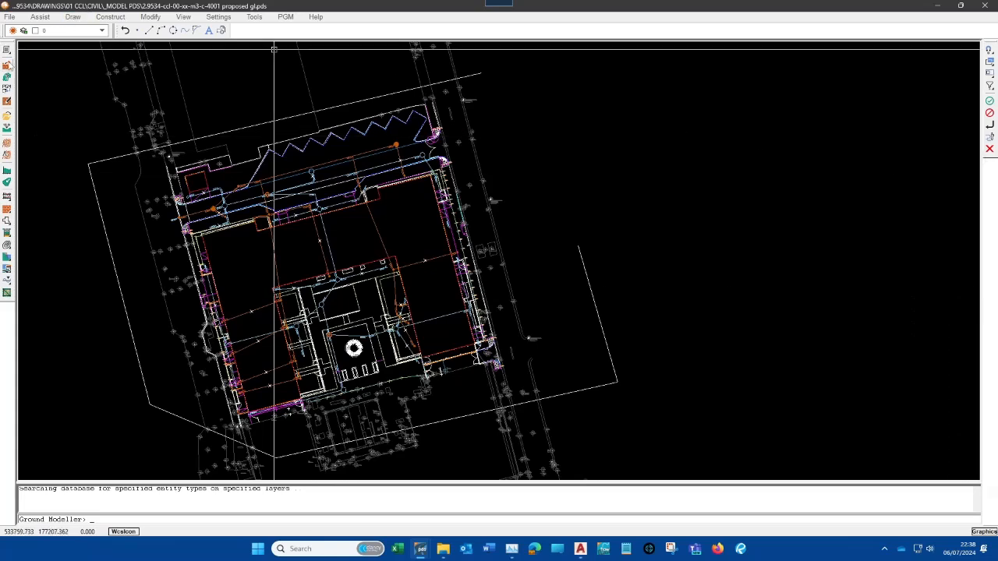
{"action": "left_click", "coordinate": [7, 76]}
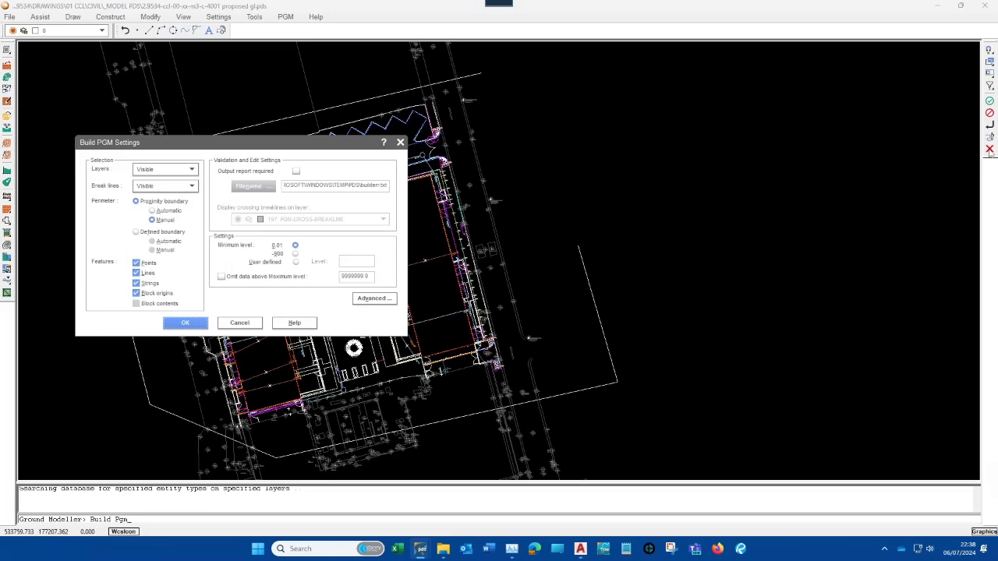
{"action": "left_click", "coordinate": [247, 327]}
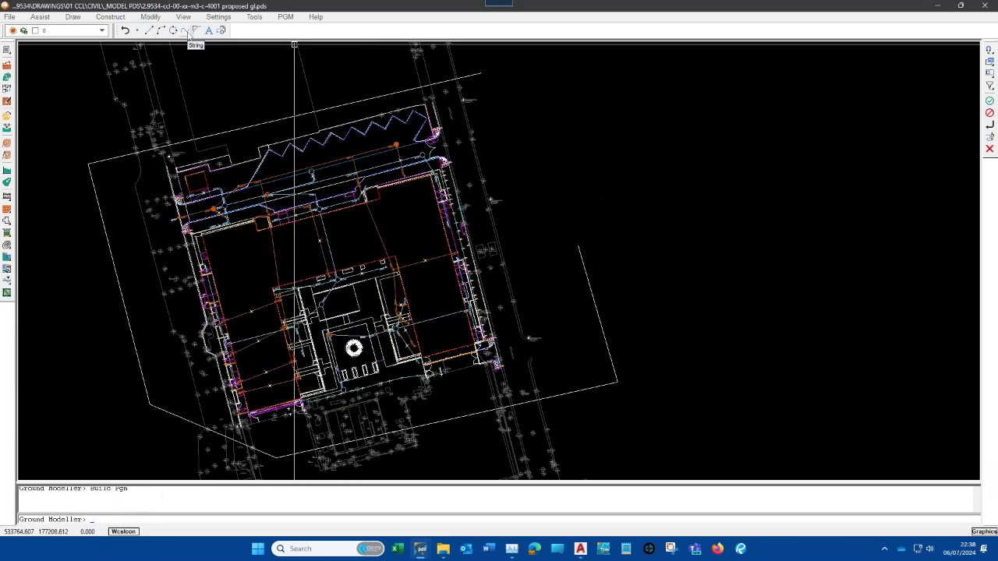
Start a second string on layer 457 east of the site with as-digitised elevations, and abandon it after two vertices
{"action": "left_click", "coordinate": [190, 33]}
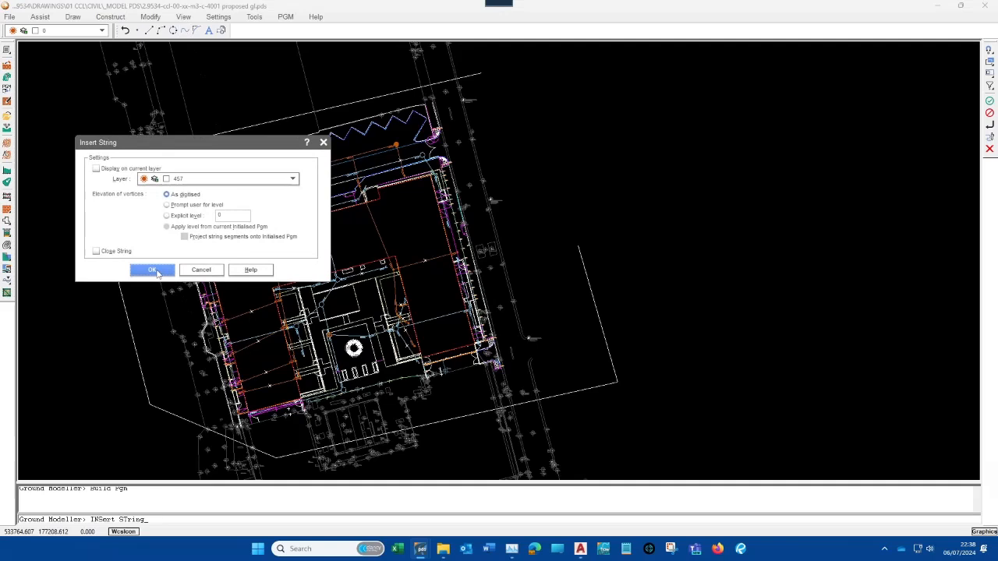
{"action": "left_click", "coordinate": [153, 272]}
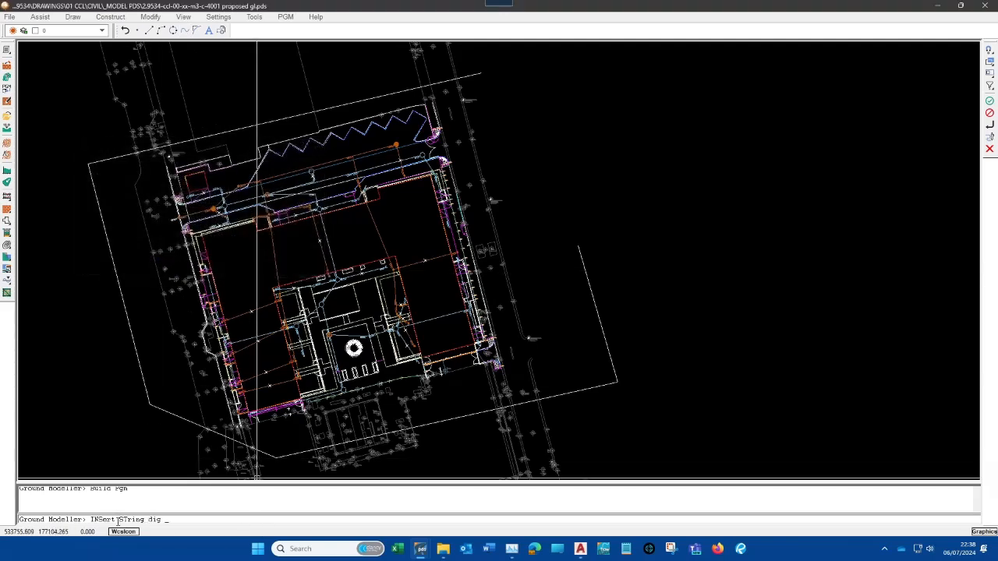
{"action": "type", "text": "d"}
{"action": "left_click", "coordinate": [519, 178]}
{"action": "type", "text": "dd"}
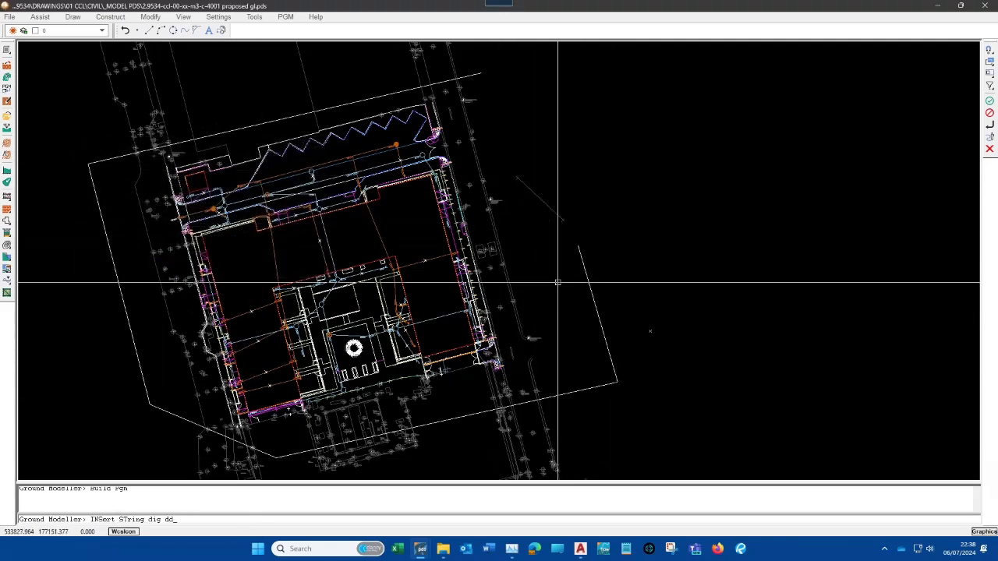
{"action": "left_click", "coordinate": [988, 149]}
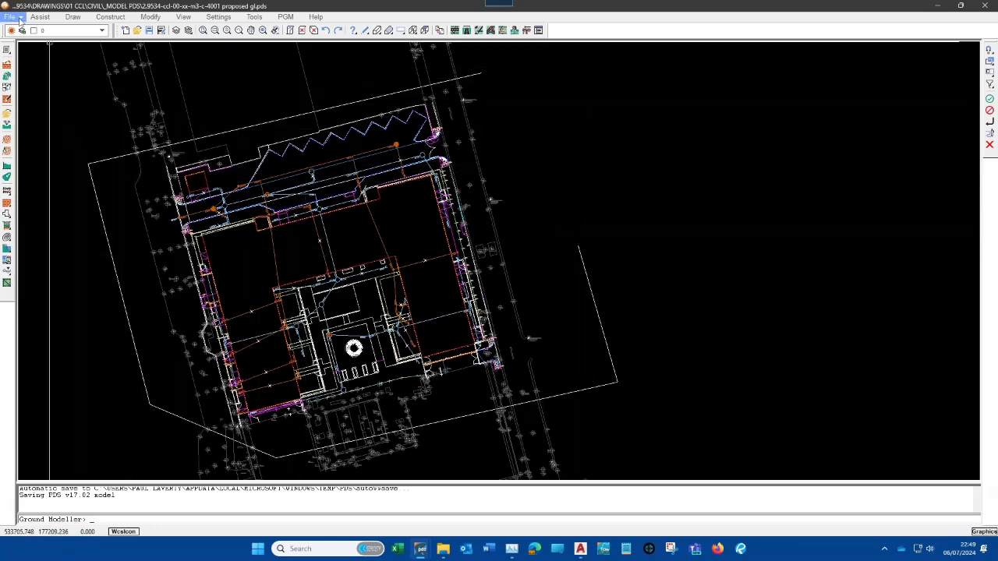
Look over the current layer list, the Draw and Assist command sets, and the Undo command
{"action": "left_click", "coordinate": [71, 33]}
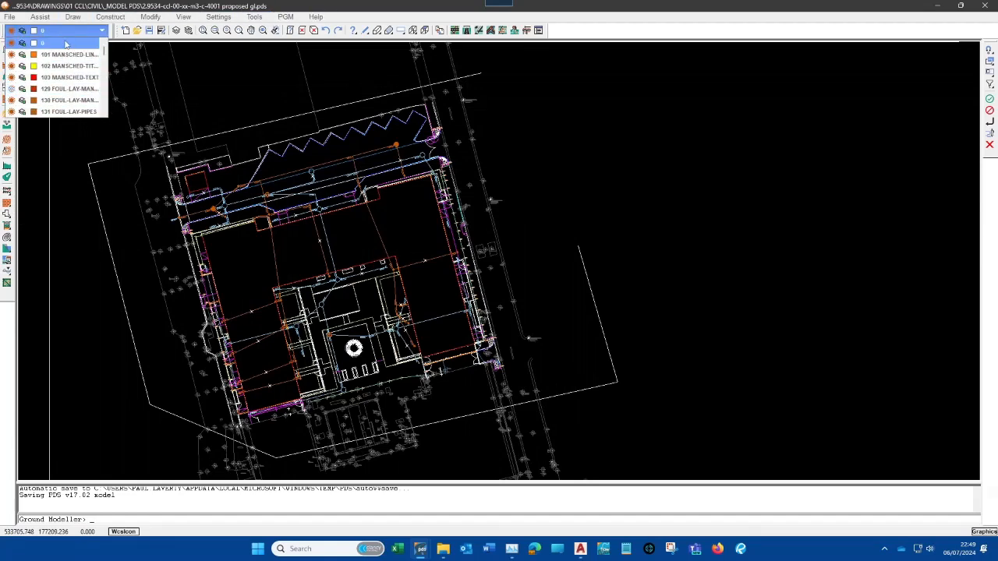
{"action": "left_click", "coordinate": [198, 65]}
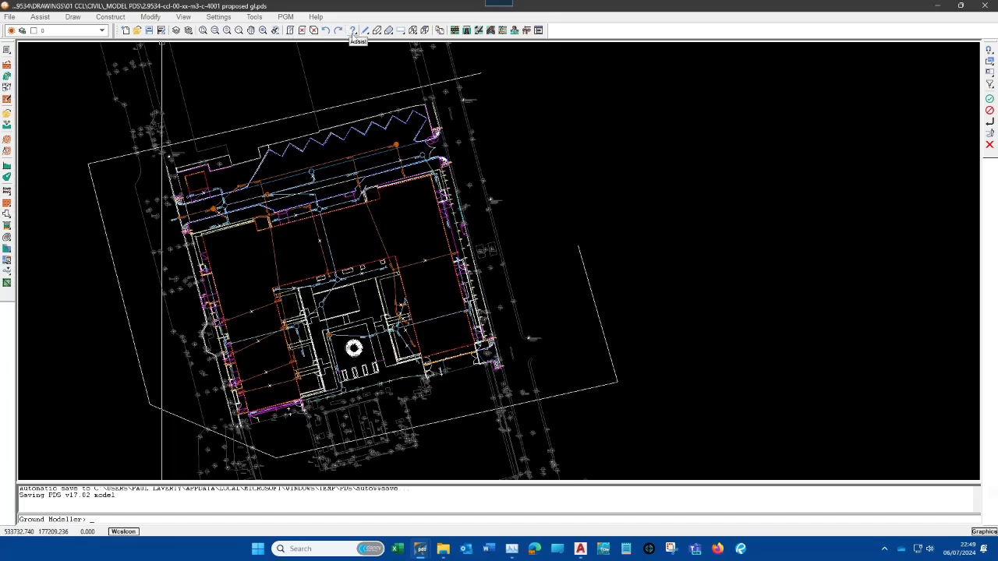
{"action": "left_click", "coordinate": [353, 31]}
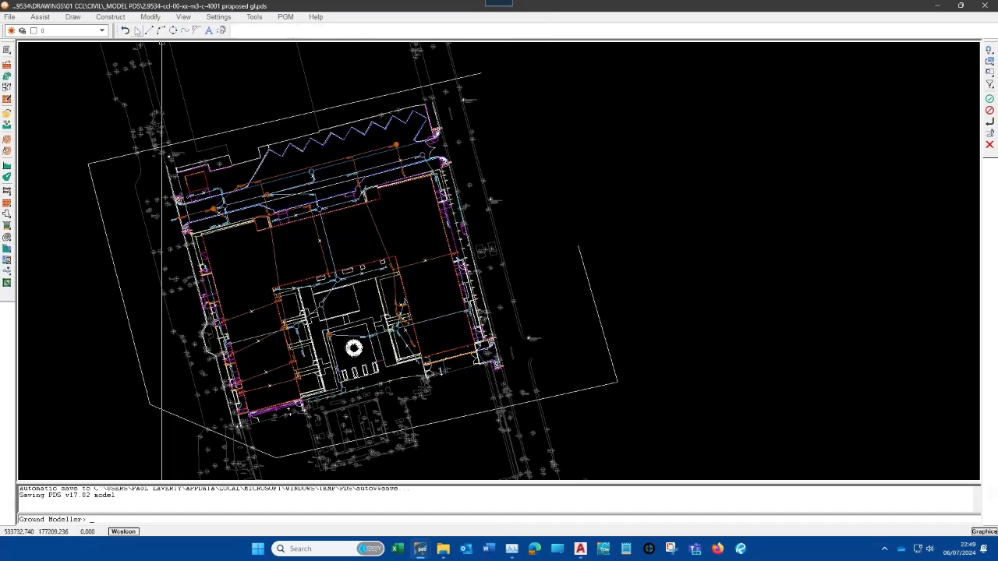
{"action": "left_click", "coordinate": [131, 32]}
{"action": "left_click", "coordinate": [355, 33]}
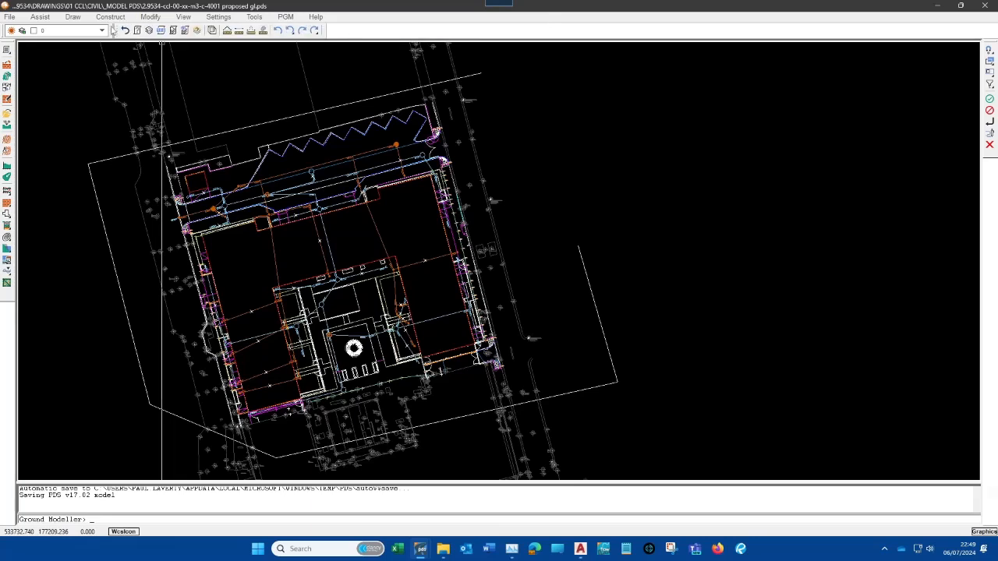
{"action": "left_click", "coordinate": [125, 30]}
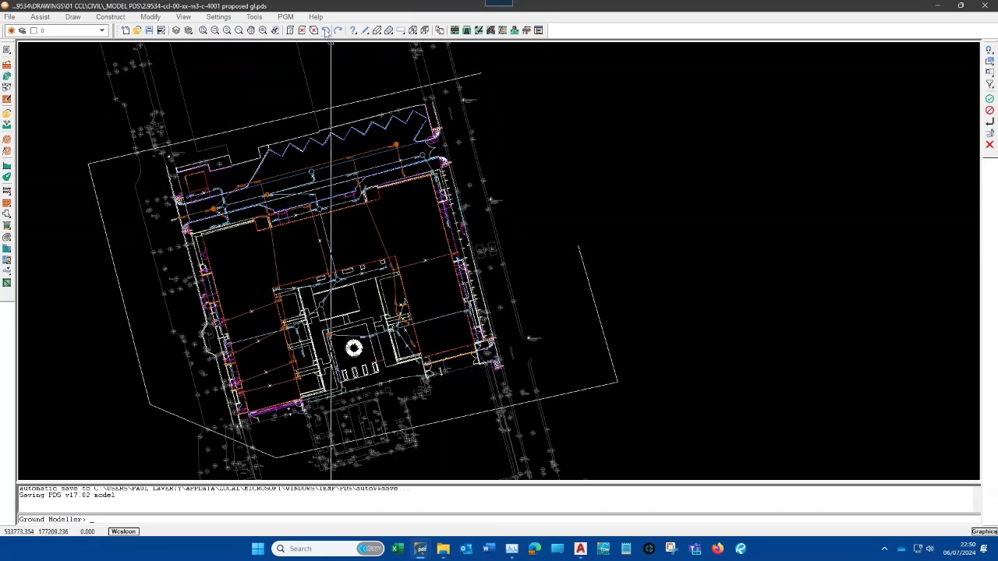
{"action": "left_click", "coordinate": [326, 29]}
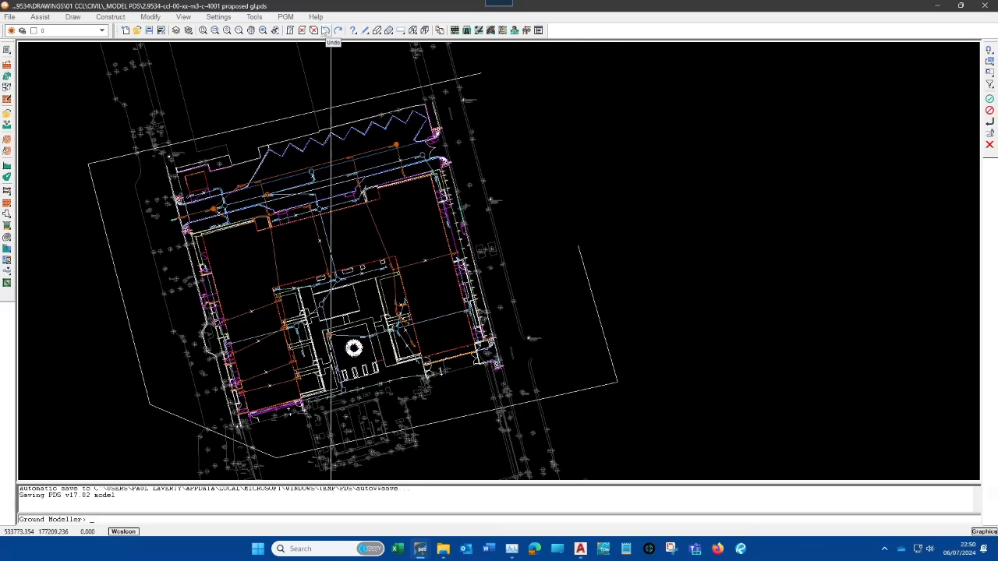